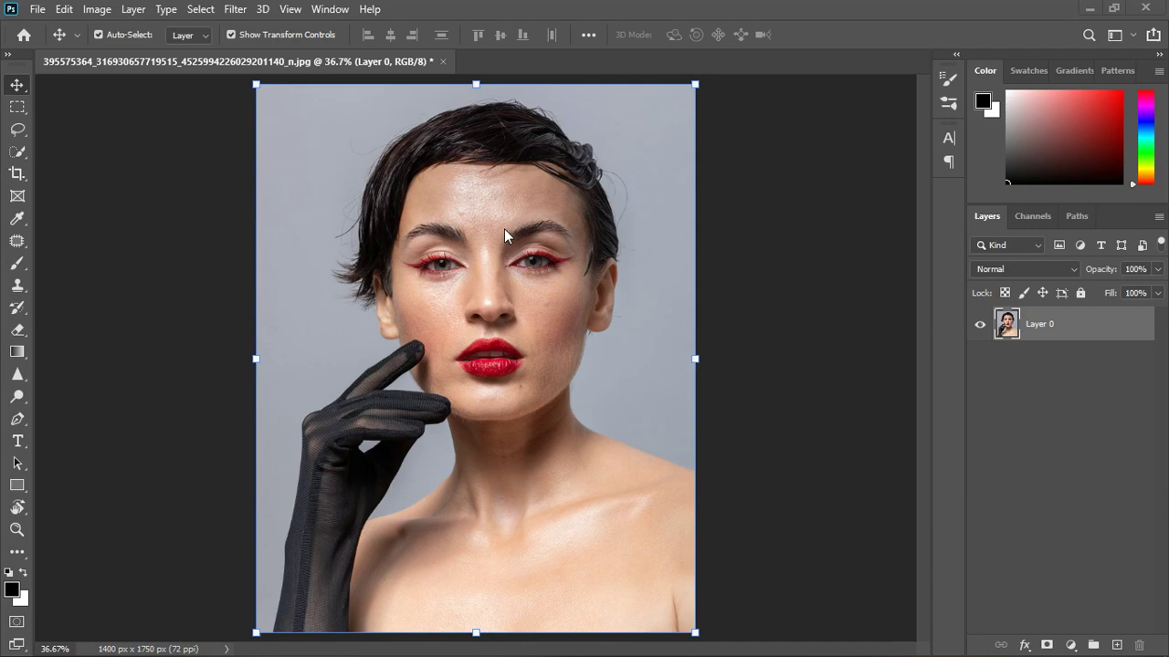
# Examine the portrait's skin texture, lips, neck and shoulders up close and as a whole image.
pyautogui.scroll(4, 504, 228)
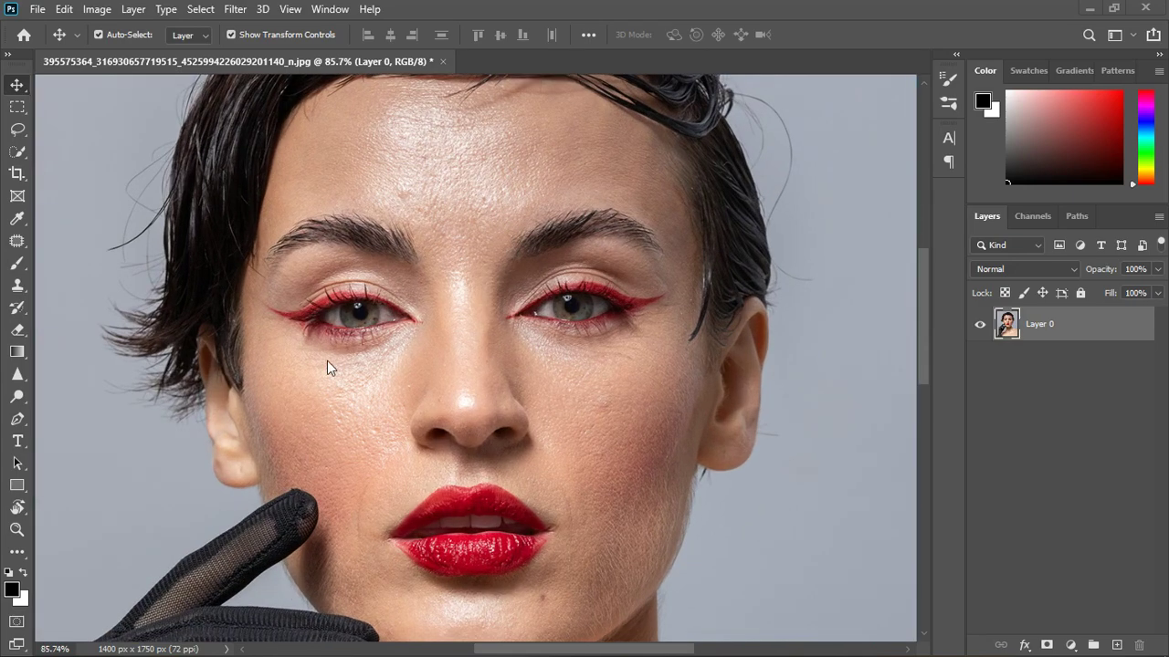
pyautogui.scroll(-4, 466, 193)
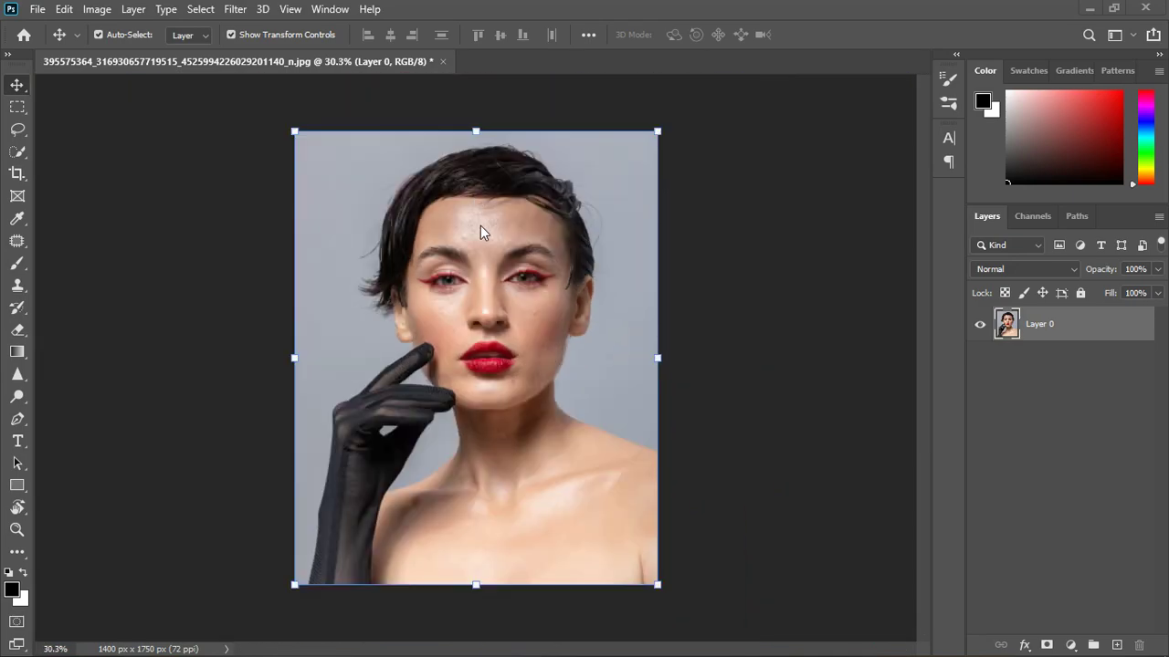
pyautogui.scroll(3, 502, 477)
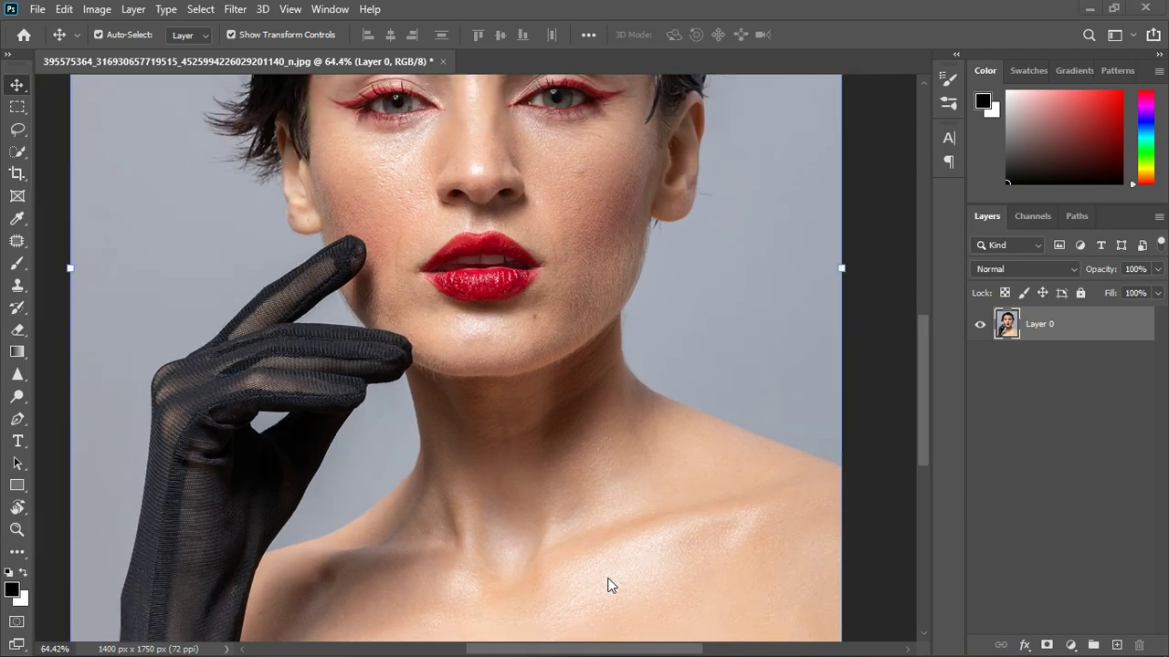
pyautogui.scroll(-3, 594, 478)
pyautogui.scroll(2, 559, 283)
pyautogui.scroll(1, 559, 281)
pyautogui.scroll(-3, 563, 292)
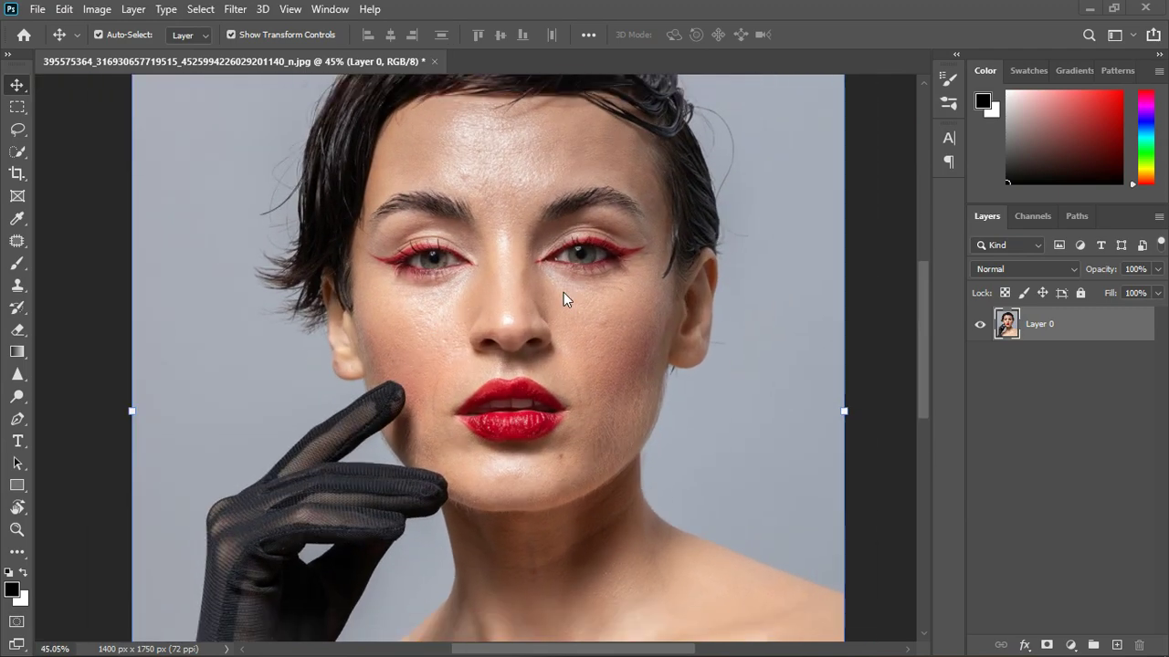
pyautogui.scroll(1, 584, 562)
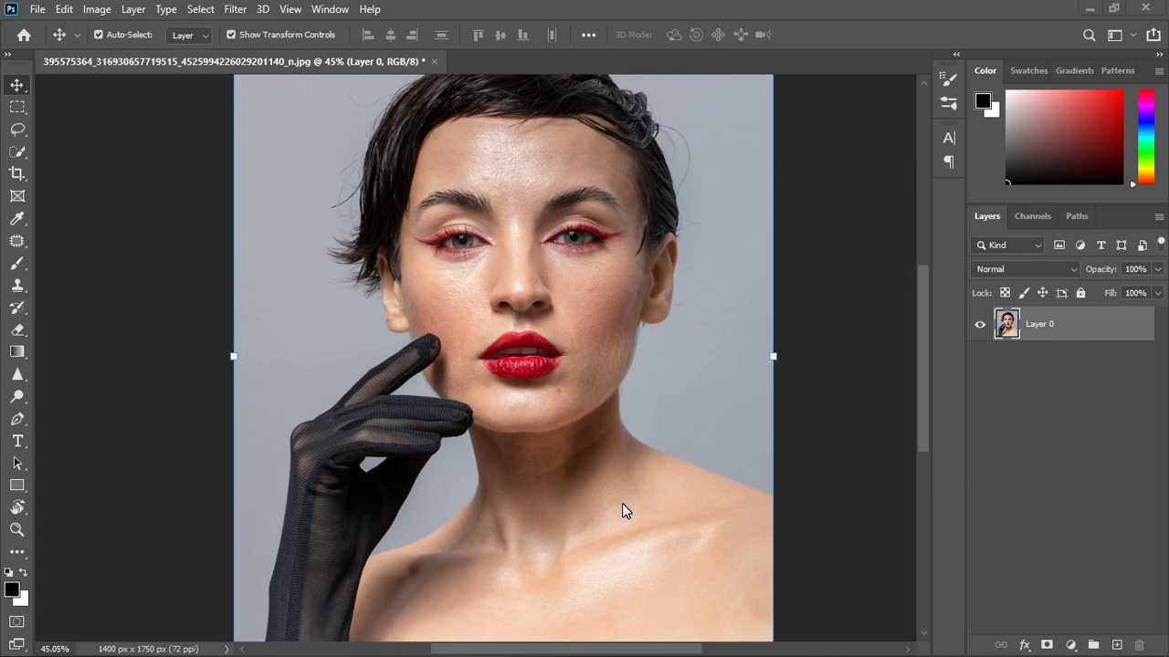
pyautogui.scroll(3, 594, 584)
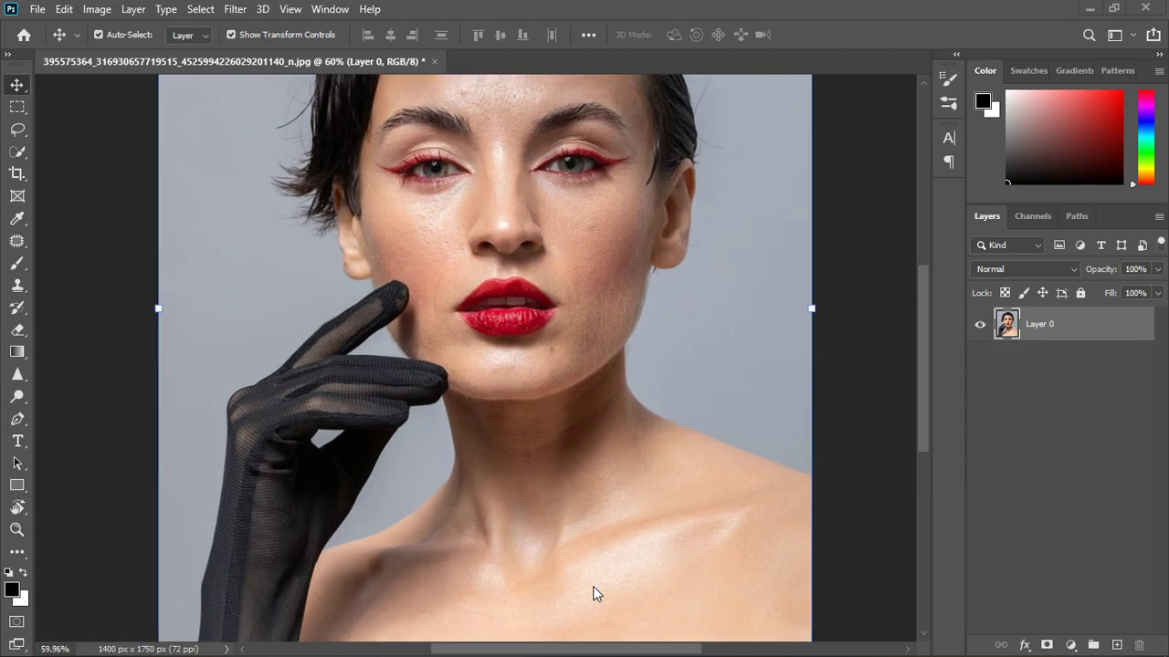
pyautogui.scroll(-3, 643, 609)
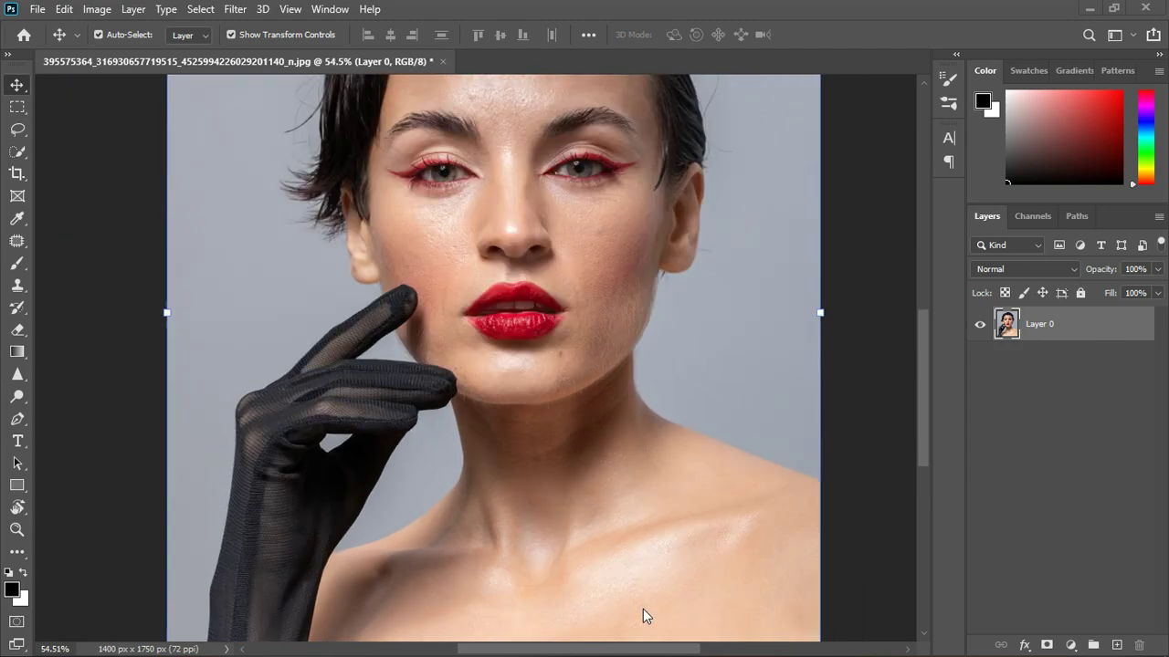
pyautogui.scroll(5, 581, 327)
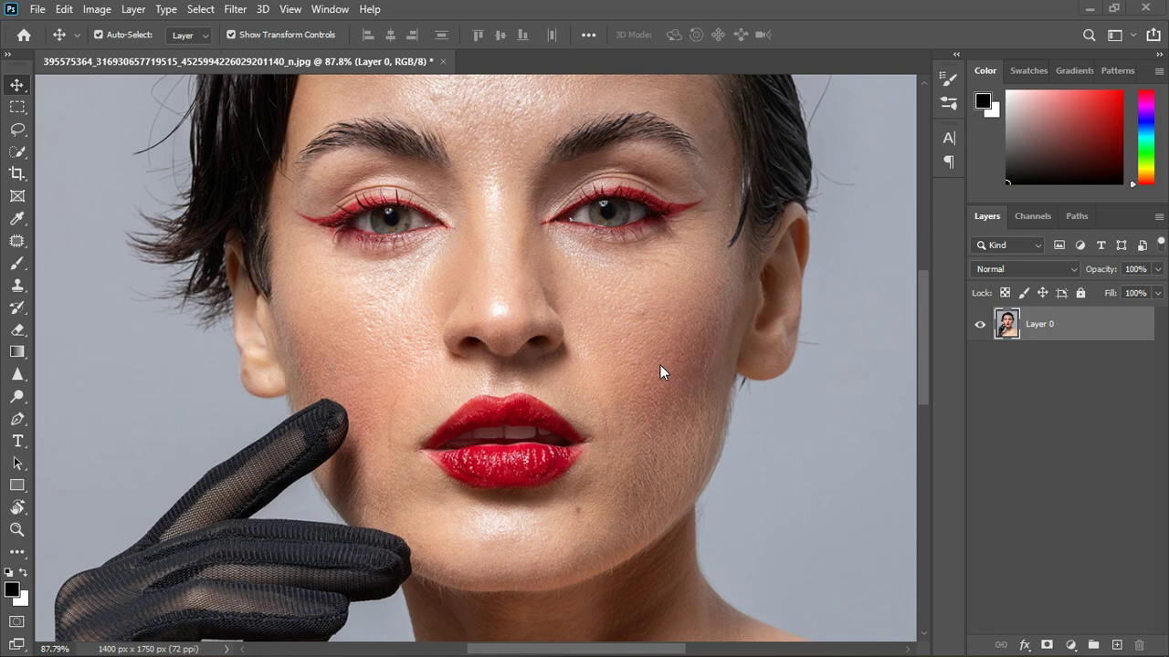
pyautogui.scroll(5, 505, 465)
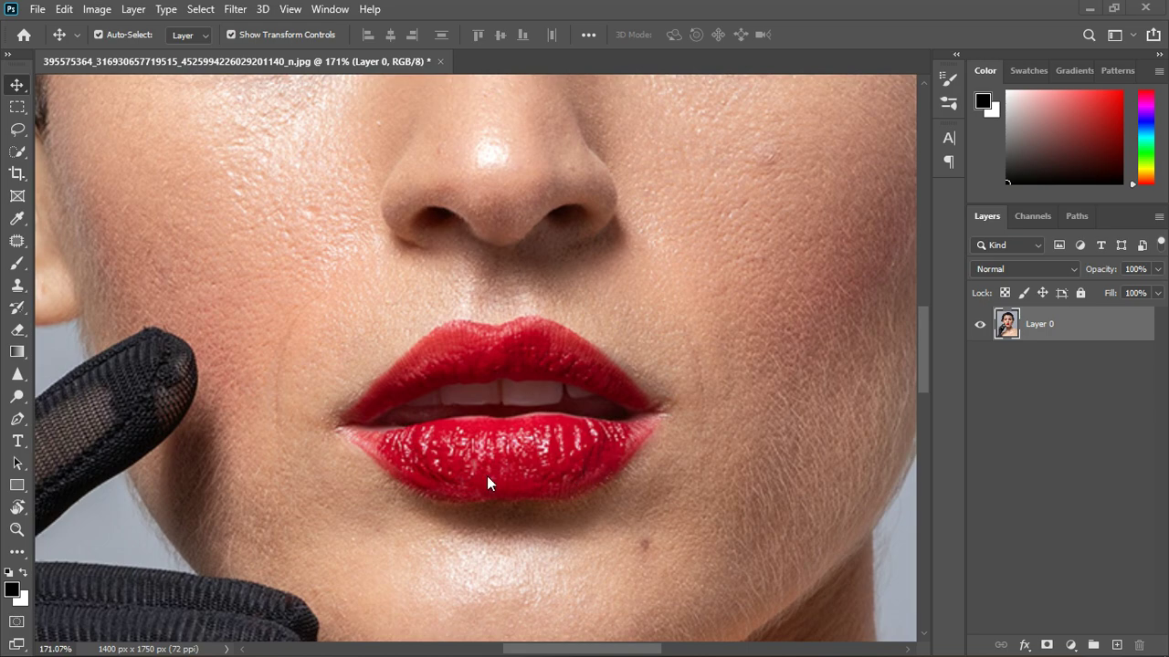
pyautogui.scroll(-8, 624, 422)
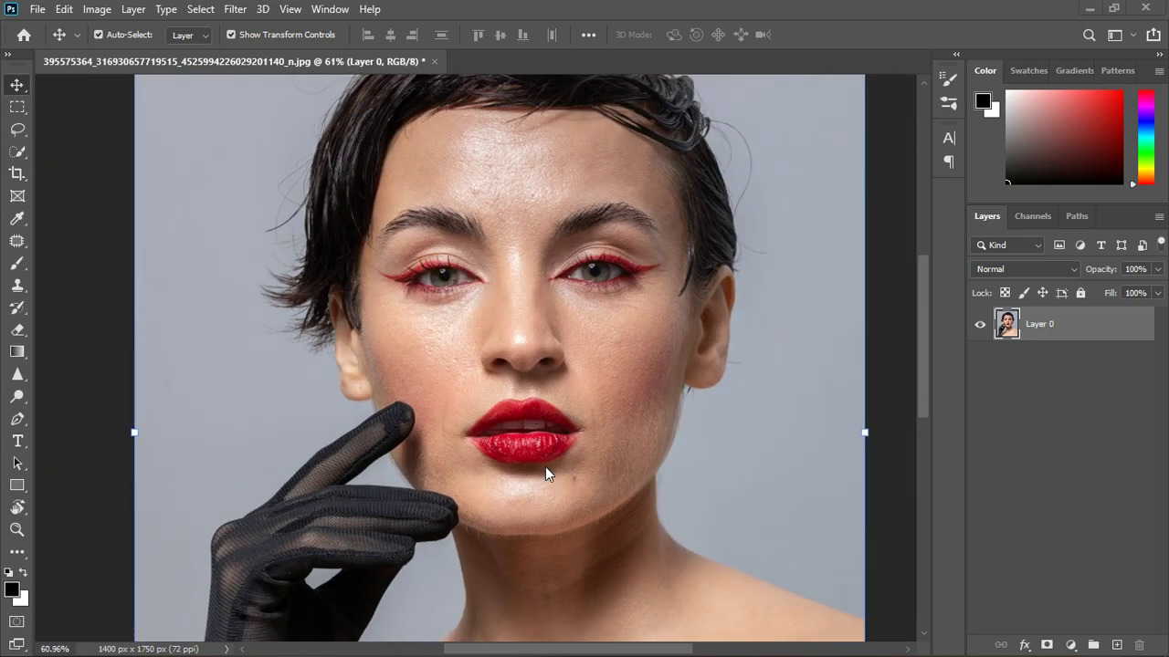
pyautogui.scroll(-2, 545, 466)
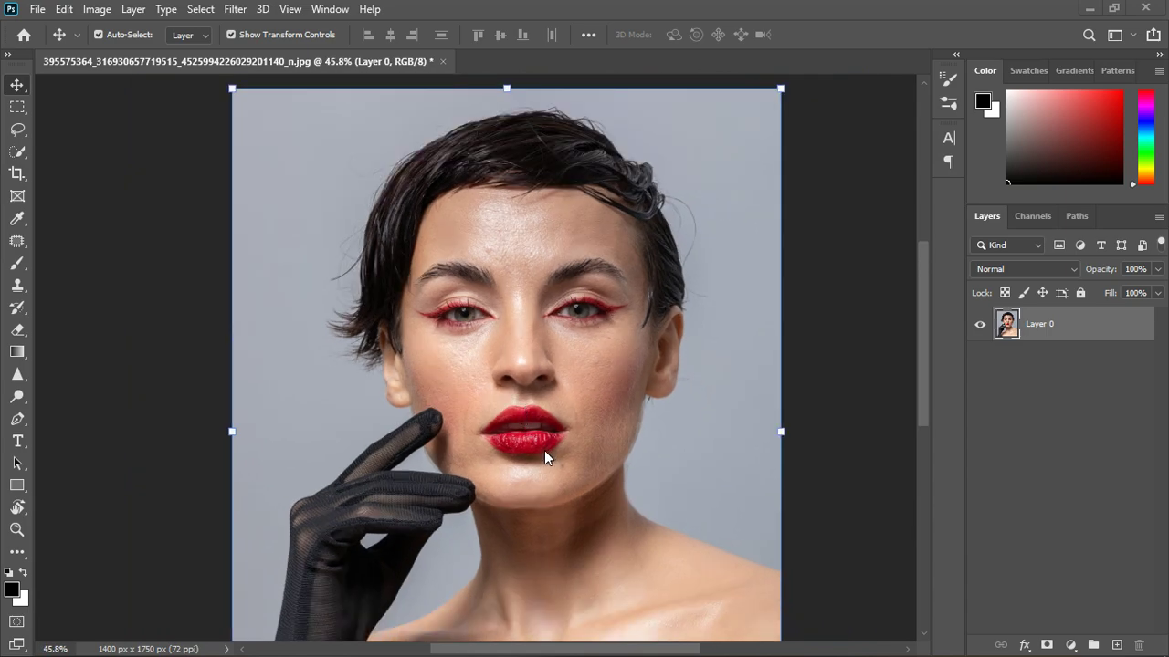
pyautogui.scroll(3, 544, 451)
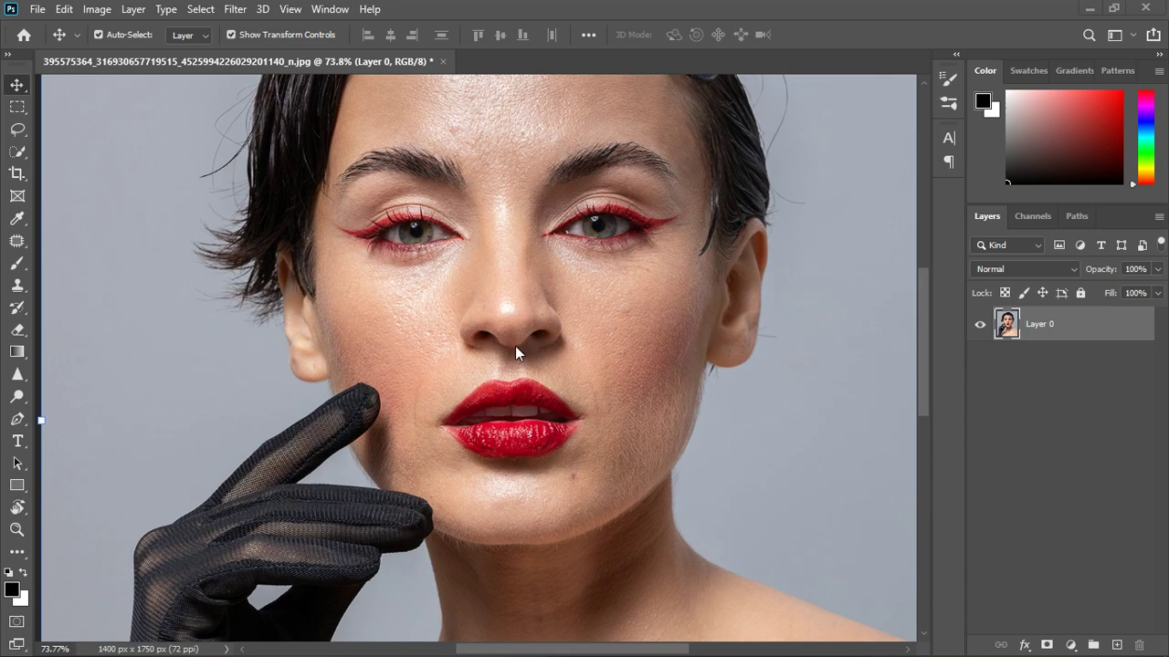
pyautogui.scroll(-3, 566, 367)
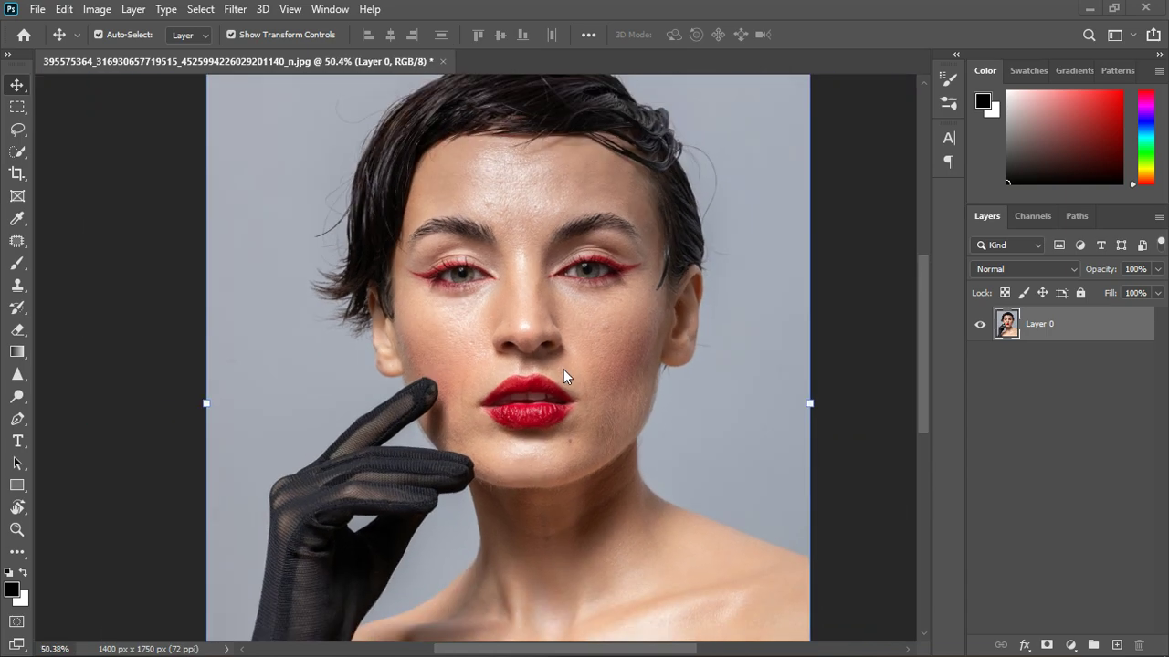
pyautogui.scroll(-1, 565, 373)
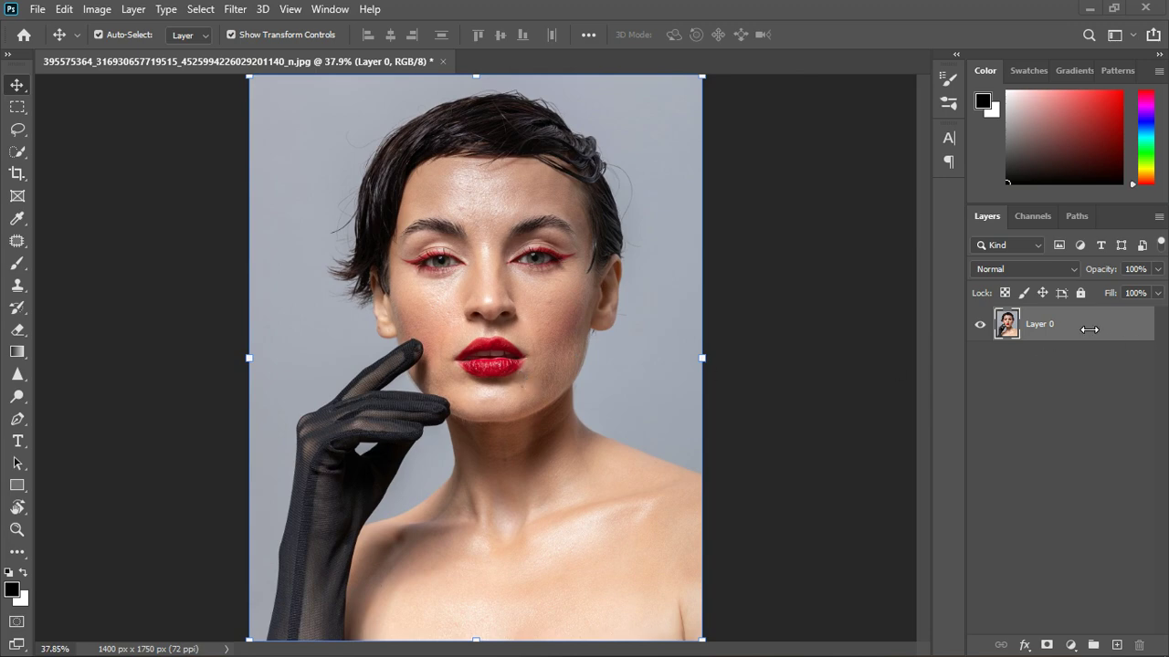
# Duplicate the portrait layer and hide the original layer, keeping the copy selected.
pyautogui.press('ctrl')
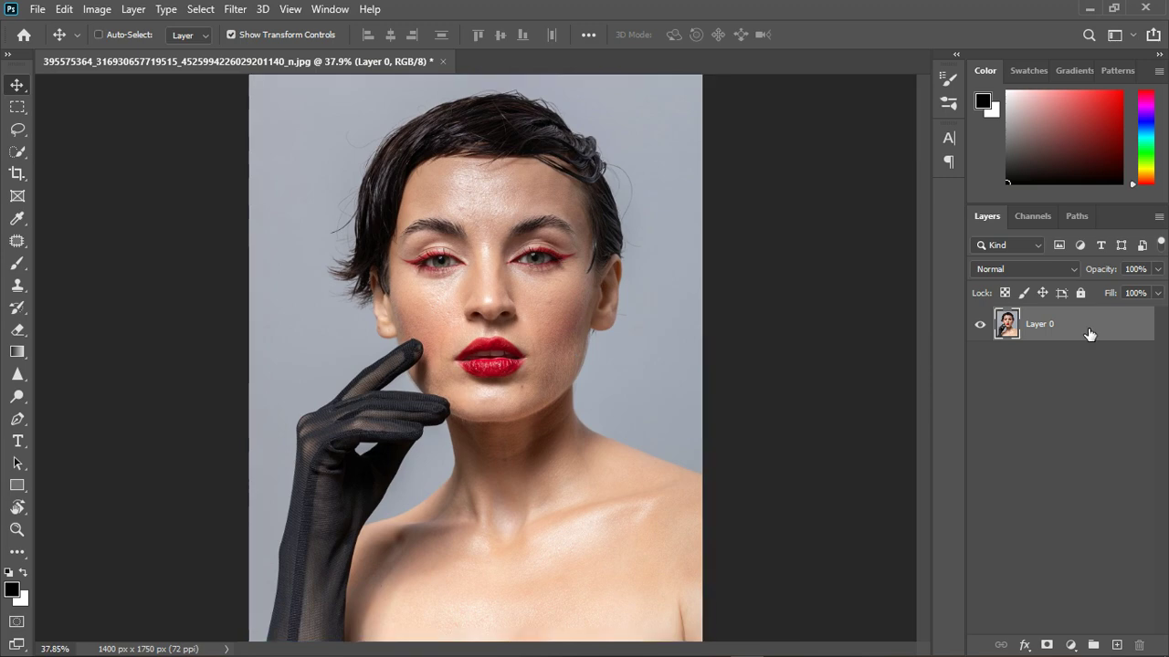
pyautogui.hotkey('ctrl', 'j')
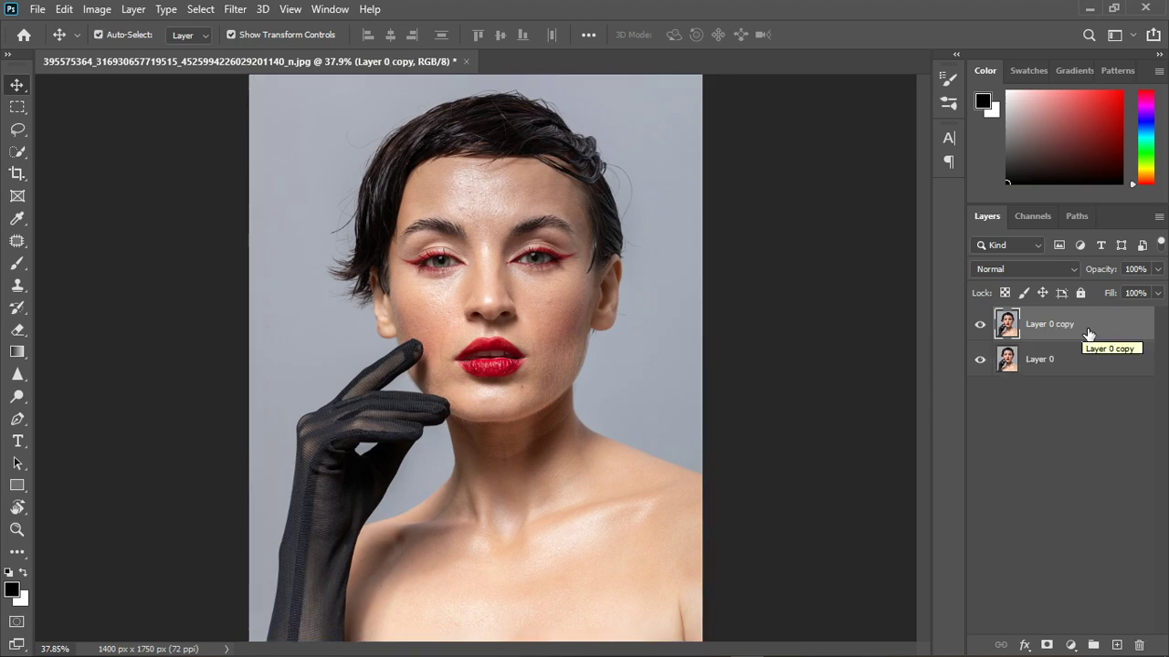
pyautogui.click(982, 363)
pyautogui.rightClick(1046, 322)
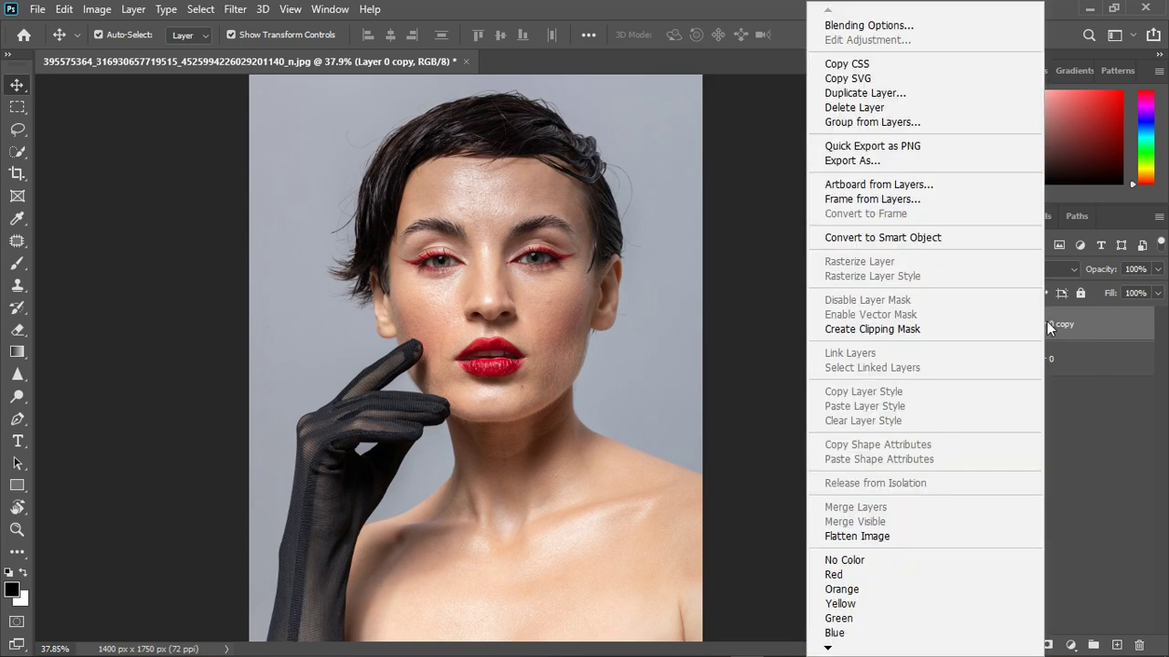
pyautogui.click(1070, 330)
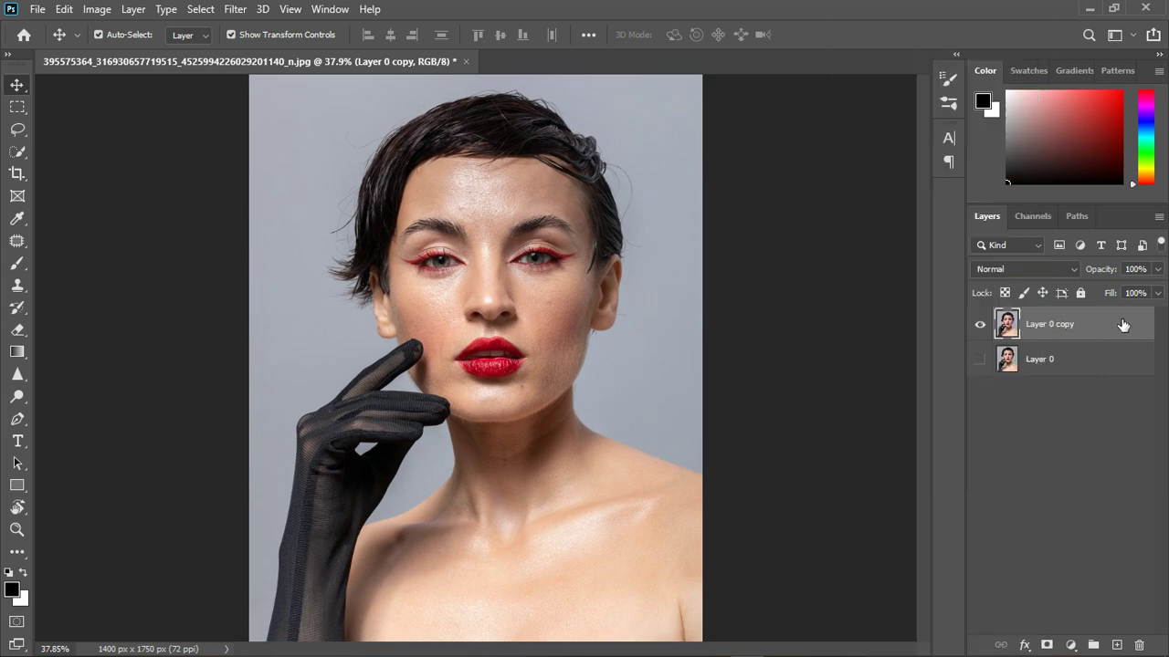
# Start the Camera Raw Filter on the duplicate layer and set Highlights to -20 and Whites to -20.
pyautogui.click(240, 12)
pyautogui.click(272, 111)
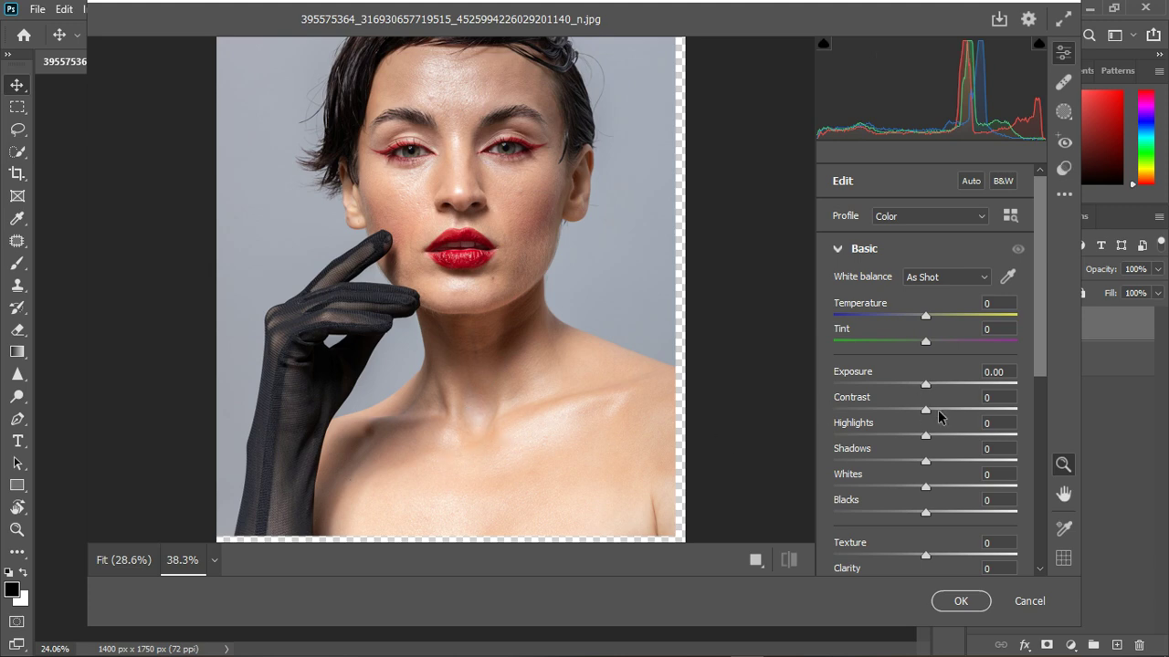
pyautogui.moveTo(927, 441); pyautogui.dragTo(909, 447)
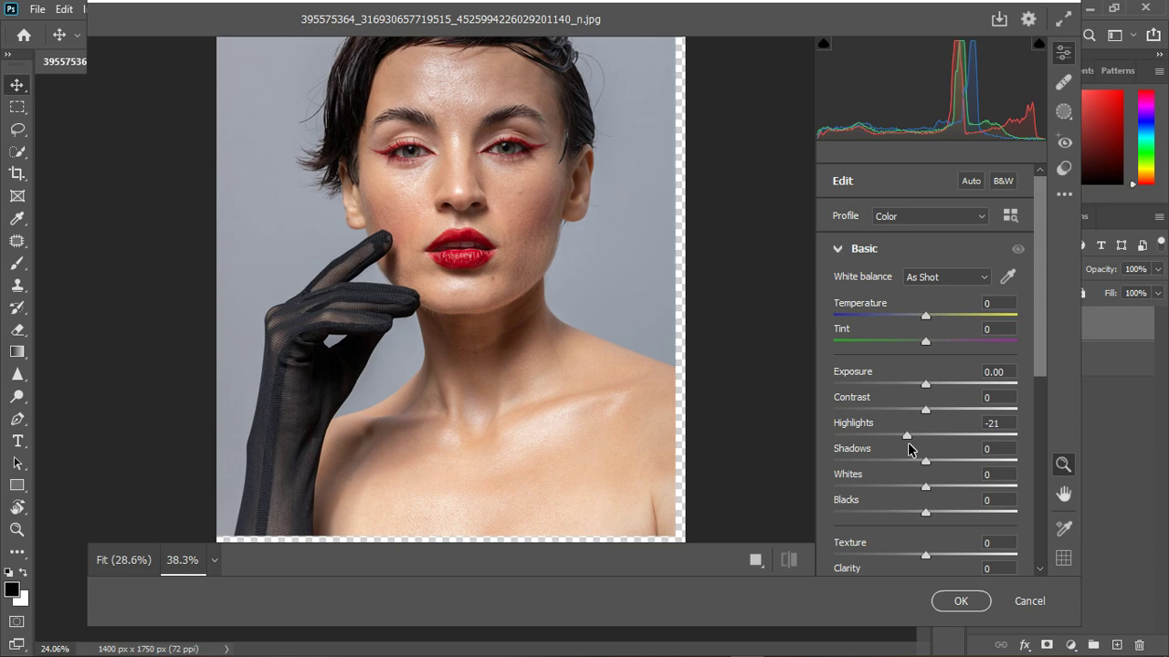
pyautogui.moveTo(926, 489); pyautogui.dragTo(914, 493)
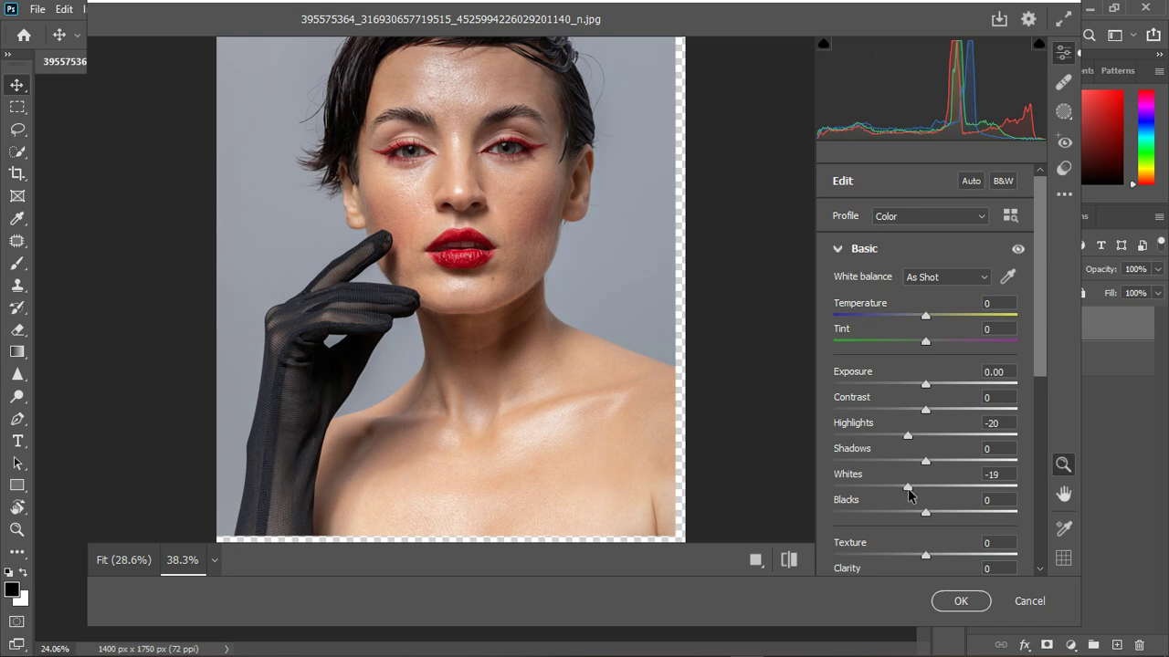
pyautogui.moveTo(908, 488); pyautogui.dragTo(907, 489)
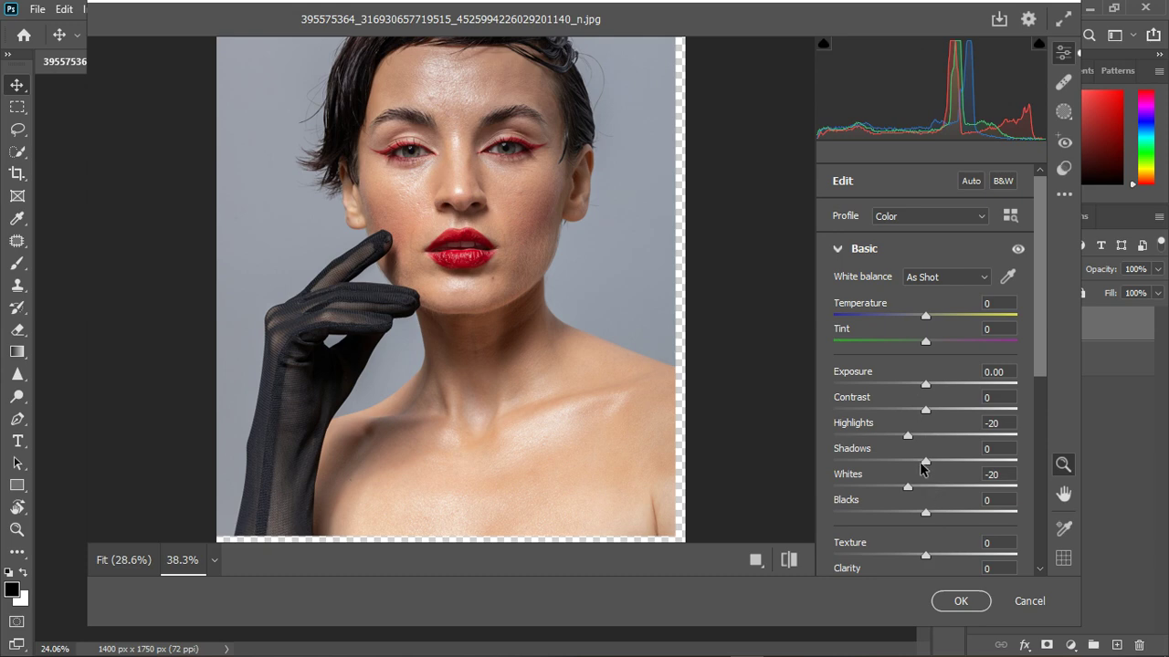
# Set Shadows to +9, Blacks to +9 and Texture to +5 in the Camera Raw Basic adjustments.
pyautogui.moveTo(925, 461); pyautogui.dragTo(934, 460)
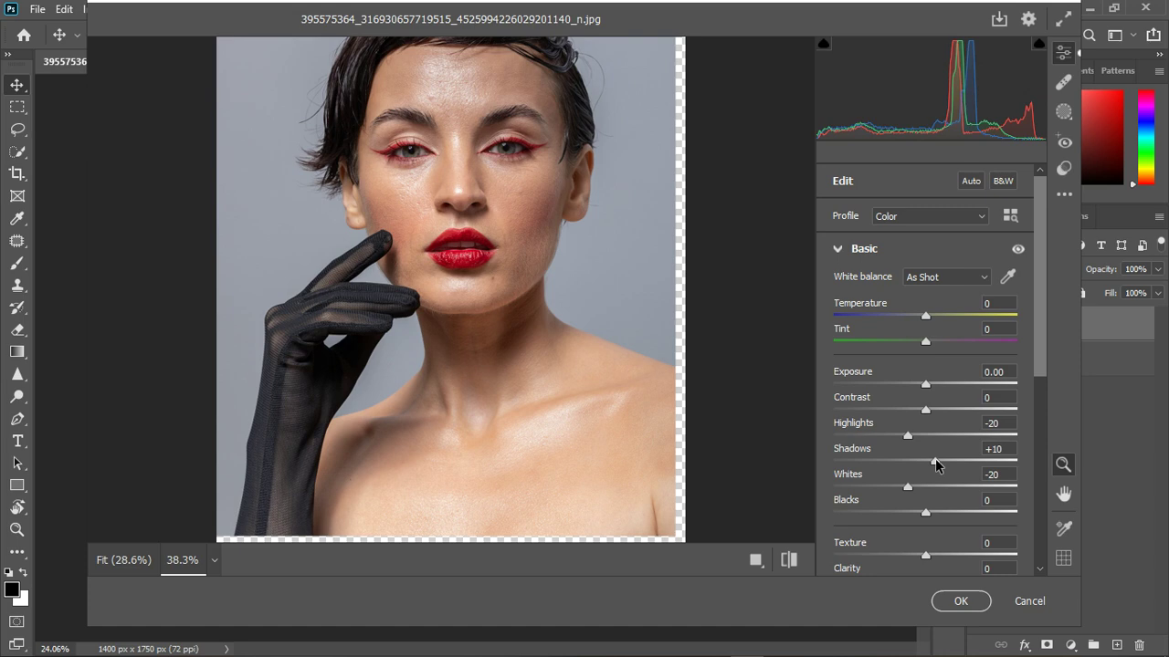
pyautogui.moveTo(925, 512); pyautogui.dragTo(937, 514)
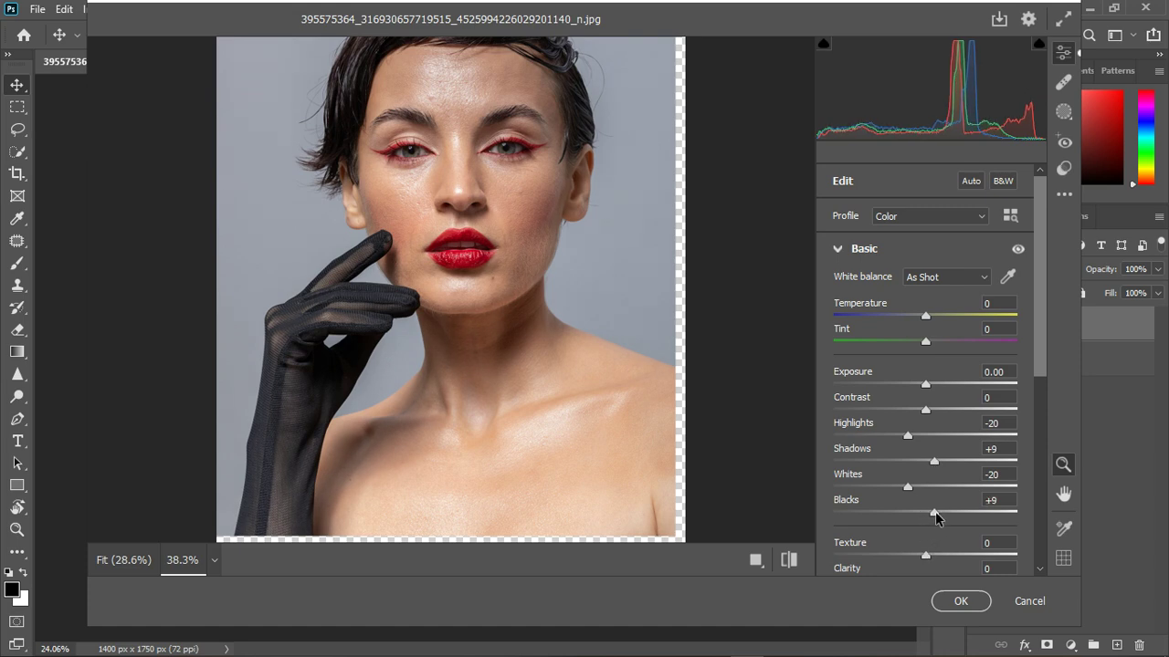
pyautogui.moveTo(929, 559); pyautogui.dragTo(932, 556)
# Try sampling the white balance from each of the woman's eyes, undoing each attempt.
pyautogui.click(1008, 276)
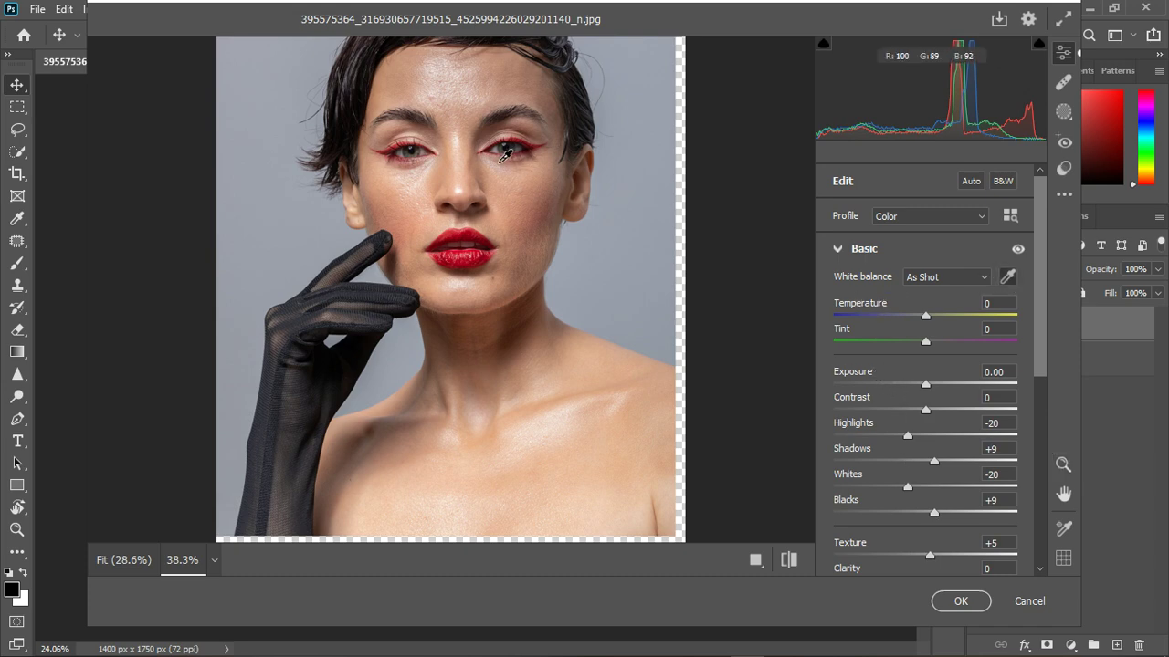
pyautogui.click(501, 158)
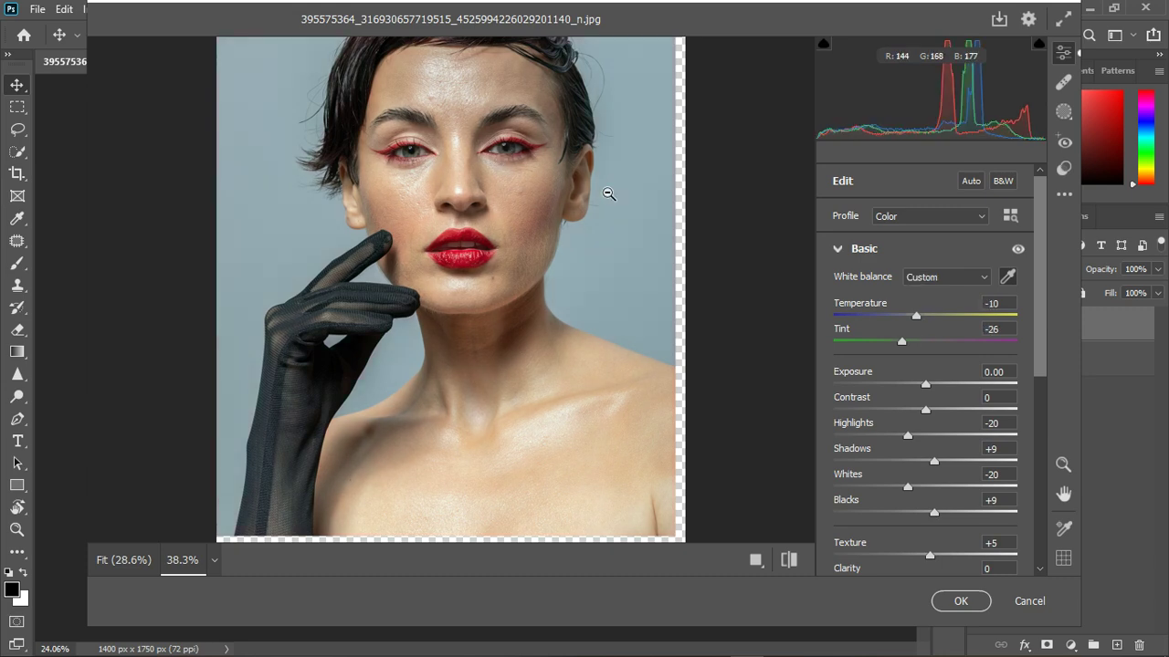
pyautogui.hotkey('ctrl', 'z')
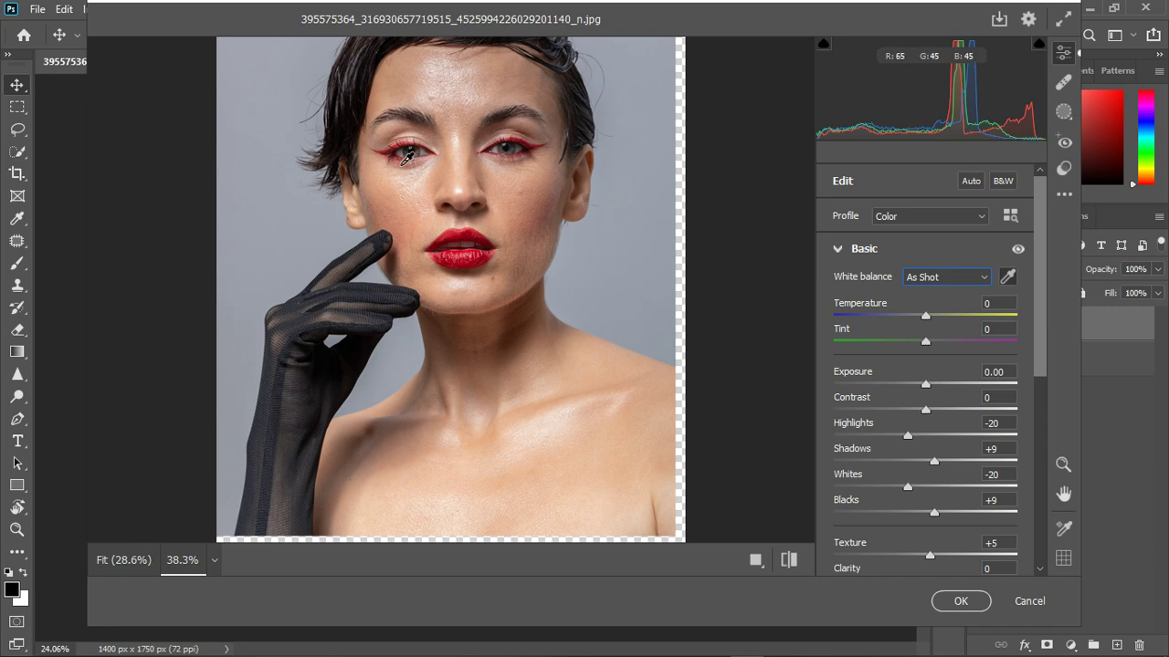
pyautogui.click(408, 157)
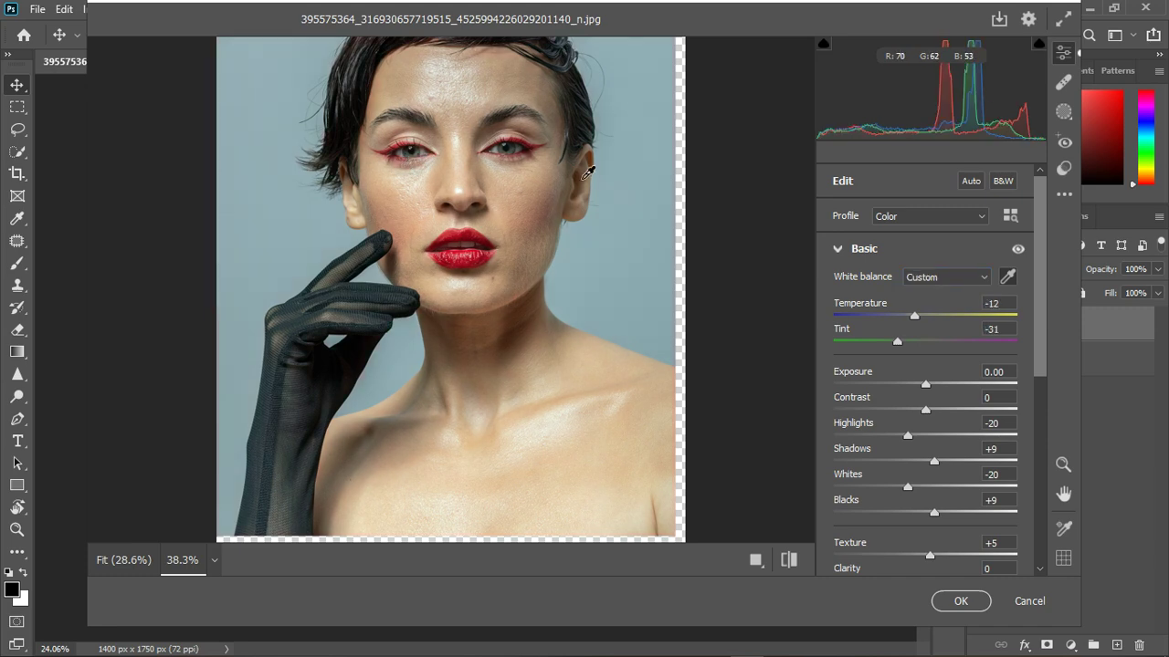
pyautogui.hotkey('ctrl', 'z')
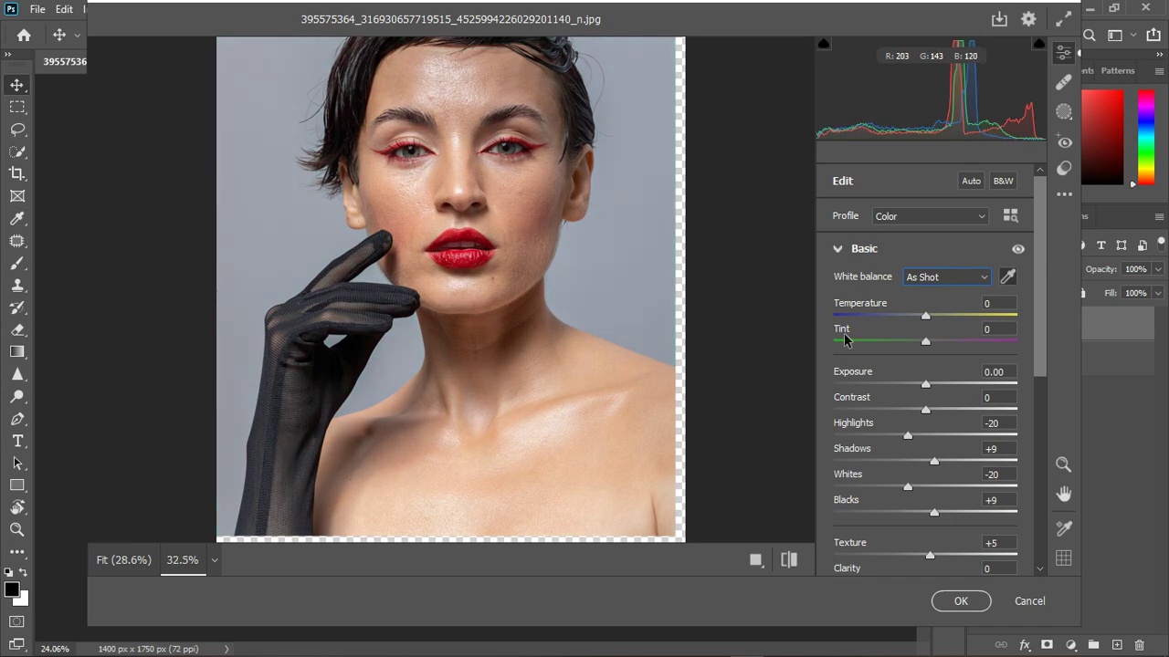
# Apply the Camera Raw adjustments to the duplicate layer and inspect the face.
pyautogui.click(961, 602)
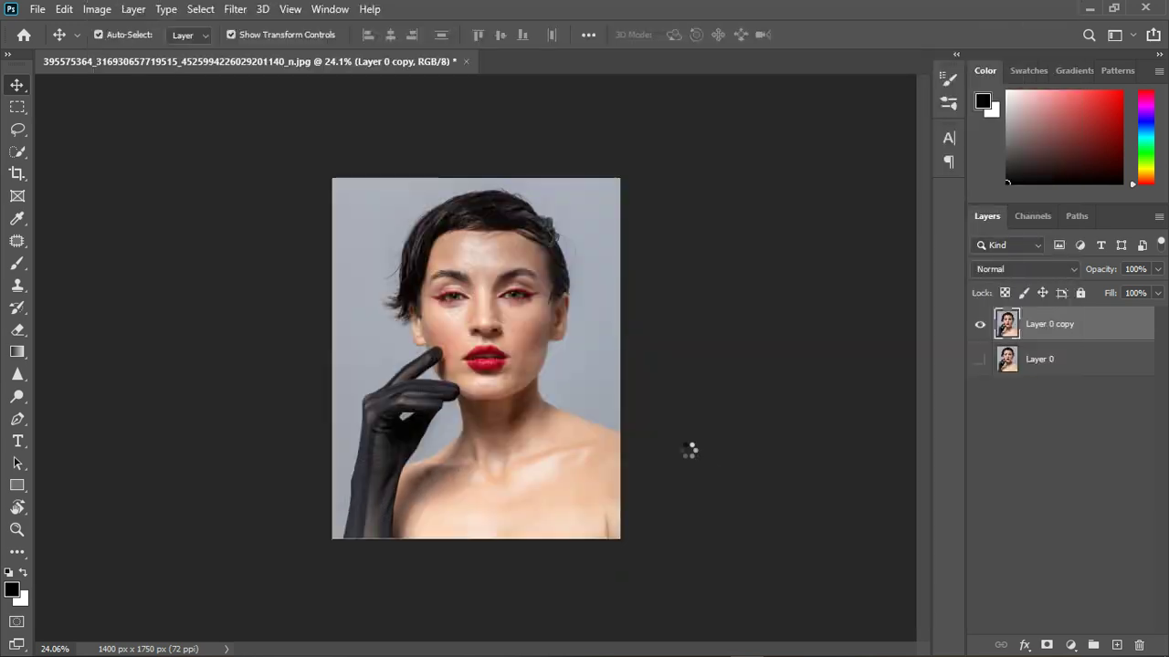
pyautogui.scroll(5, 475, 311)
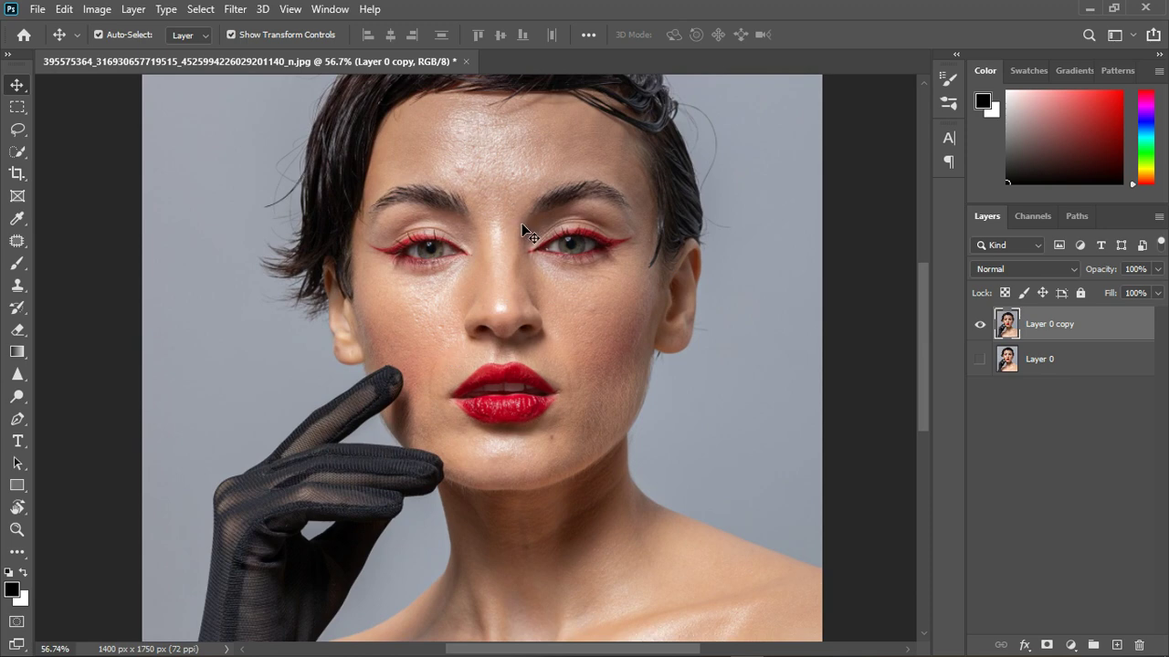
pyautogui.scroll(-1, 563, 297)
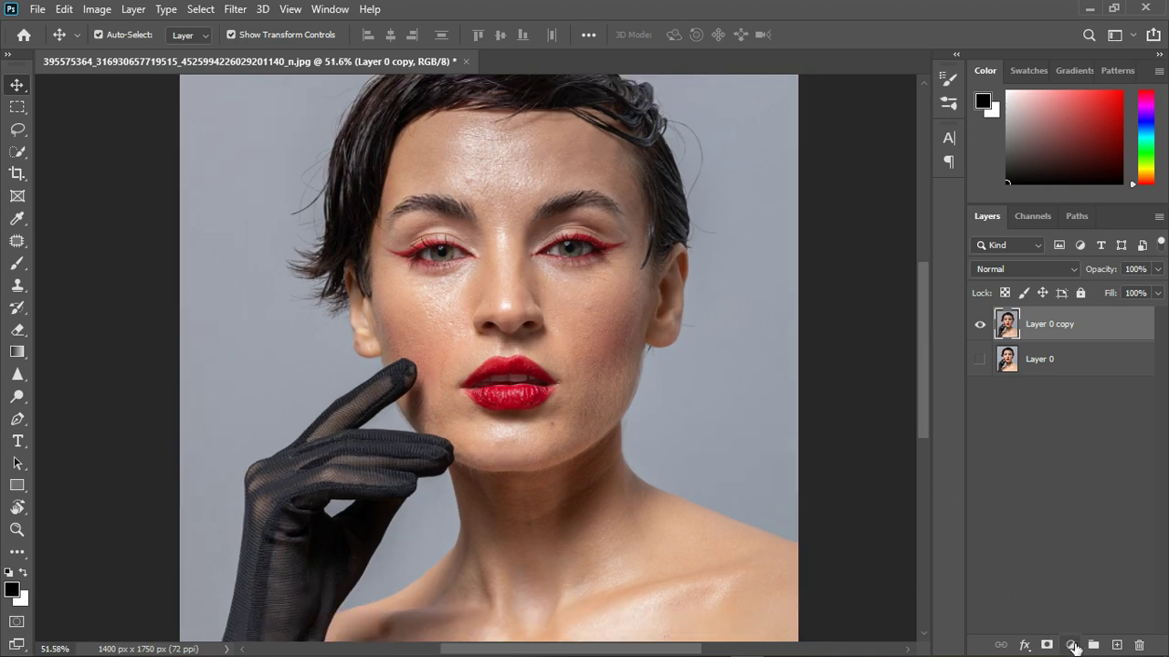
# Add a Hue/Saturation adjustment layer above the duplicate and target the Reds range by sampling the forehead skin.
pyautogui.click(1071, 646)
pyautogui.click(1080, 476)
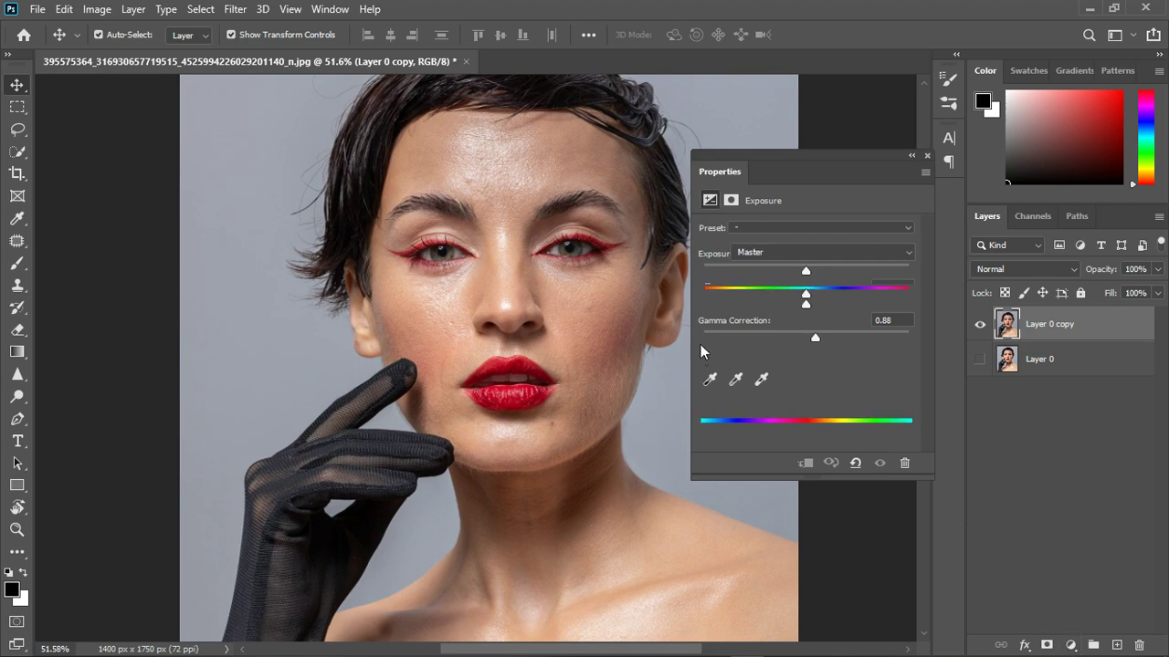
pyautogui.click(711, 252)
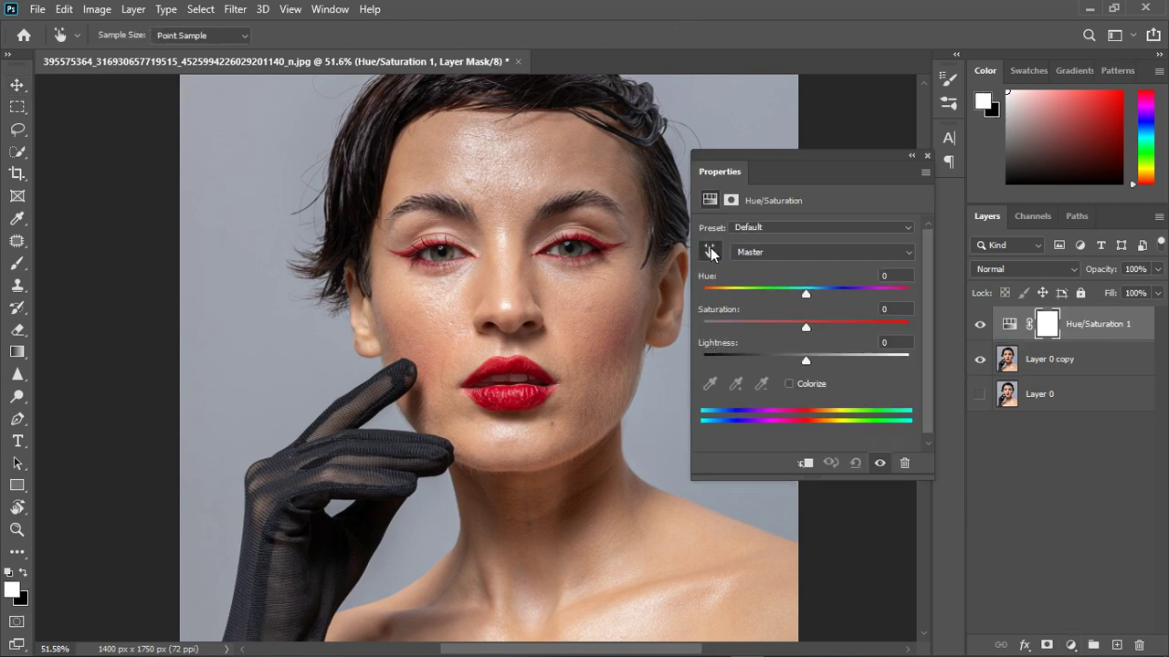
pyautogui.click(546, 163)
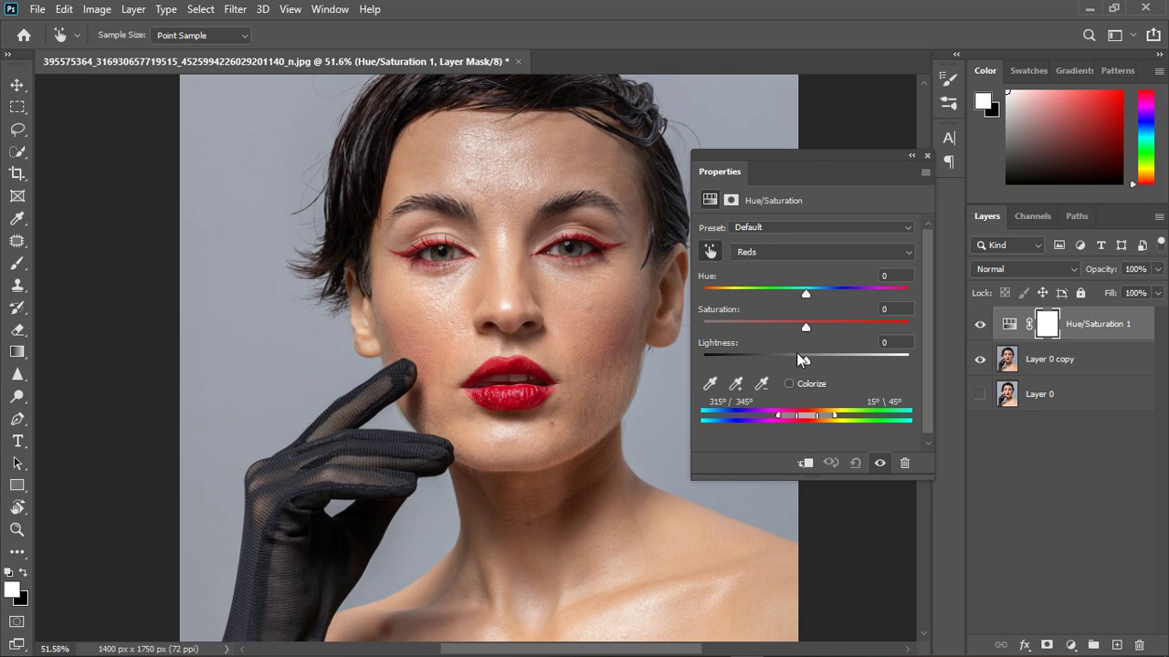
# Set the Reds Hue to +180 and examine which skin areas of the face, neck and shoulders the range affects.
pyautogui.moveTo(804, 295); pyautogui.dragTo(948, 298)
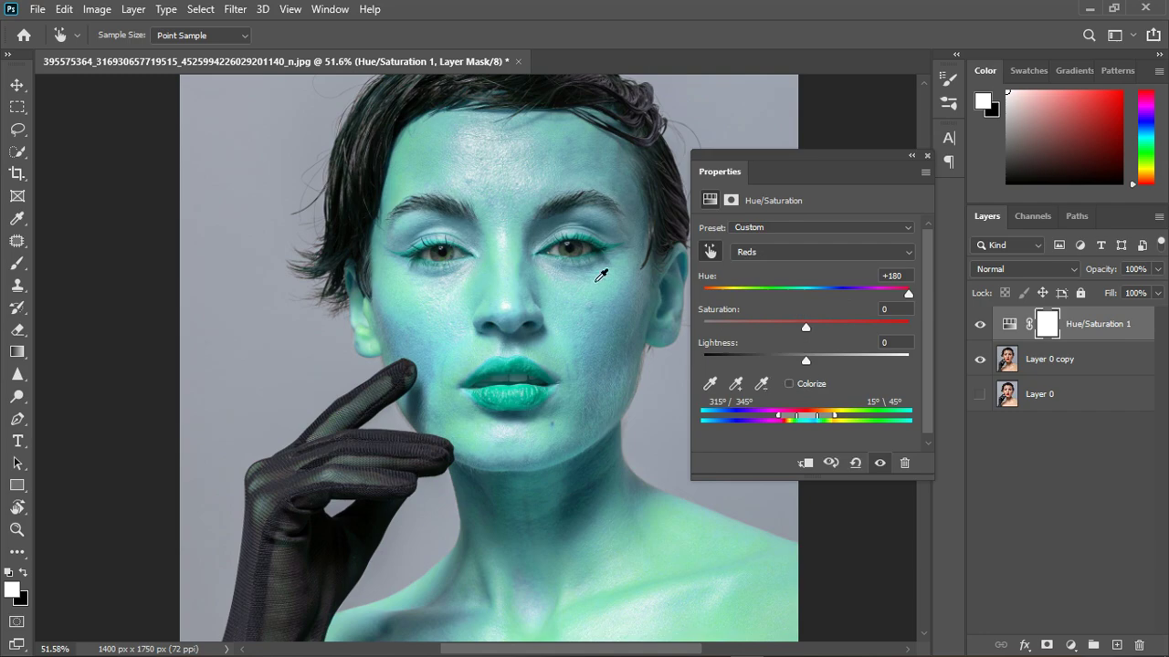
pyautogui.scroll(-2, 601, 274)
pyautogui.scroll(5, 584, 496)
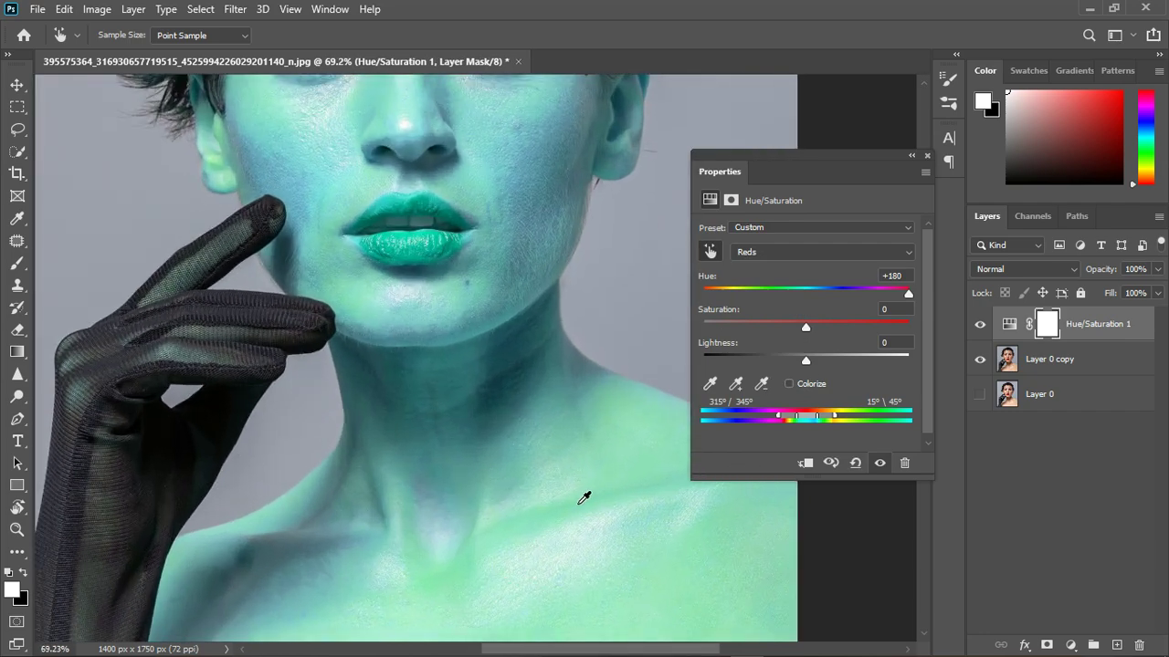
pyautogui.scroll(-2, 425, 287)
pyautogui.scroll(-2, 478, 449)
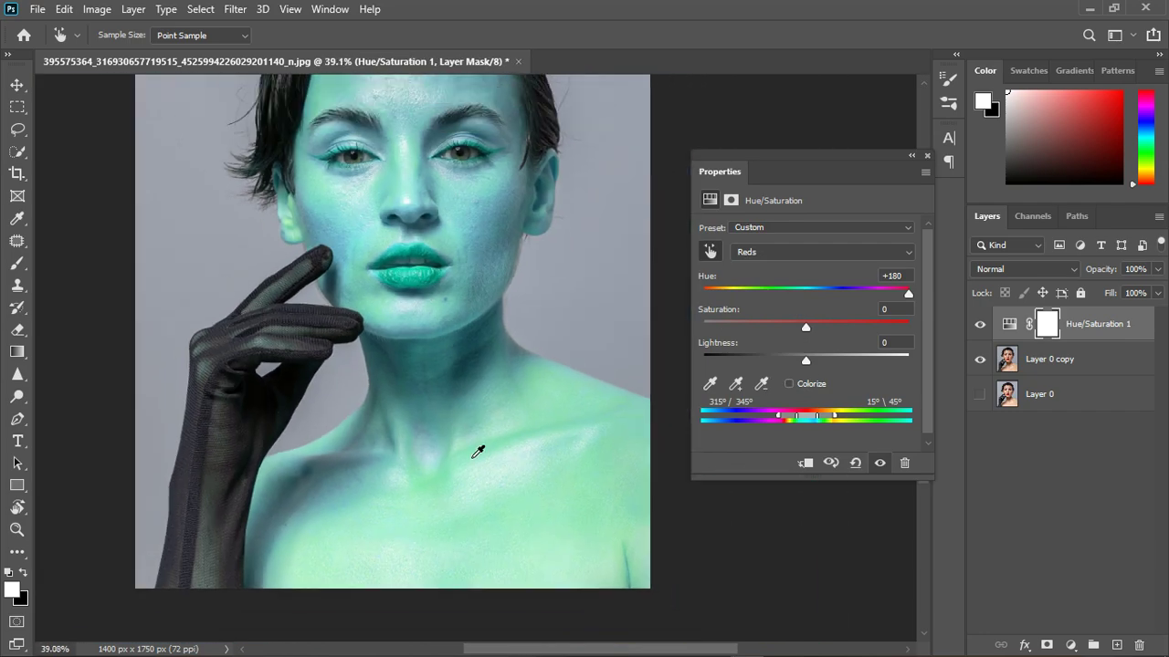
pyautogui.scroll(2, 472, 325)
pyautogui.scroll(2, 493, 178)
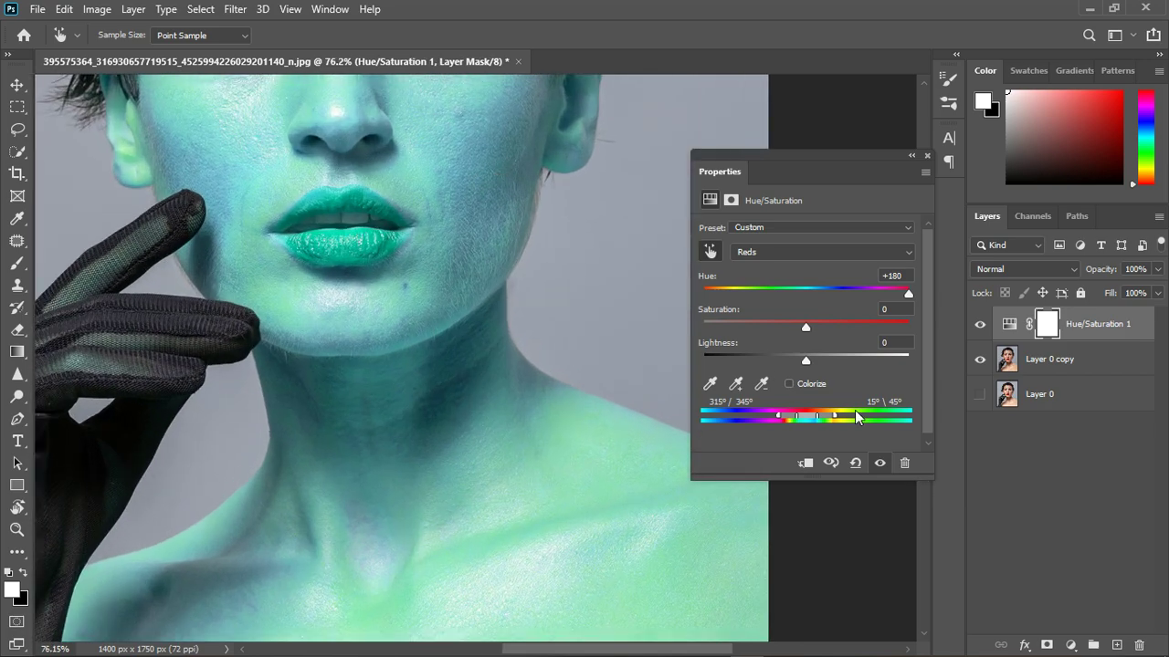
# Compare the portrait with the Hue/Saturation adjustment hidden and shown, examining the cheeks, neck and shoulders.
pyautogui.click(880, 464)
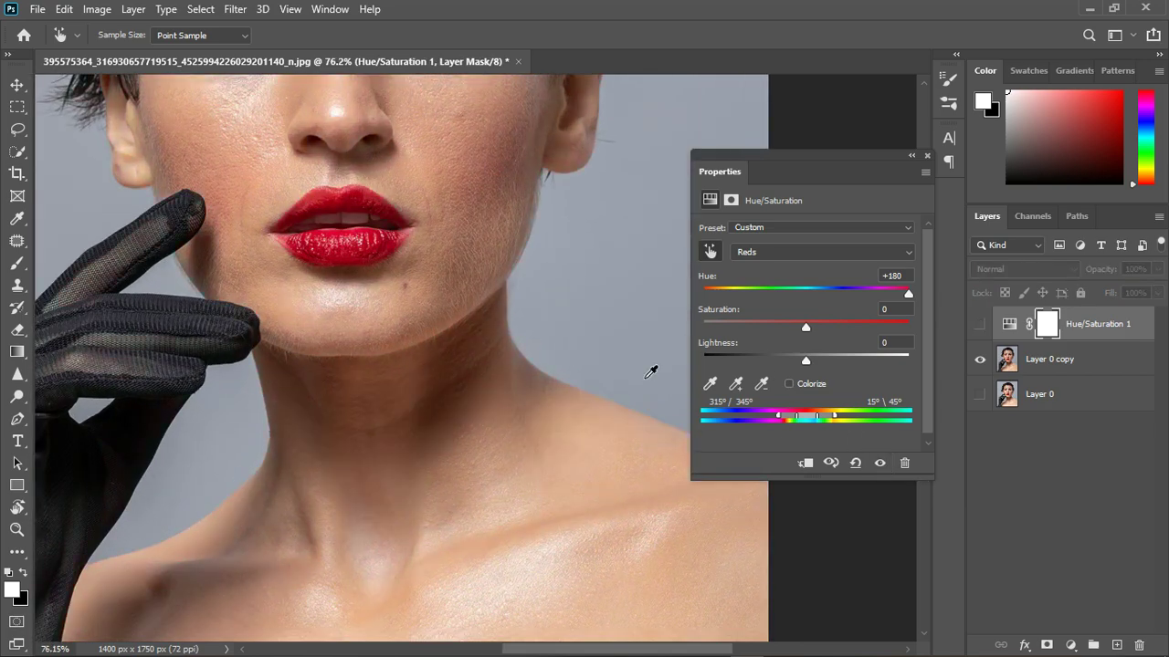
pyautogui.scroll(-2, 546, 336)
pyautogui.scroll(4, 443, 148)
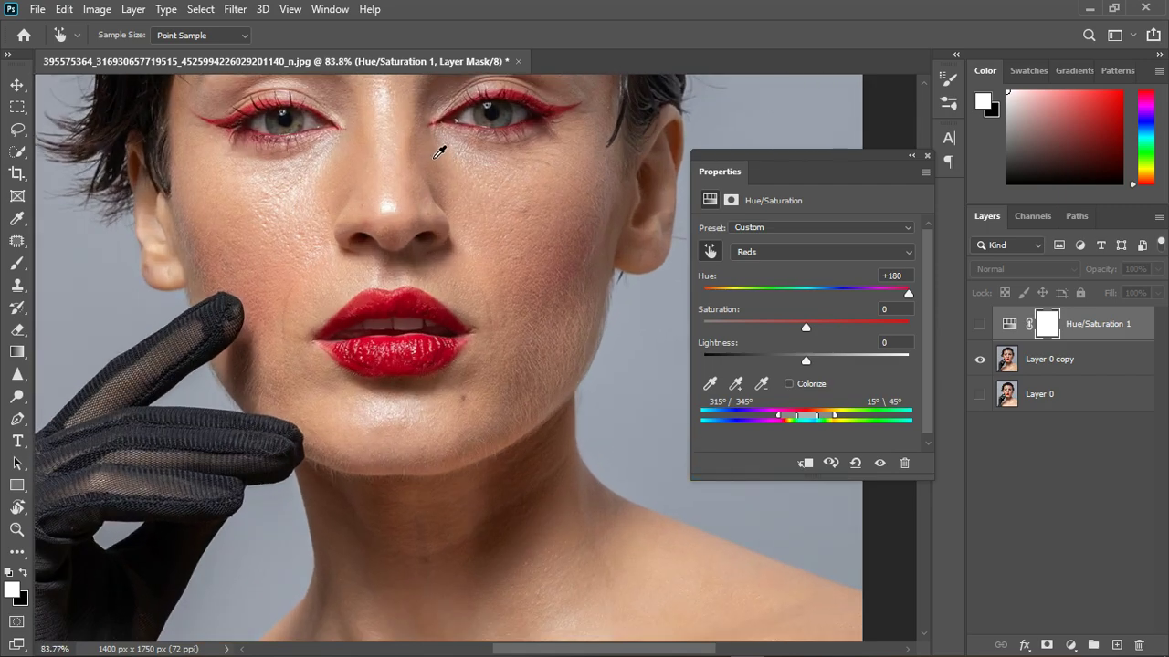
pyautogui.scroll(-5, 457, 173)
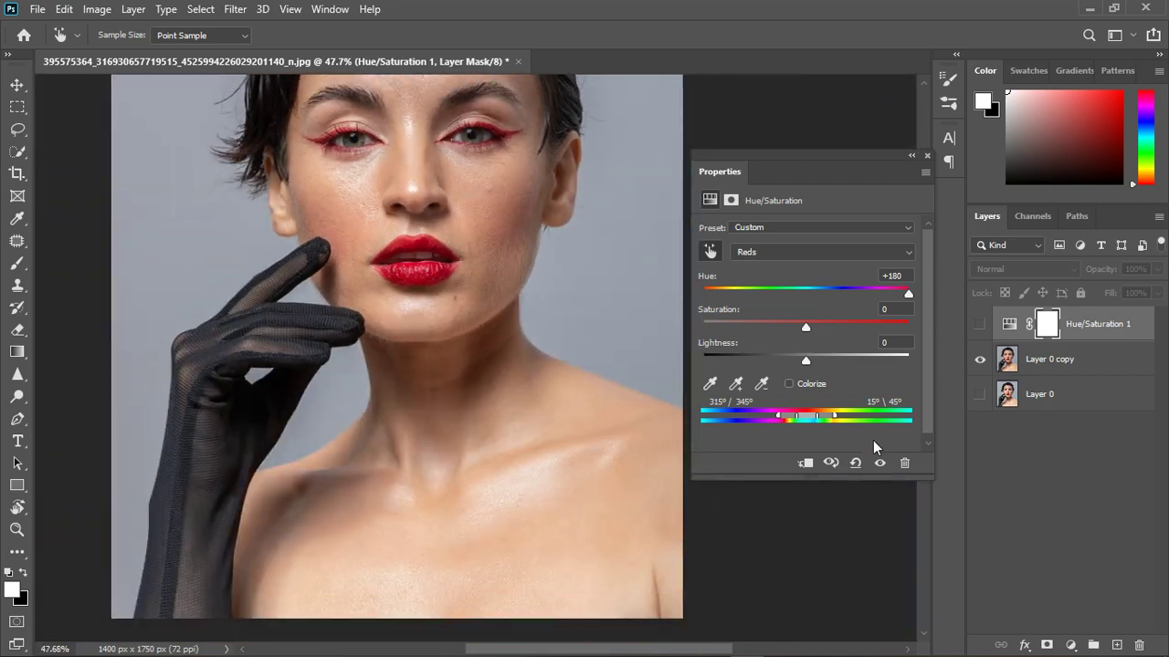
pyautogui.click(880, 462)
pyautogui.scroll(2, 549, 509)
pyautogui.scroll(1, 548, 509)
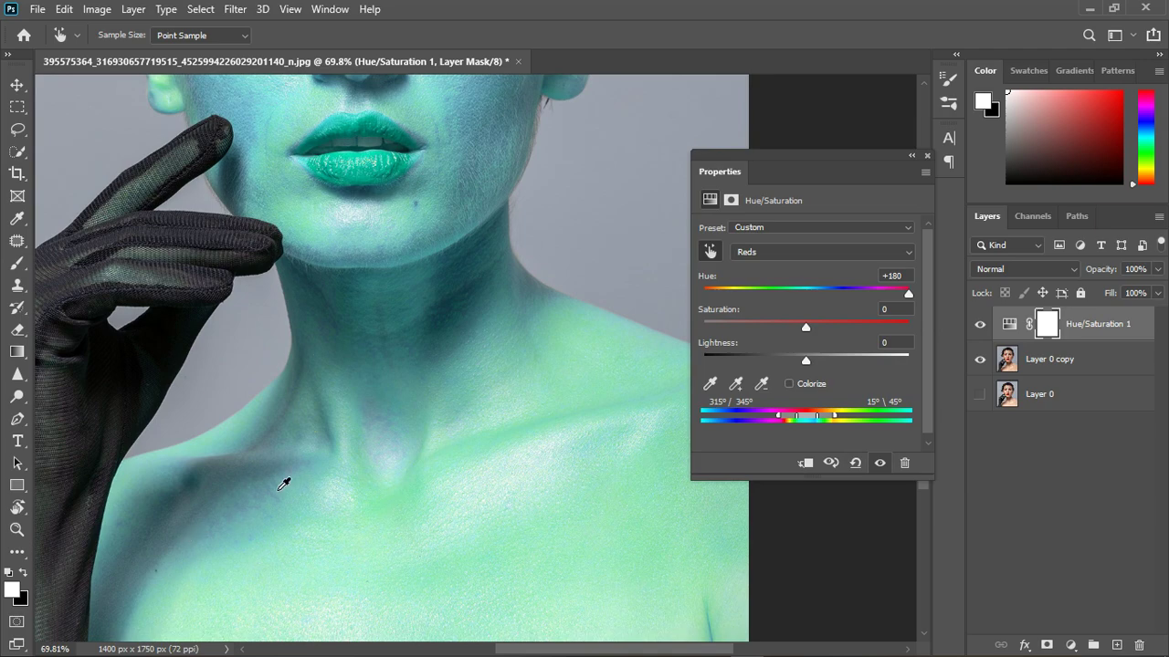
pyautogui.scroll(-3, 284, 484)
pyautogui.scroll(1, 356, 201)
pyautogui.scroll(2, 236, 240)
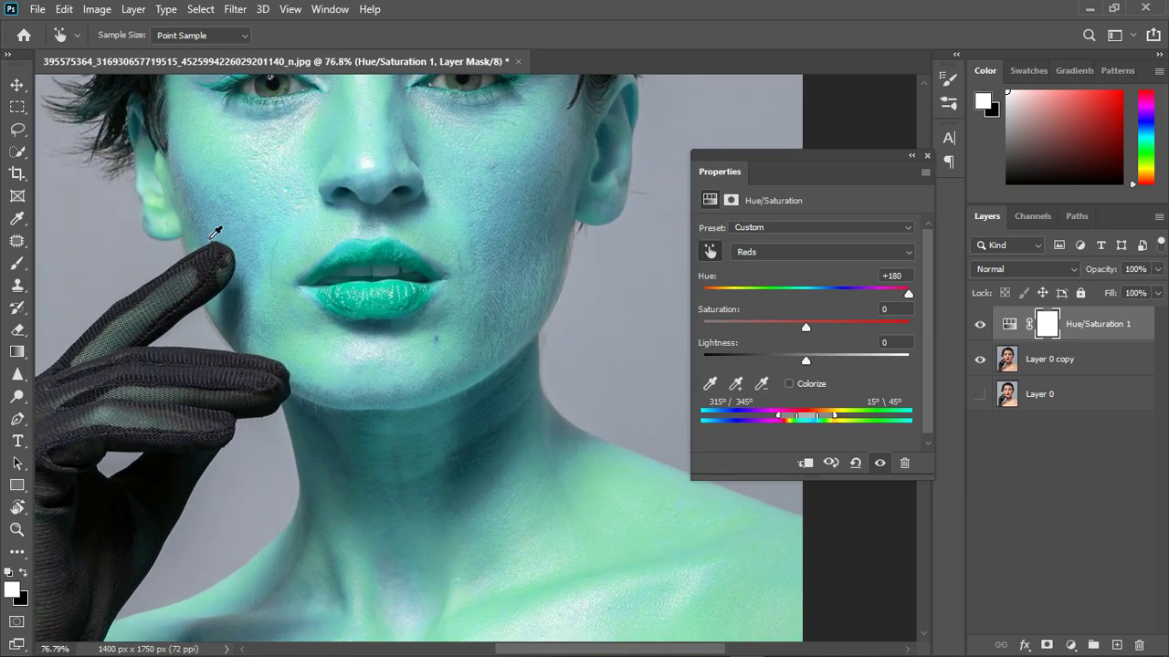
pyautogui.scroll(-2, 537, 186)
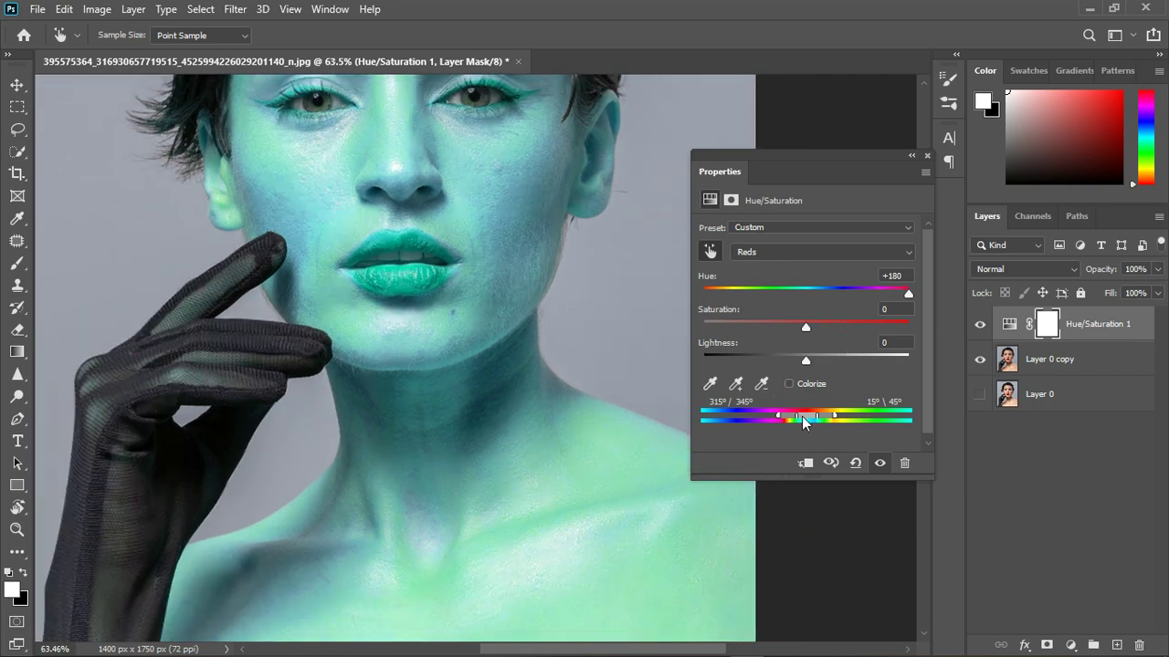
pyautogui.scroll(-3, 489, 419)
pyautogui.scroll(1, 463, 150)
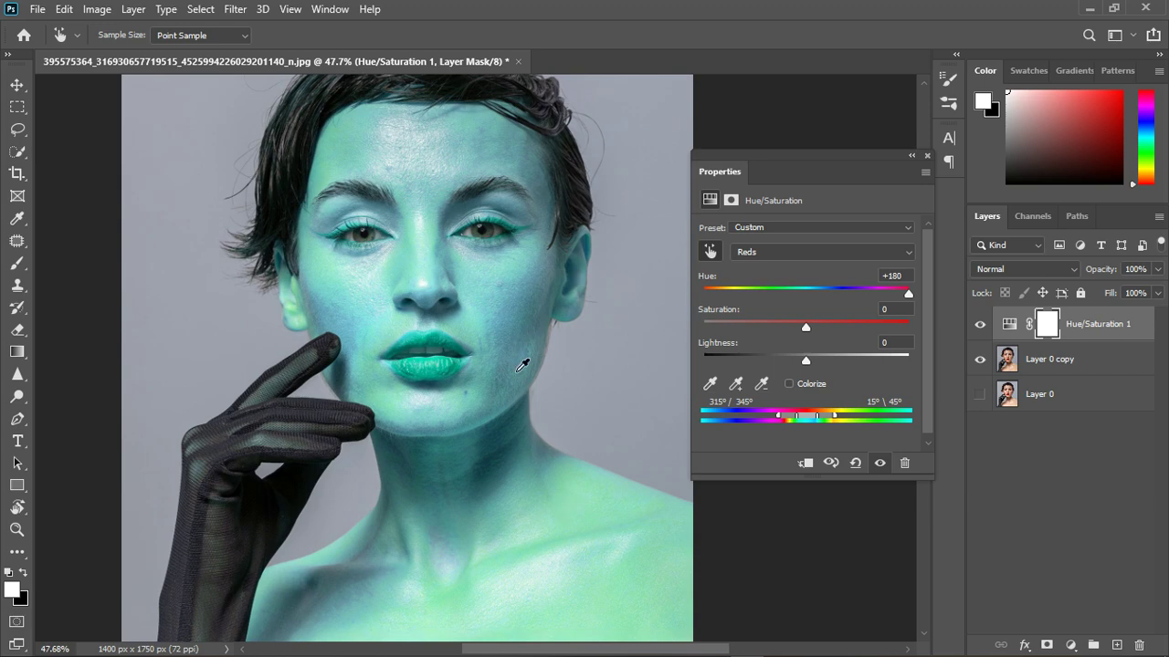
# Shift the Reds colour range to 295°/324° and 355°\24° and check the targeted skin areas.
pyautogui.moveTo(806, 421); pyautogui.dragTo(795, 424)
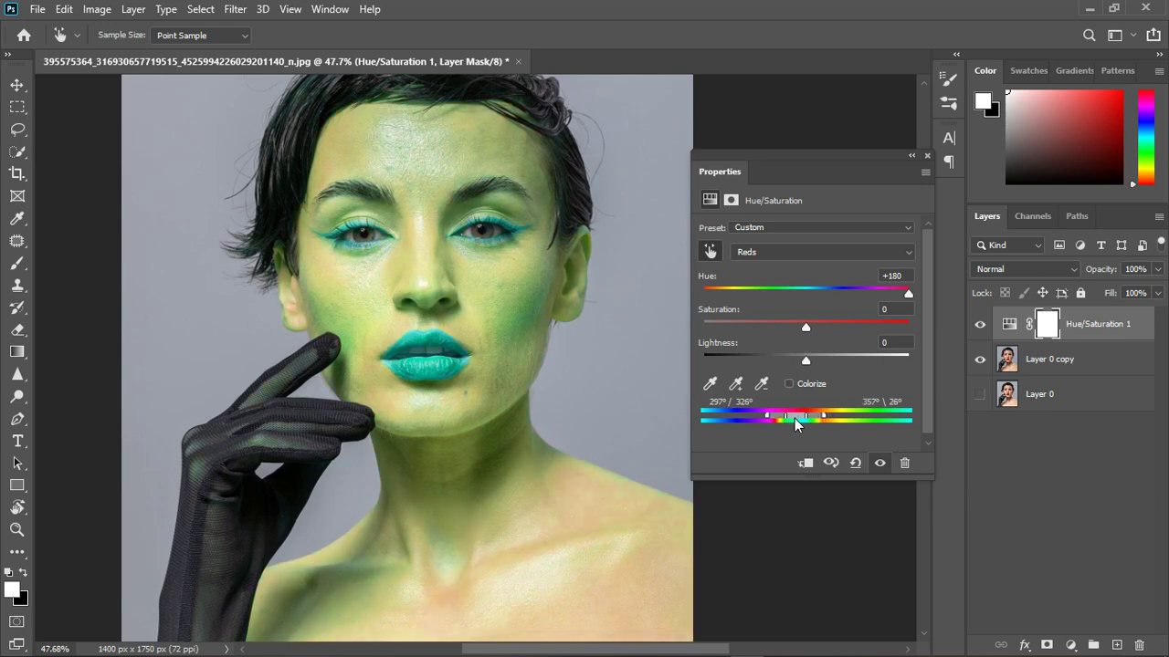
pyautogui.scroll(-2, 436, 252)
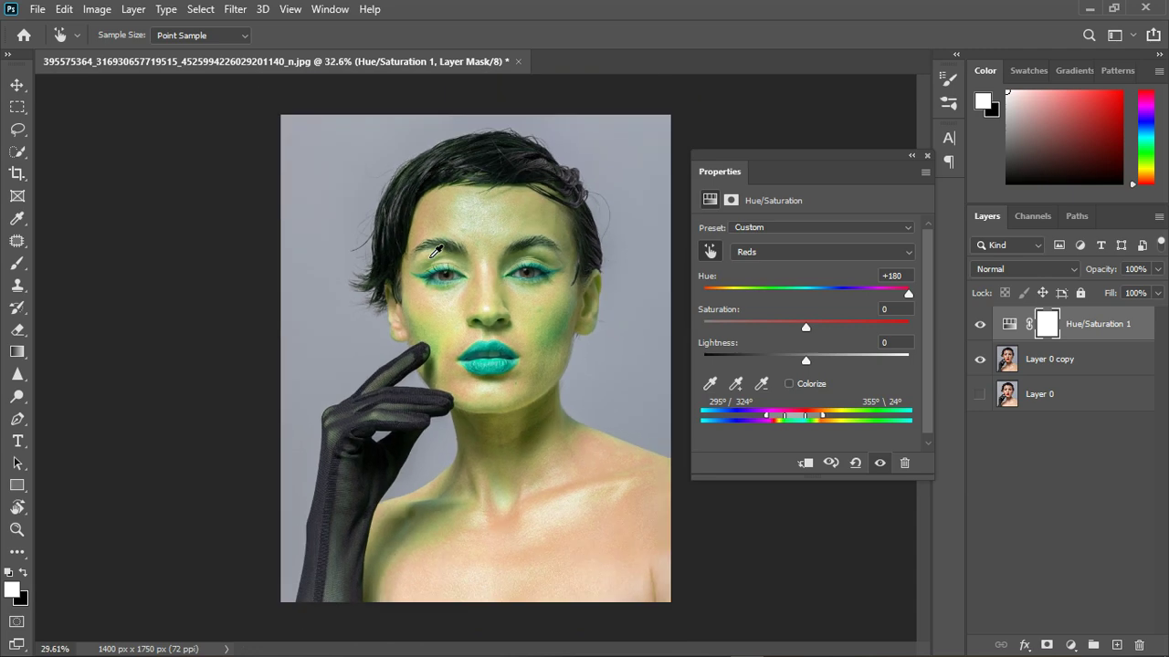
pyautogui.scroll(3, 539, 504)
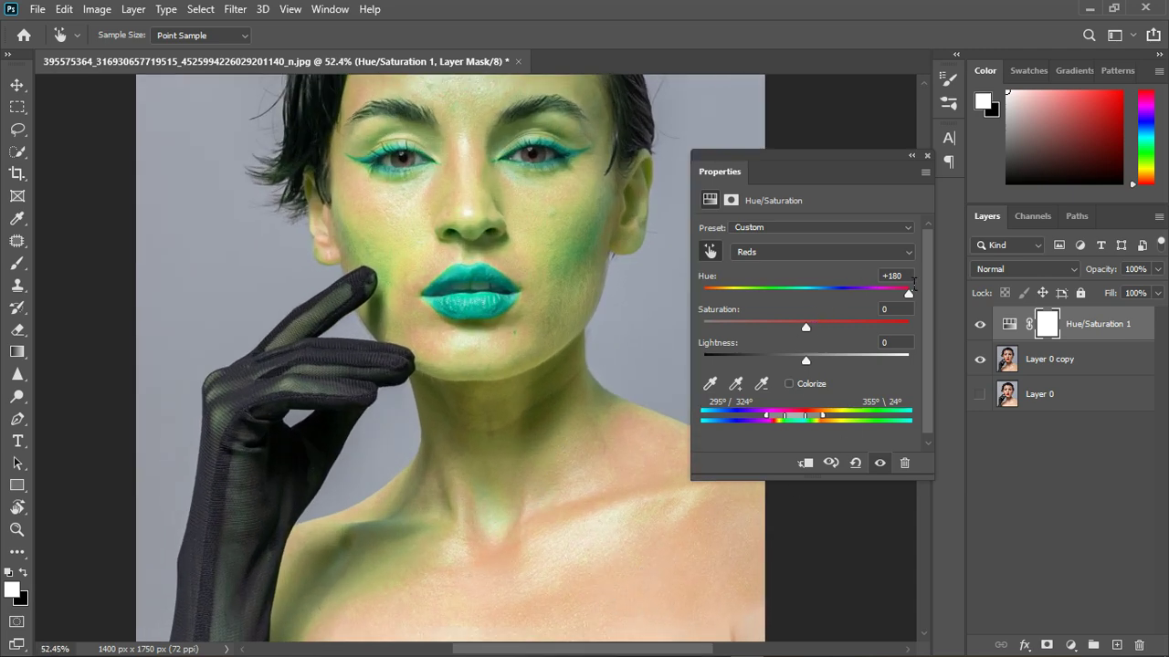
# Set the Reds Hue to +20, raise Saturation slightly, and compare the skin with the adjustment off and on.
pyautogui.click(912, 278)
pyautogui.write('+16')
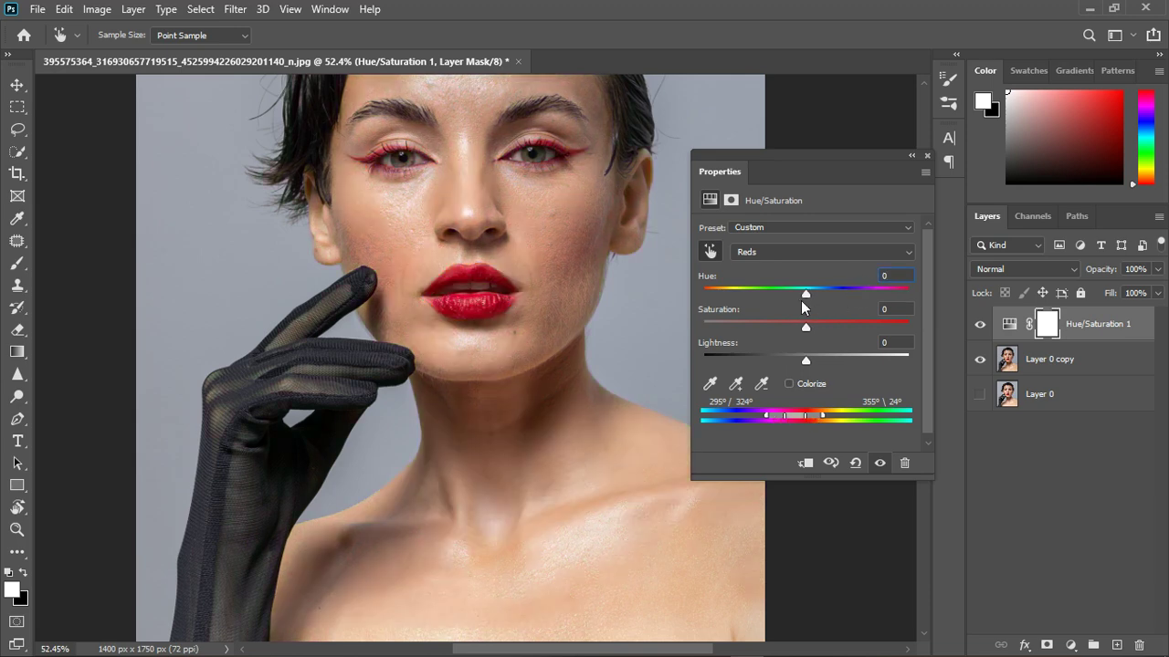
pyautogui.click(826, 291)
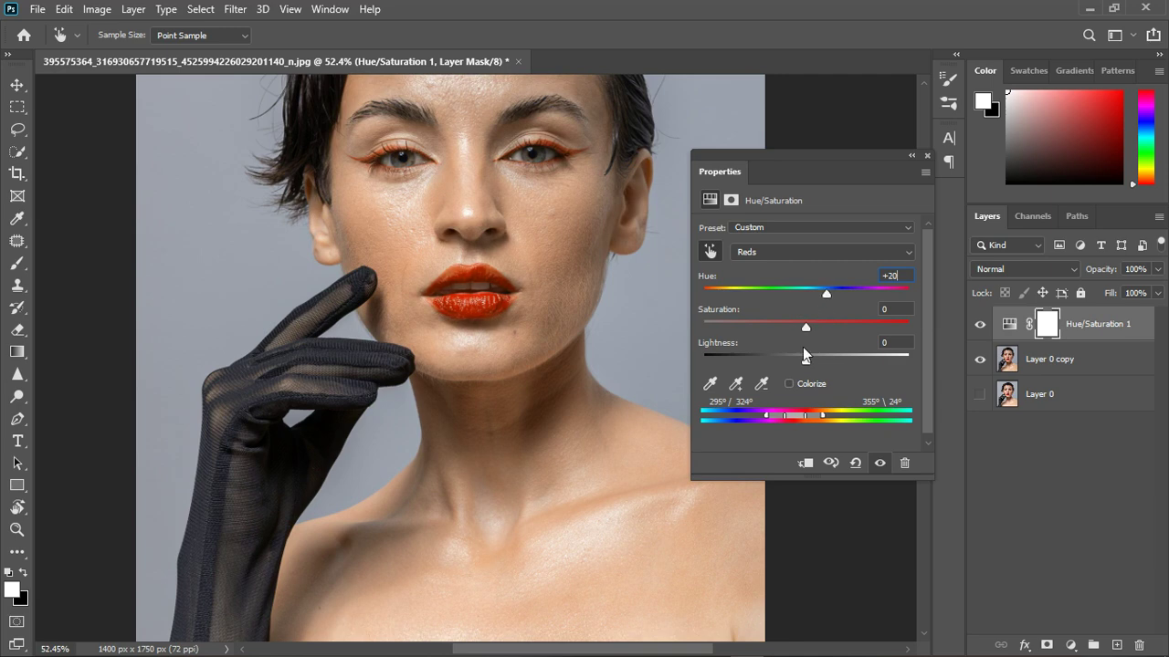
pyautogui.moveTo(807, 325); pyautogui.dragTo(823, 327)
pyautogui.click(927, 159)
pyautogui.click(979, 325)
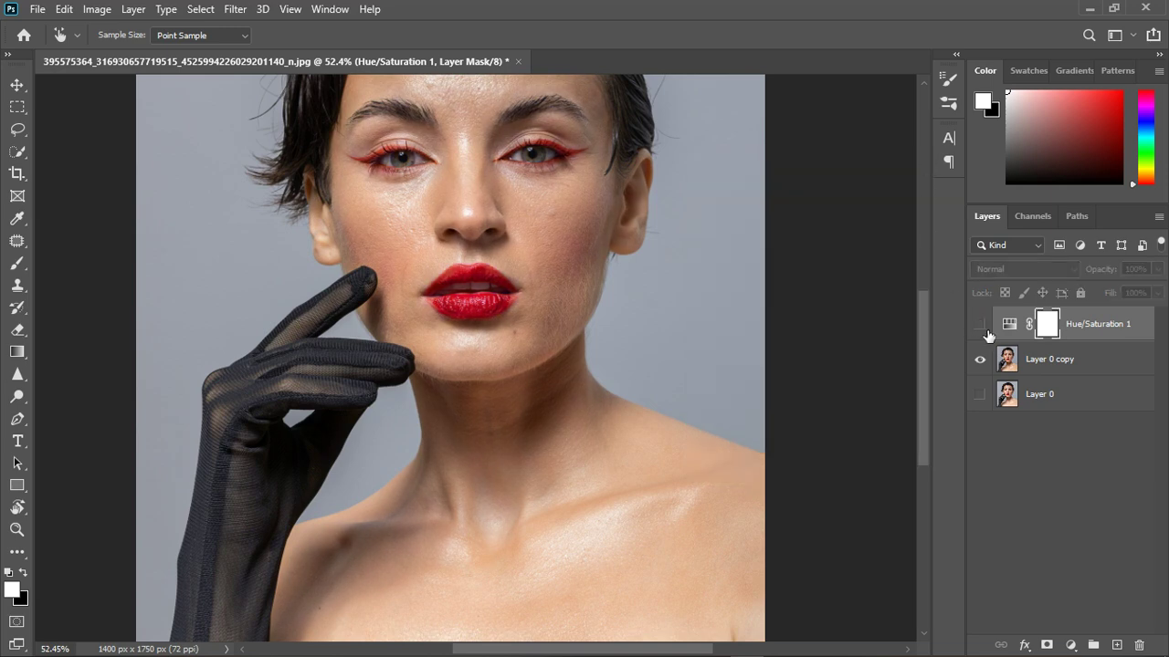
pyautogui.click(981, 326)
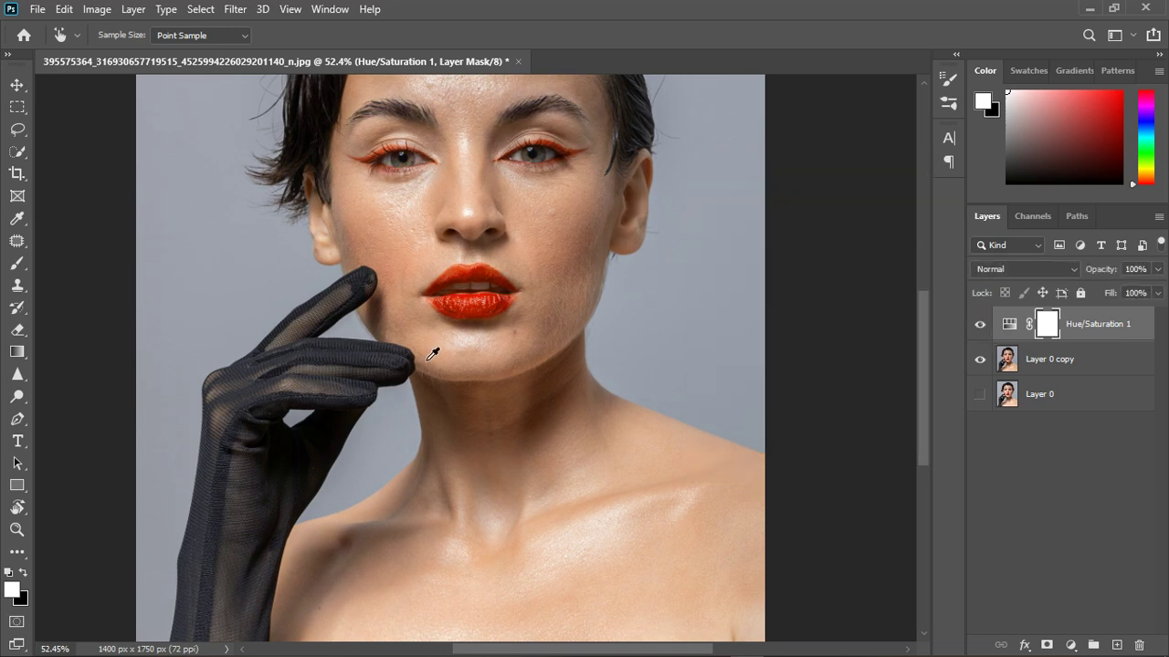
# Mask the lips and both eyes out of the Hue/Saturation adjustment using a black brush at size 90.
pyautogui.click(16, 263)
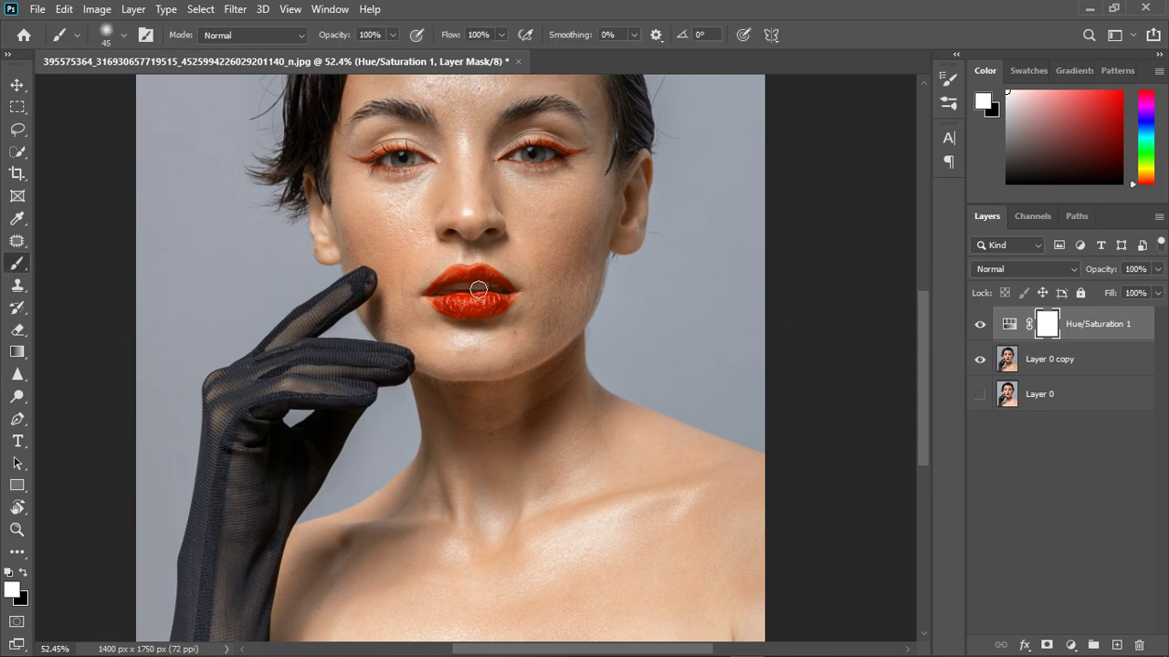
pyautogui.press(']')
pyautogui.press(']')
pyautogui.press(']')
pyautogui.press(']')
pyautogui.press(']')
pyautogui.click(12, 588)
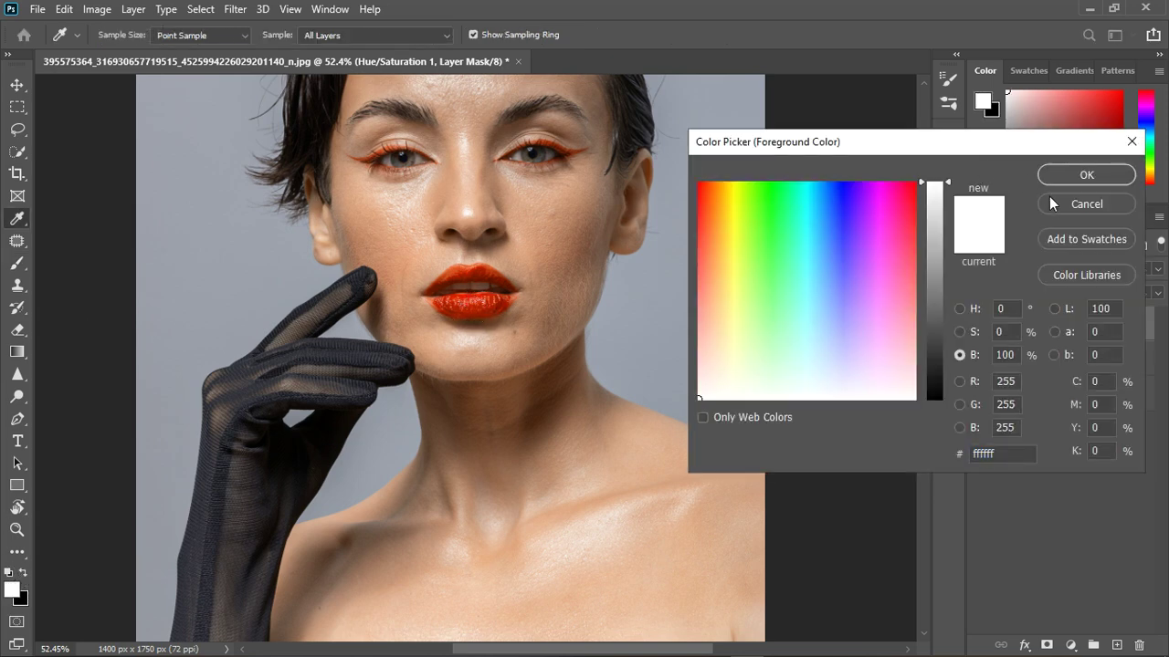
pyautogui.click(1050, 201)
pyautogui.click(23, 575)
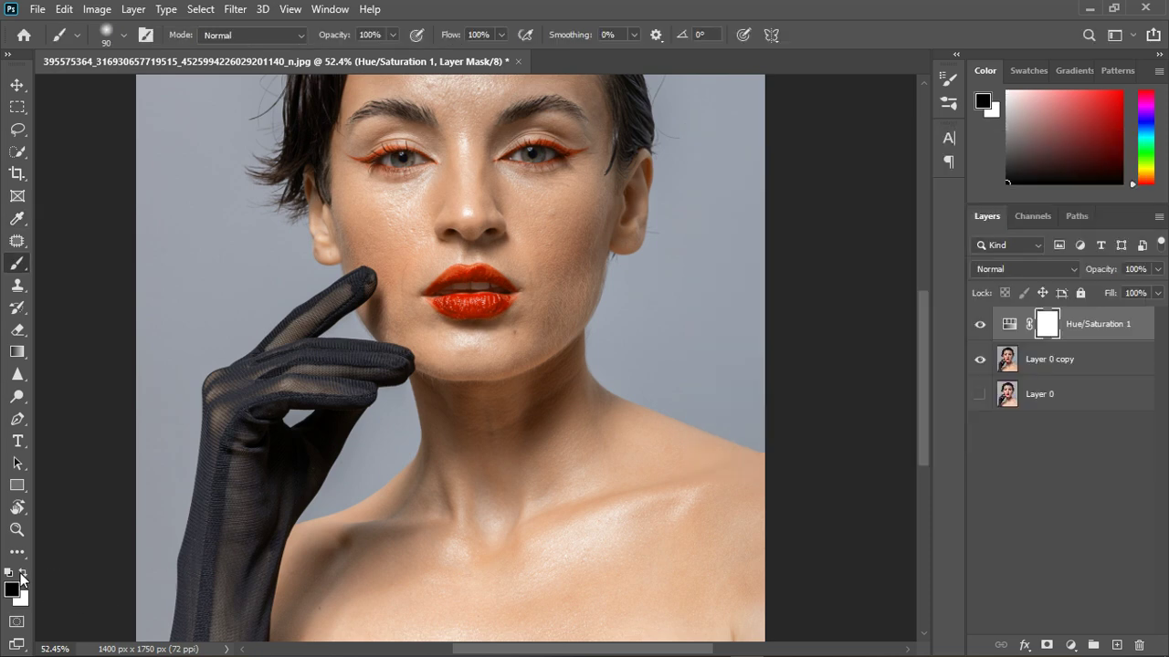
pyautogui.moveTo(500, 310)
pyautogui.mouseDown()
pyautogui.moveTo(461, 311)
pyautogui.moveTo(475, 309)
pyautogui.moveTo(466, 296)
pyautogui.moveTo(513, 306)
pyautogui.moveTo(455, 309)
pyautogui.moveTo(516, 307)
pyautogui.mouseUp()
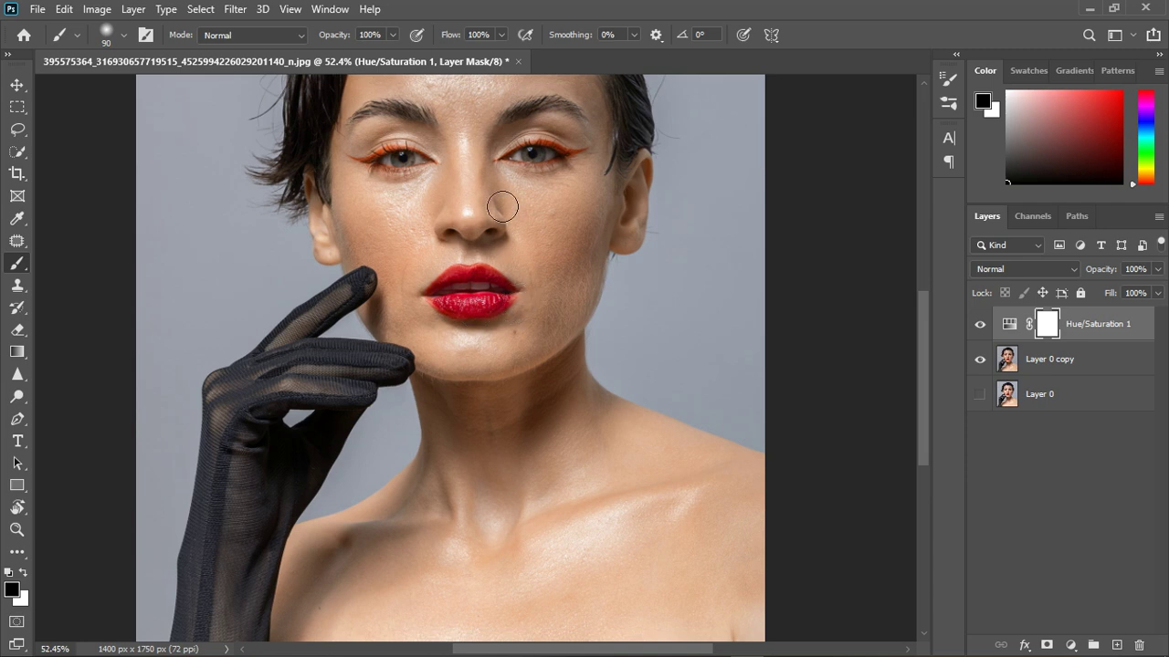
pyautogui.moveTo(530, 170); pyautogui.dragTo(591, 165)
pyautogui.moveTo(440, 177); pyautogui.dragTo(379, 170)
# Compare the masked portrait with the Hue/Saturation adjustment hidden and shown.
pyautogui.scroll(-2, 569, 291)
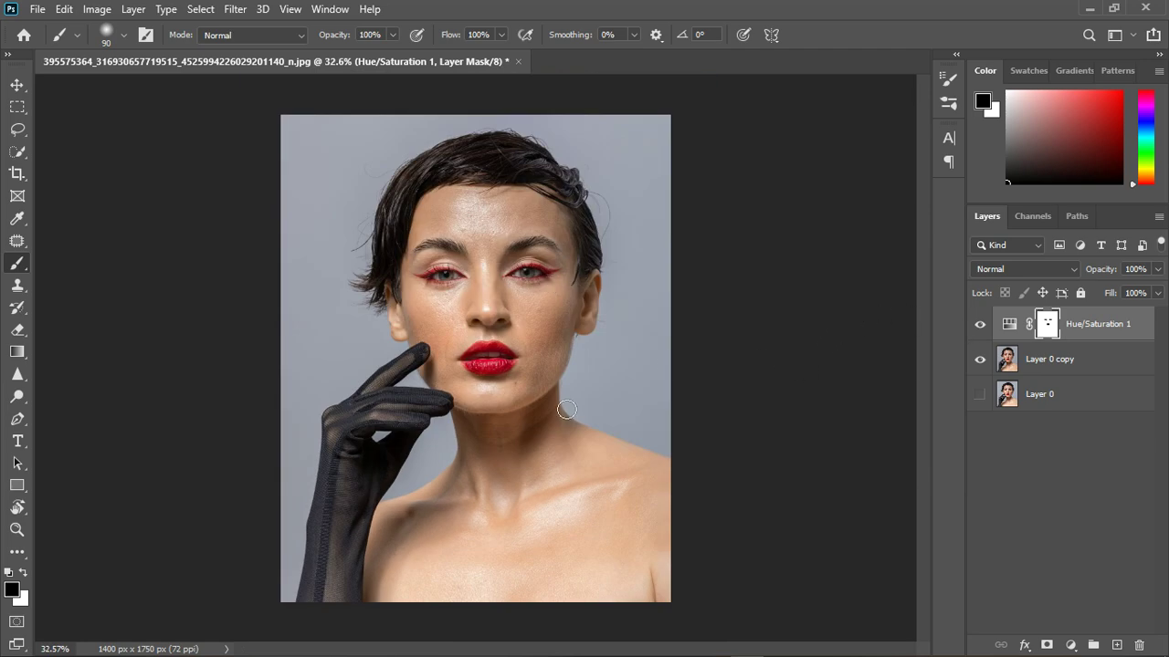
pyautogui.scroll(2, 567, 407)
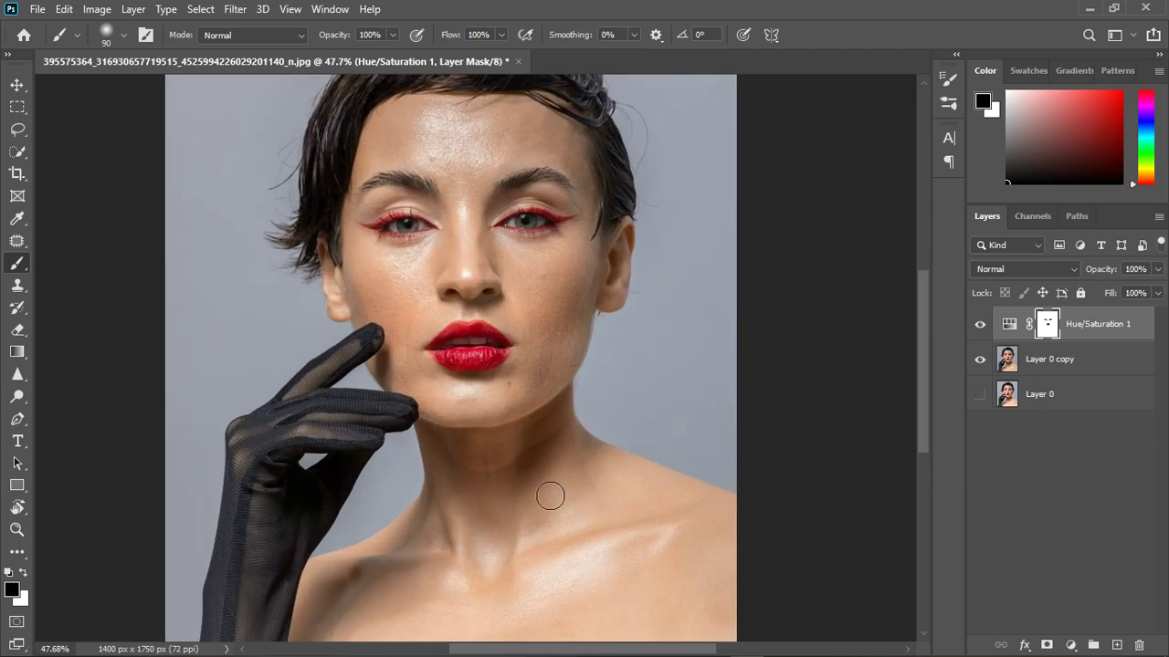
pyautogui.click(980, 394)
pyautogui.click(981, 325)
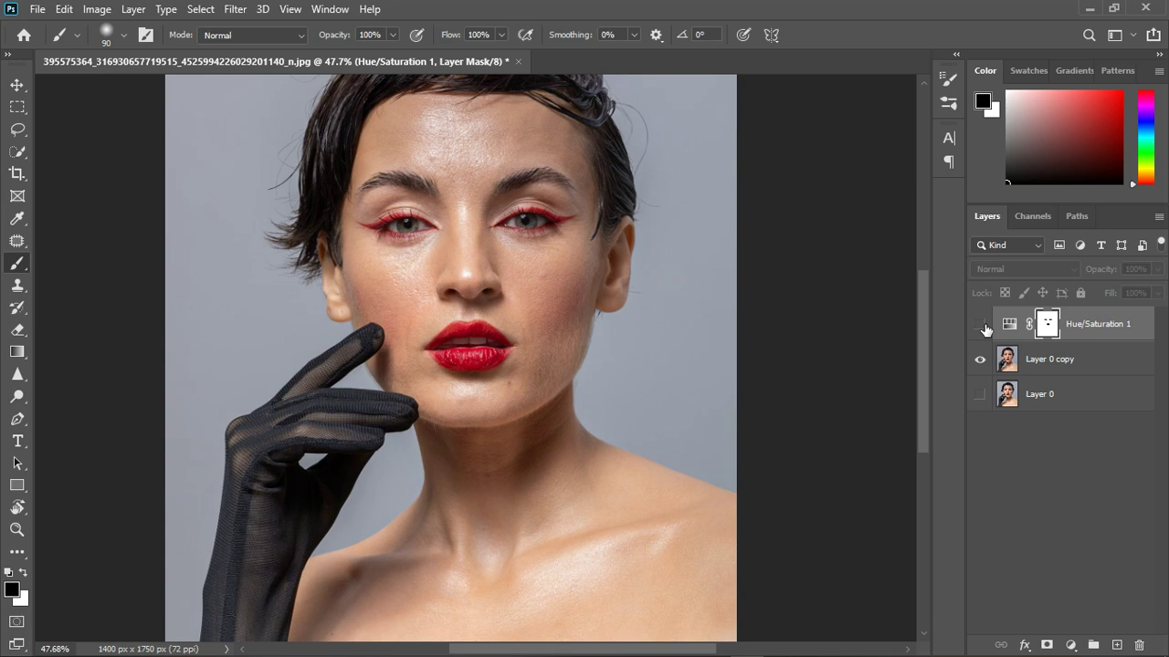
pyautogui.click(983, 326)
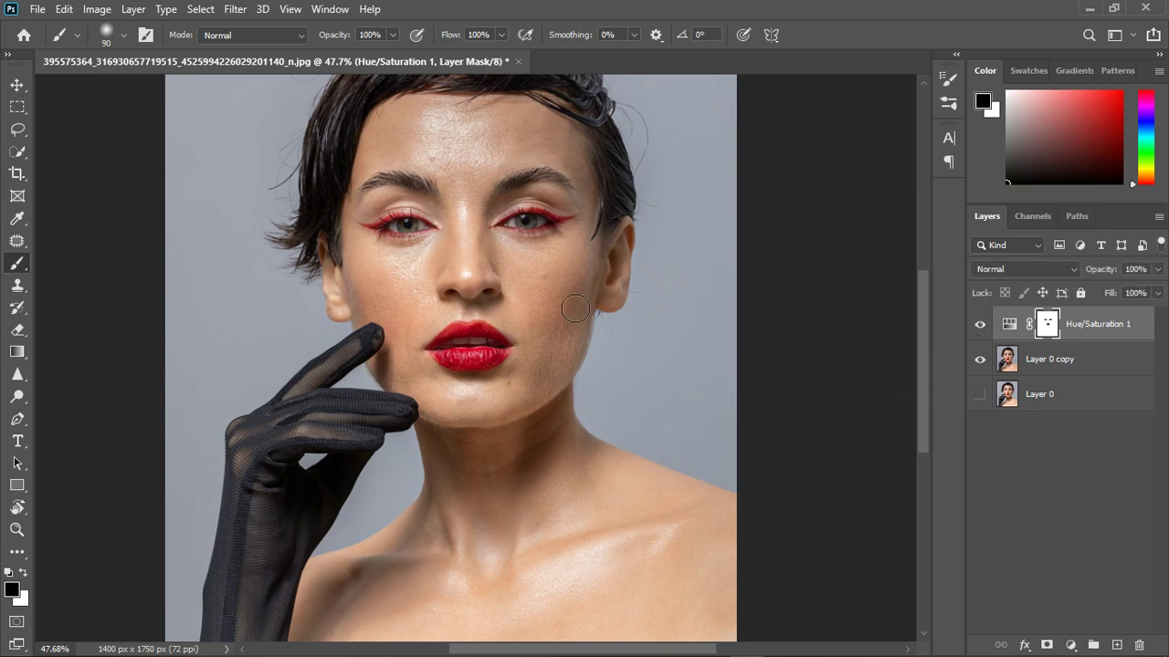
# Paint black over the cheeks on the Hue/Saturation mask to bring back their original red blush.
pyautogui.scroll(3, 465, 159)
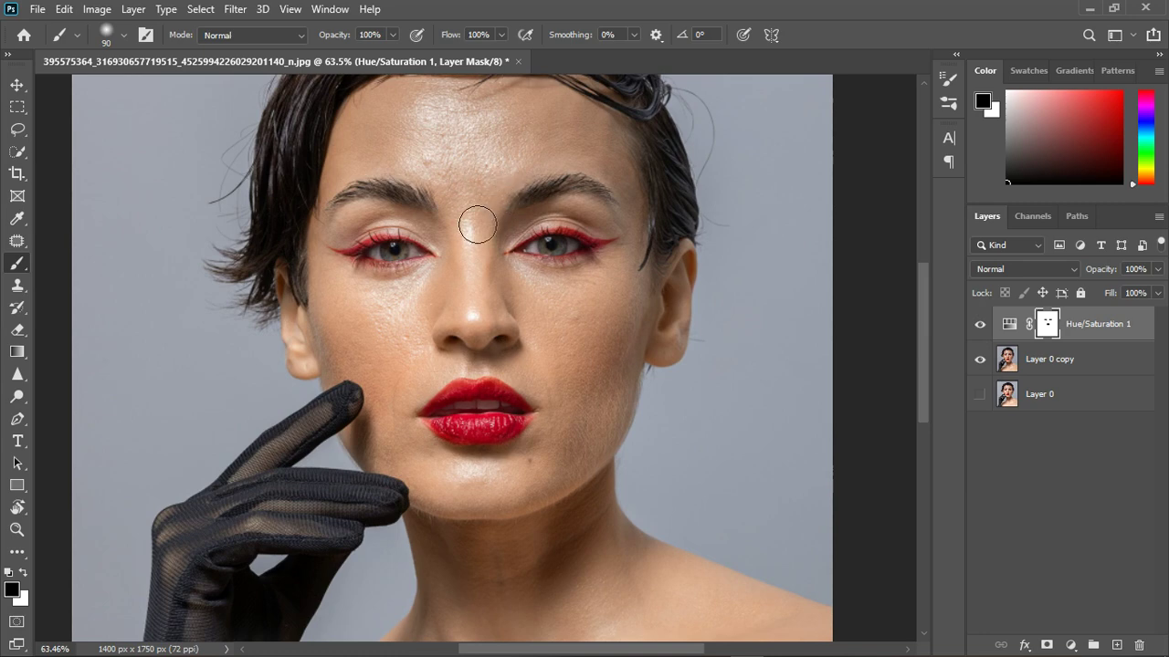
pyautogui.click(982, 326)
pyautogui.moveTo(636, 356); pyautogui.dragTo(603, 361)
# Stamp all visible layers into a new layer at the top and duplicate it twice.
pyautogui.hotkey('ctrl', 'shift', 'alt', 'e')
pyautogui.scroll(-3, 465, 237)
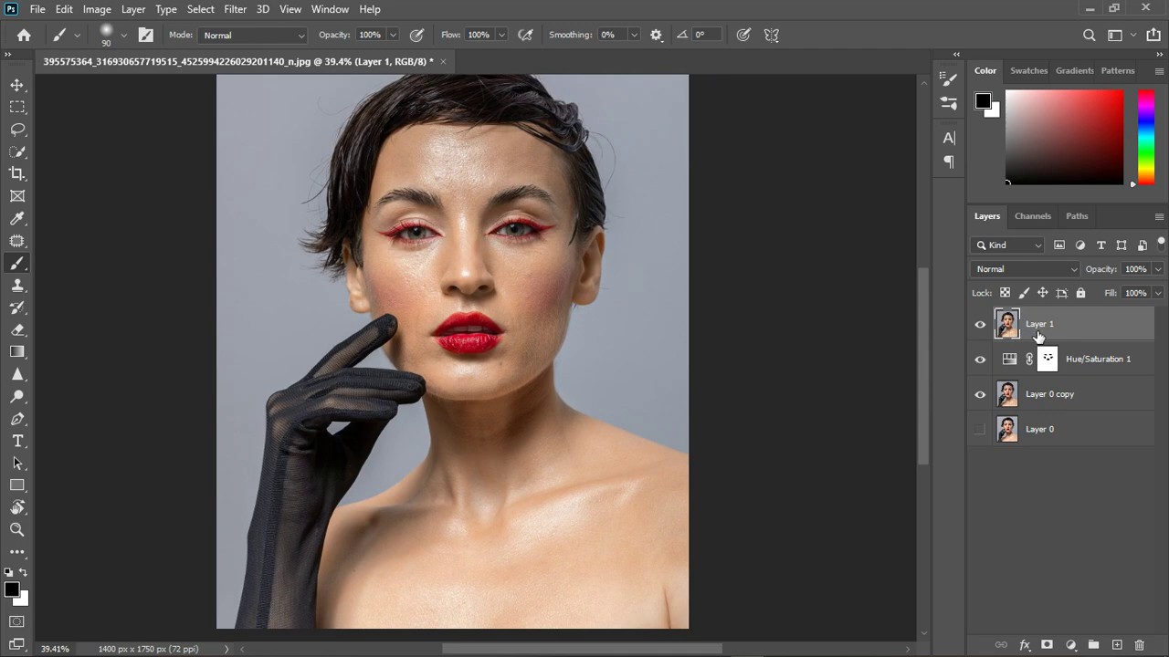
pyautogui.hotkey('ctrl', 'j')
pyautogui.hotkey('ctrl', 'j')
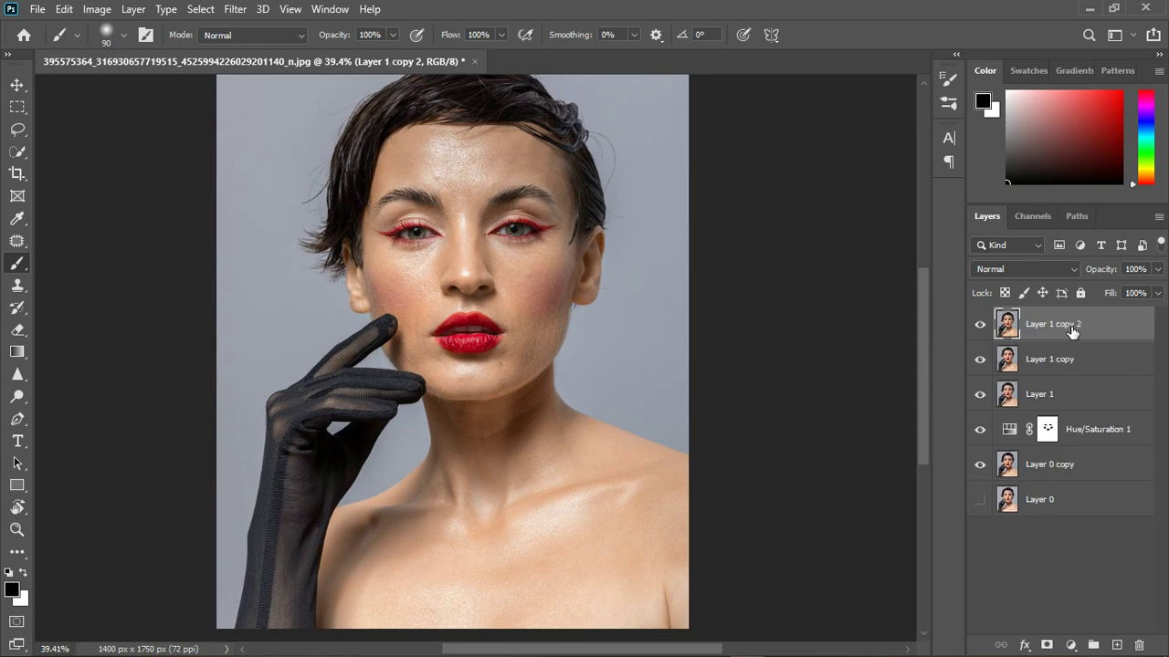
# Rename the lower duplicate layer as color and the upper one as texture.
pyautogui.doubleClick(1068, 362)
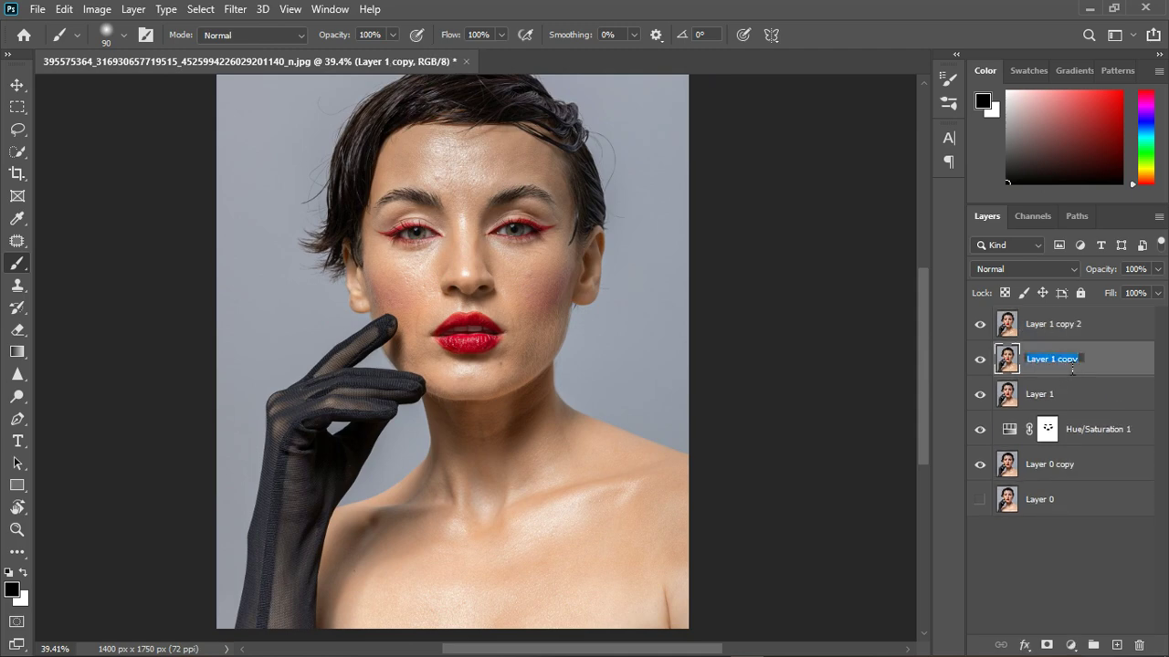
pyautogui.write('color')
pyautogui.press('Return')
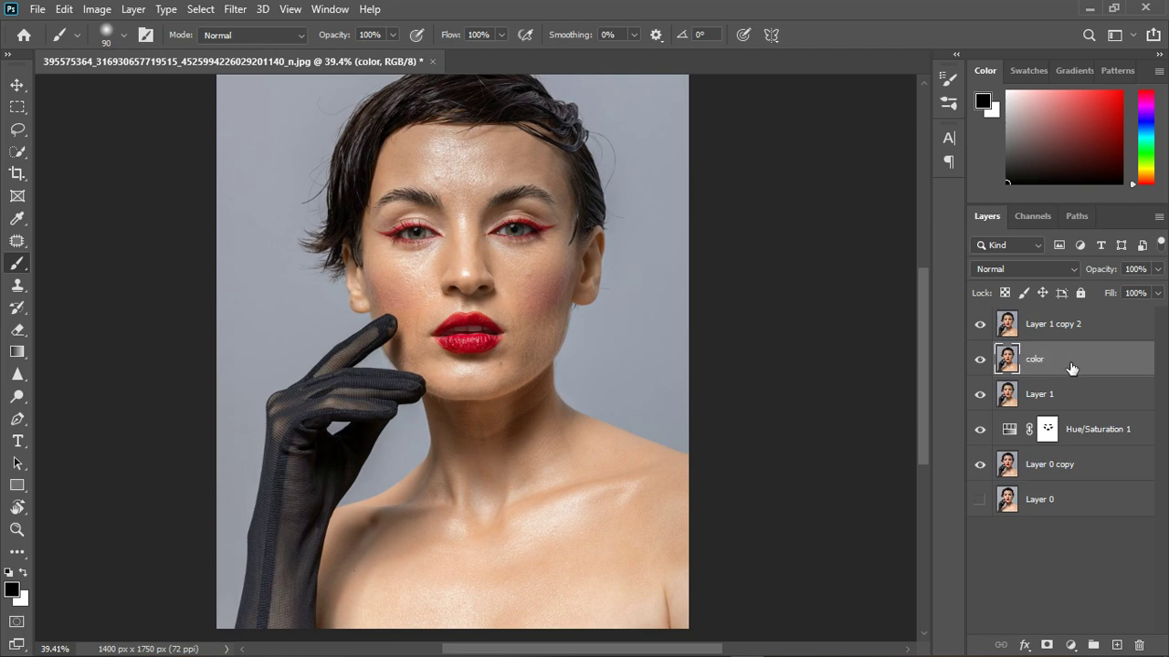
pyautogui.doubleClick(1053, 325)
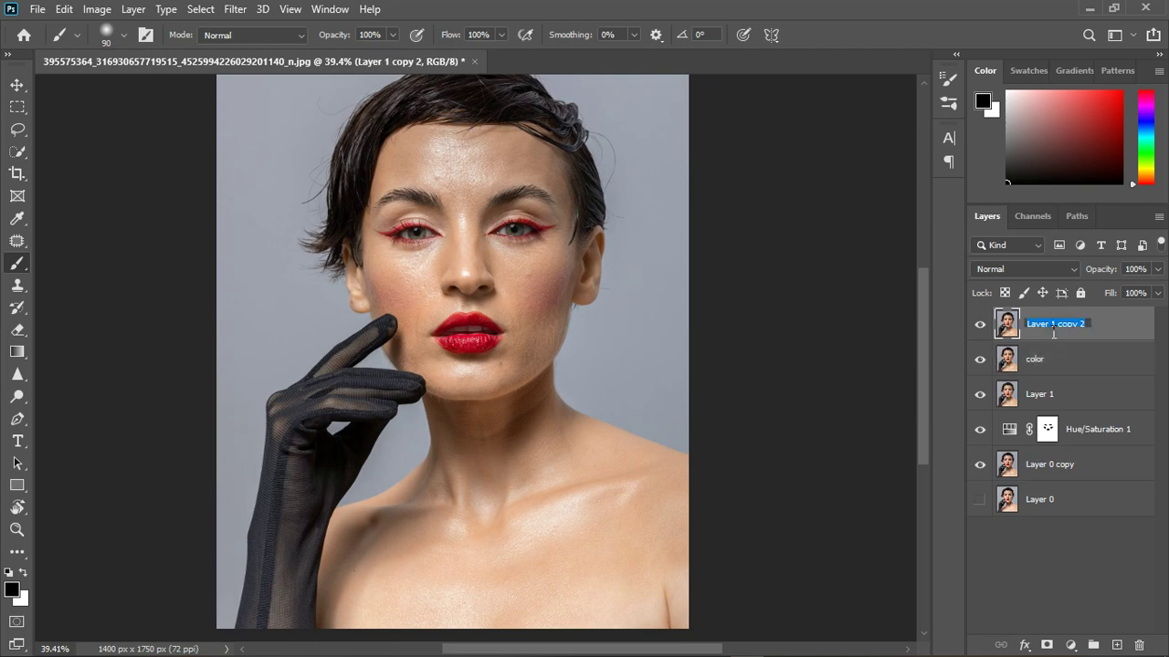
pyautogui.write('texture')
pyautogui.press('Return')
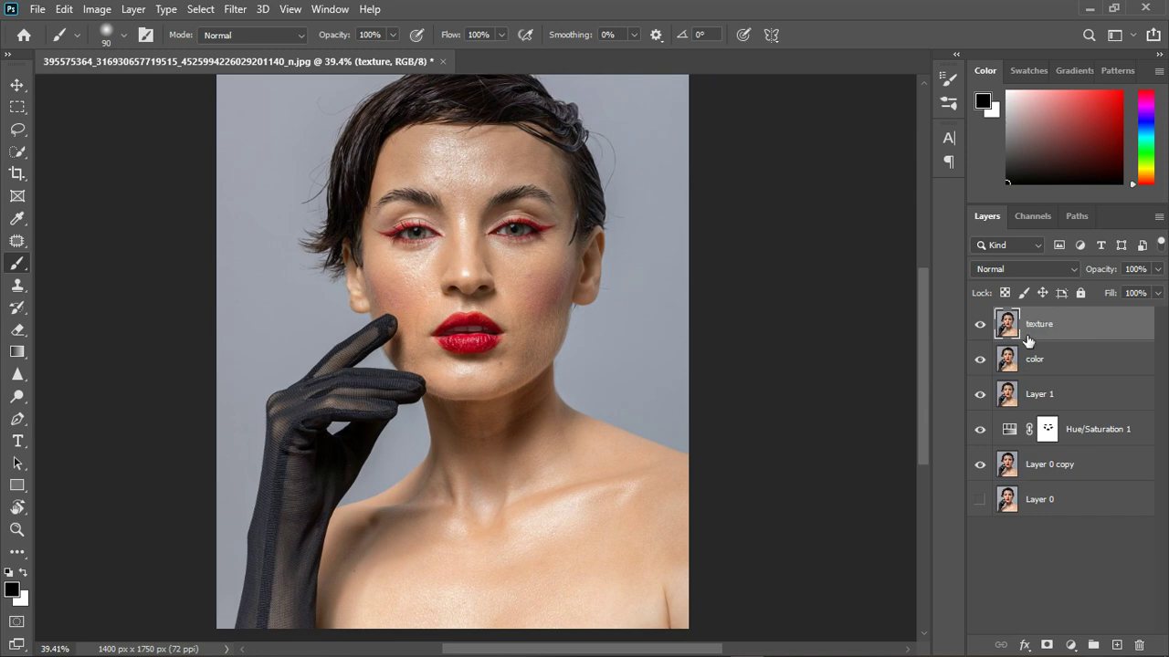
# Group the texture and color layers and name the group freq sep.
pyautogui.keyDown('shift'); pyautogui.click(1065, 363); pyautogui.keyUp('shift')
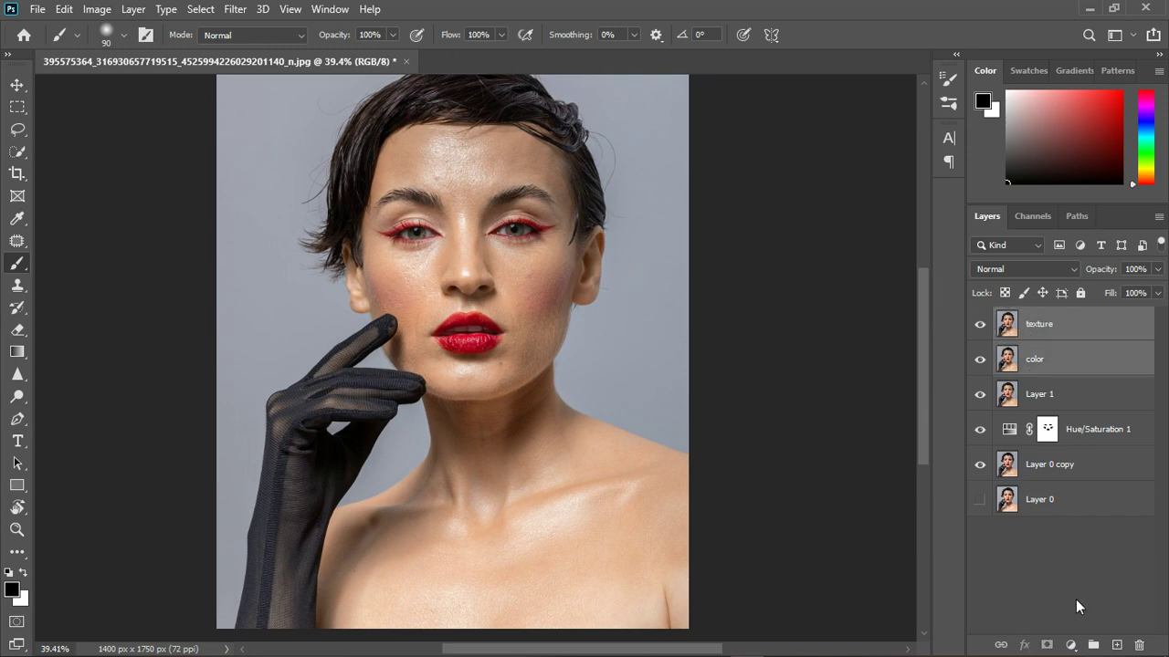
pyautogui.hotkey('ctrl', 'g')
pyautogui.doubleClick(1057, 321)
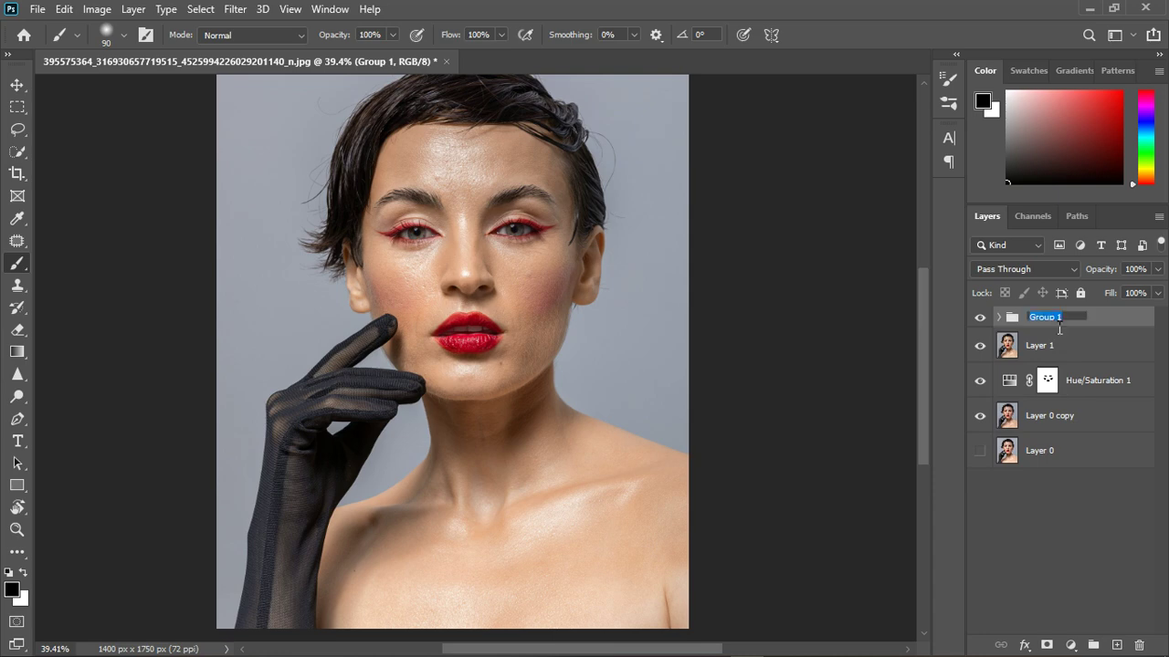
pyautogui.write('freq sep')
pyautogui.press('Return')
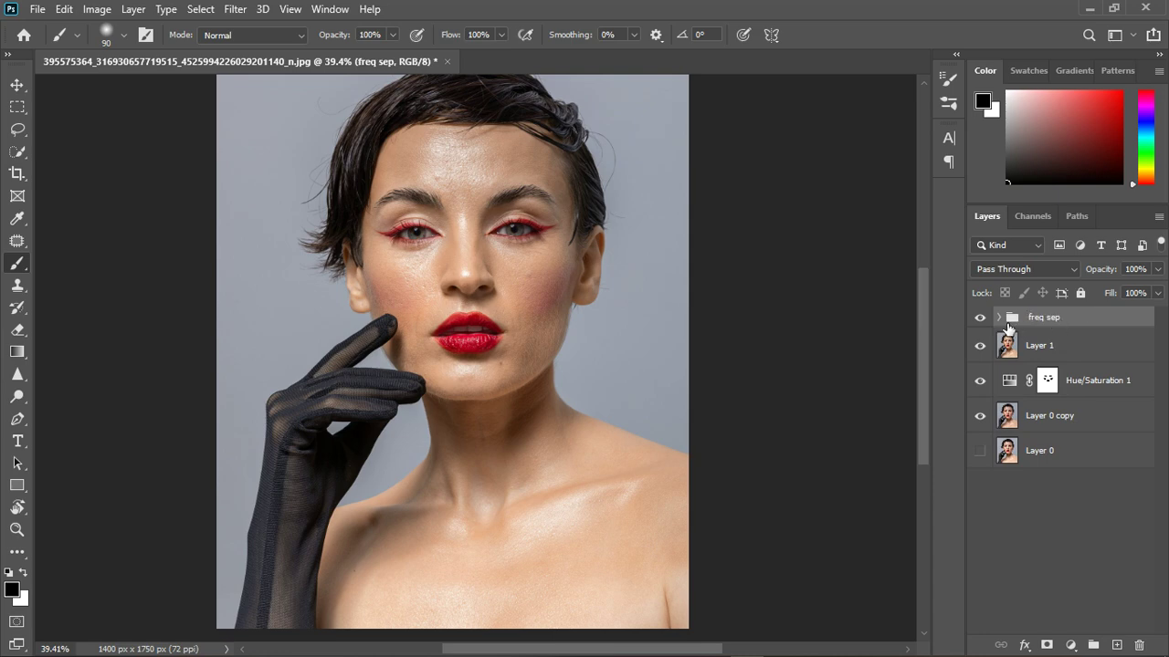
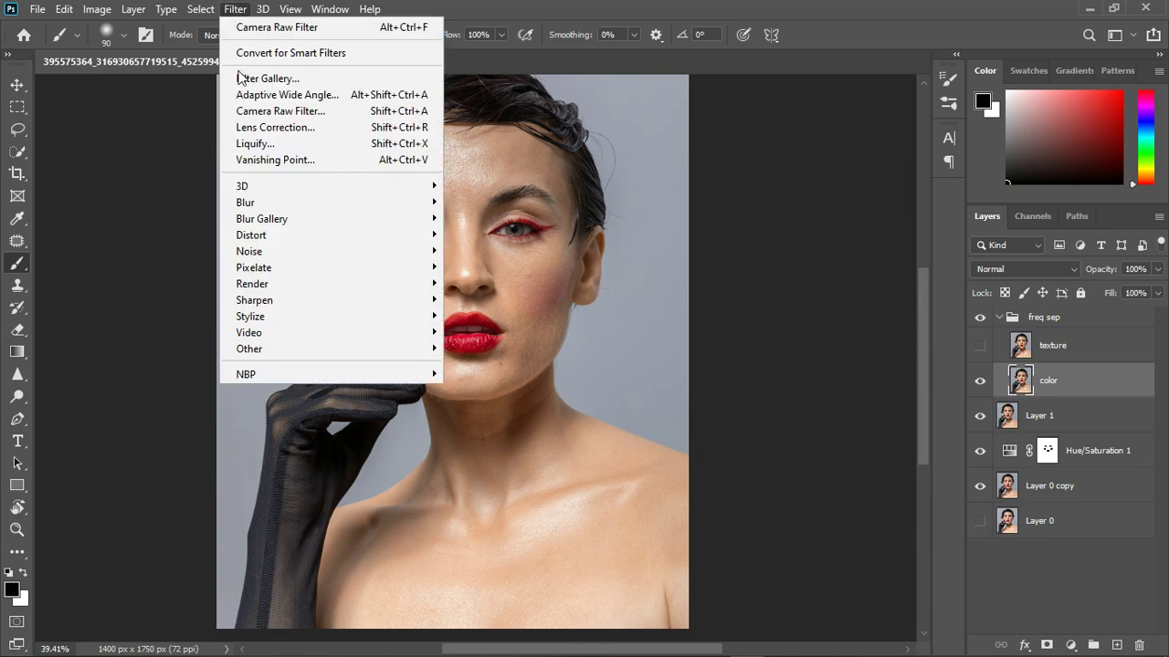
pyautogui.moveTo(287, 199)
pyautogui.click(488, 266)
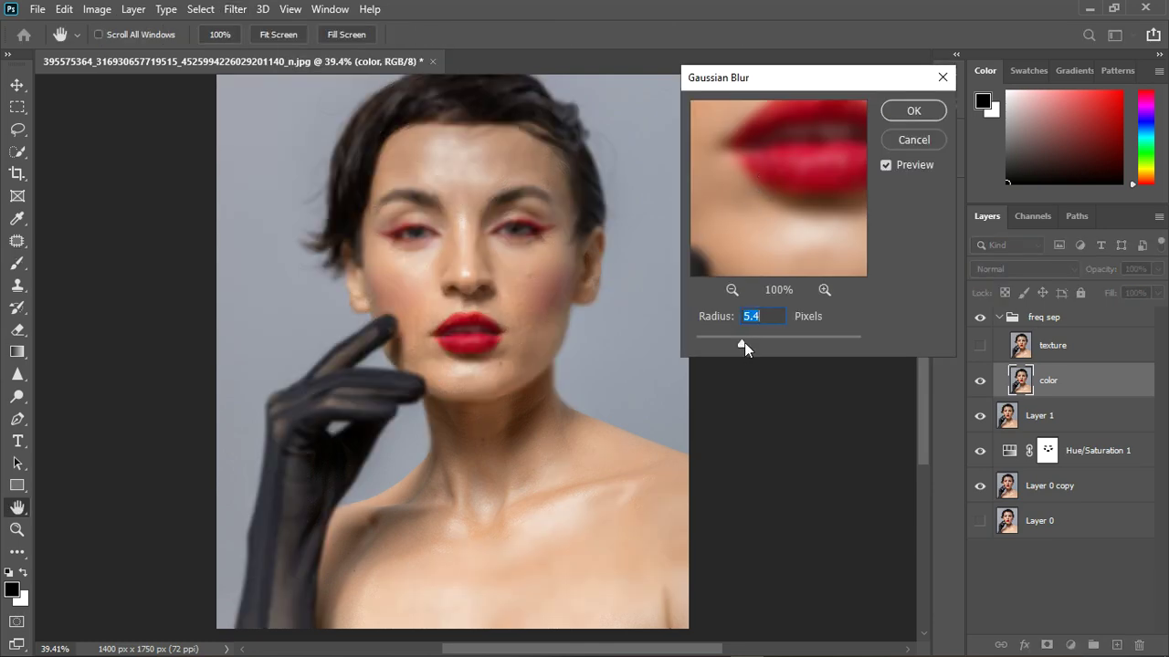
pyautogui.moveTo(729, 343); pyautogui.dragTo(674, 346)
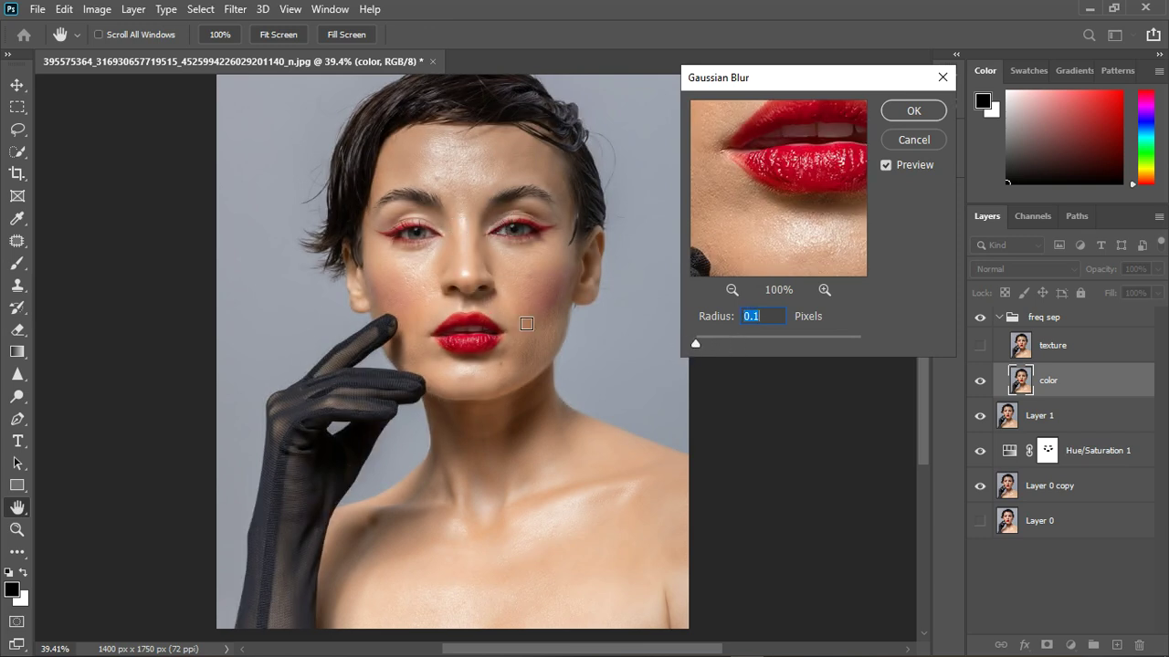
pyautogui.click(913, 140)
pyautogui.press('b')
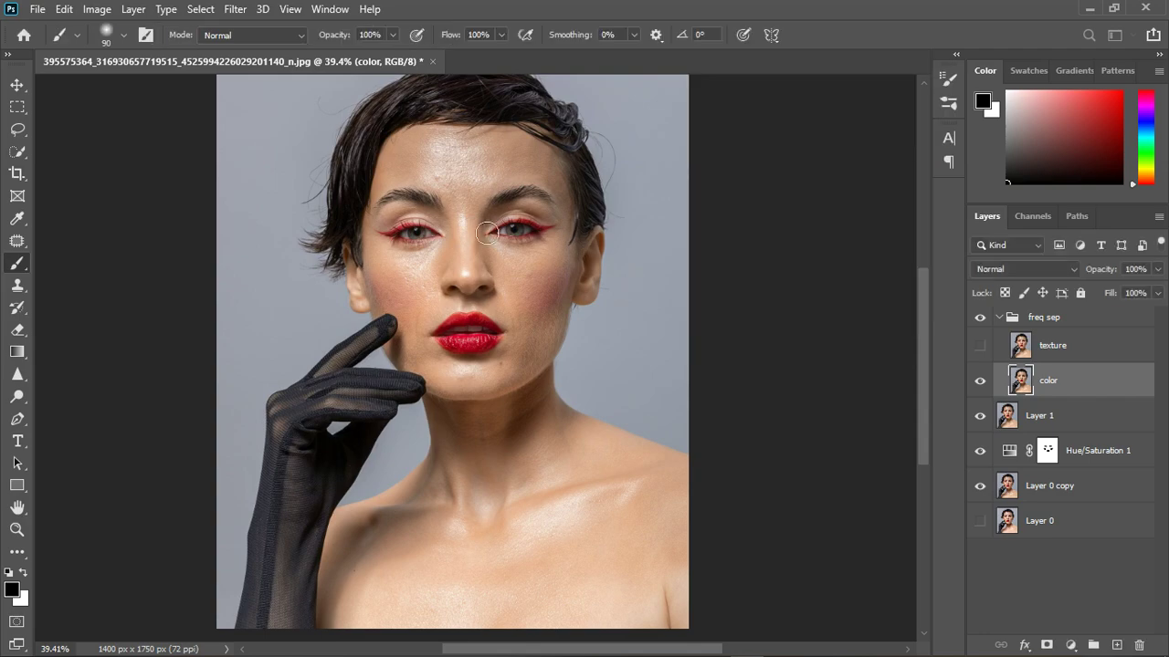
# Apply a Gaussian Blur with a 3.7 pixel radius to the color layer to blur away the fine skin texture.
pyautogui.scroll(5, 484, 233)
pyautogui.scroll(-1, 491, 241)
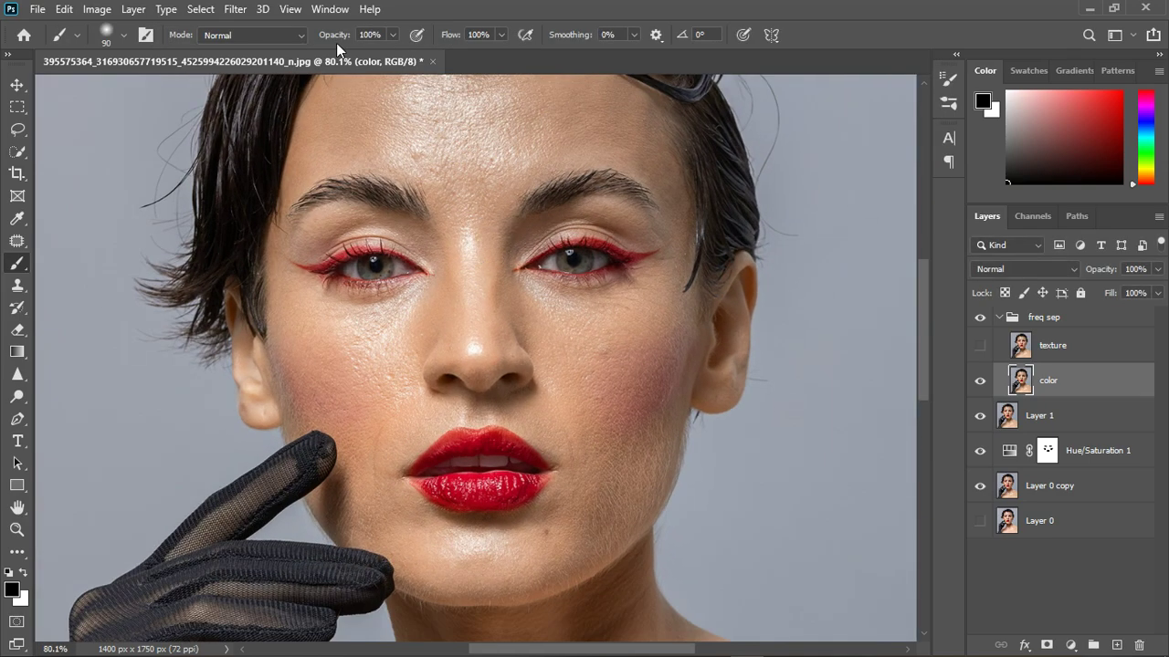
pyautogui.click(240, 13)
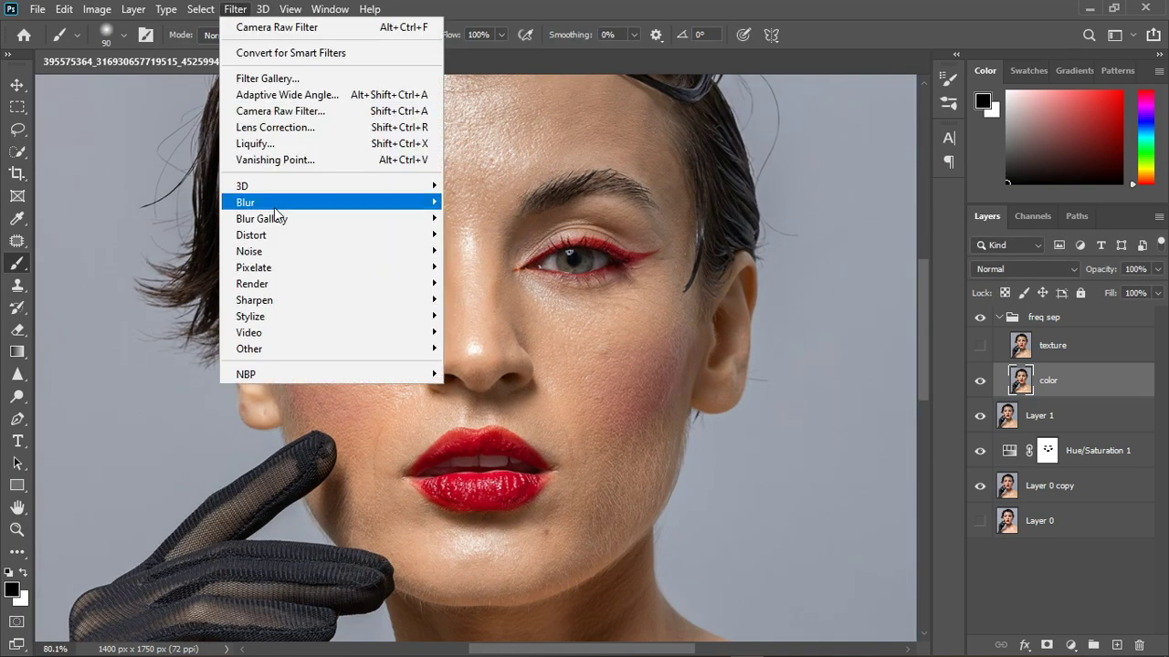
pyautogui.moveTo(274, 207)
pyautogui.click(501, 265)
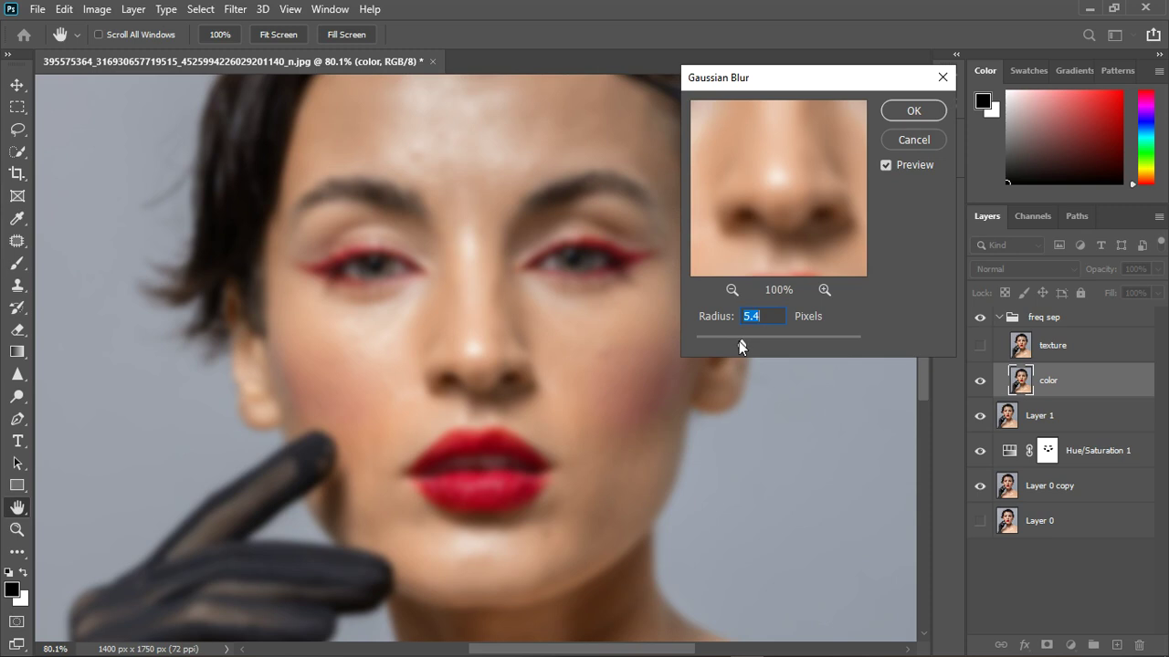
pyautogui.moveTo(739, 341); pyautogui.dragTo(687, 347)
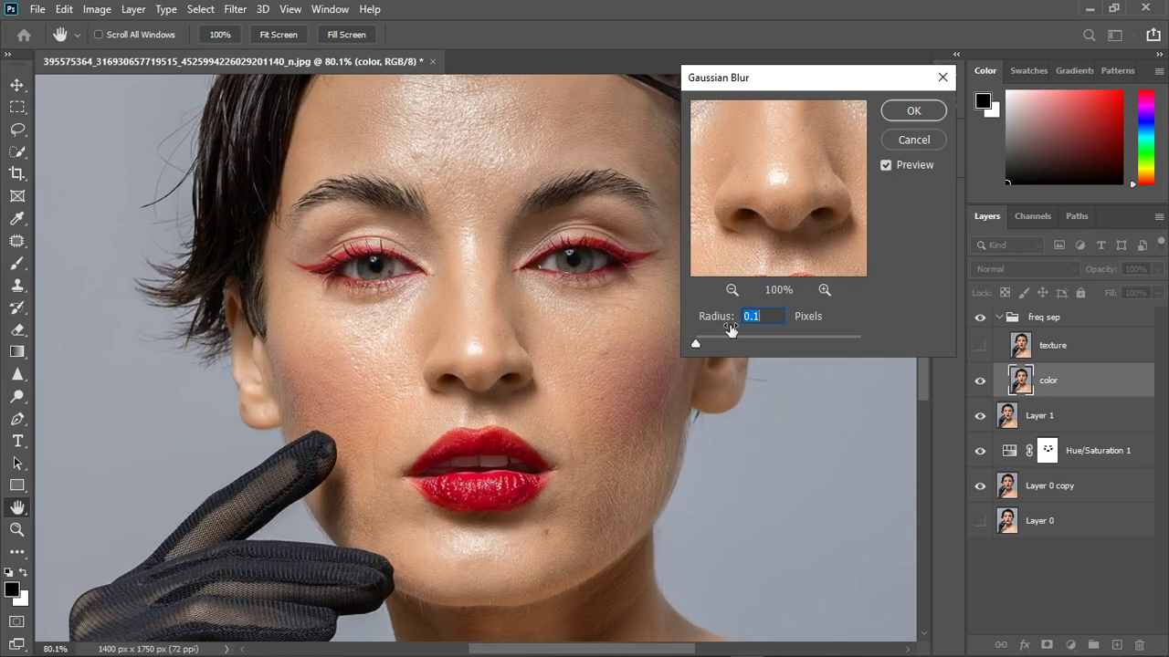
pyautogui.moveTo(697, 341); pyautogui.dragTo(711, 341)
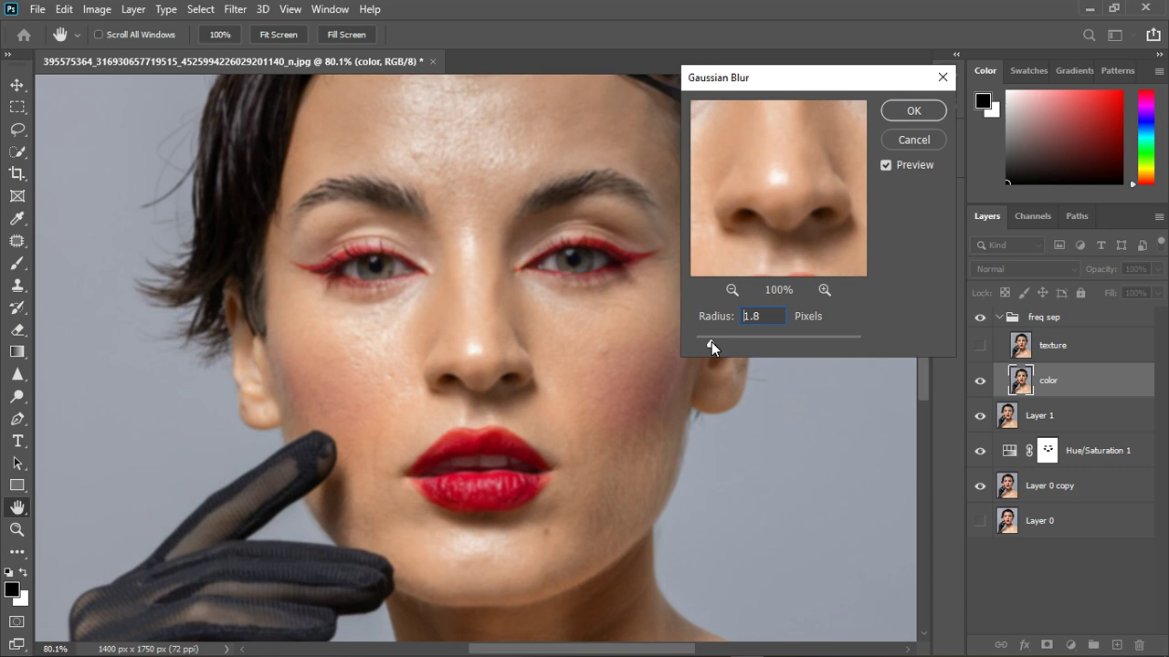
pyautogui.moveTo(714, 341); pyautogui.dragTo(718, 339)
pyautogui.moveTo(735, 345); pyautogui.dragTo(745, 346)
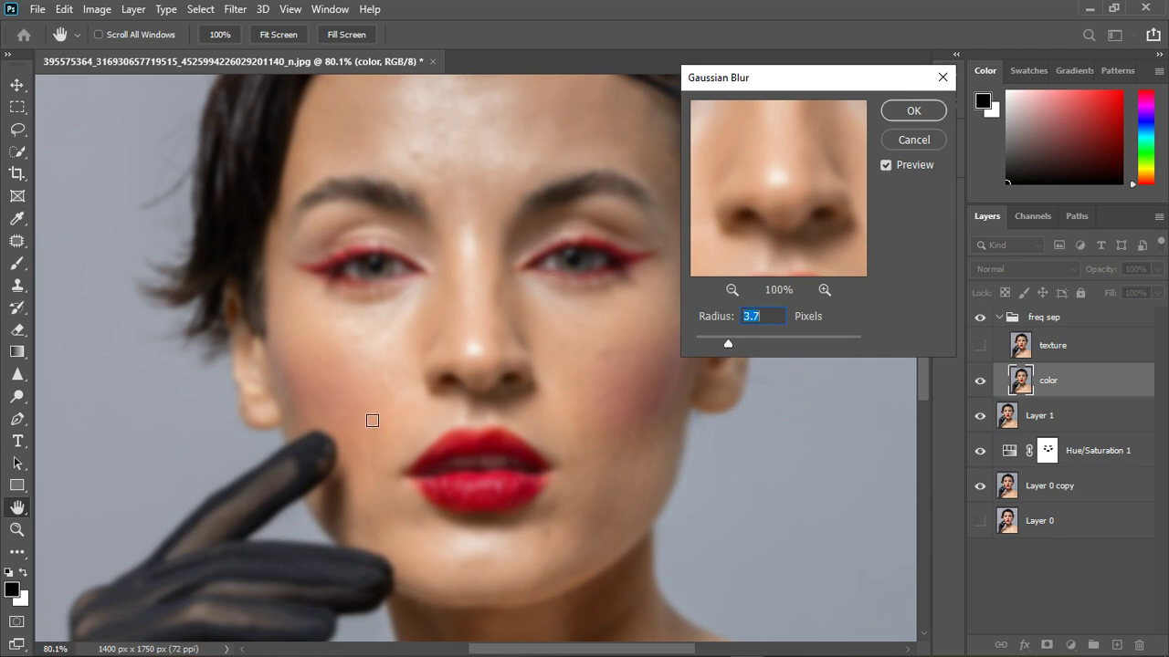
pyautogui.click(911, 110)
pyautogui.press('b')
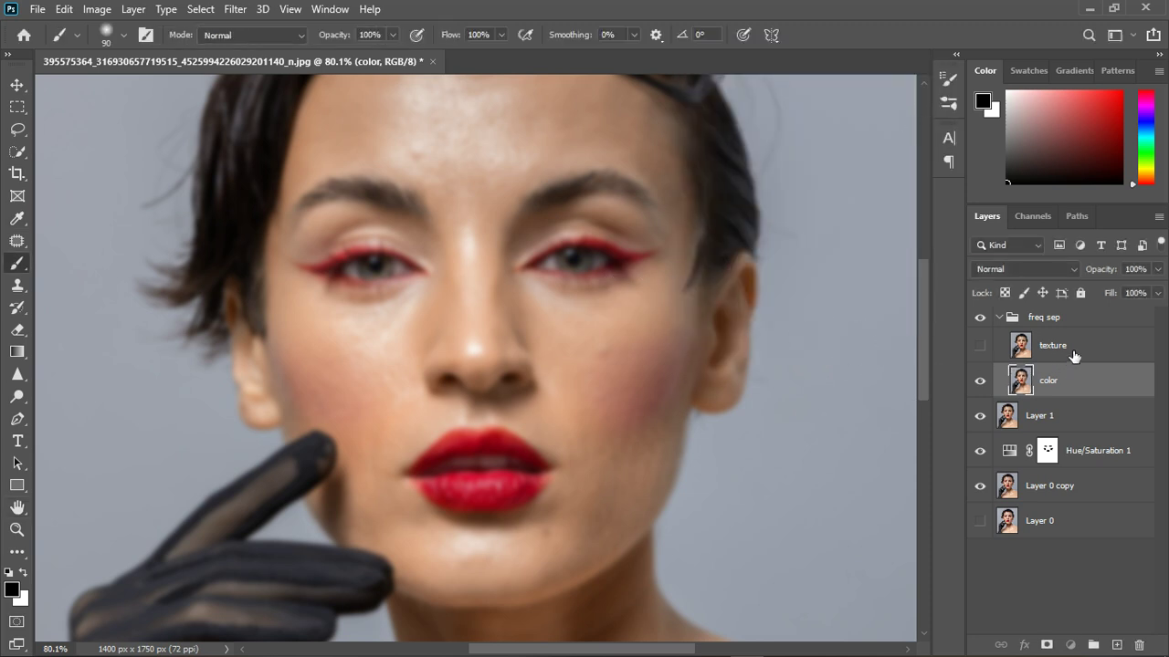
# Show the texture layer and use Apply Image on it with the color layer as source, Subtract blending, scale 2 and offset 128.
pyautogui.click(1059, 347)
pyautogui.click(981, 347)
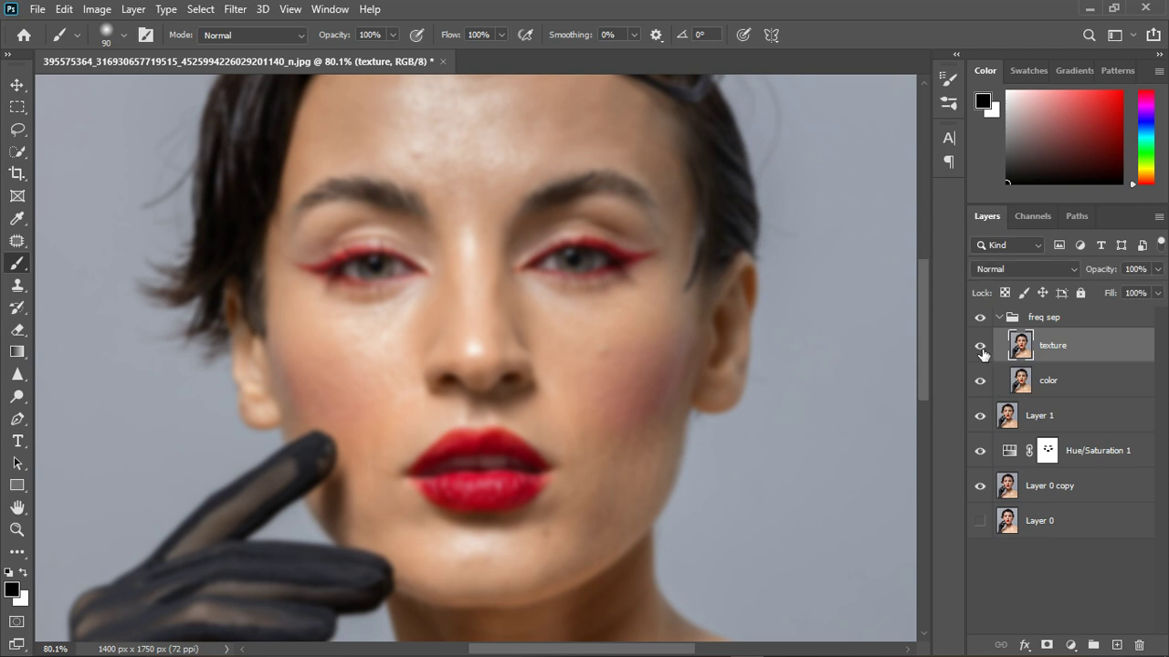
pyautogui.click(103, 12)
pyautogui.click(140, 260)
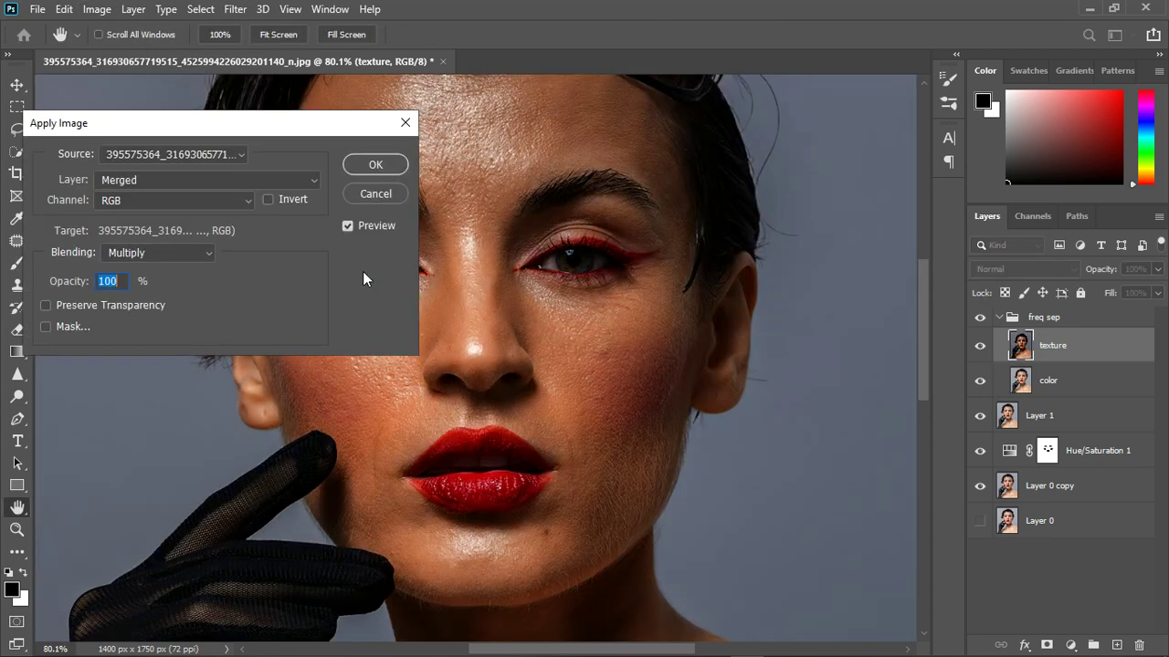
pyautogui.click(211, 181)
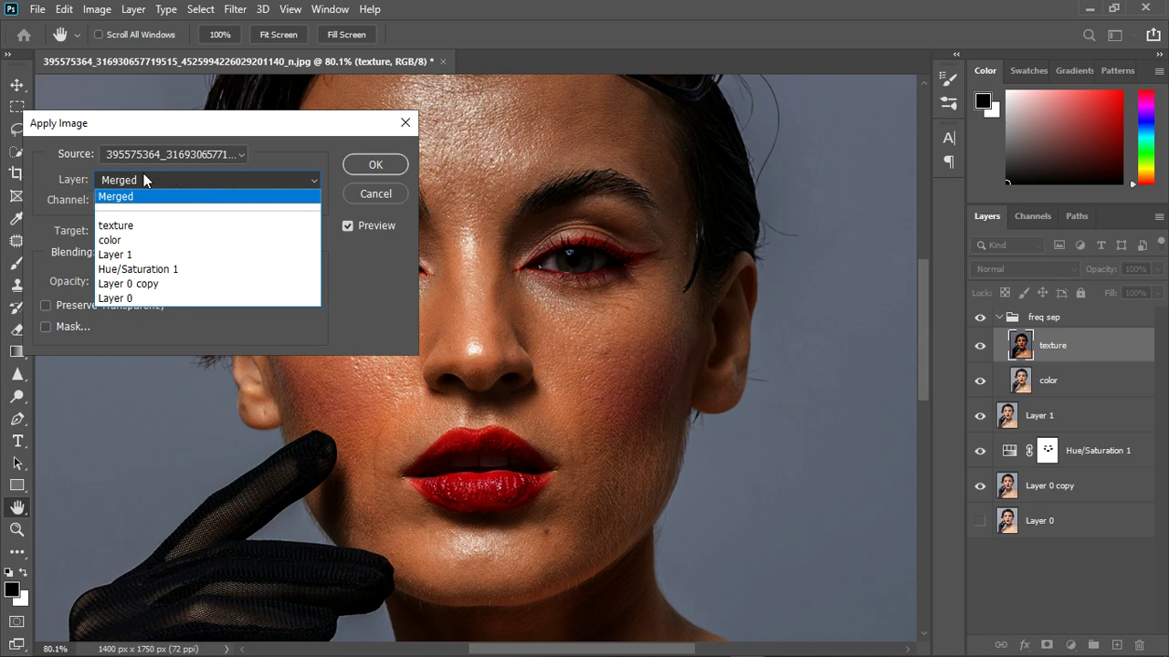
pyautogui.click(167, 240)
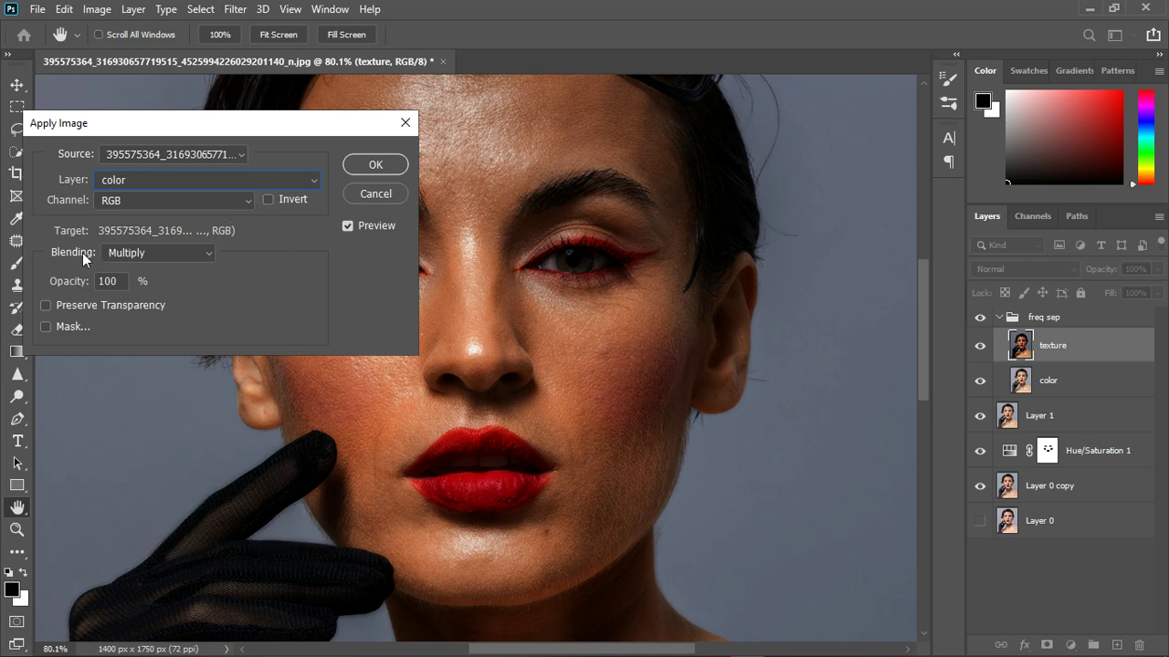
pyautogui.click(200, 253)
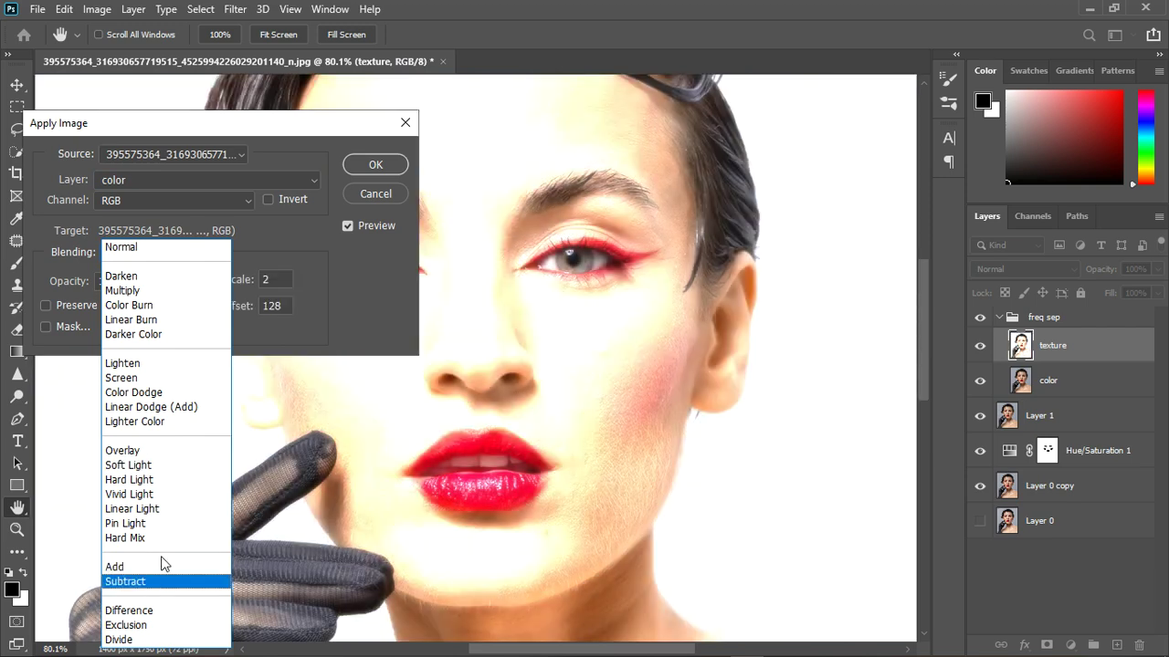
pyautogui.click(163, 581)
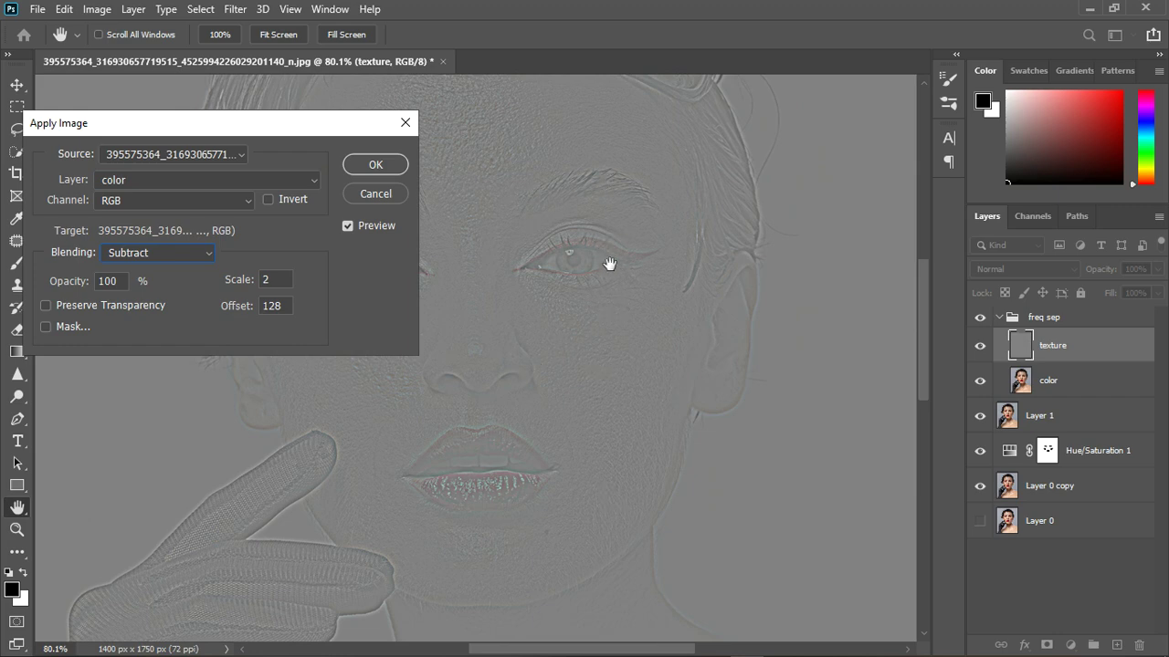
pyautogui.click(365, 163)
pyautogui.press('b')
# Set the texture layer's blend mode to Linear Light.
pyautogui.scroll(-8, 566, 274)
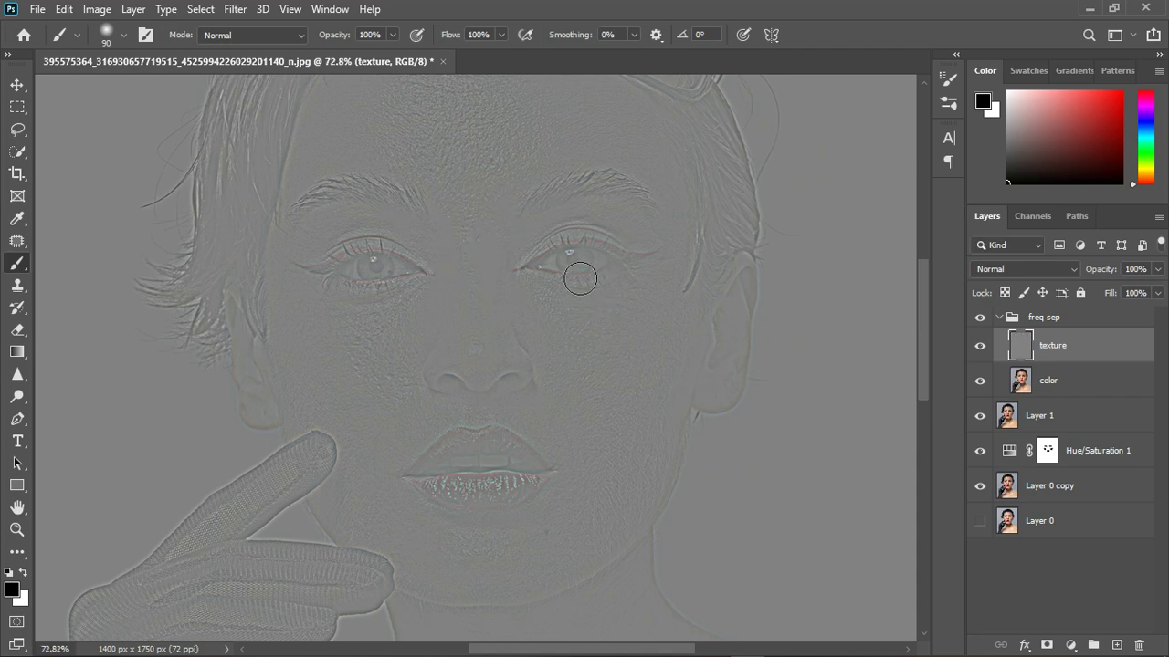
pyautogui.click(1046, 275)
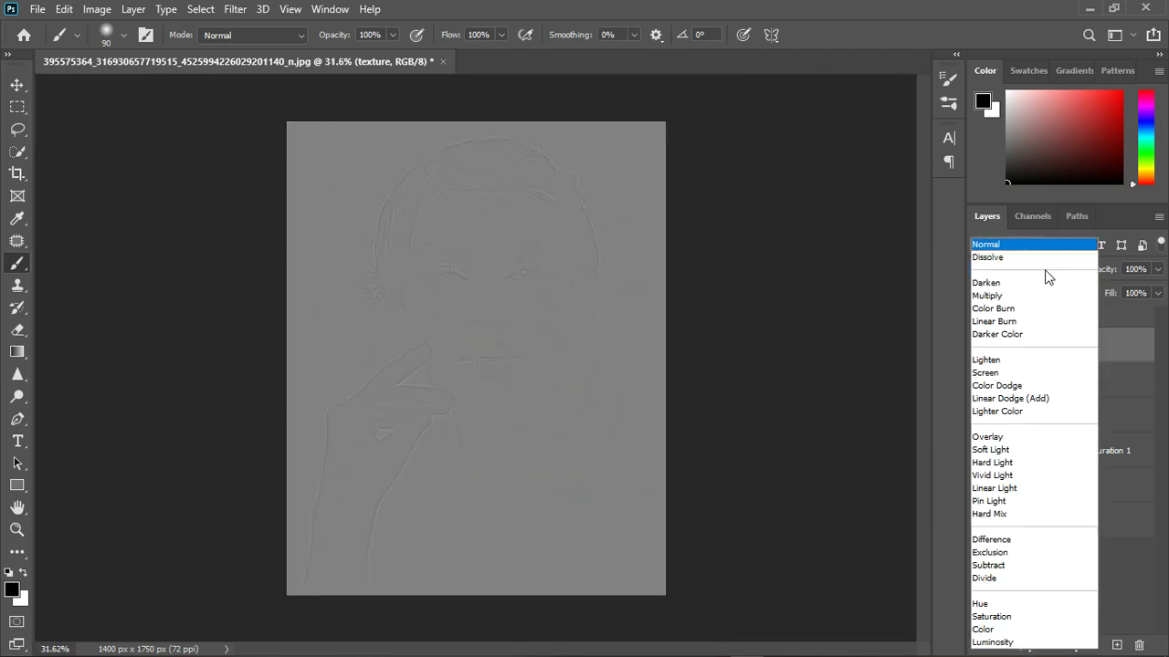
pyautogui.click(1020, 486)
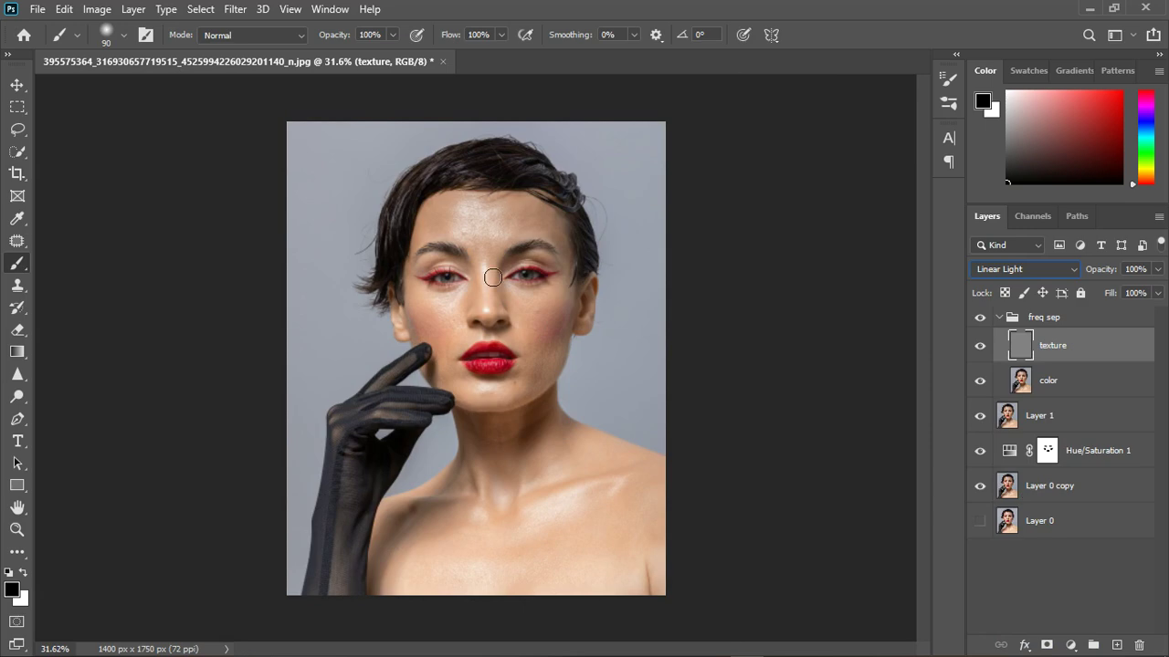
# Select the color layer and set up the Mixer Brush tool with a soft round 175 px tip at 0% hardness.
pyautogui.click(16, 85)
pyautogui.scroll(3, 542, 318)
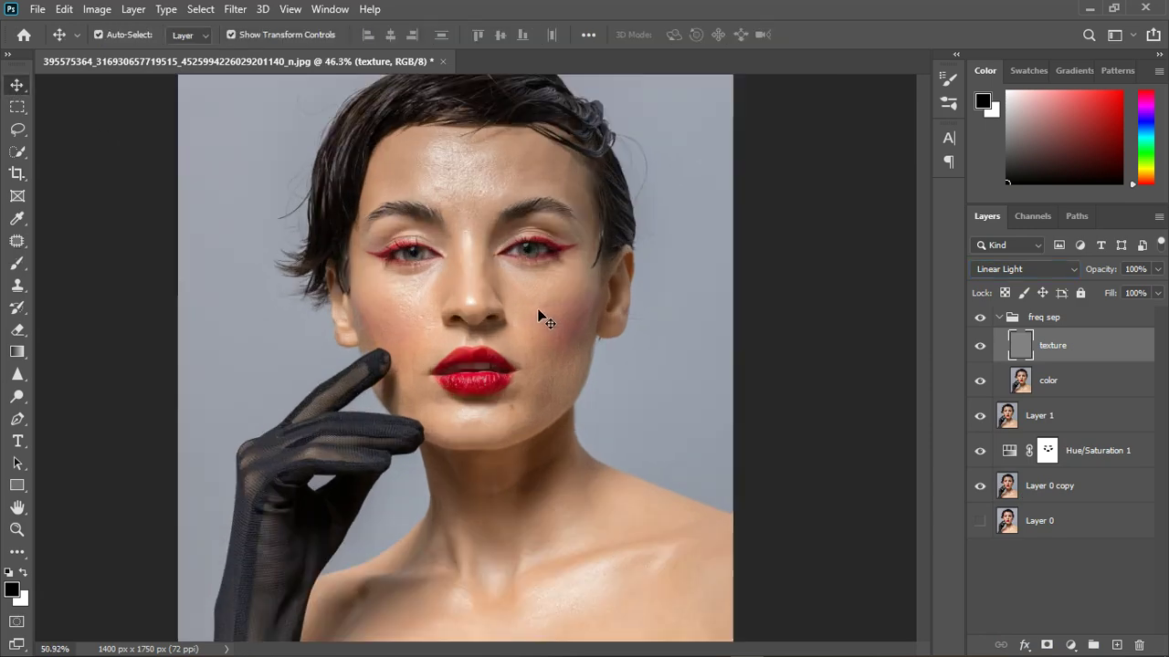
pyautogui.click(1084, 392)
pyautogui.click(17, 264)
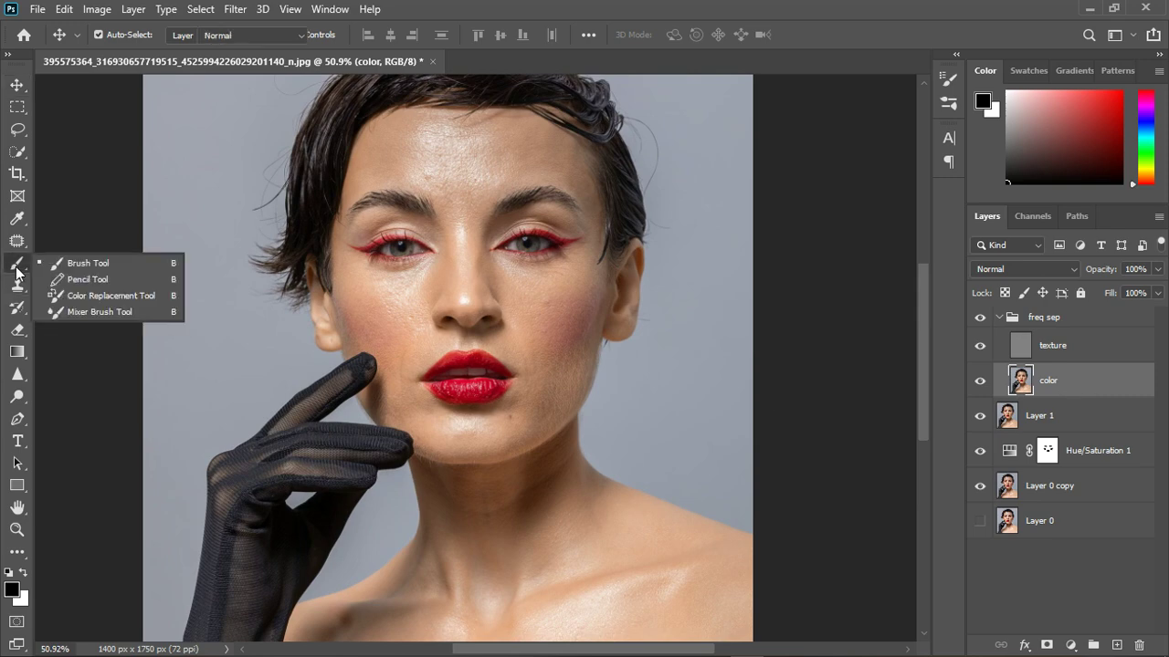
pyautogui.click(64, 311)
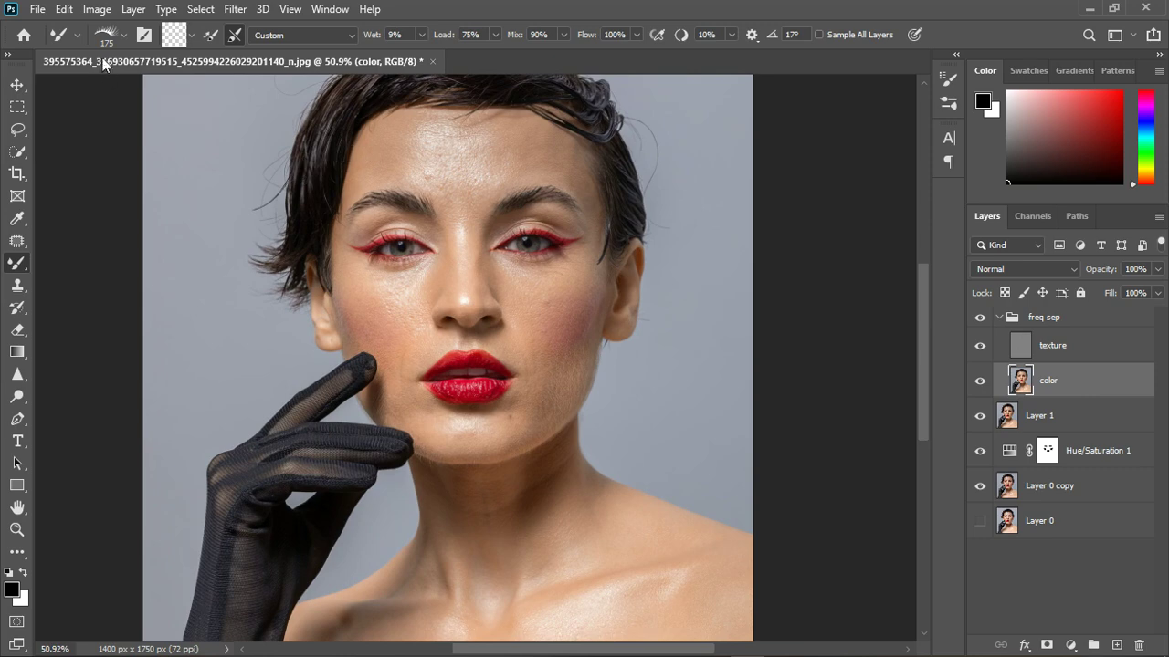
pyautogui.click(125, 36)
pyautogui.click(35, 164)
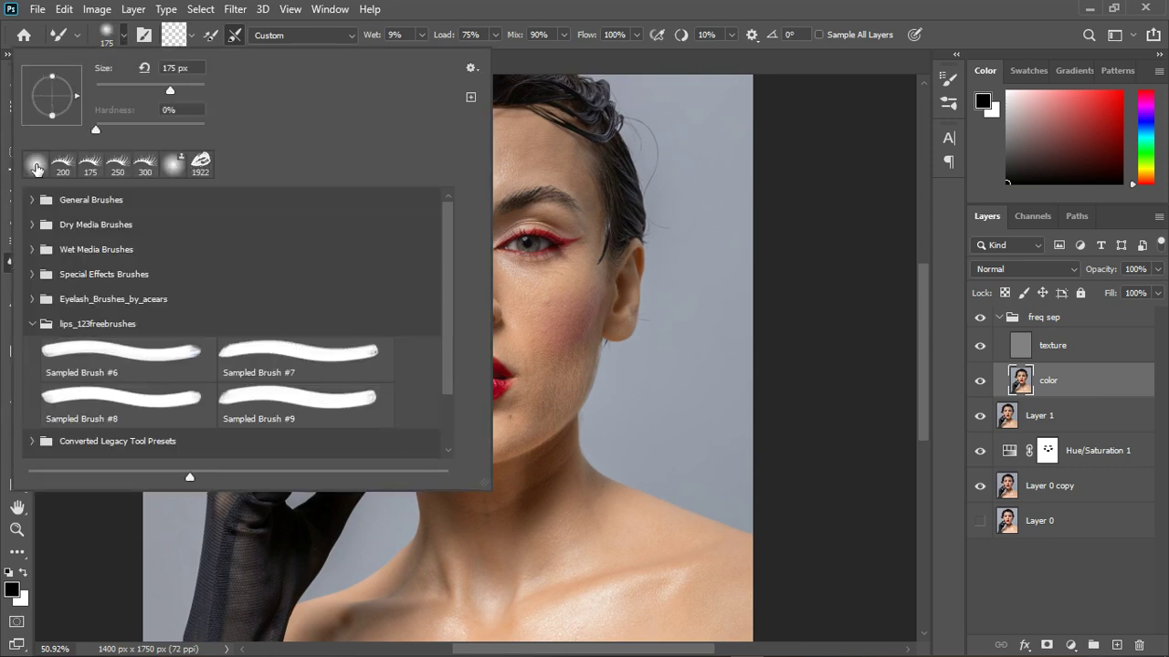
pyautogui.click(119, 39)
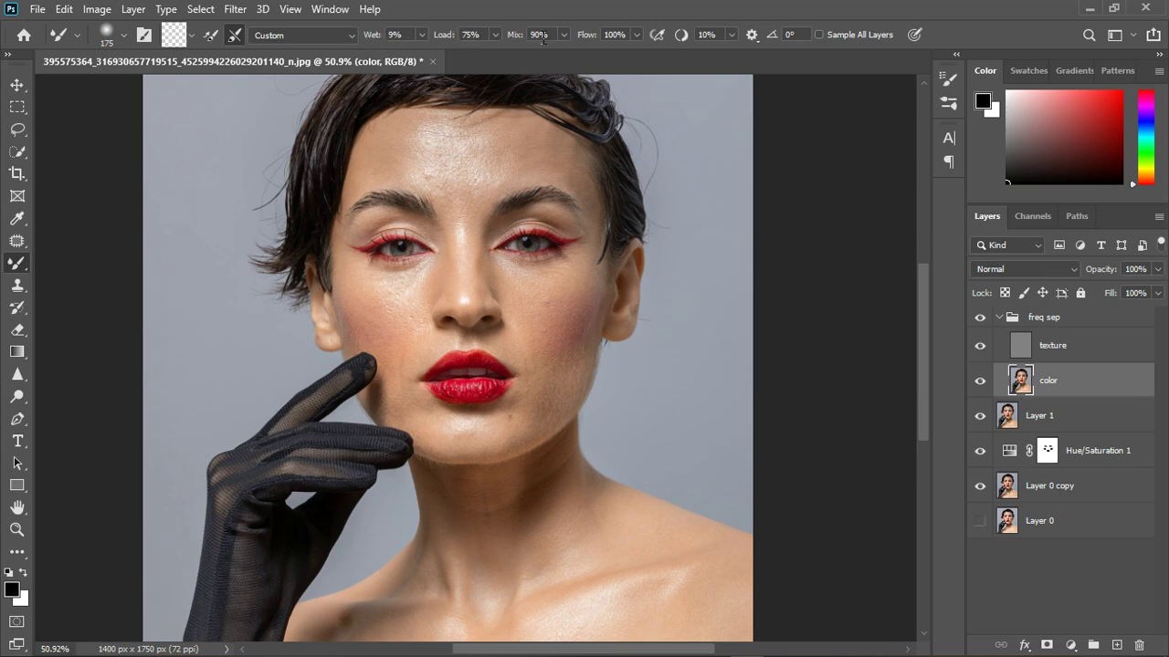
pyautogui.click(206, 38)
pyautogui.click(79, 36)
pyautogui.click(77, 35)
# Reduce the Mixer Brush size to 90 px and blend the uneven skin tones on the color layer.
pyautogui.scroll(2, 489, 239)
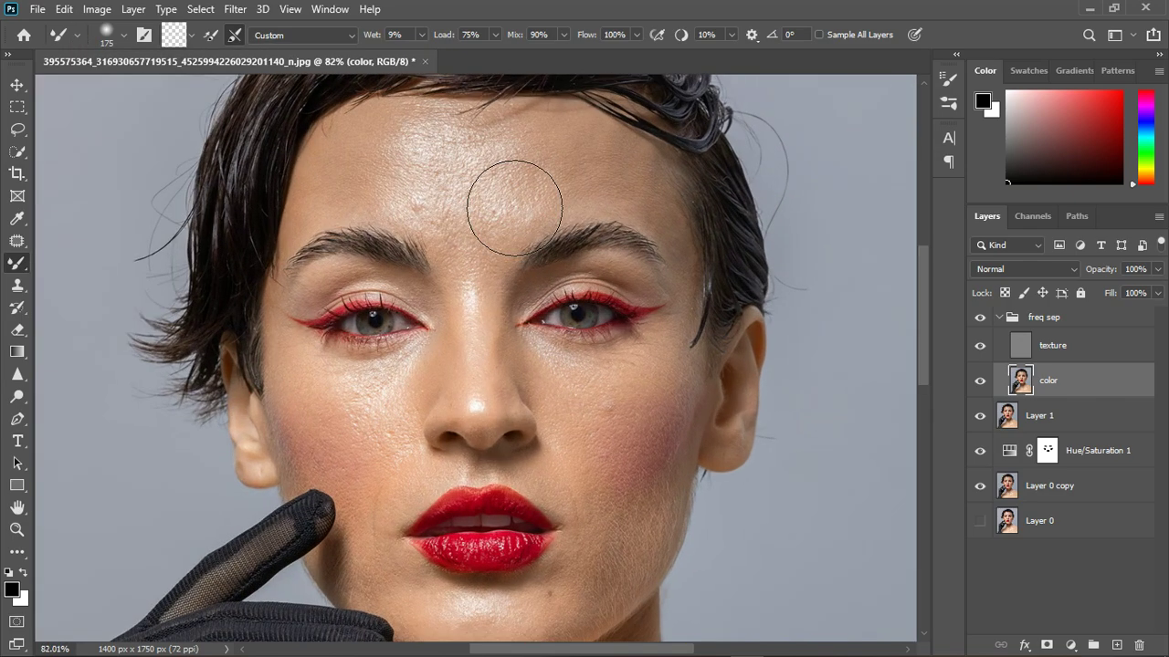
pyautogui.scroll(-1, 501, 216)
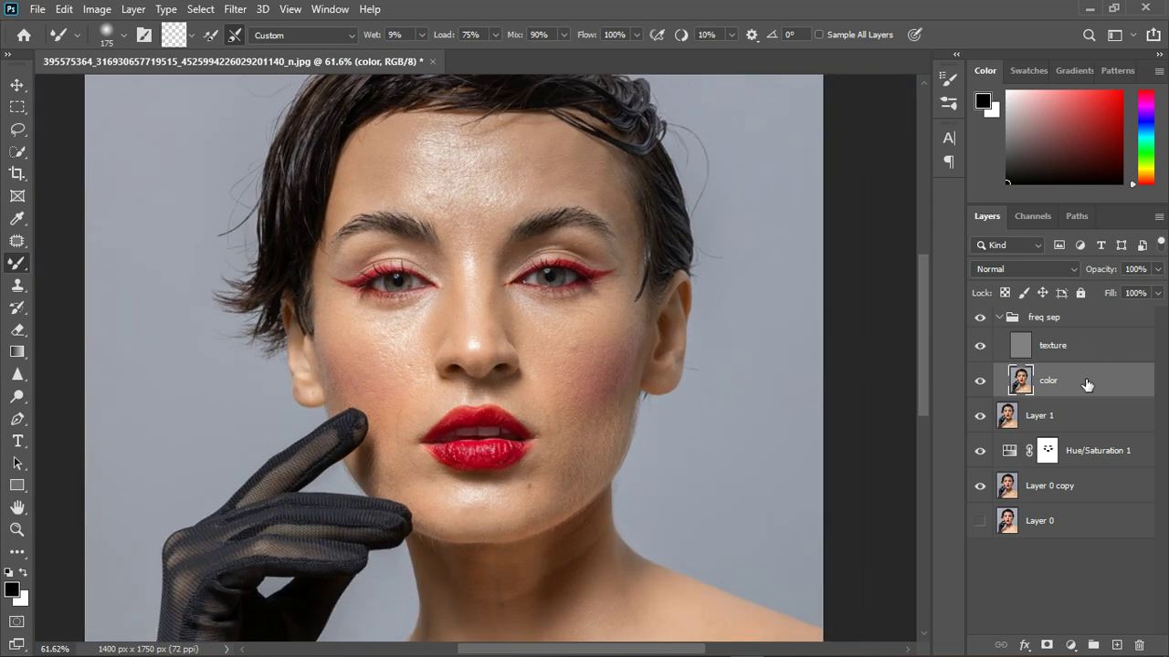
pyautogui.press('[')
pyautogui.scroll(2, 446, 174)
pyautogui.press('[')
pyautogui.press('[')
pyautogui.press('[')
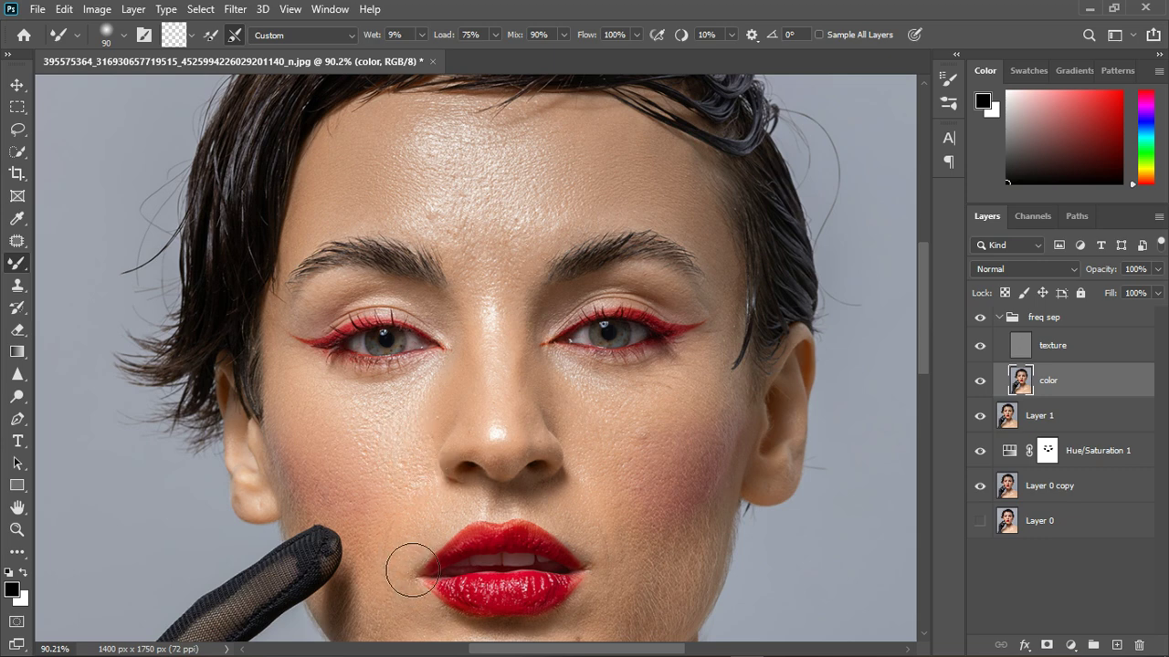
# Compare the smoothed portrait with the freq sep group hidden and shown.
pyautogui.hotkey('ctrl', '0')
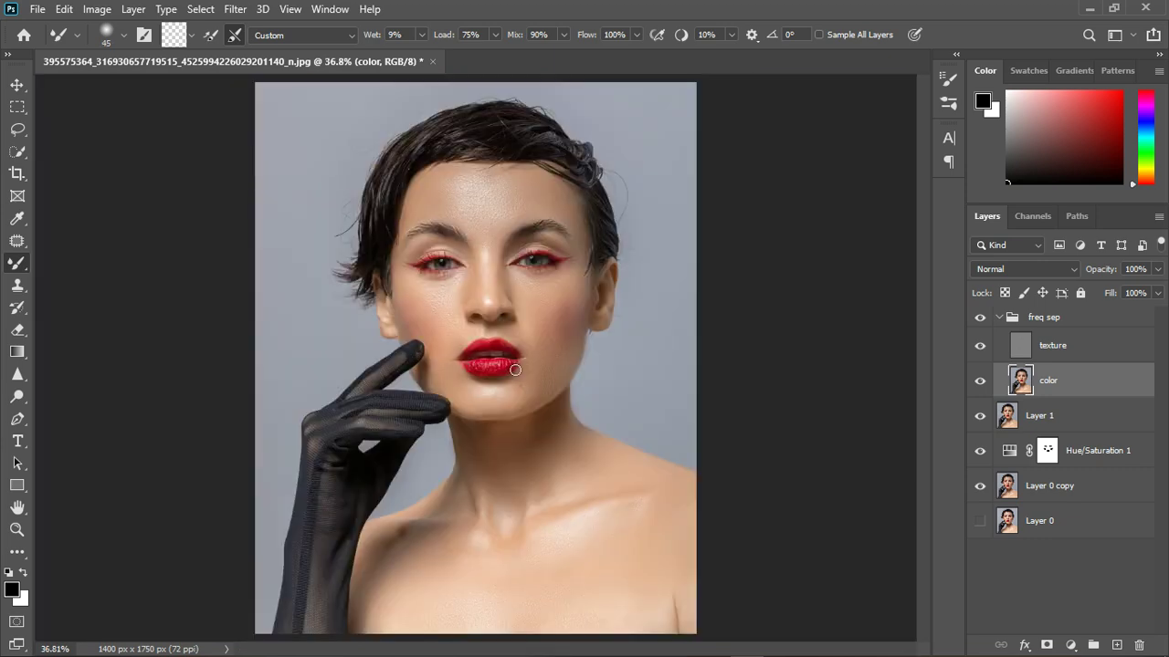
pyautogui.scroll(3, 427, 258)
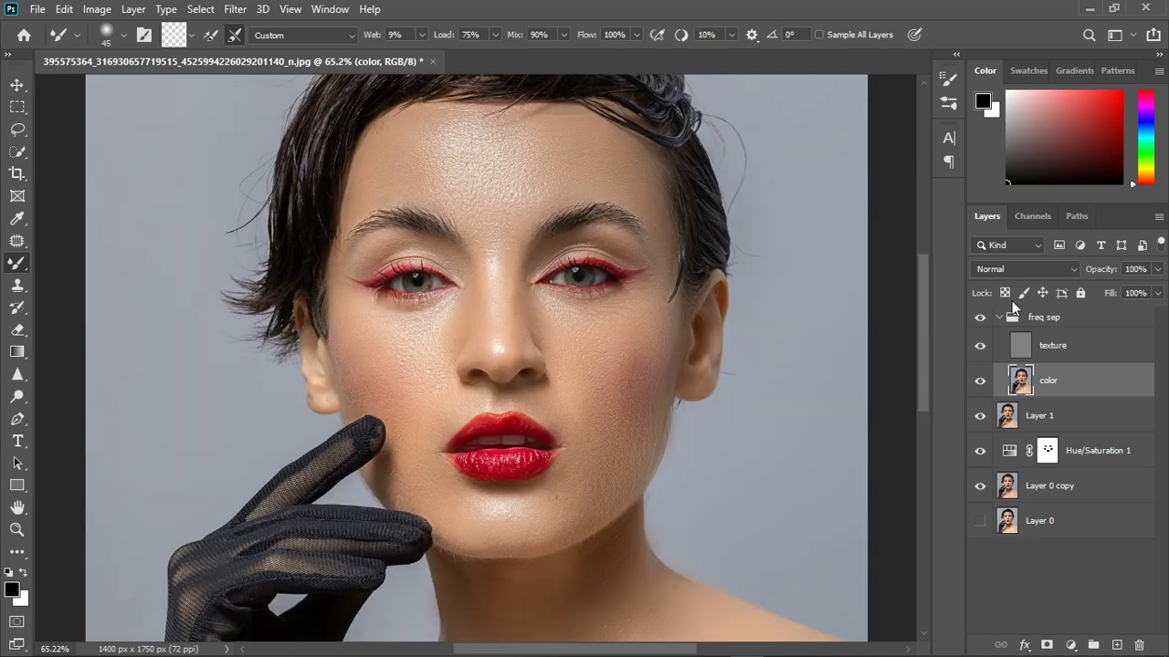
pyautogui.click(988, 322)
pyautogui.click(990, 322)
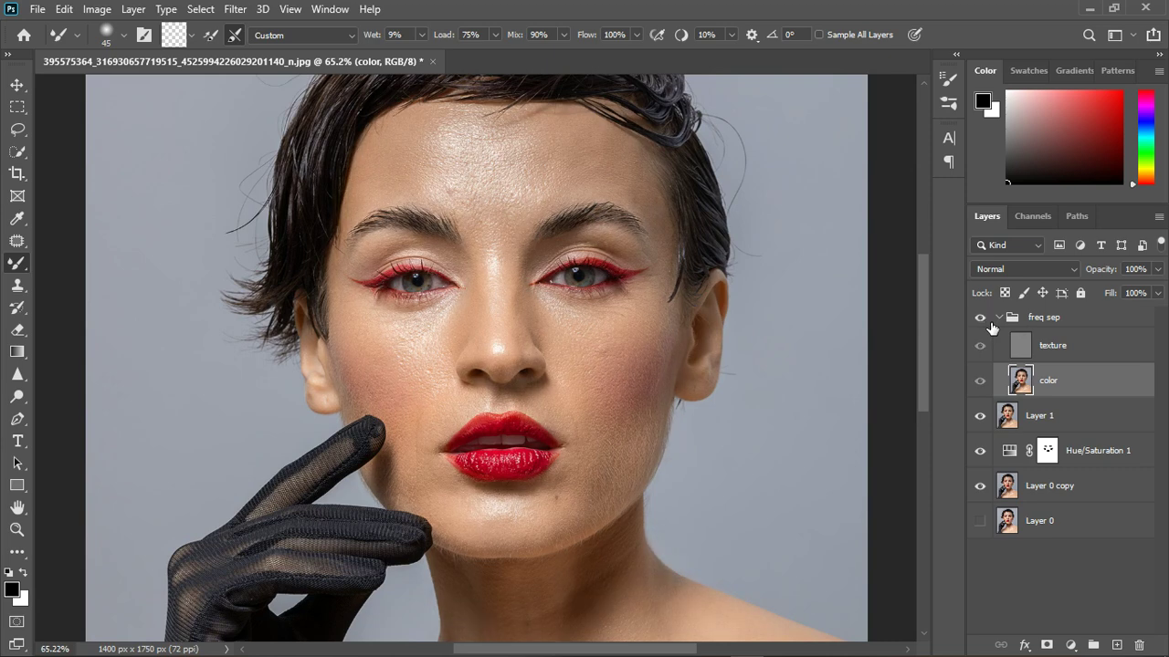
pyautogui.click(992, 324)
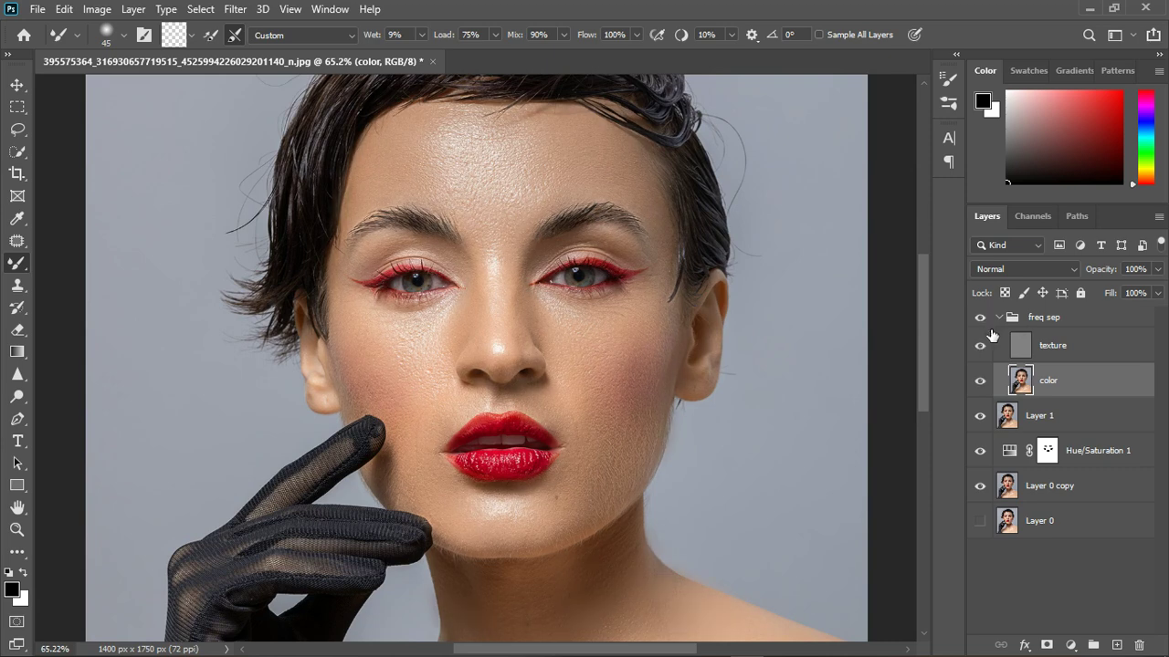
# Select the texture layer and set up the Clone Stamp tool with a 35 px soft brush for the forehead.
pyautogui.click(1110, 363)
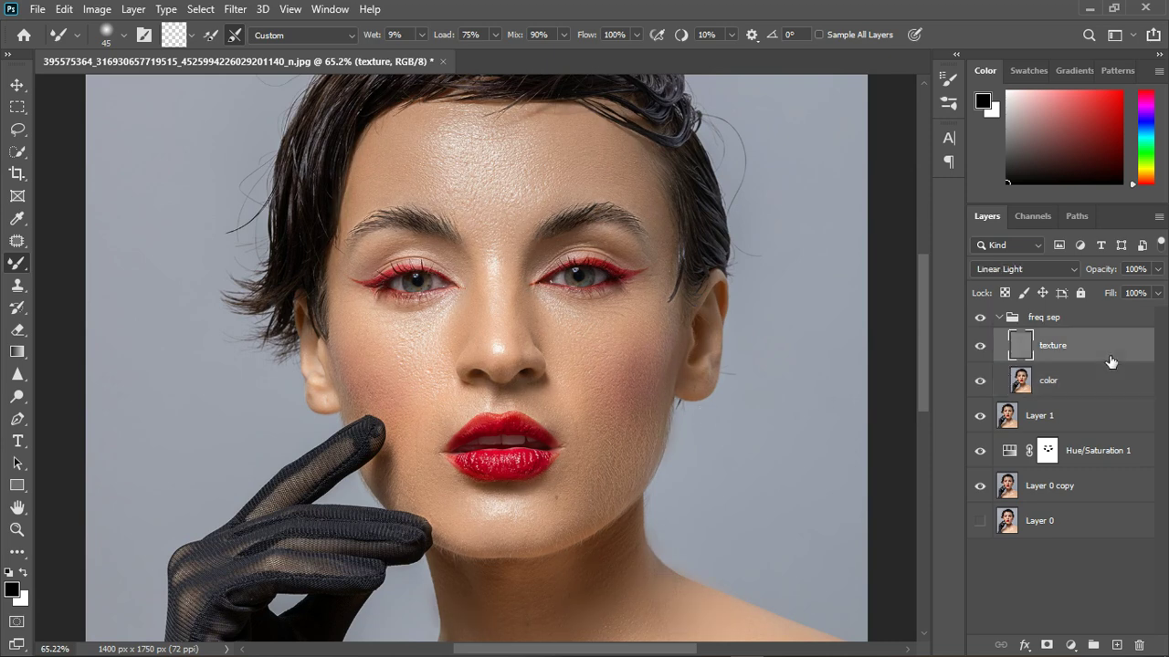
pyautogui.click(16, 287)
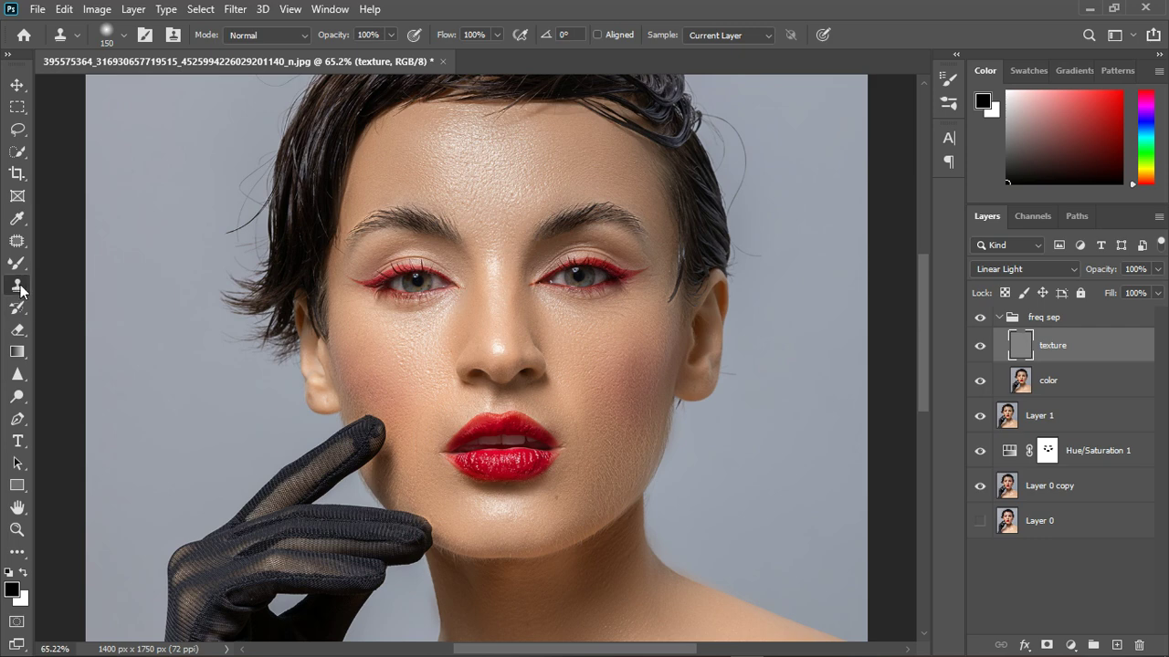
pyautogui.press('[')
pyautogui.press('[')
pyautogui.press('[')
pyautogui.press('[')
pyautogui.press('[')
pyautogui.press('[')
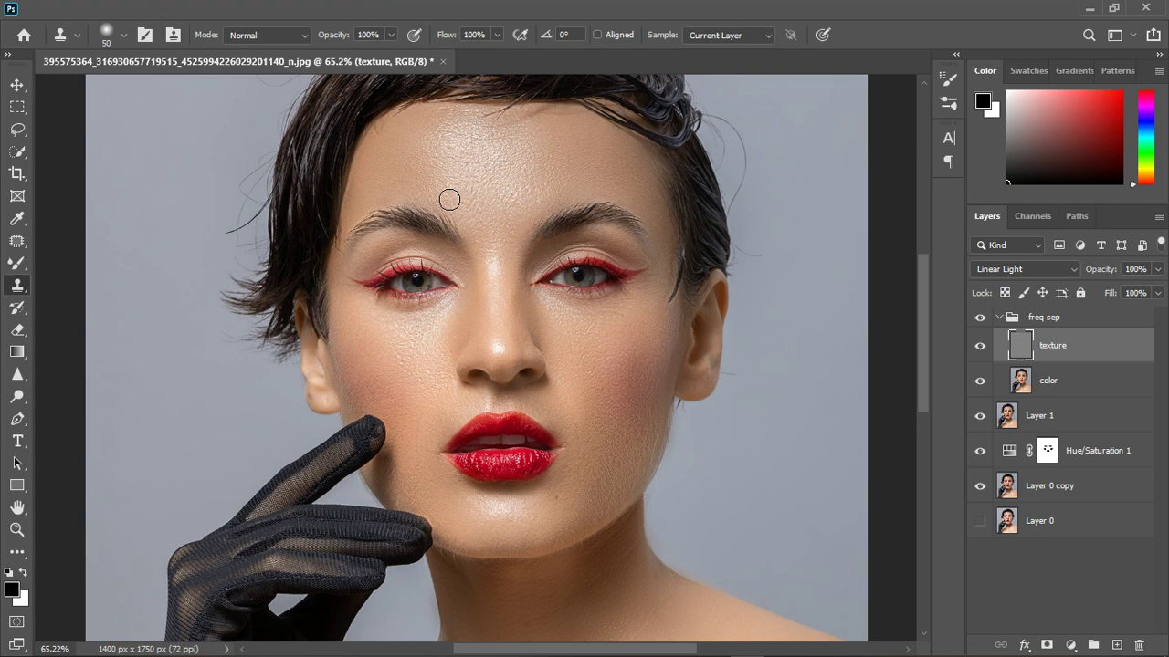
pyautogui.scroll(3, 542, 146)
pyautogui.scroll(2, 547, 160)
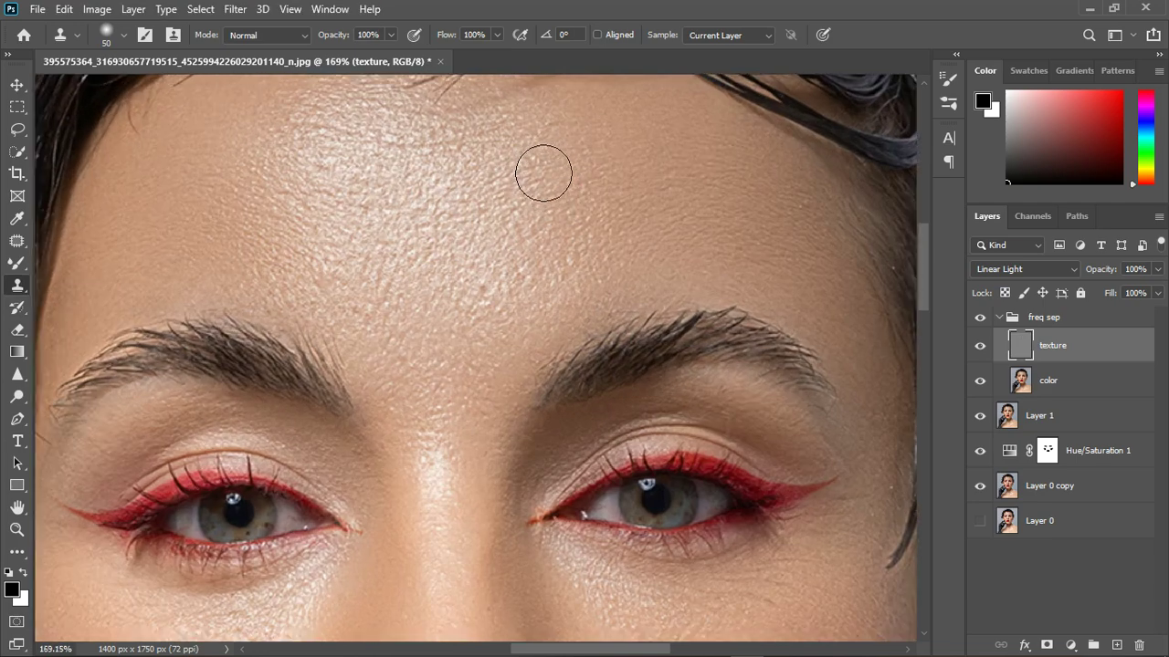
pyautogui.press('[')
pyautogui.press('[')
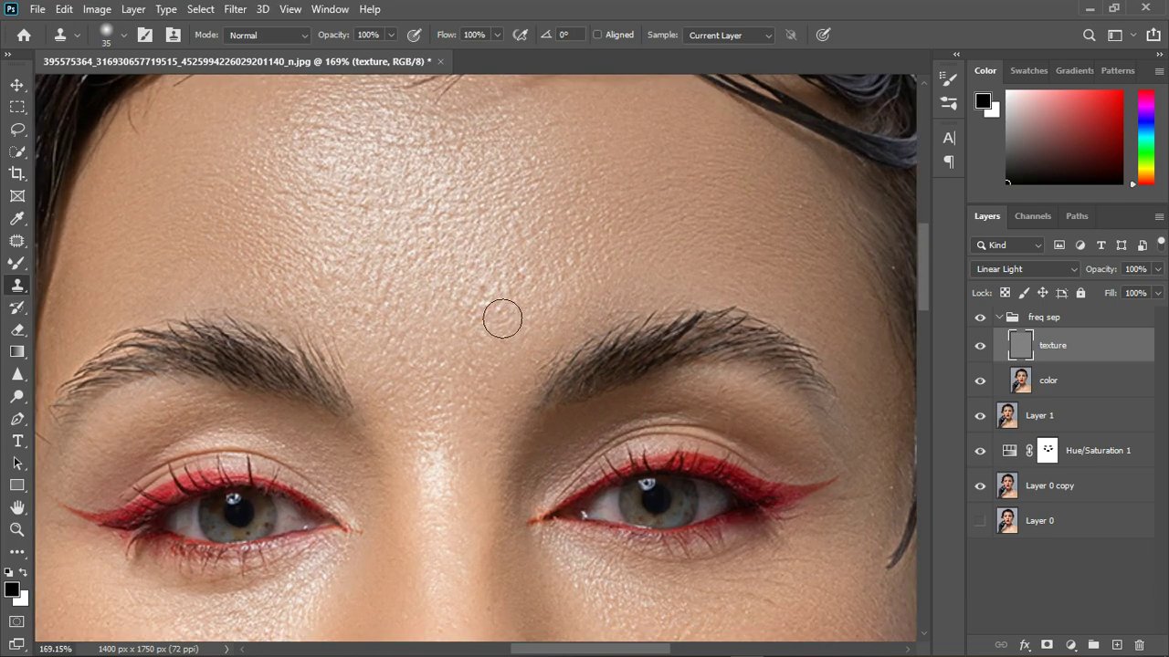
# Sample clean skin and clone it over the rough spots in the middle of the forehead with a 30 px brush.
pyautogui.click(493, 294)
pyautogui.press('Return')
pyautogui.keyDown('alt'); pyautogui.click(571, 243); pyautogui.keyUp('alt')
pyautogui.click(490, 274)
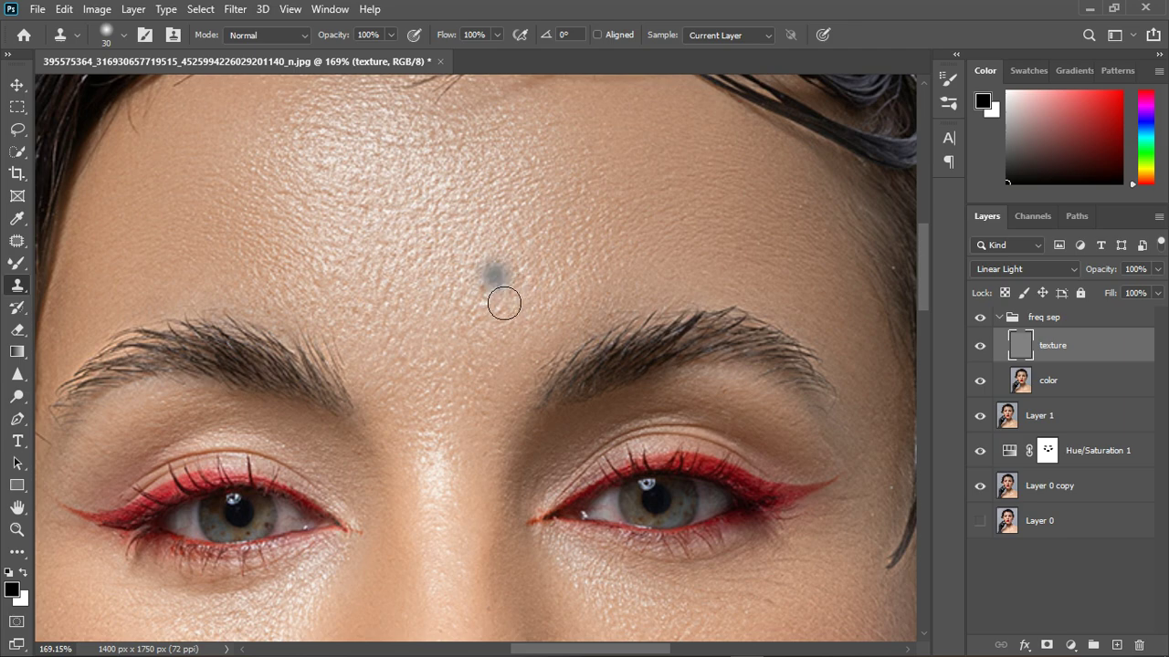
pyautogui.click(571, 320)
pyautogui.scroll(-3, 464, 197)
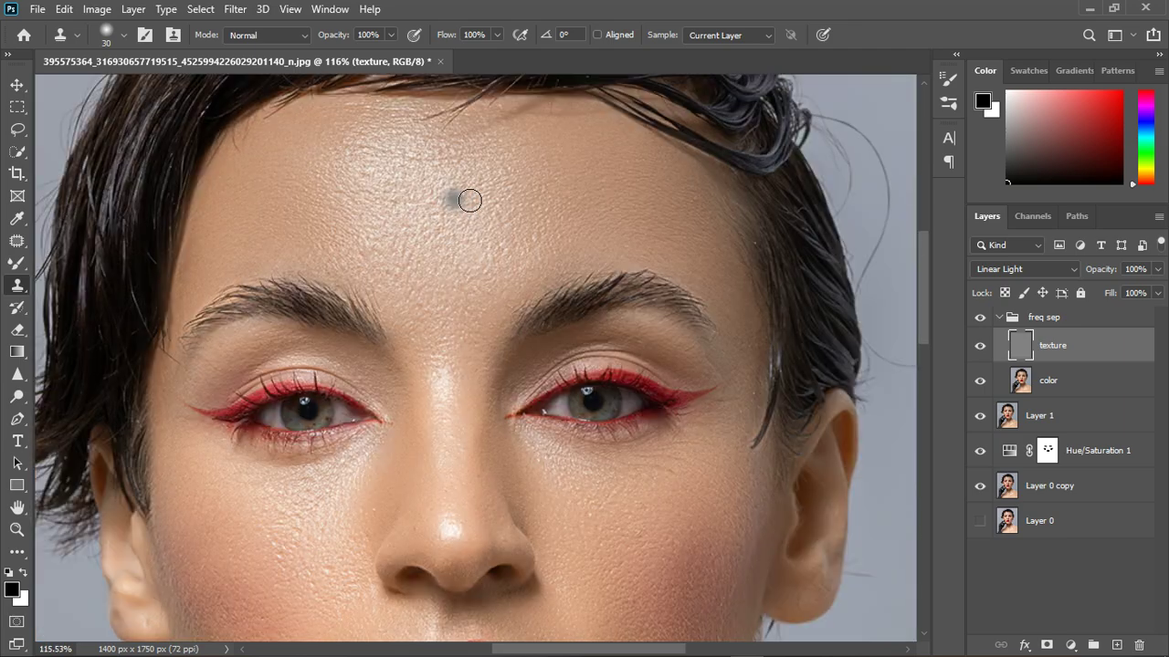
pyautogui.scroll(5, 351, 261)
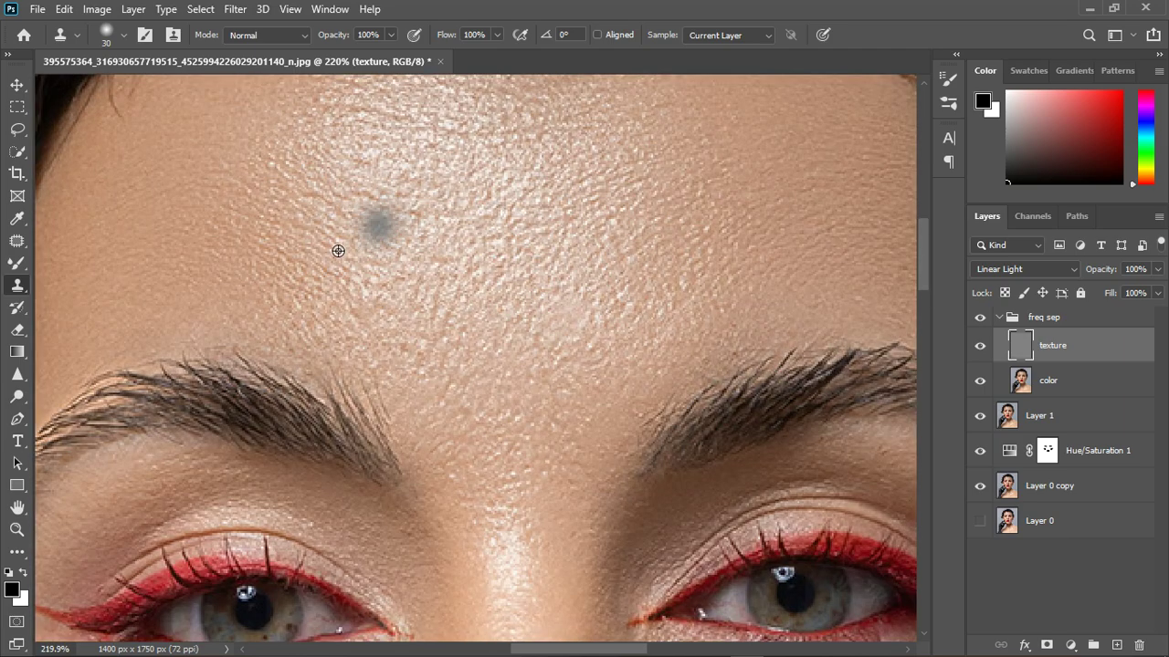
pyautogui.keyDown('alt'); pyautogui.click(355, 263); pyautogui.keyUp('alt')
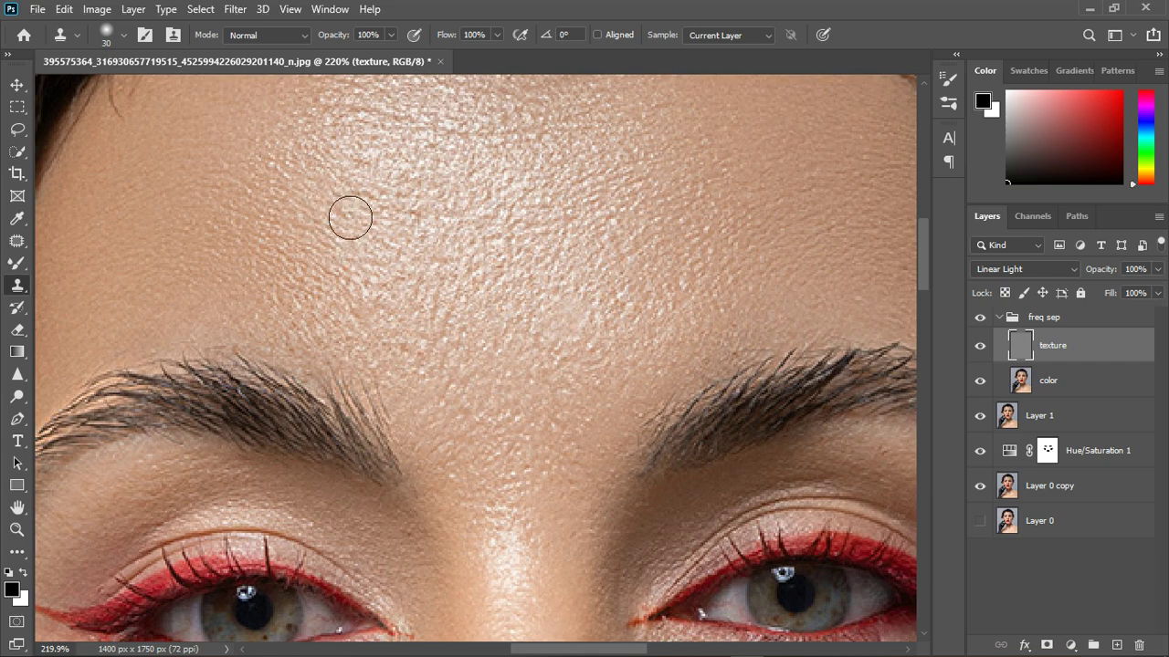
pyautogui.moveTo(417, 235)
pyautogui.mouseDown()
pyautogui.moveTo(385, 215)
pyautogui.moveTo(331, 217)
pyautogui.mouseUp()
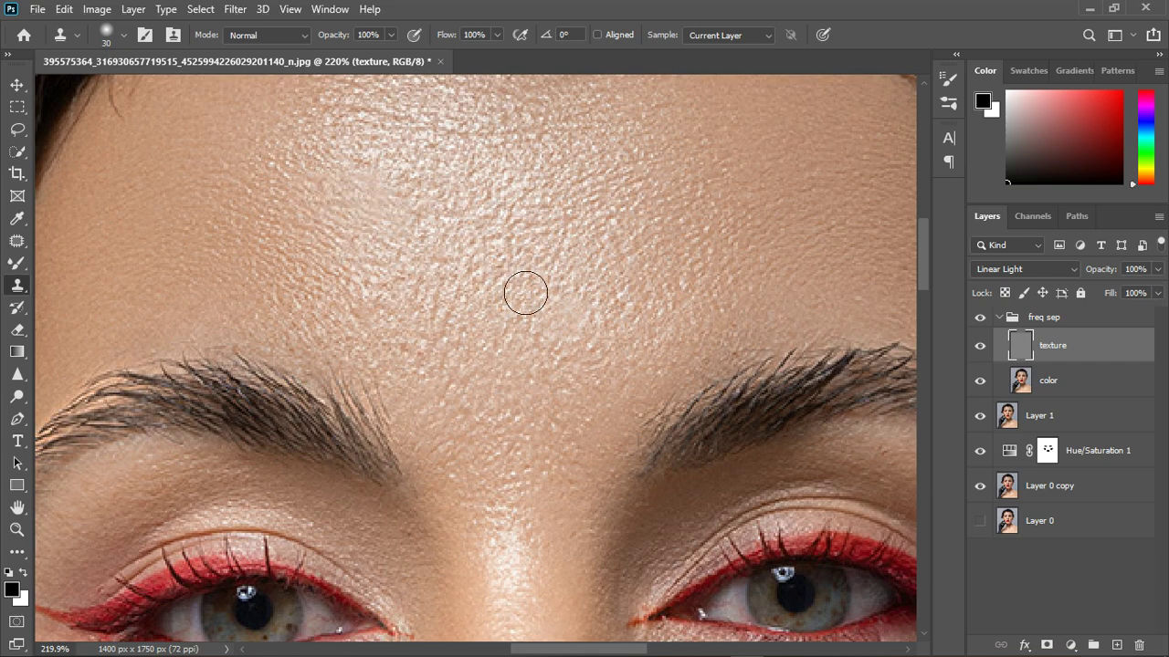
# Clone sampled skin texture over the uneven areas of the upper forehead near the hairline.
pyautogui.scroll(-3, 538, 238)
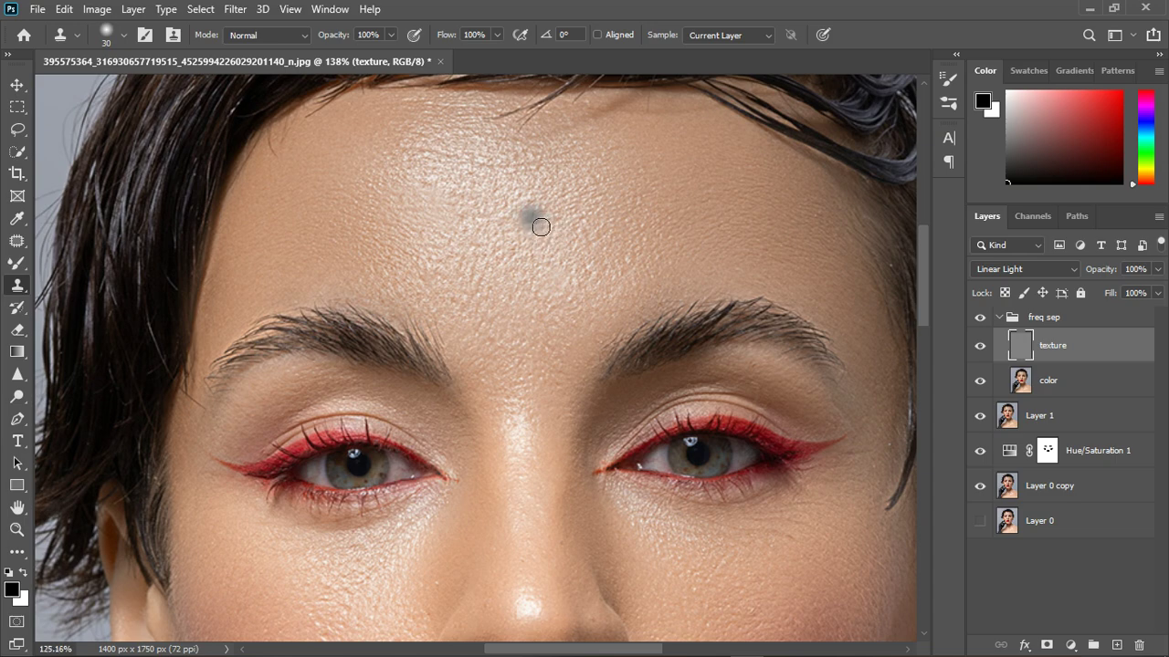
pyautogui.scroll(3, 512, 188)
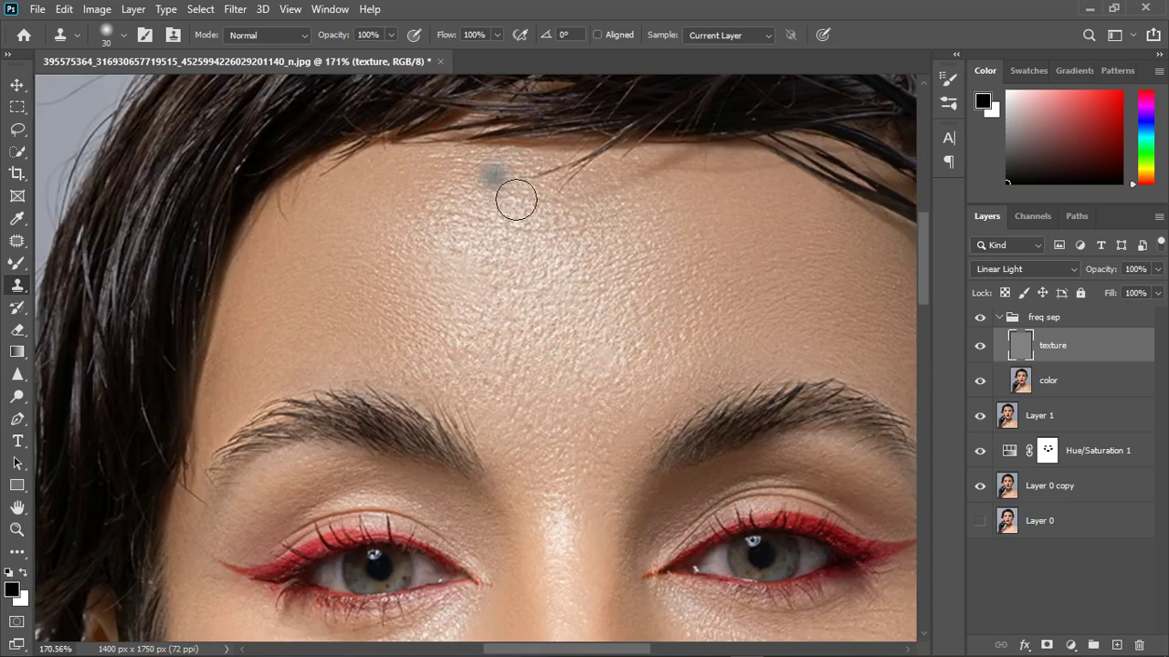
pyautogui.keyDown('alt'); pyautogui.click(439, 212); pyautogui.keyUp('alt')
pyautogui.moveTo(443, 228)
pyautogui.mouseDown()
pyautogui.moveTo(441, 253)
pyautogui.moveTo(622, 271)
pyautogui.mouseUp()
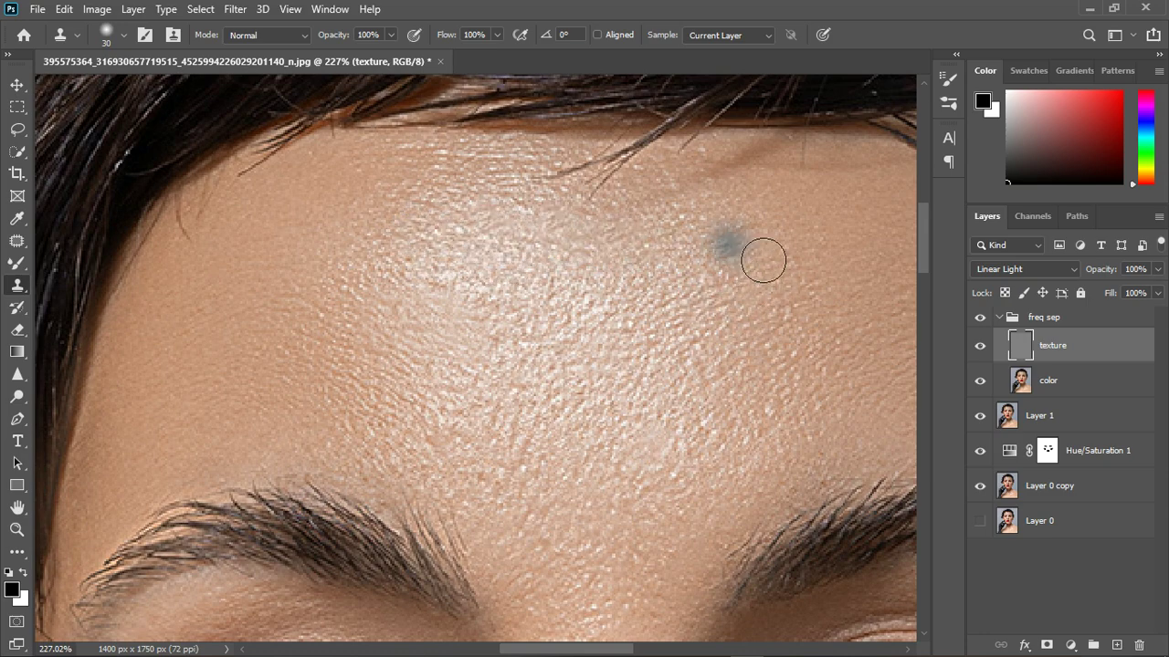
pyautogui.scroll(-2, 389, 264)
pyautogui.scroll(-1, 389, 264)
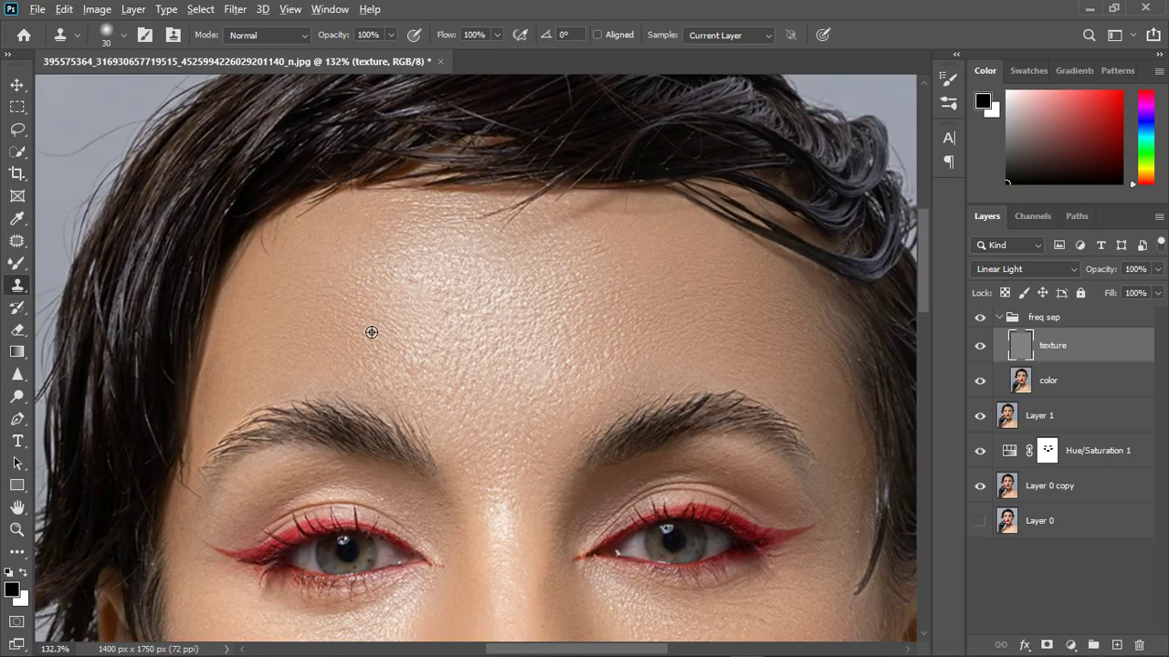
pyautogui.scroll(-3, 649, 246)
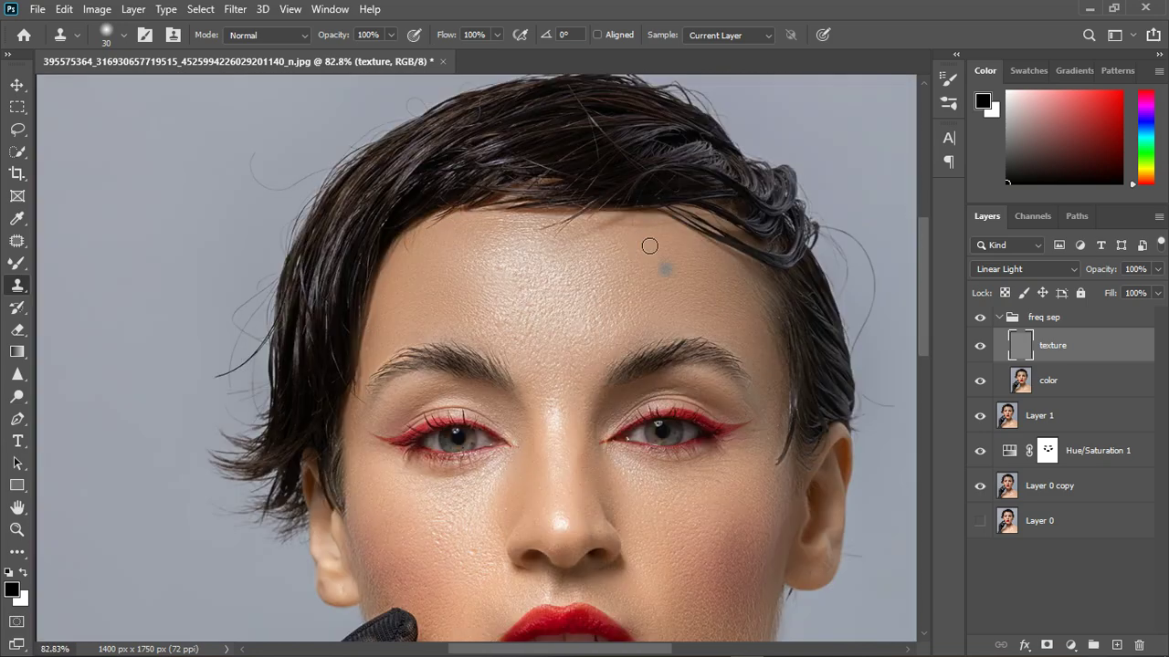
# Try cloning skin texture beside the corner of the mouth, undo it, and switch aligned sampling on and off.
pyautogui.scroll(4, 615, 481)
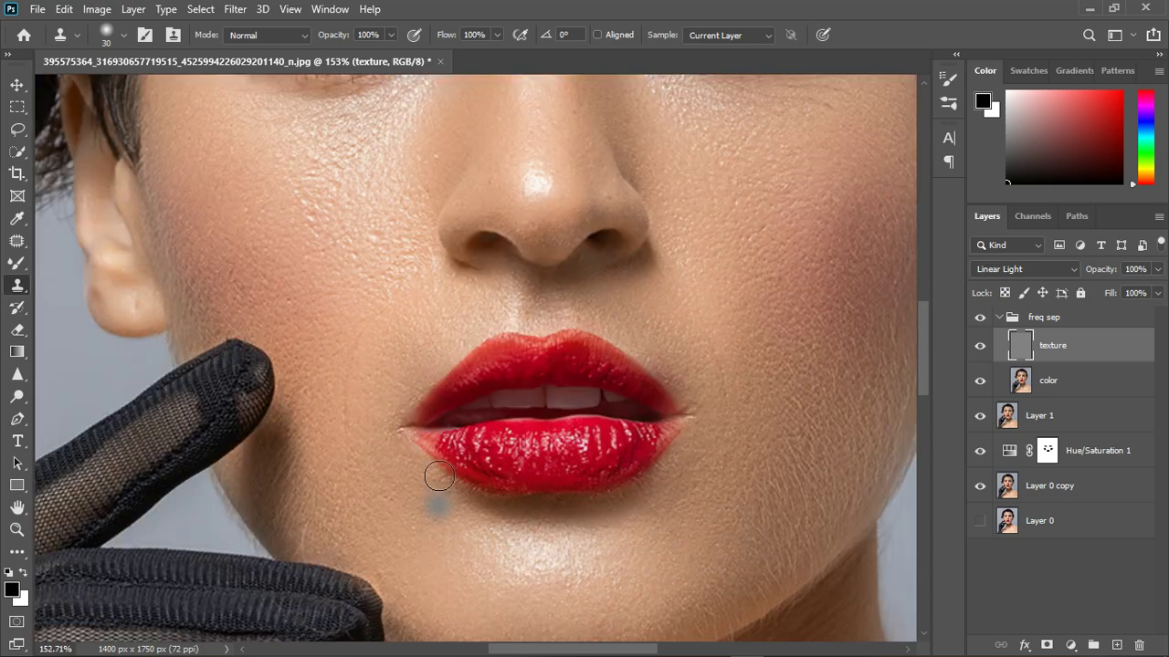
pyautogui.scroll(3, 377, 416)
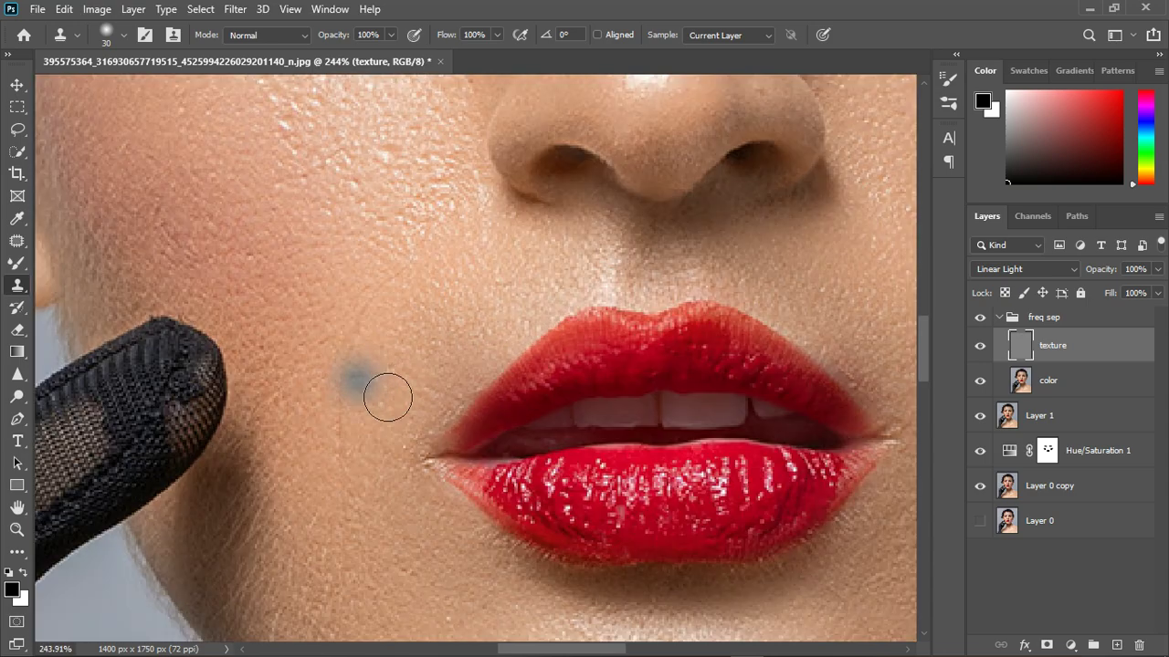
pyautogui.click(328, 413)
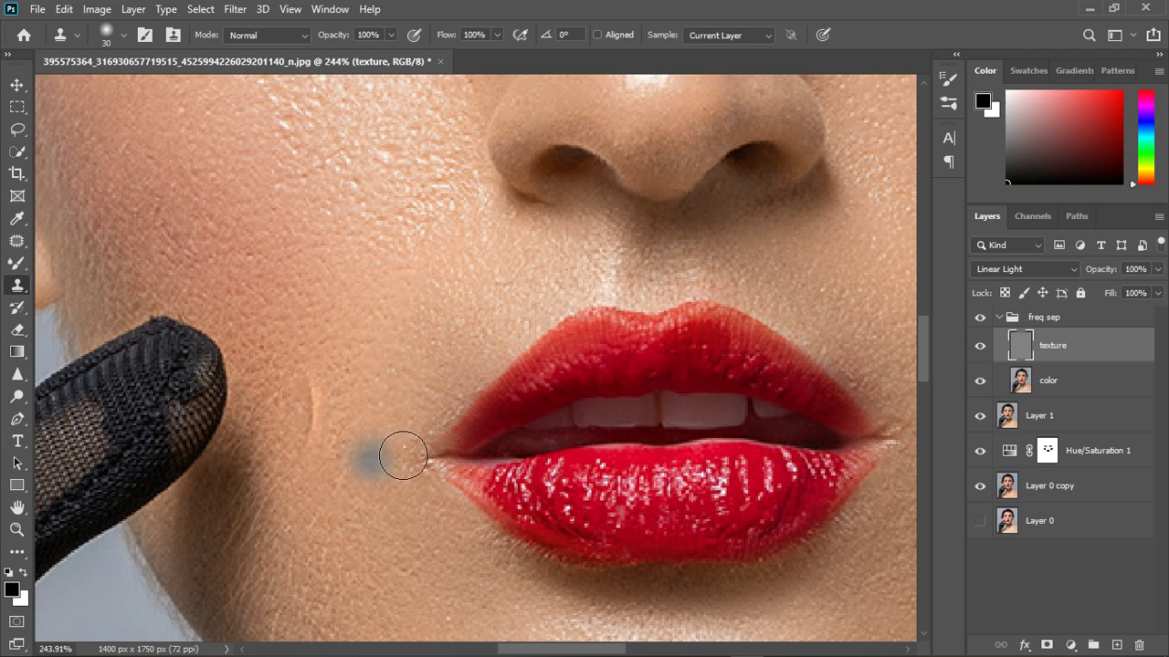
pyautogui.hotkey('ctrl', 'z')
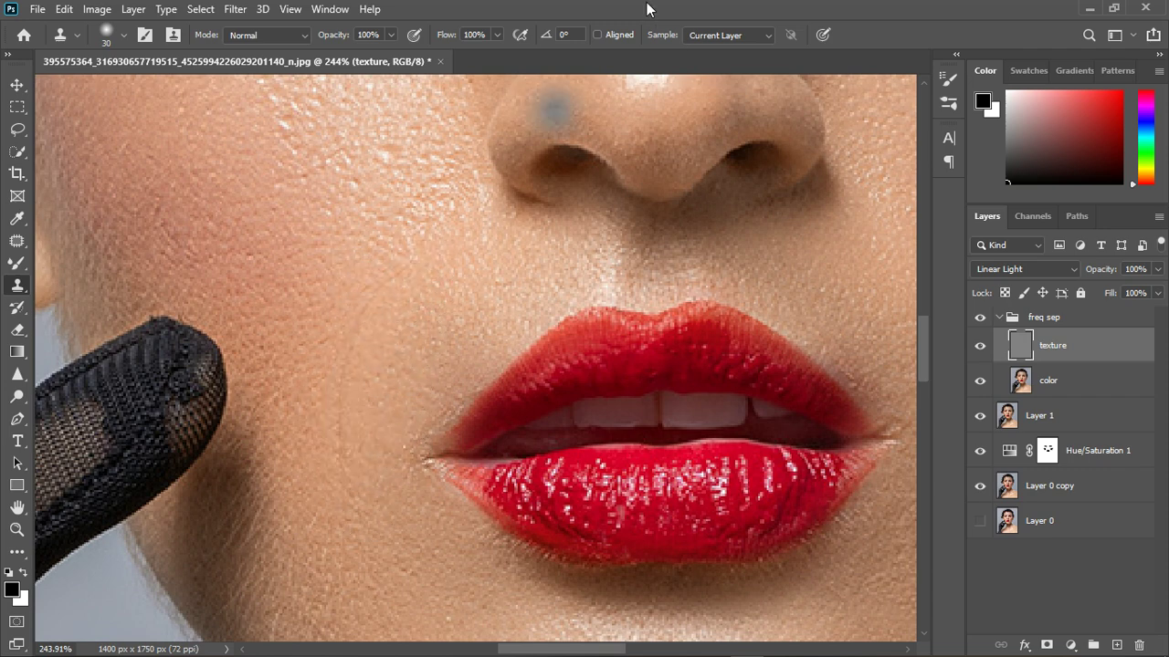
pyautogui.click(598, 35)
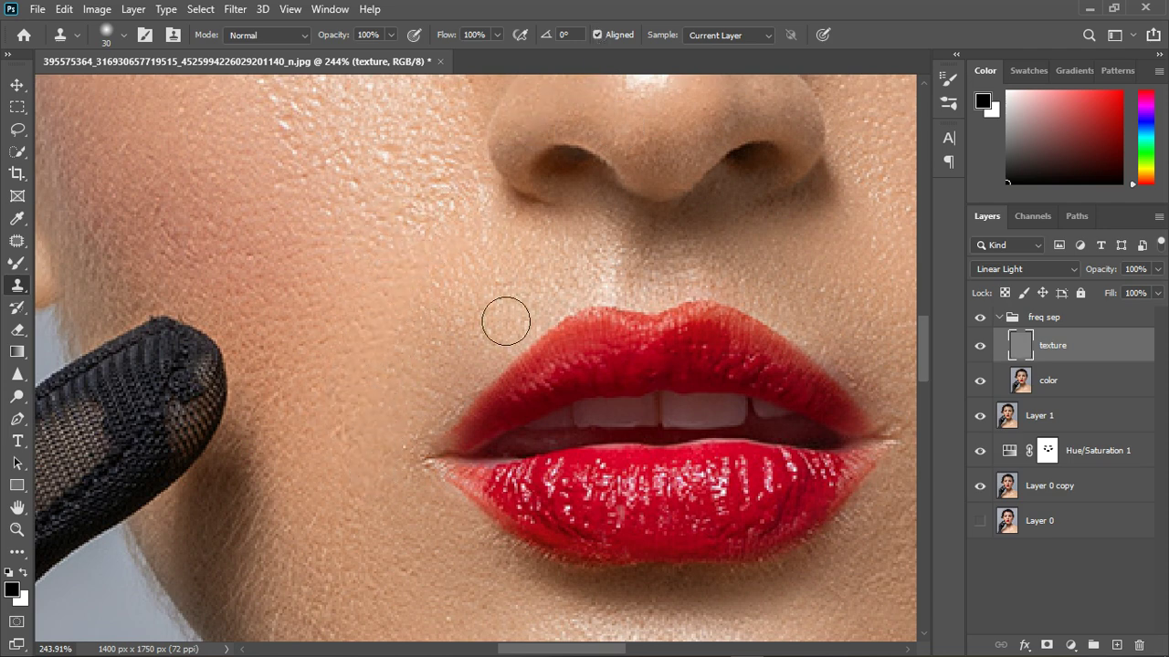
pyautogui.click(598, 35)
# Clone clean skin texture over the rough cheek area below the eye on the gloved-hand side.
pyautogui.scroll(-5, 335, 211)
pyautogui.scroll(5, 317, 170)
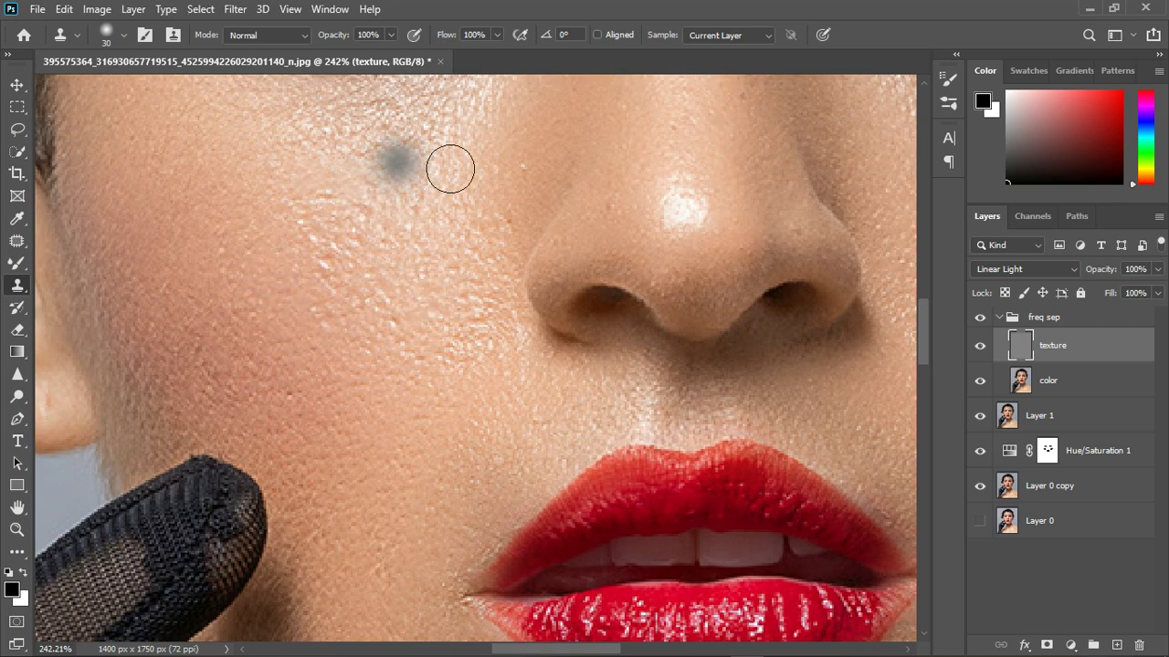
pyautogui.scroll(-4, 389, 318)
pyautogui.scroll(4, 395, 197)
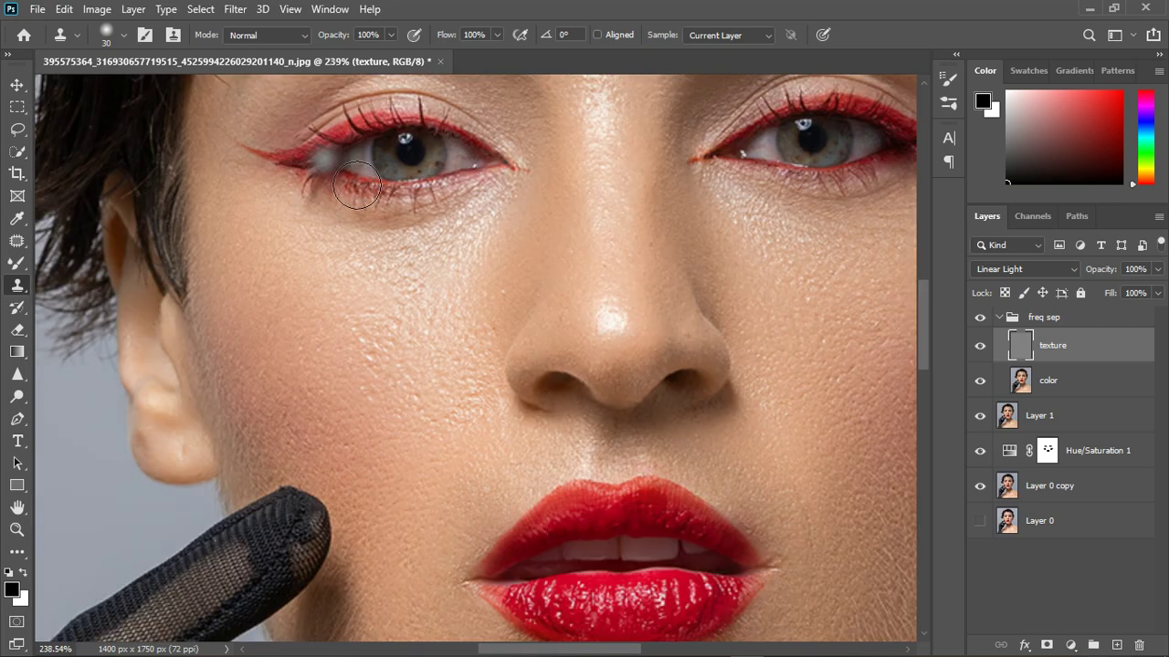
pyautogui.keyDown('alt'); pyautogui.click(320, 329); pyautogui.keyUp('alt')
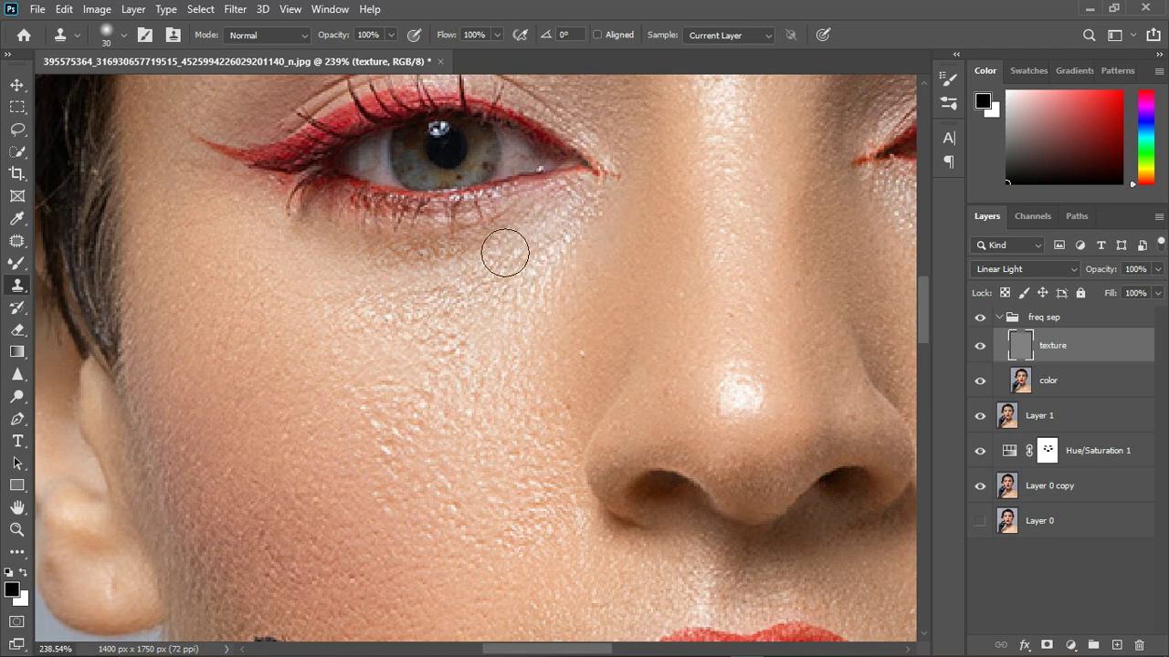
# Clone skin texture over the fine lines beside the outer corner of the opposite eye.
pyautogui.scroll(-10, 305, 344)
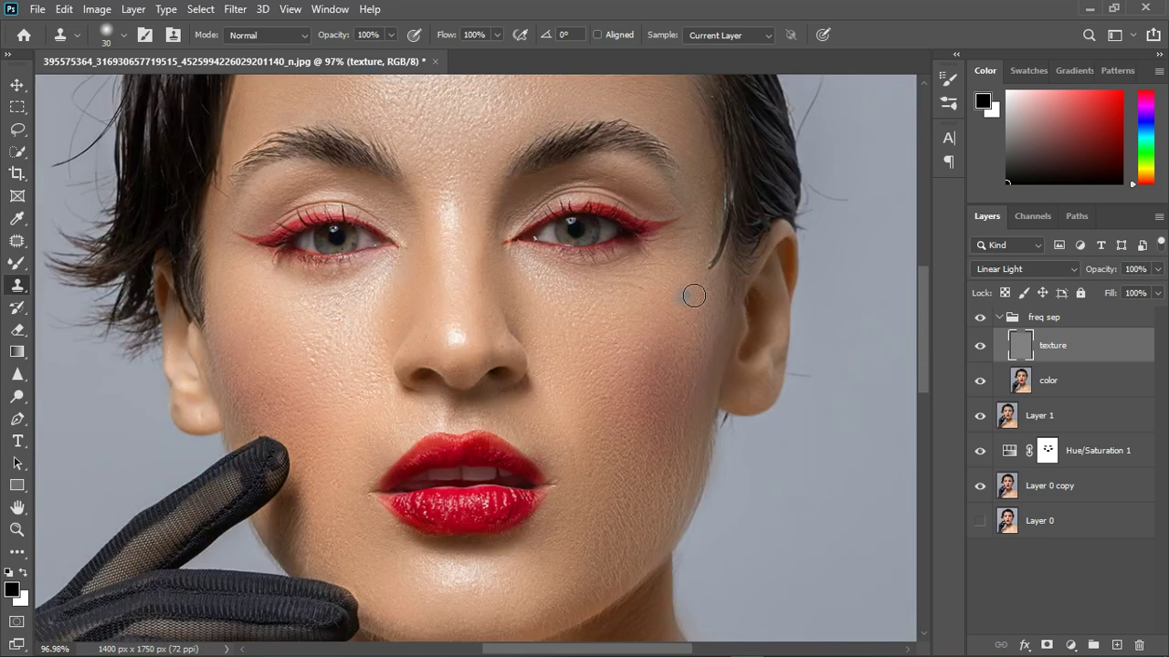
pyautogui.scroll(10, 692, 295)
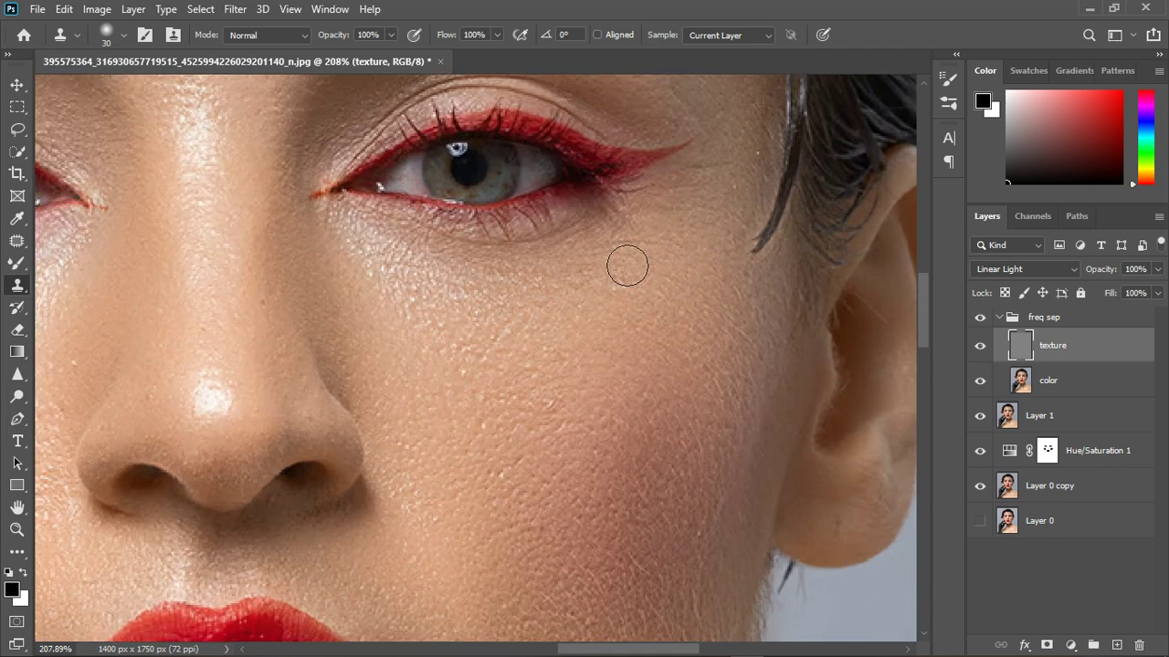
pyautogui.moveTo(686, 233)
pyautogui.mouseDown()
pyautogui.moveTo(747, 181)
pyautogui.moveTo(716, 204)
pyautogui.moveTo(722, 249)
pyautogui.moveTo(725, 203)
pyautogui.mouseUp()
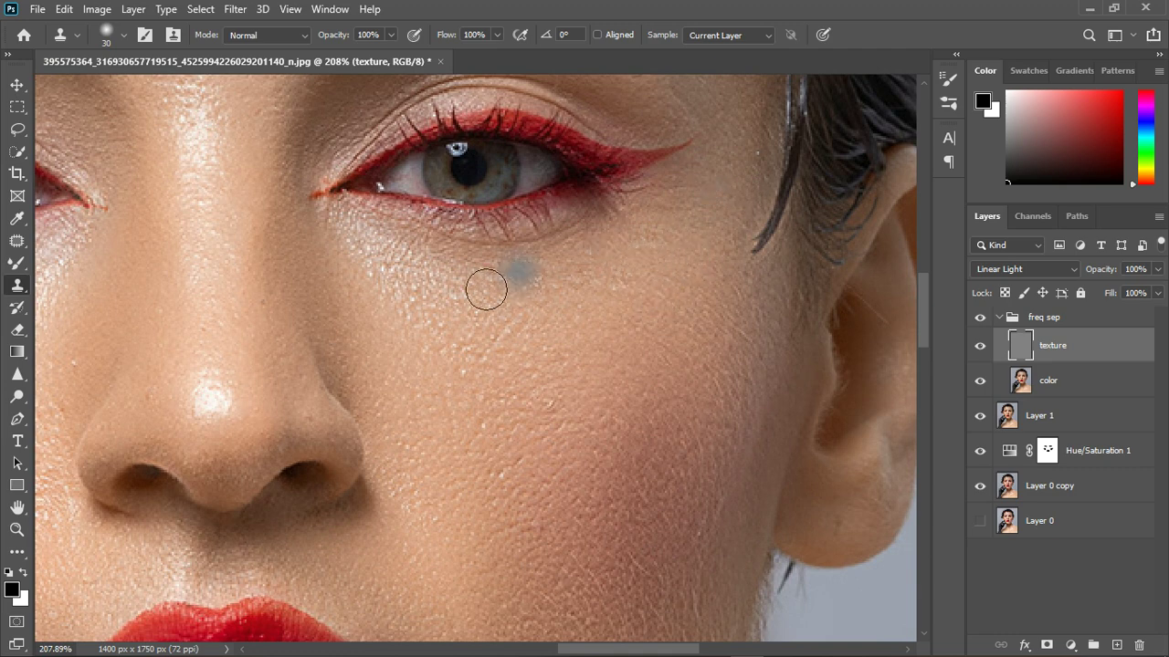
# Clone sampled skin texture over the blemishes under that eye and on the cheek, undoing the misplaced dabs.
pyautogui.keyDown('alt'); pyautogui.click(411, 245); pyautogui.keyUp('alt')
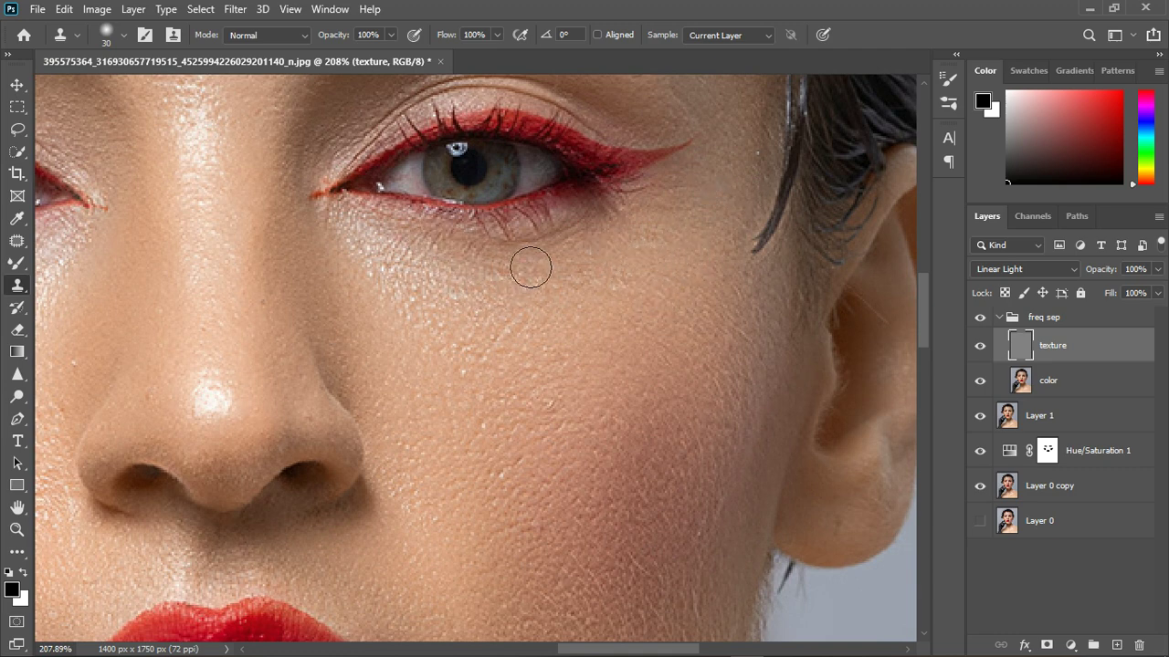
pyautogui.click(614, 236)
pyautogui.hotkey('ctrl', 'z')
pyautogui.click(426, 240)
pyautogui.hotkey('ctrl', 'z')
pyautogui.click(545, 313)
pyautogui.hotkey('ctrl', 'z')
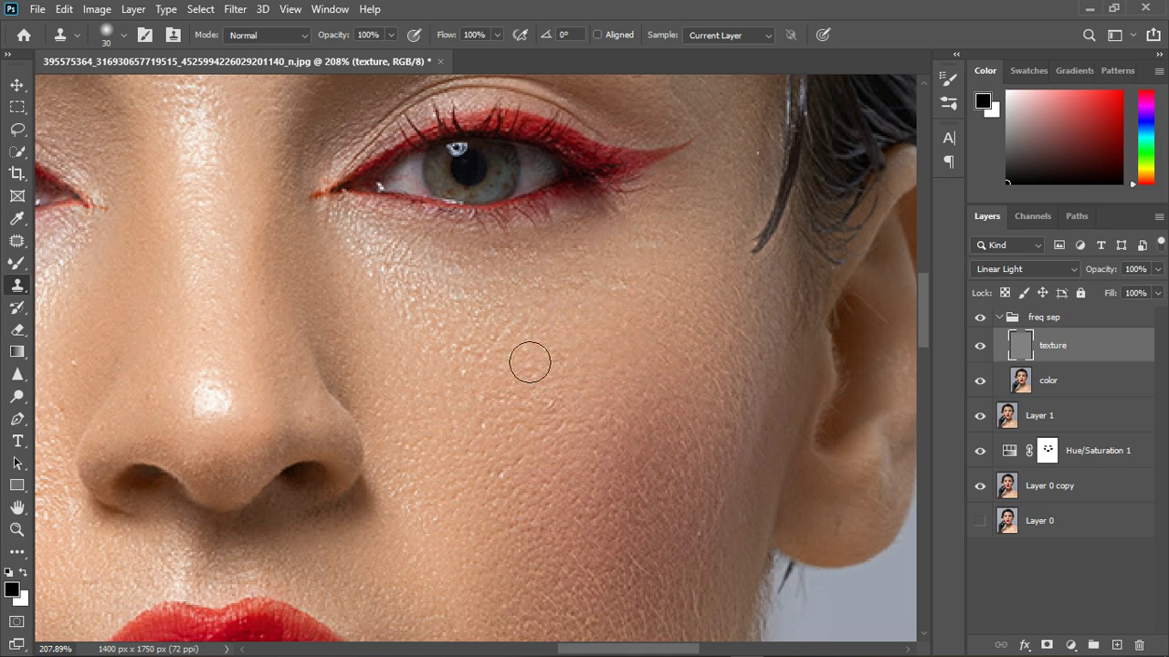
pyautogui.click(469, 442)
pyautogui.hotkey('ctrl', 'z')
pyautogui.click(509, 483)
pyautogui.hotkey('ctrl', 'z')
pyautogui.click(570, 396)
# Touch up the remaining uneven texture on the forehead above the eyebrow with the Clone Stamp.
pyautogui.scroll(-5, 557, 383)
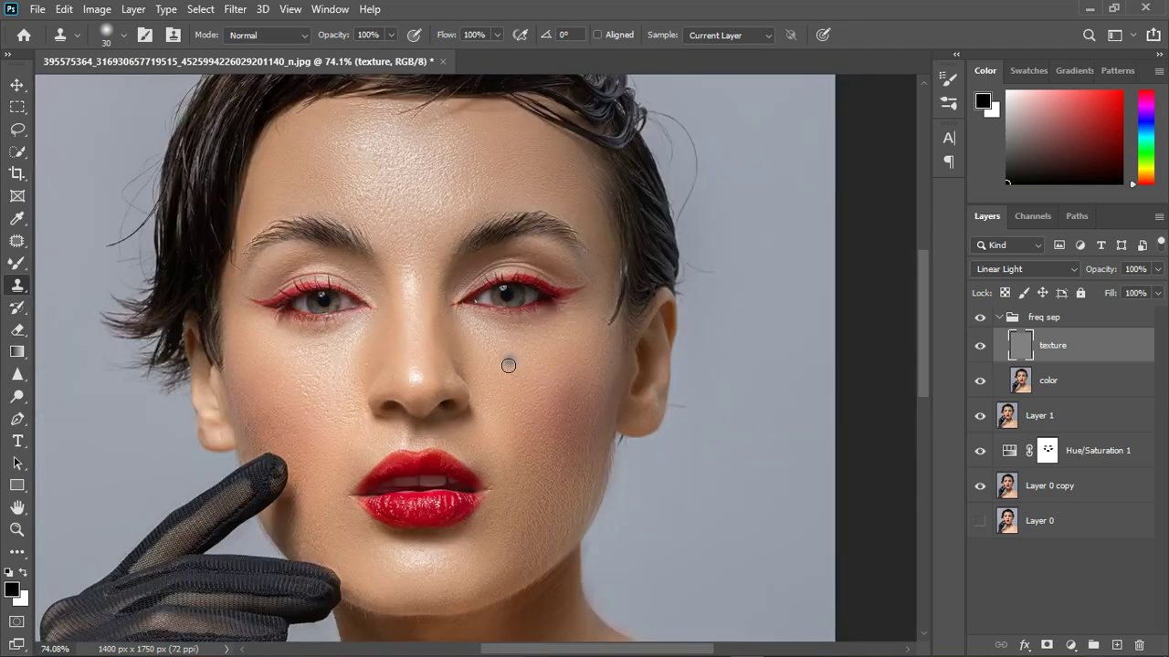
pyautogui.scroll(4, 415, 171)
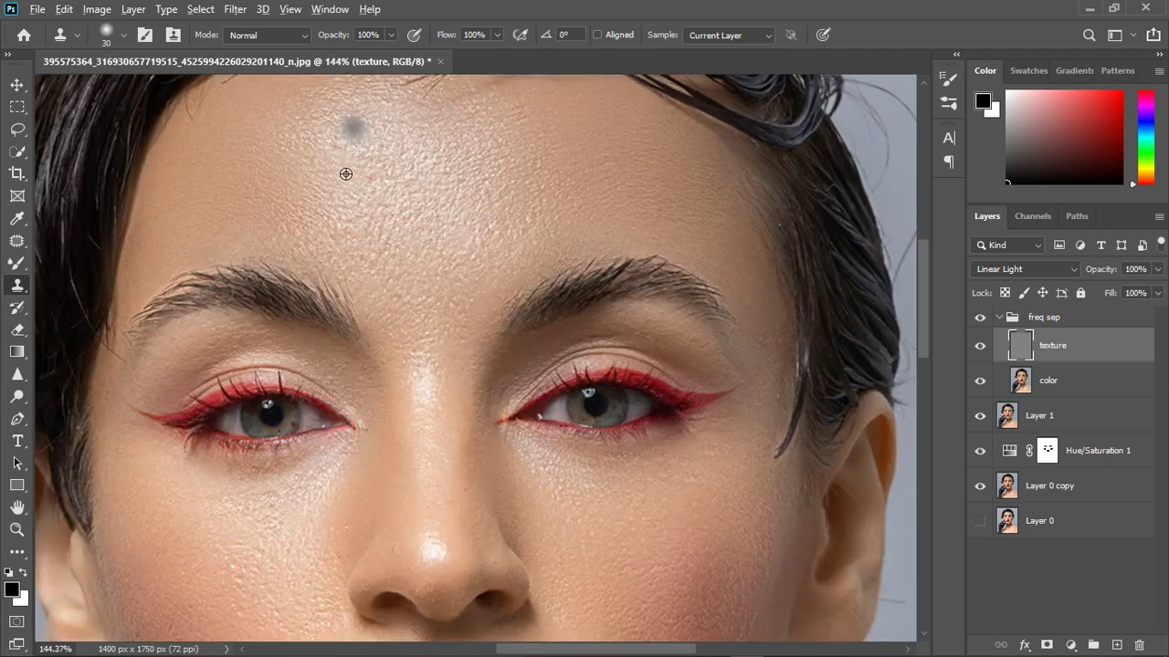
pyautogui.click(568, 187)
pyautogui.scroll(-4, 571, 190)
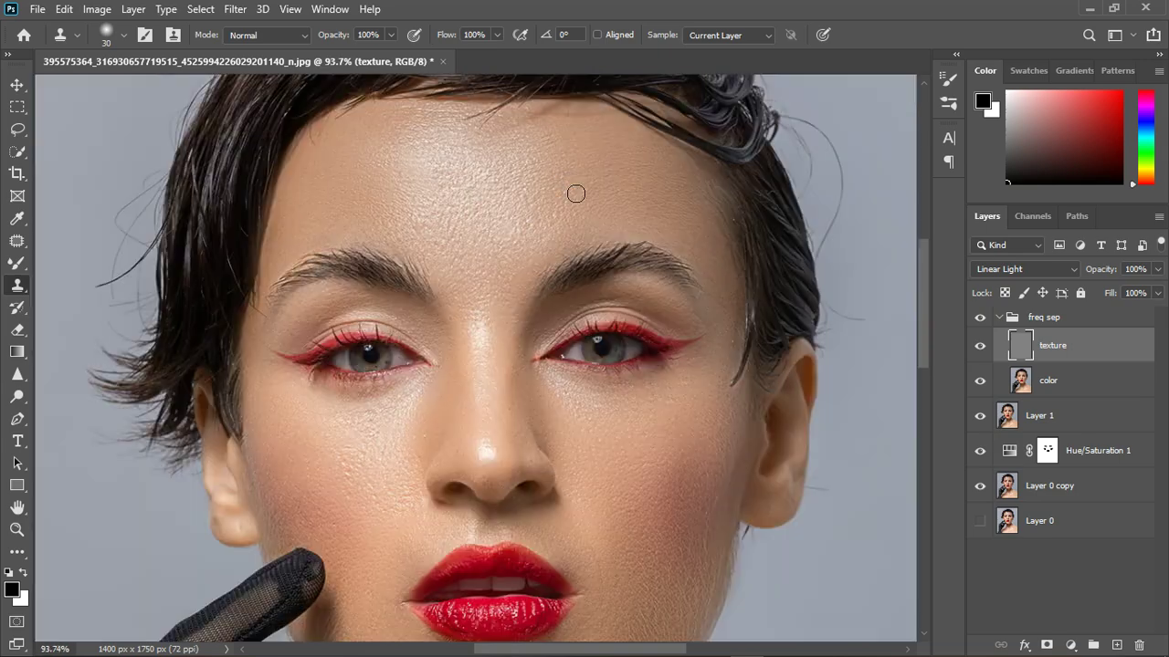
# Sample clean texture on the lower lip with the Clone Stamp on the texture layer.
pyautogui.scroll(6, 523, 484)
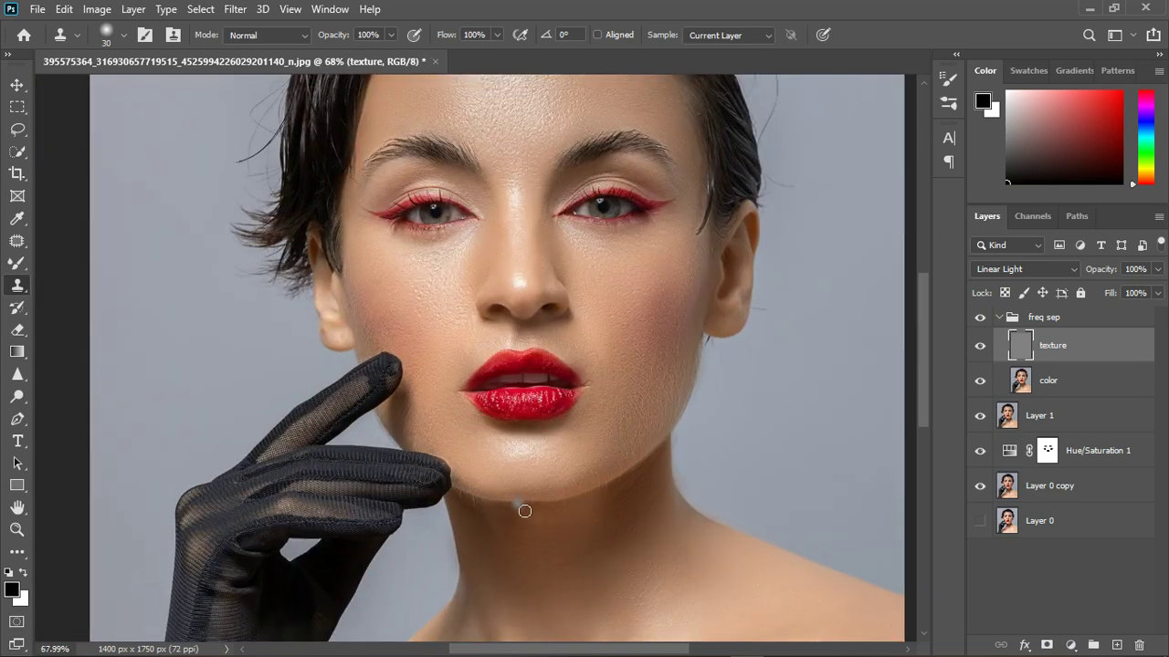
pyautogui.scroll(2, 546, 350)
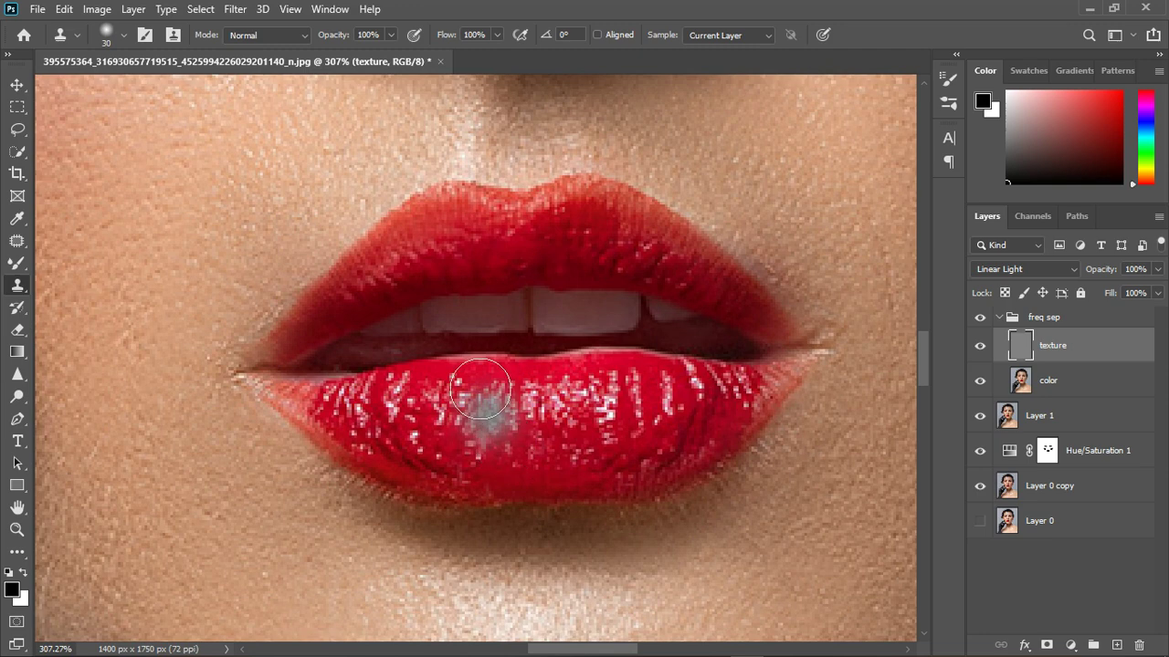
pyautogui.keyDown('alt'); pyautogui.click(499, 463); pyautogui.keyUp('alt')
# Select the color layer and set the Mixer Brush size to 15 px for the lips.
pyautogui.click(1080, 390)
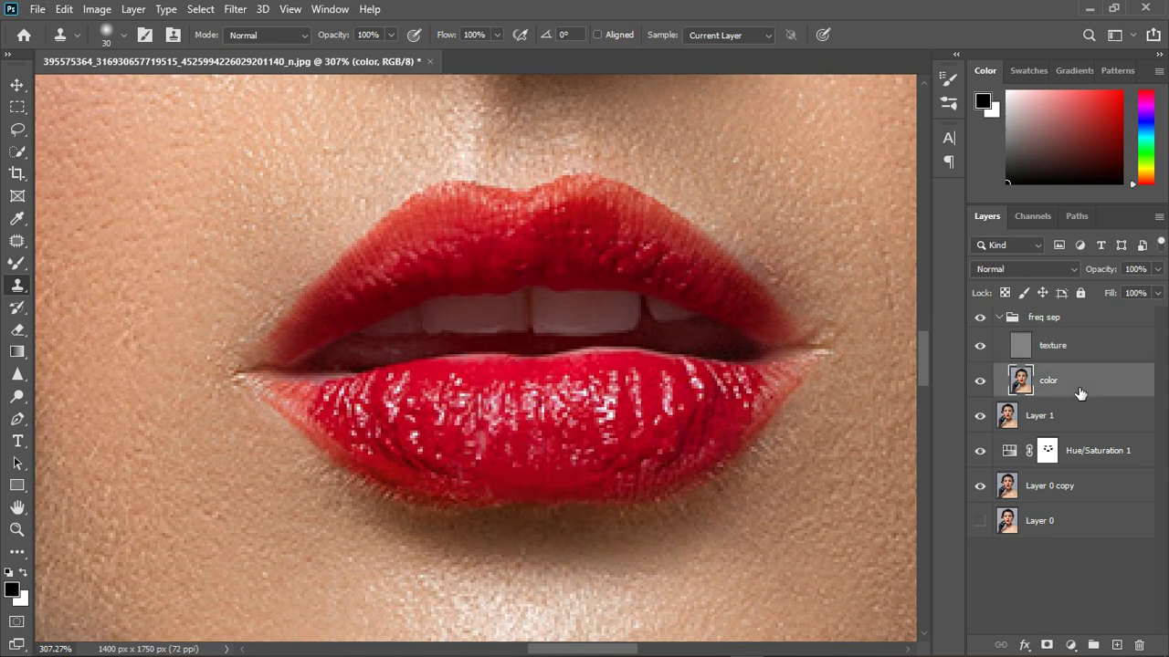
pyautogui.click(17, 263)
pyautogui.press('[')
pyautogui.press('[')
pyautogui.press('[')
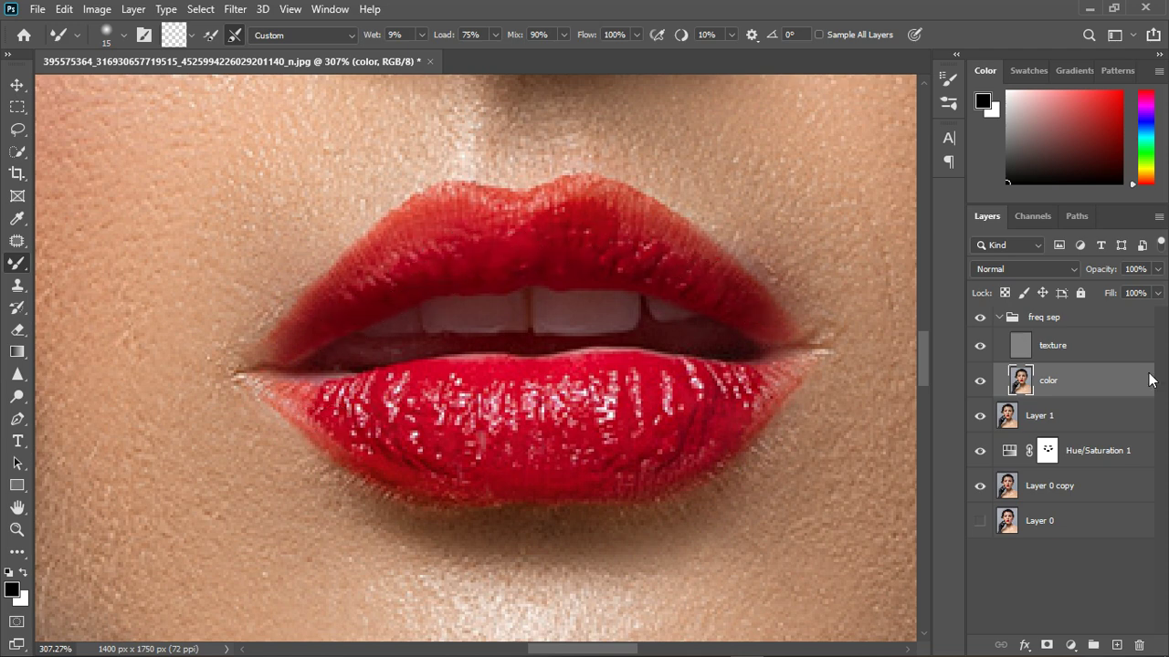
# Clone smooth texture over the highlights and creases of the upper lip on the texture layer, reducing the Clone Stamp to 15 px.
pyautogui.click(1117, 347)
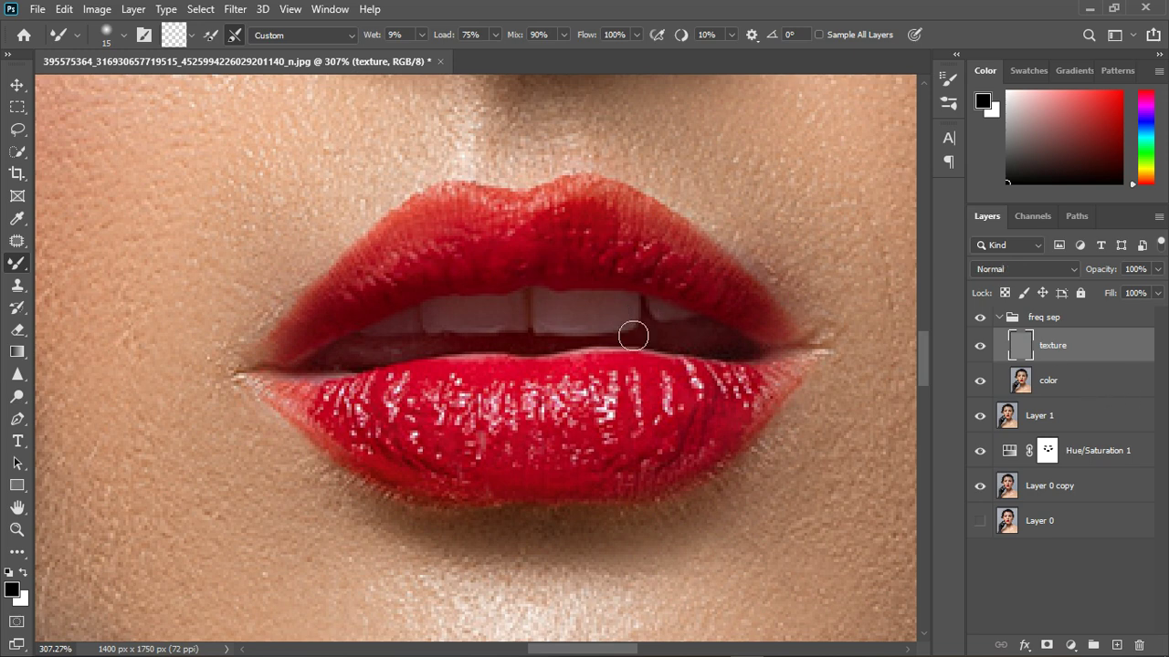
pyautogui.hotkey('ctrl', 'shift', 'z')
pyautogui.click(17, 285)
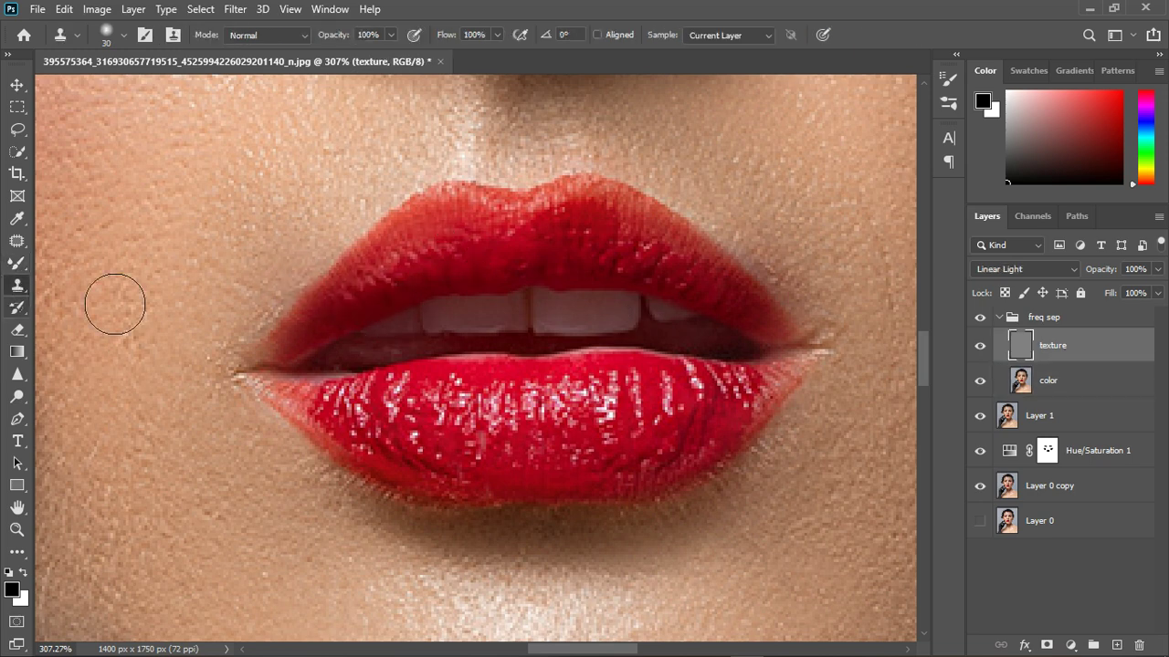
pyautogui.hotkey('ctrl', 'alt', 'z')
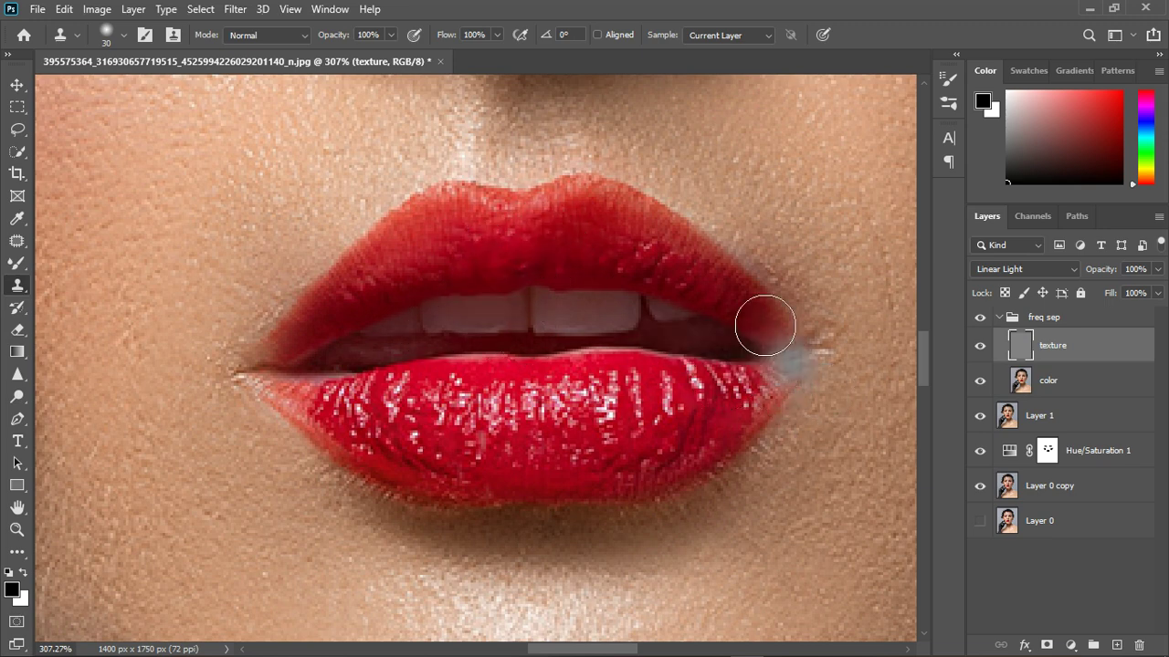
pyautogui.press('[')
pyautogui.press('[')
pyautogui.press('[')
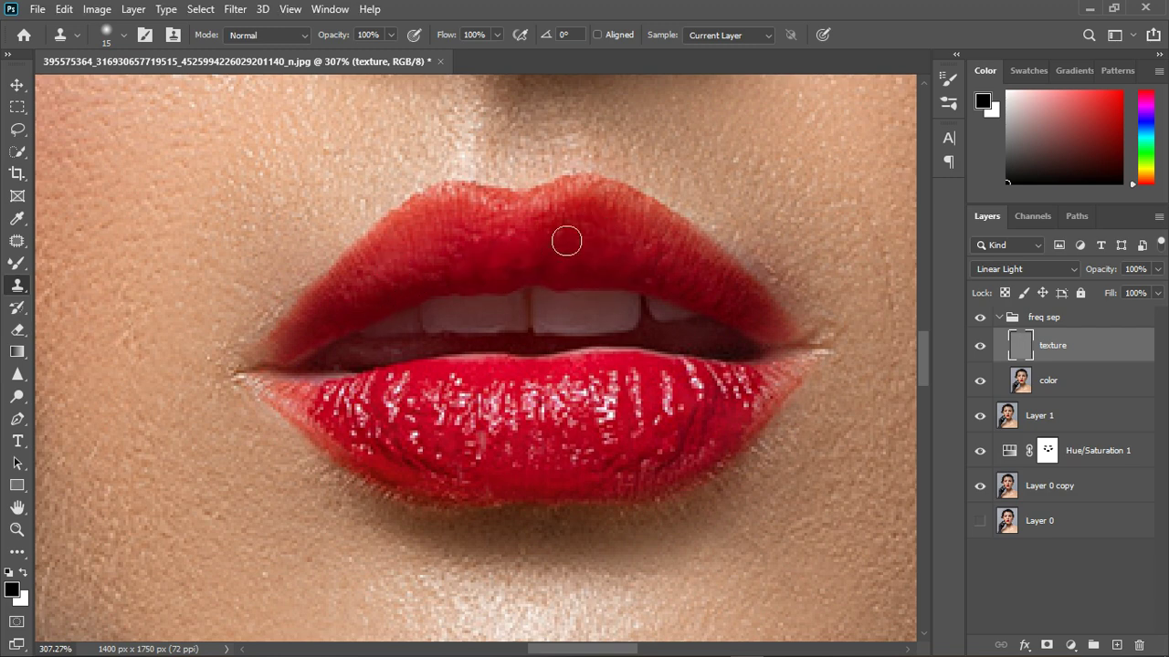
# Sample clean texture on the lower lip and clone it over the highlight specks and the uneven lower edge.
pyautogui.scroll(-2, 615, 229)
pyautogui.scroll(4, 579, 373)
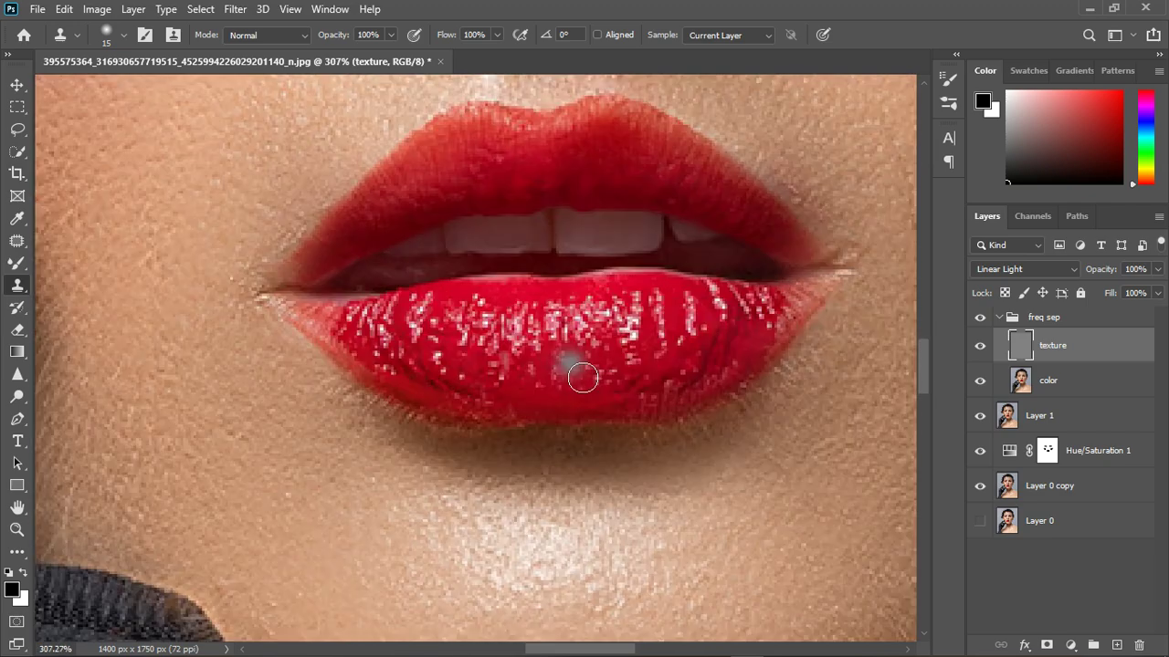
pyautogui.keyDown('alt'); pyautogui.click(479, 390); pyautogui.keyUp('alt')
pyautogui.moveTo(357, 391)
pyautogui.mouseDown()
pyautogui.moveTo(373, 383)
pyautogui.moveTo(438, 405)
pyautogui.mouseUp()
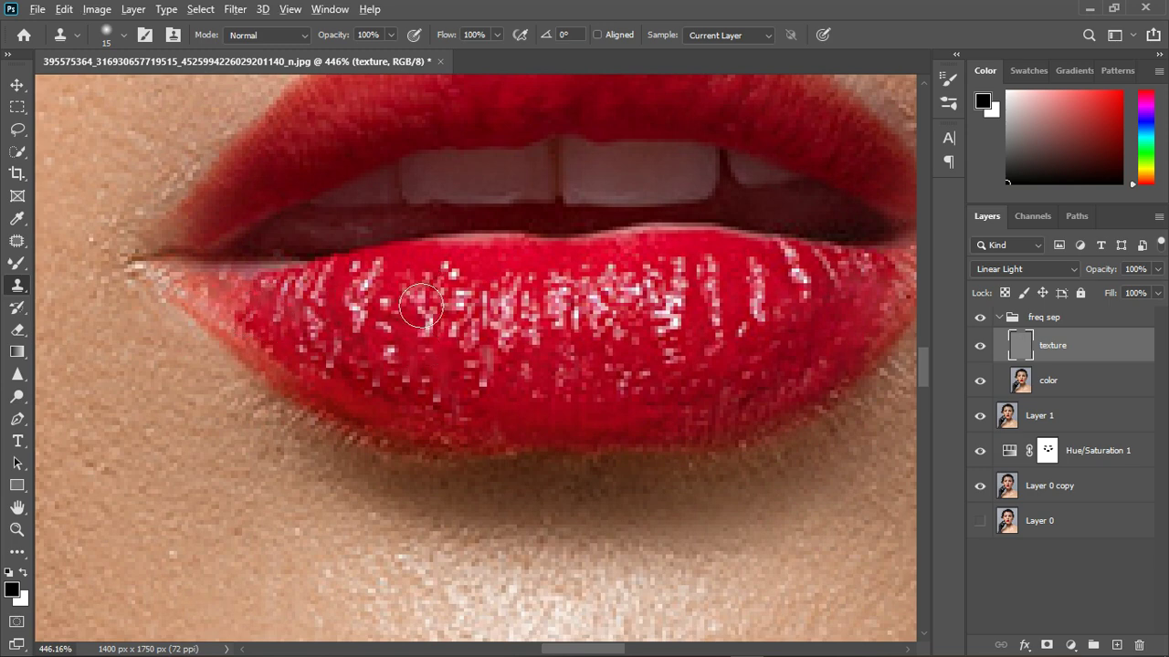
pyautogui.scroll(-3, 478, 399)
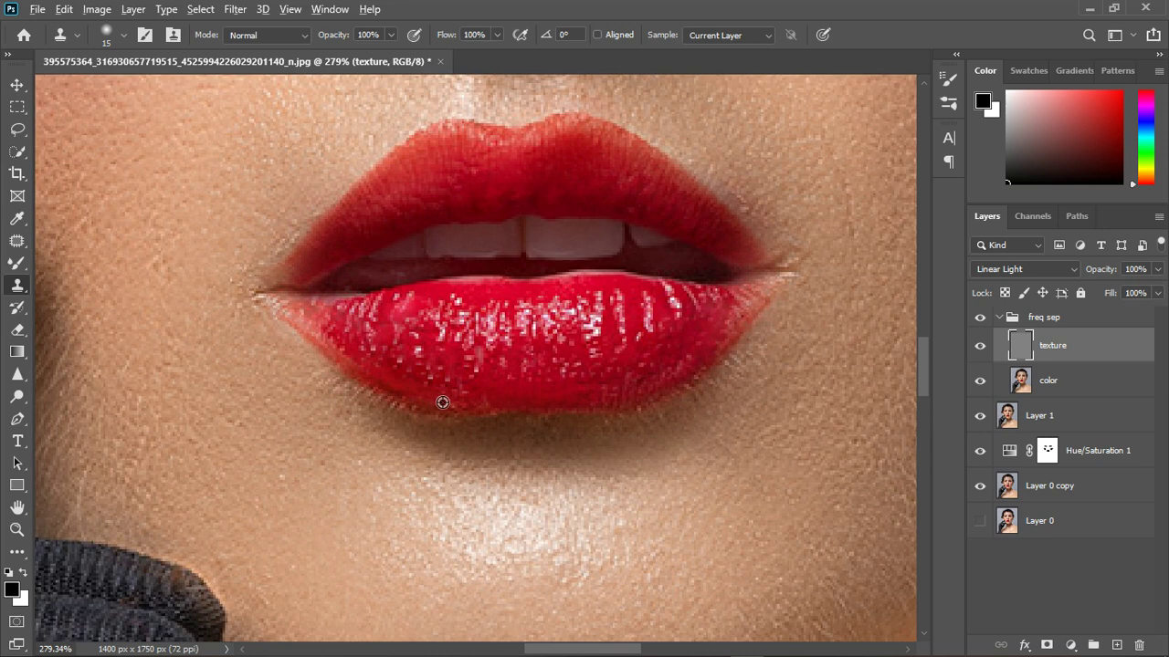
pyautogui.moveTo(371, 369); pyautogui.dragTo(438, 412)
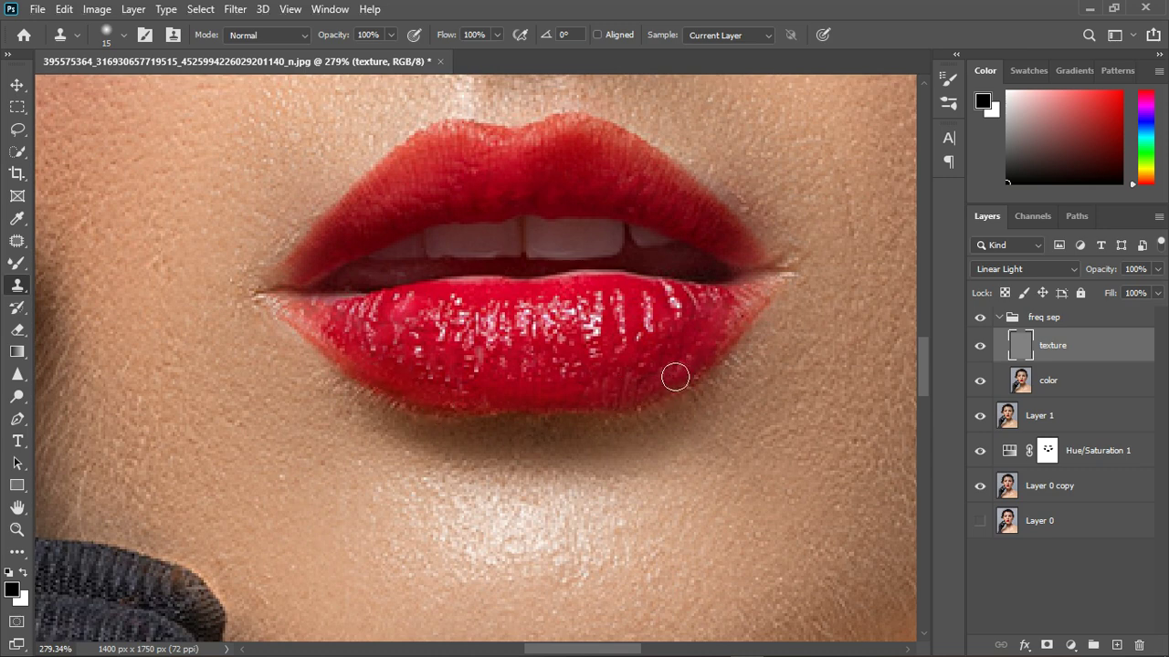
pyautogui.click(594, 375)
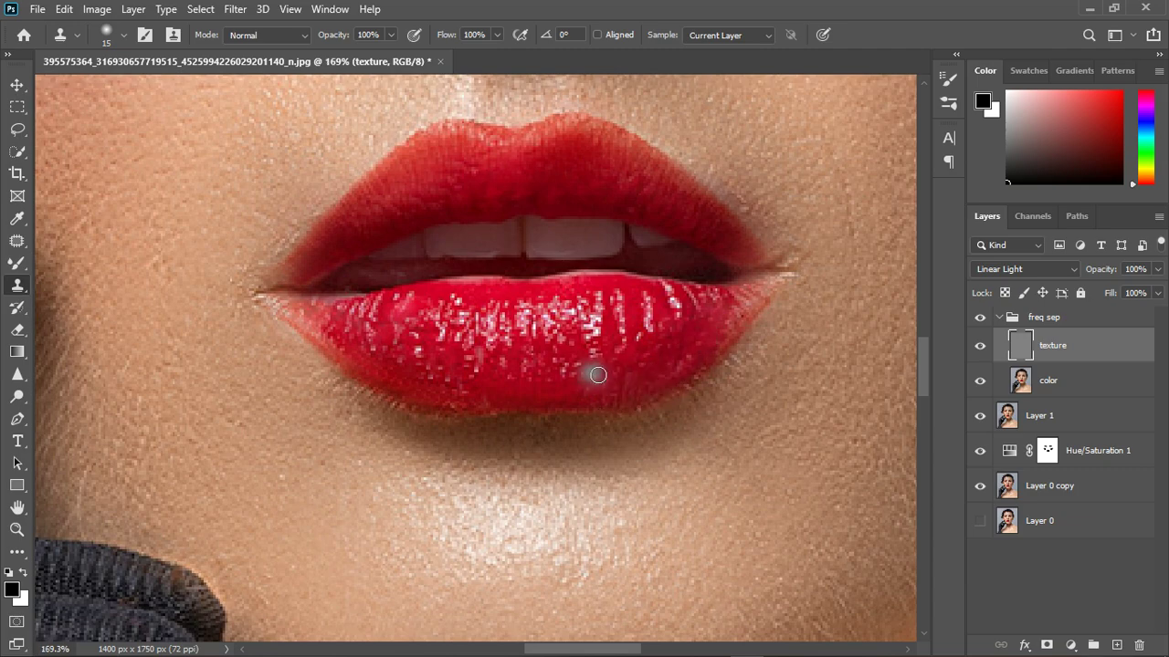
# Examine the retouched lips and skin both in the full portrait and close up.
pyautogui.scroll(-6, 598, 376)
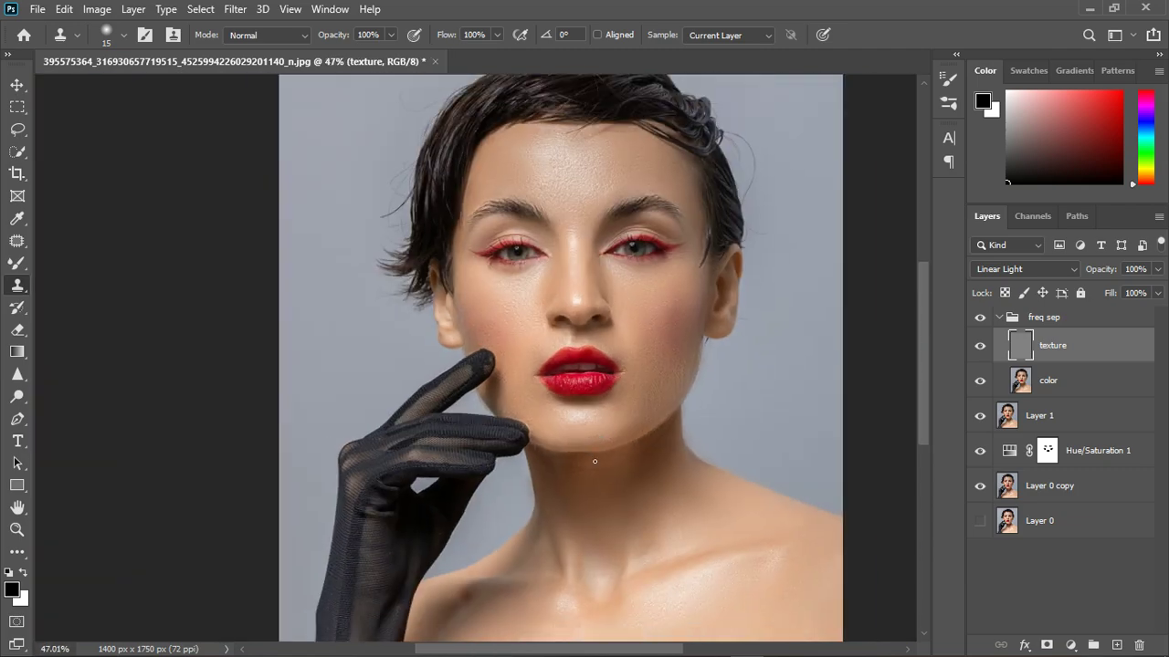
pyautogui.scroll(4, 616, 447)
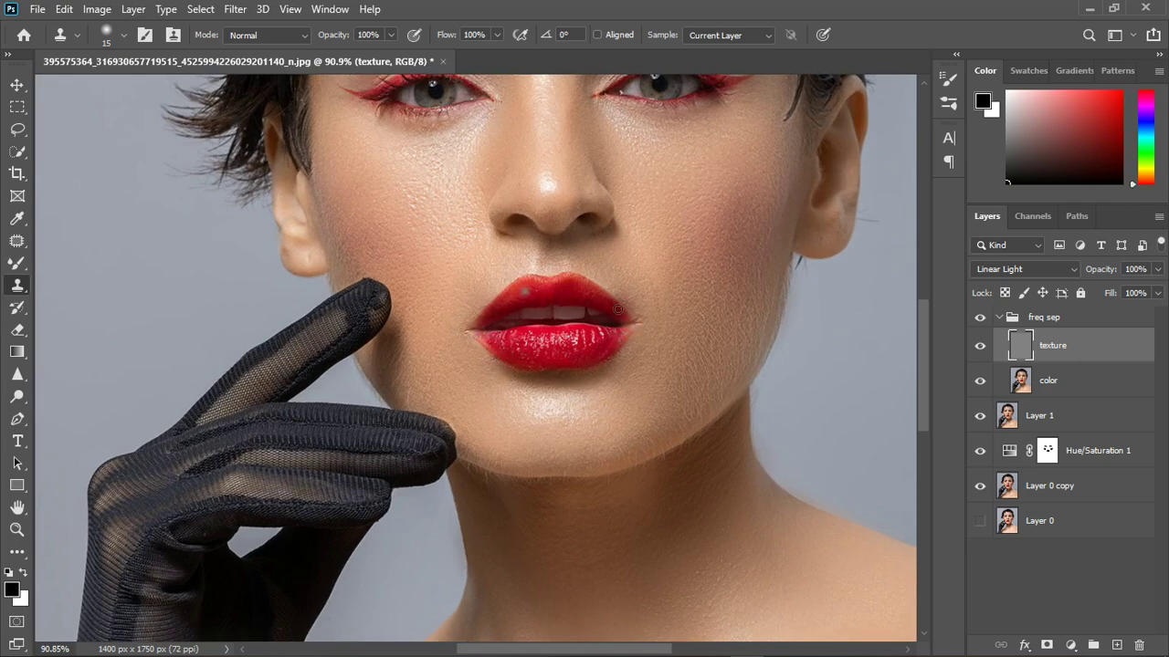
pyautogui.scroll(-5, 591, 309)
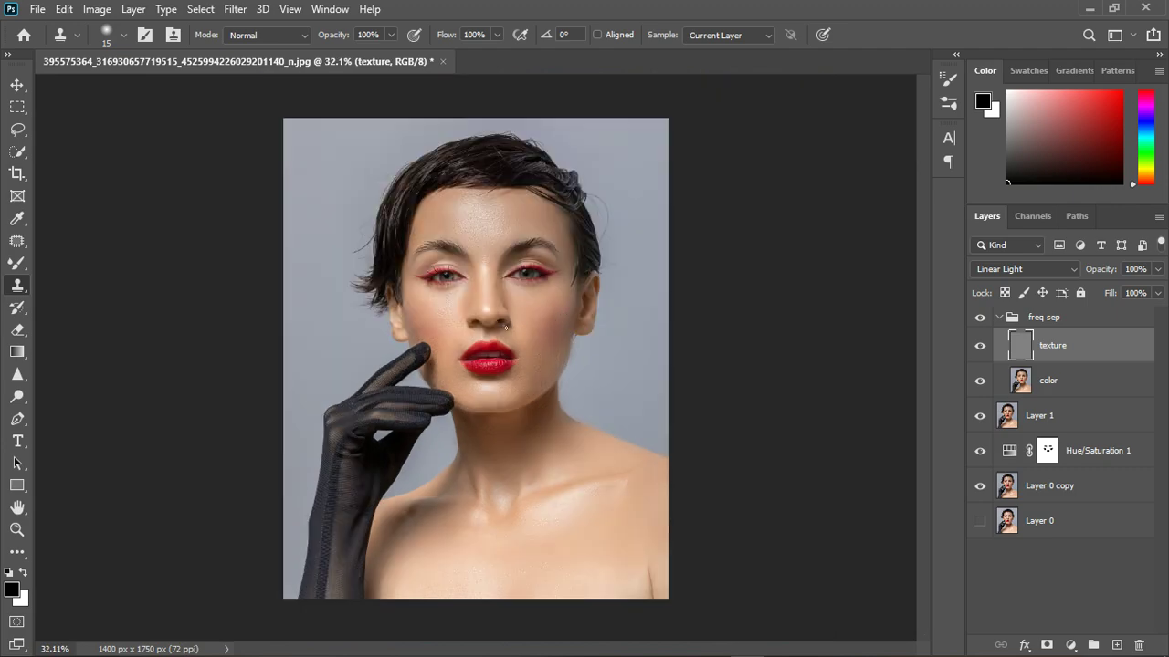
pyautogui.scroll(5, 491, 294)
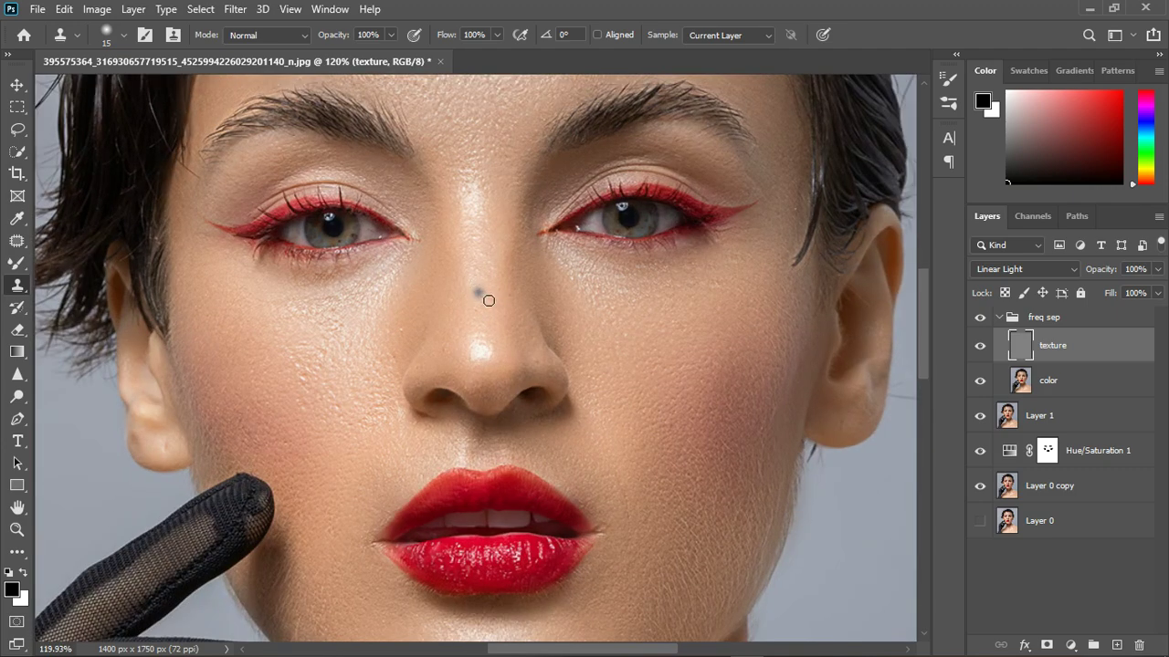
pyautogui.scroll(3, 491, 294)
pyautogui.scroll(-1, 387, 362)
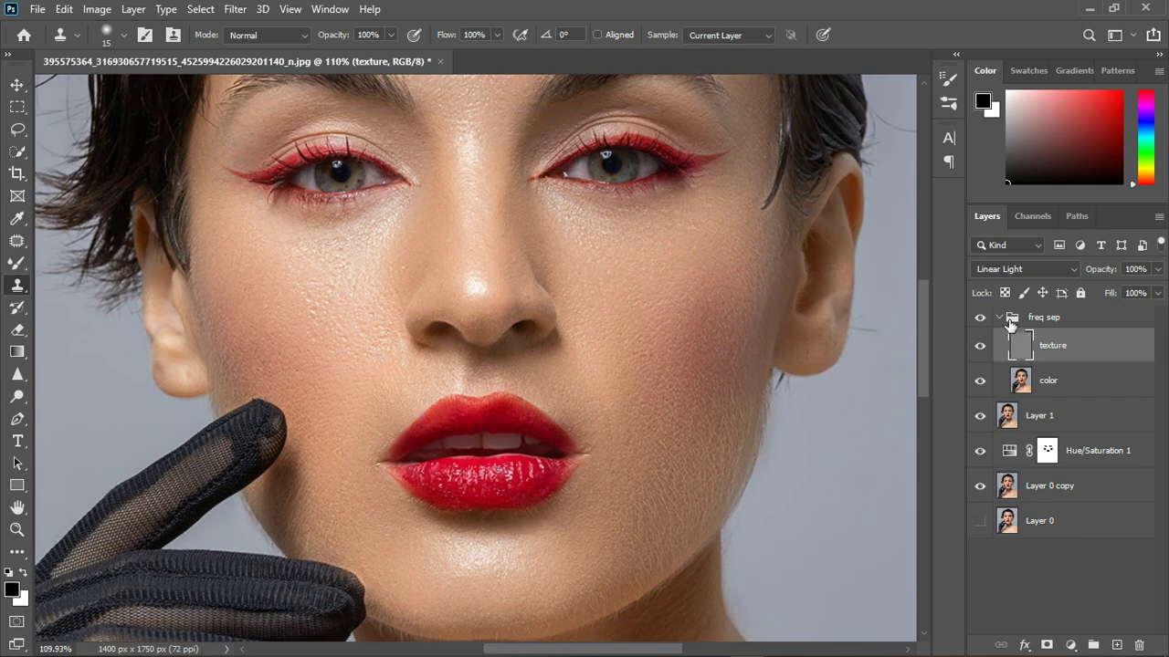
# Collapse the freq sep group and add a Hue/Saturation adjustment layer above it.
pyautogui.click(1009, 321)
pyautogui.click(1078, 644)
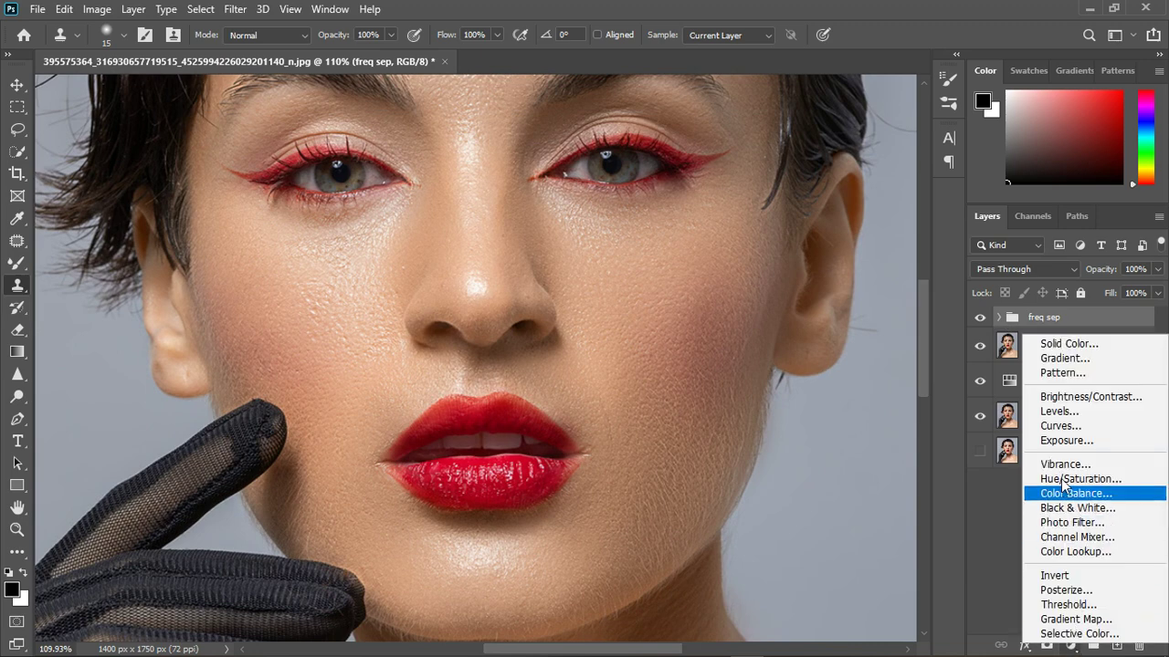
pyautogui.click(1074, 478)
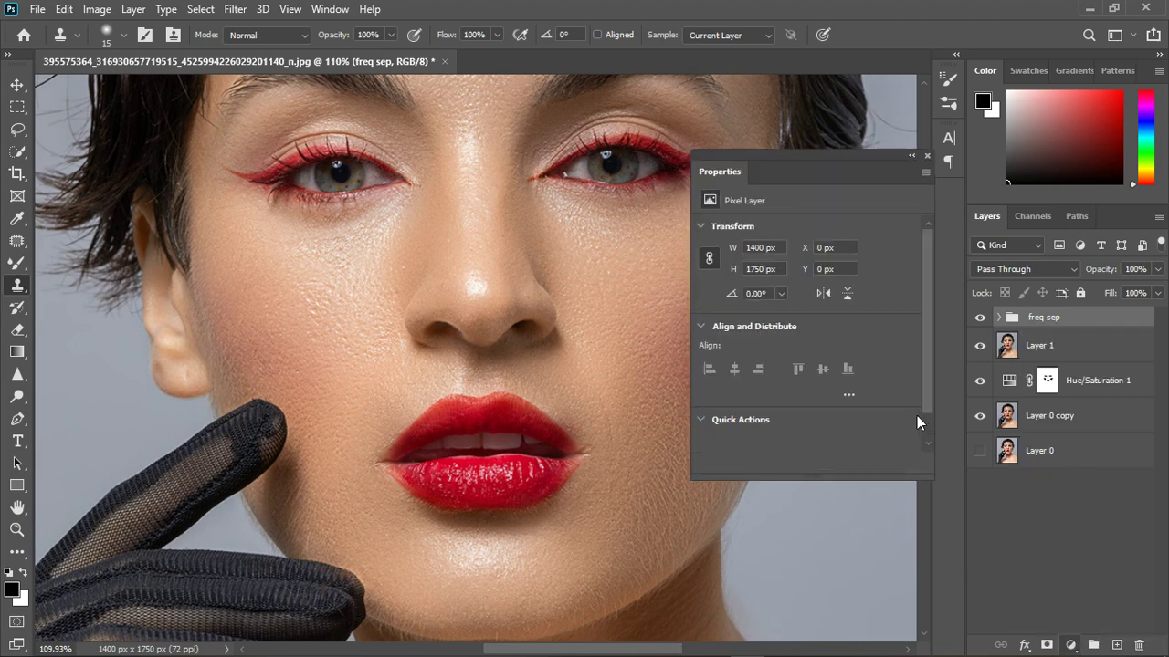
# Mask the Hue/Saturation 2 adjustment to the skin tones with Color Range, sampling skin beside the eye with Fuzziness 32.
pyautogui.click(203, 10)
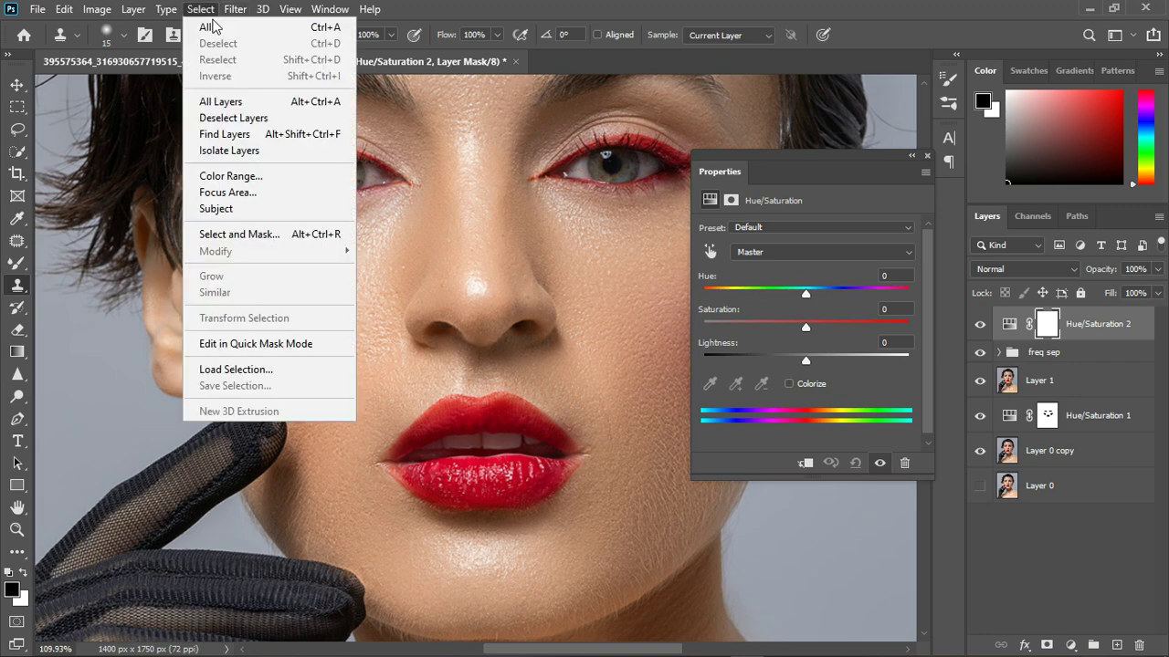
pyautogui.click(233, 176)
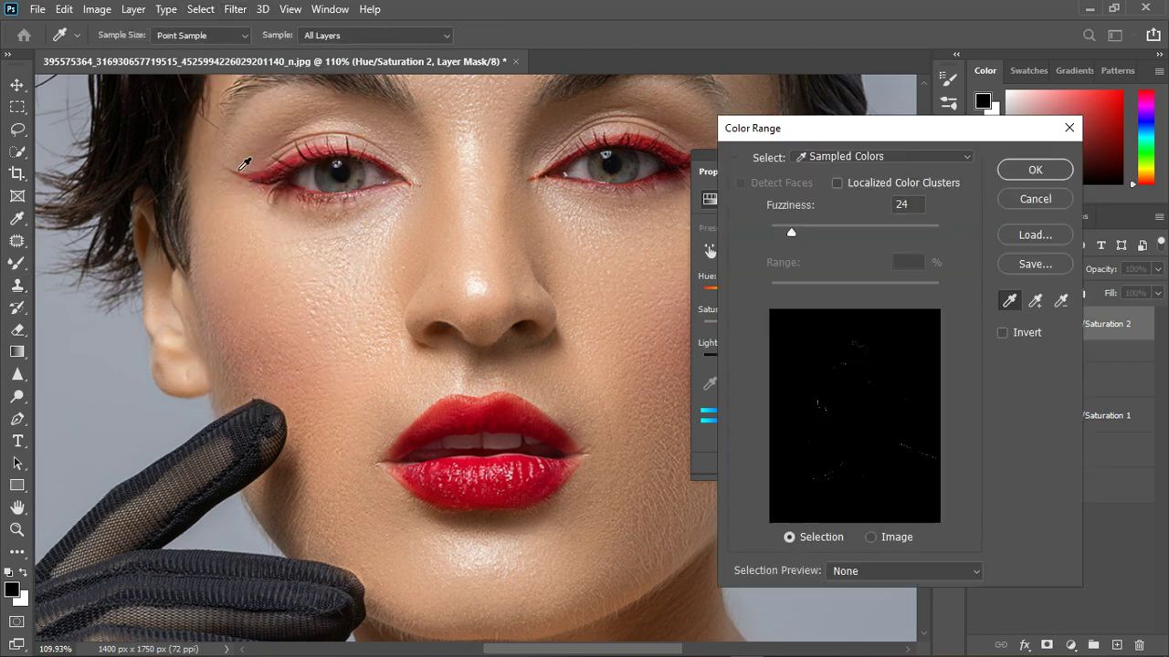
pyautogui.click(242, 160)
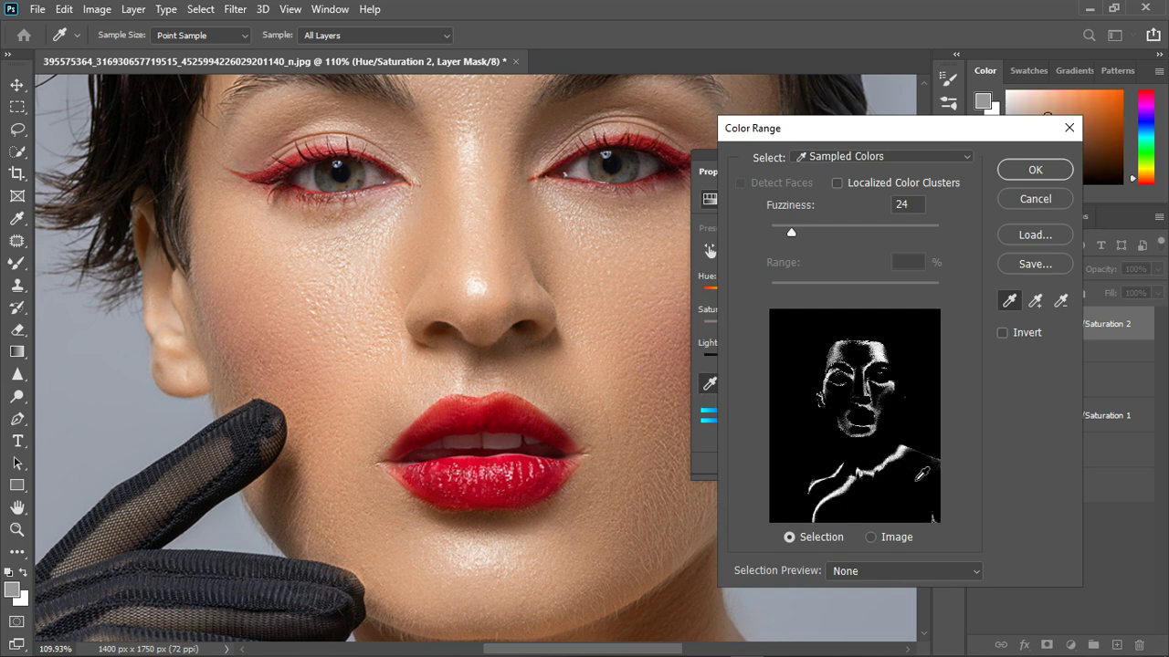
pyautogui.moveTo(790, 233); pyautogui.dragTo(798, 230)
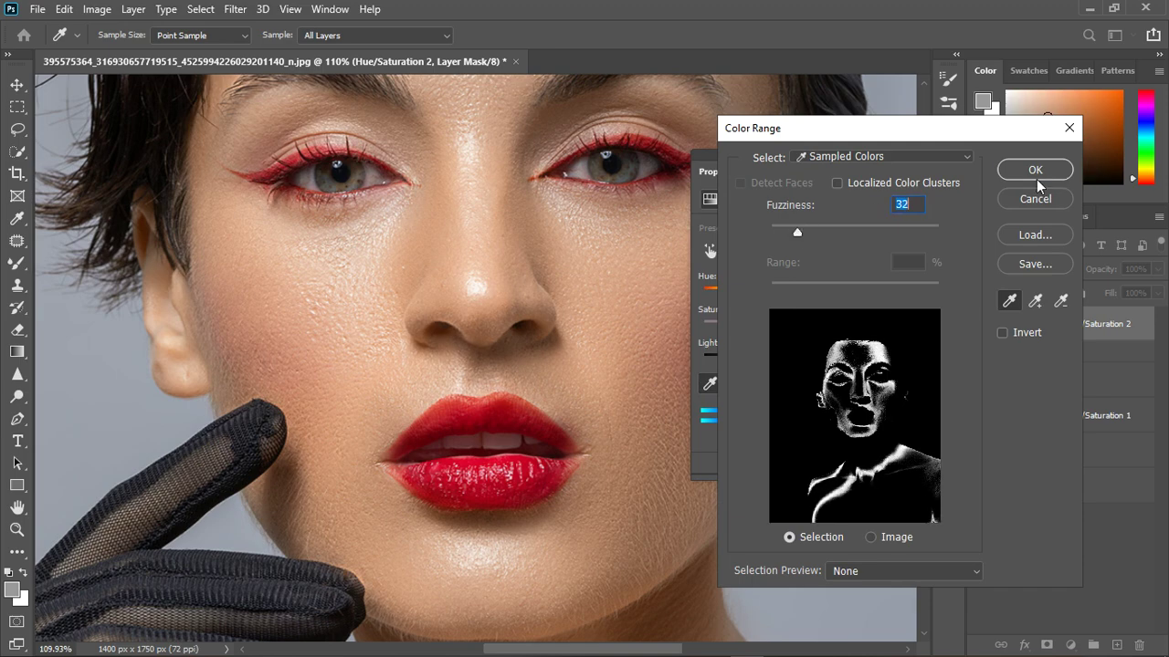
pyautogui.click(1035, 171)
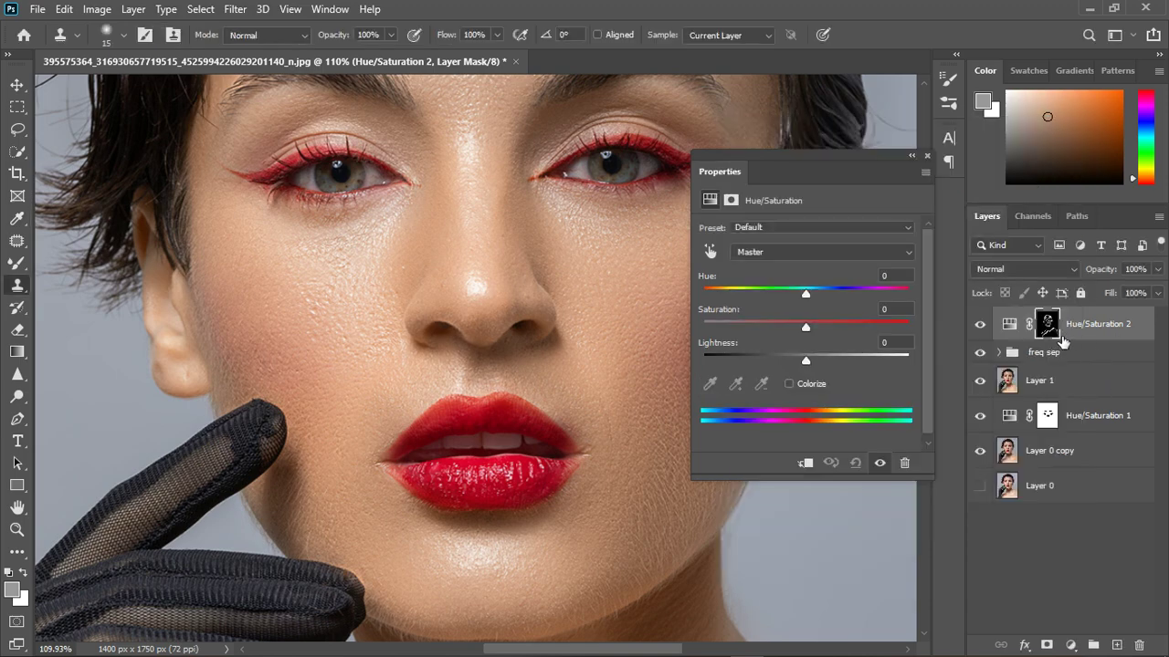
# Set the masked adjustment's Saturation to +9, compare the portrait with and without it, and close its settings.
pyautogui.scroll(-2, 379, 342)
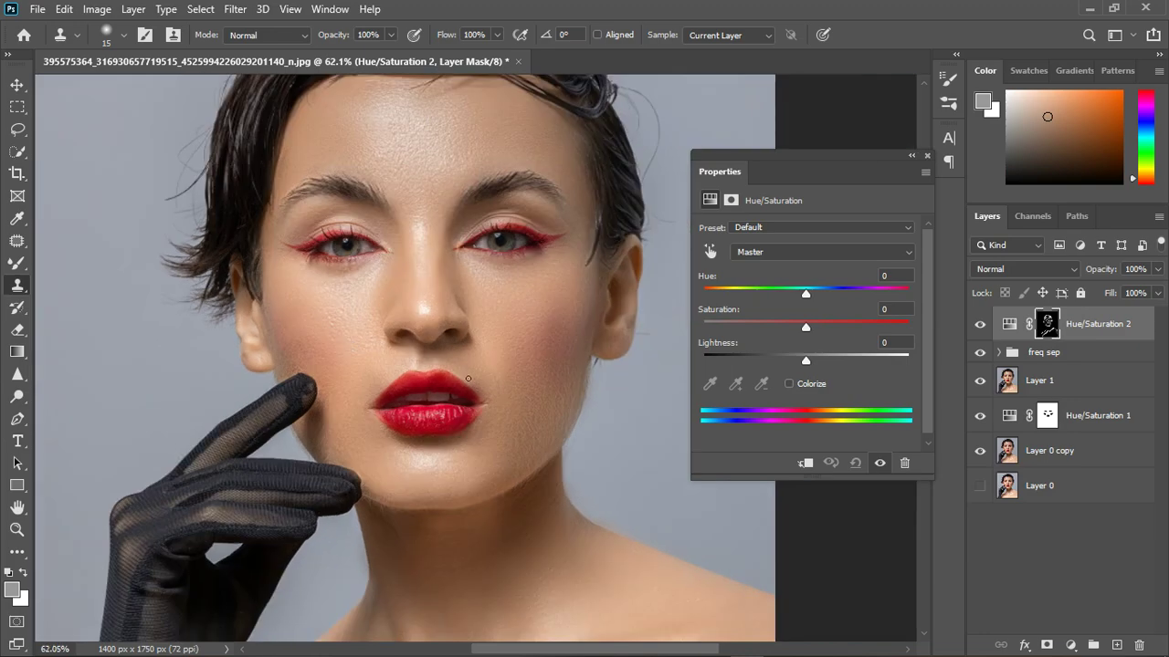
pyautogui.moveTo(833, 325); pyautogui.dragTo(815, 323)
pyautogui.click(882, 465)
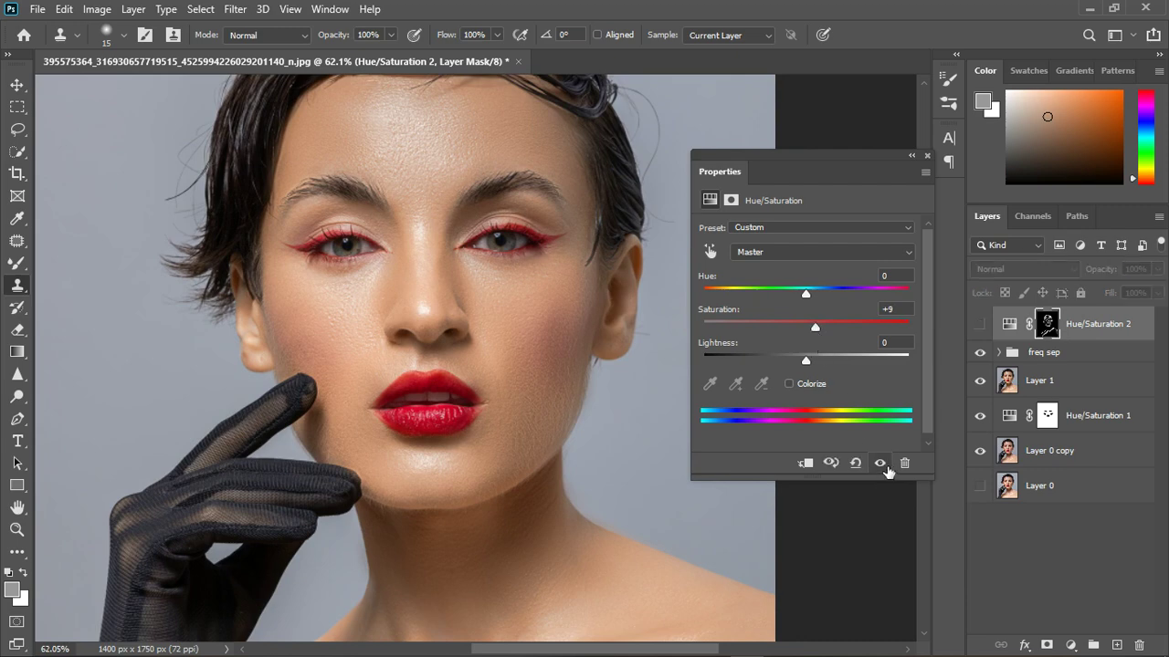
pyautogui.click(882, 465)
pyautogui.scroll(-2, 477, 275)
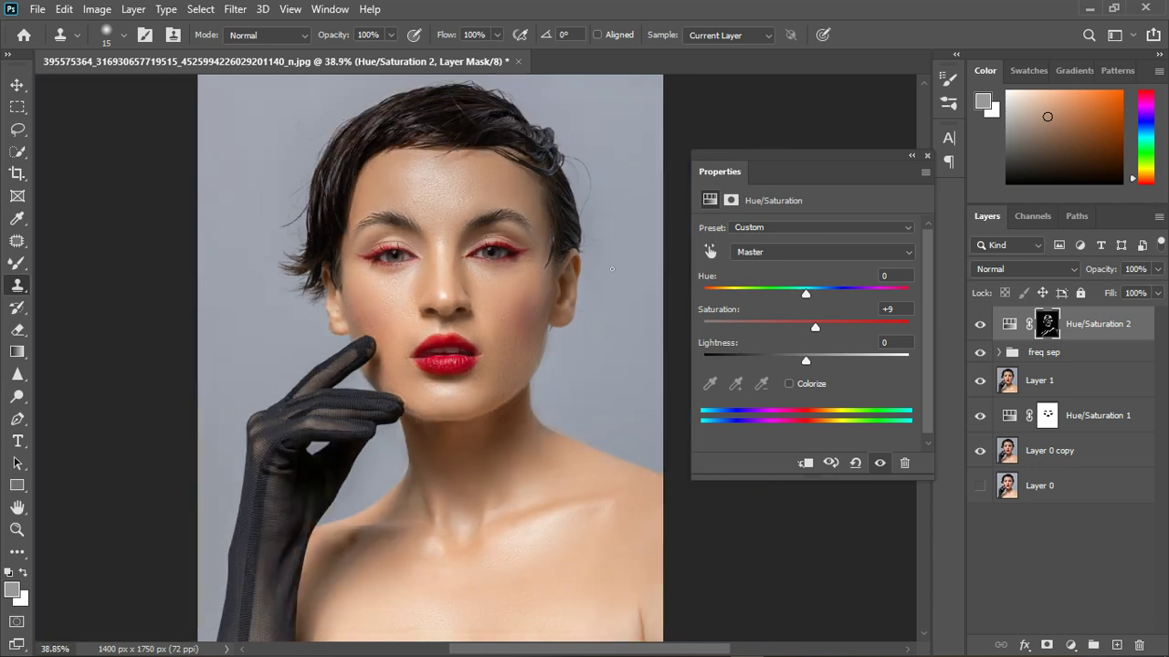
pyautogui.click(928, 159)
# Stamp all visible layers into a new top layer and open it in the Liquify filter.
pyautogui.scroll(-1, 564, 416)
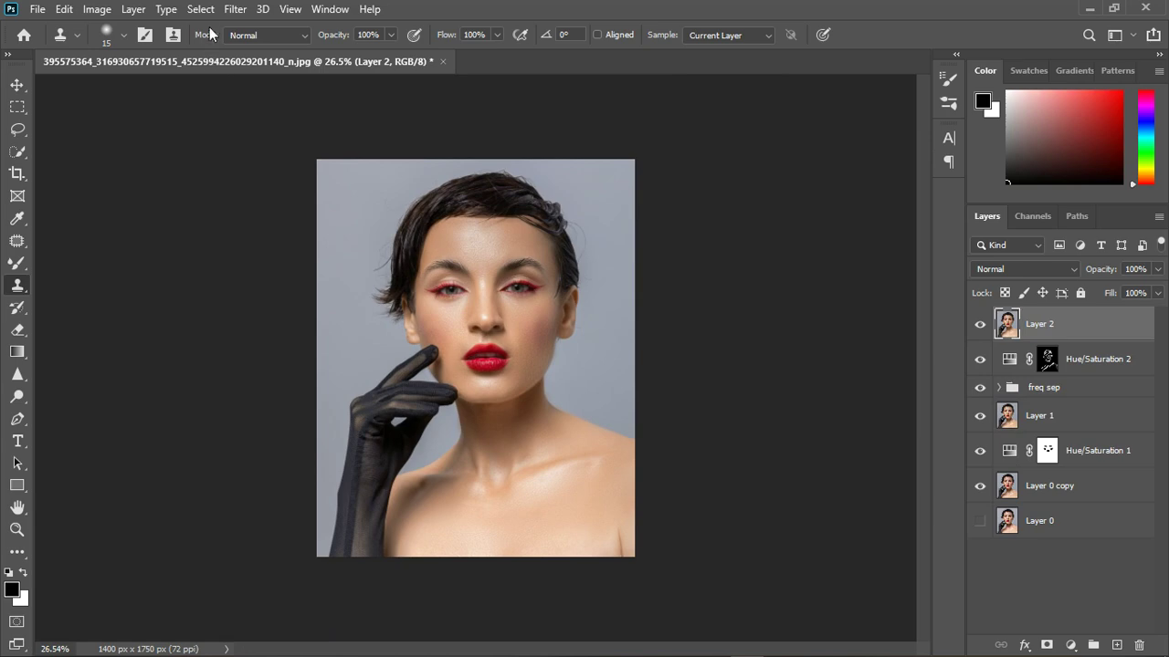
pyautogui.click(234, 11)
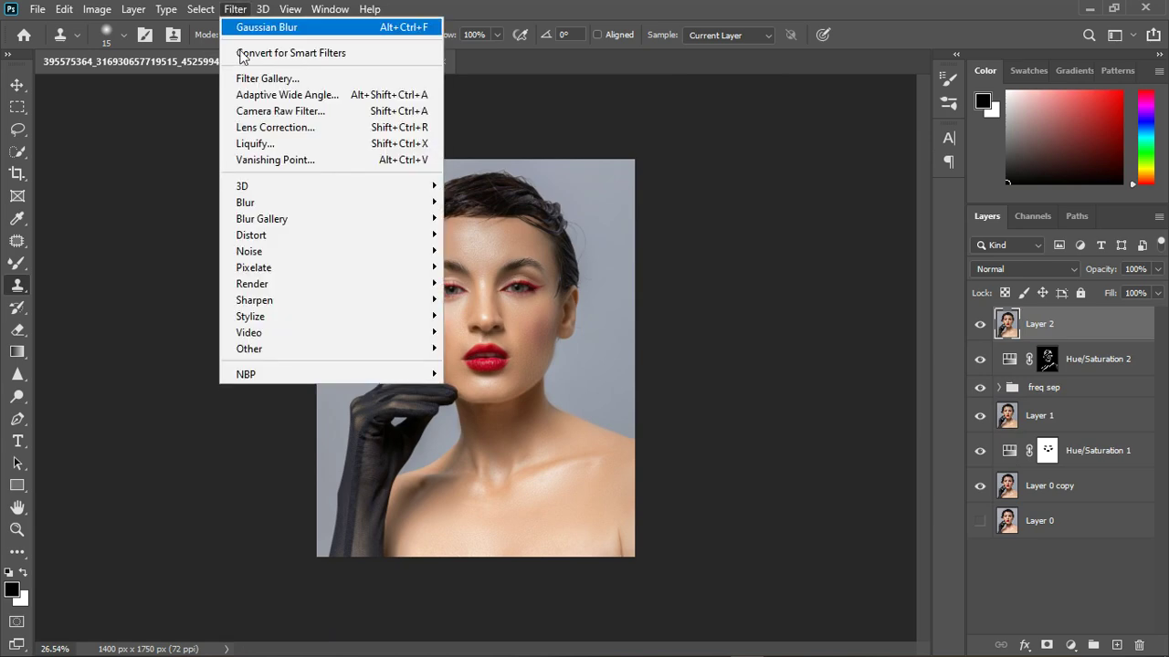
pyautogui.click(256, 144)
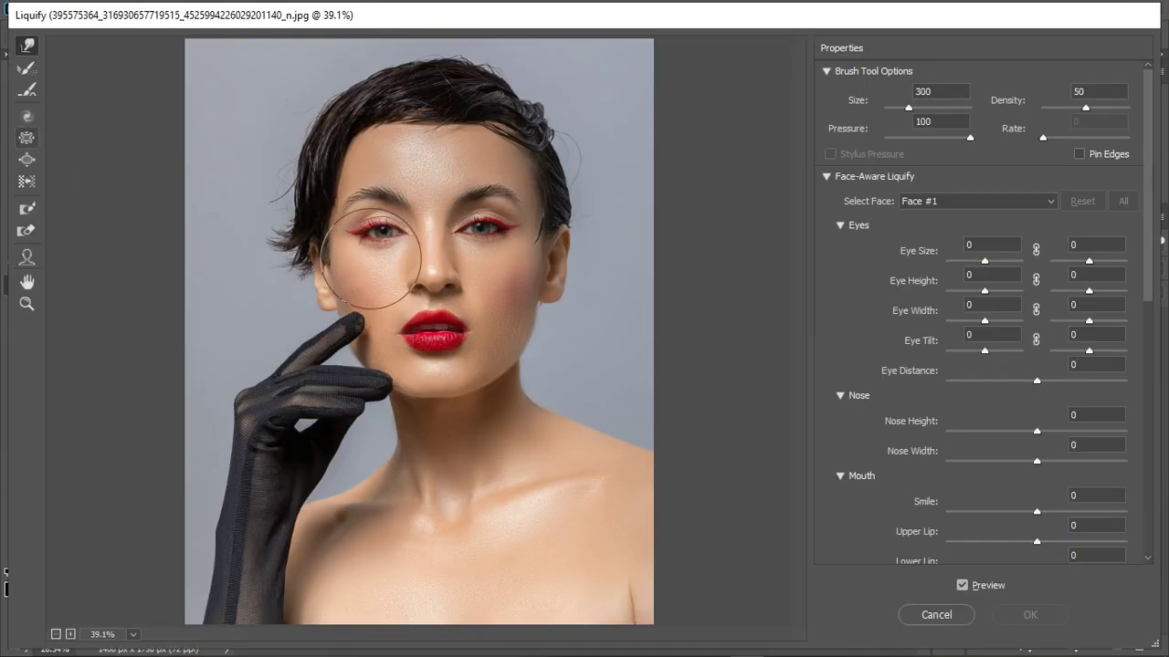
# Nudge the corner of the lips slightly with the Forward Warp tool at brush size 175.
pyautogui.scroll(5, 417, 273)
pyautogui.scroll(2, 429, 271)
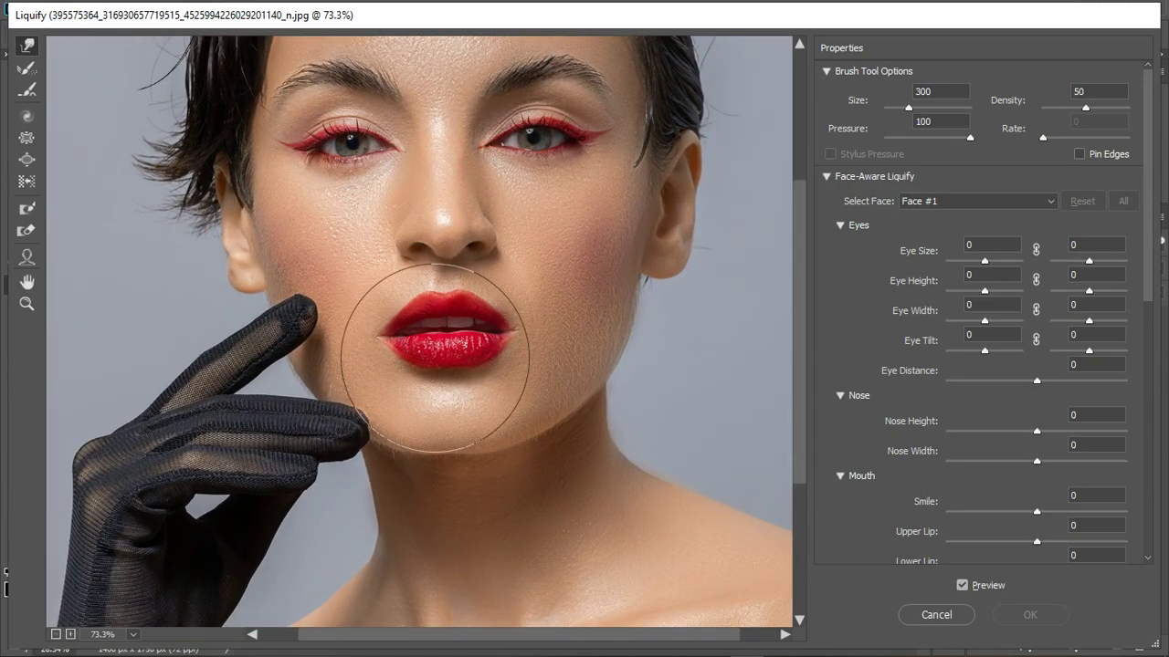
pyautogui.press('[')
pyautogui.press('[')
pyautogui.press('[')
pyautogui.press('[')
pyautogui.press('[')
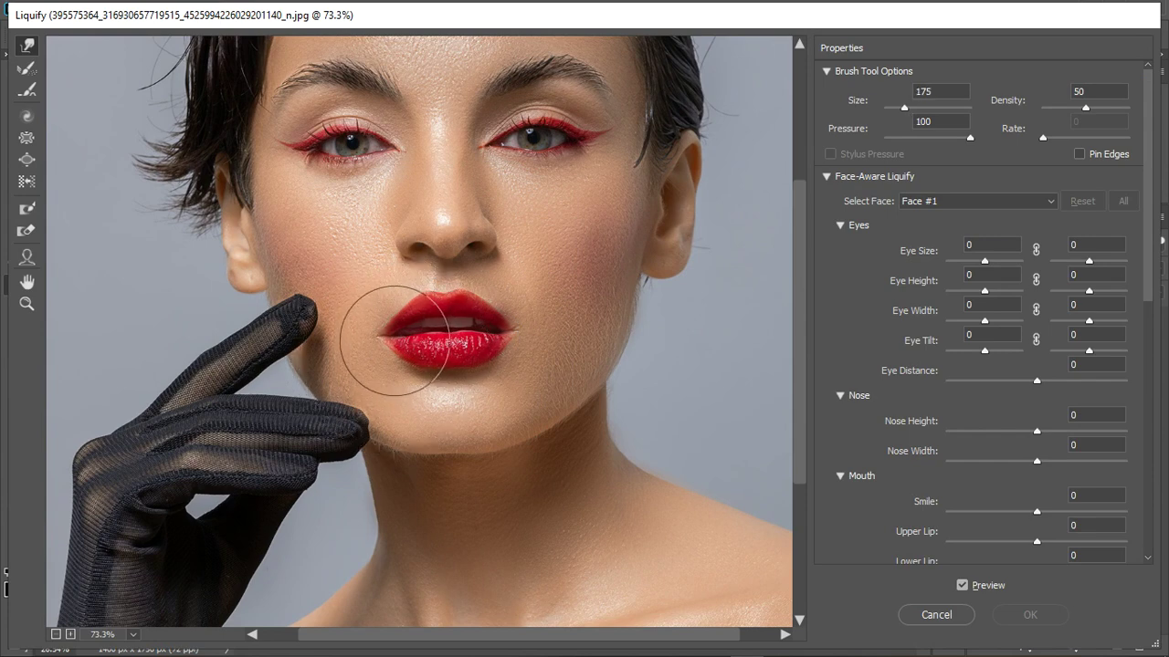
pyautogui.moveTo(496, 350); pyautogui.dragTo(502, 349)
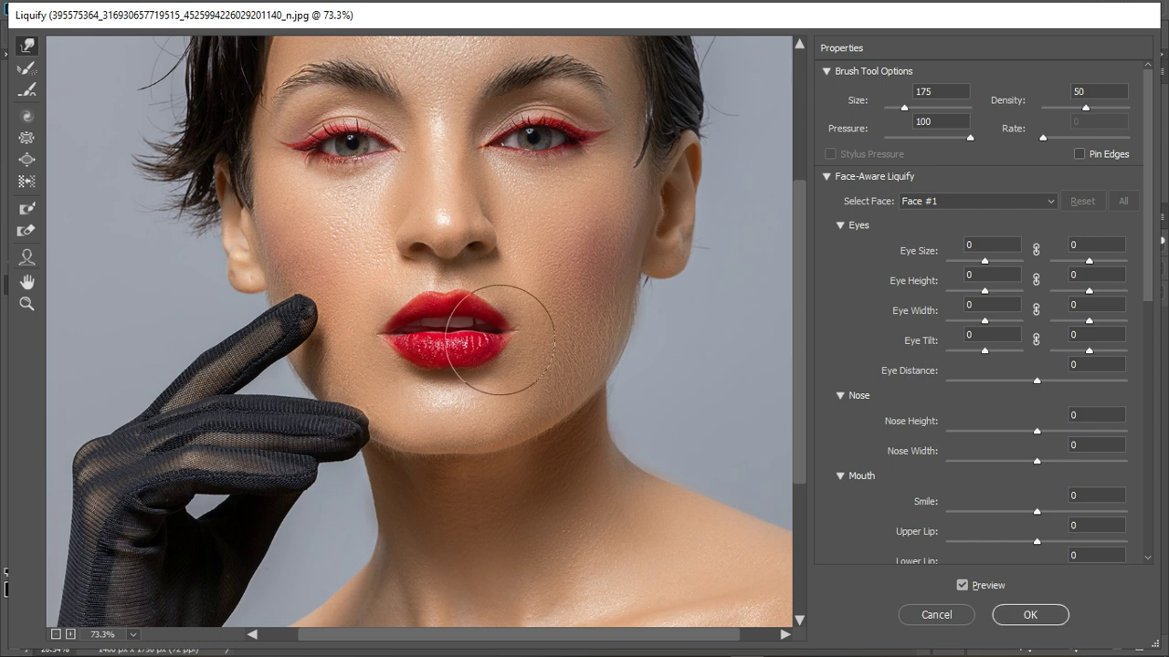
# Narrow the mouth slightly with the Face tool in Liquify and check the face outline.
pyautogui.click(26, 257)
pyautogui.moveTo(520, 343)
pyautogui.moveTo(510, 343); pyautogui.dragTo(504, 343)
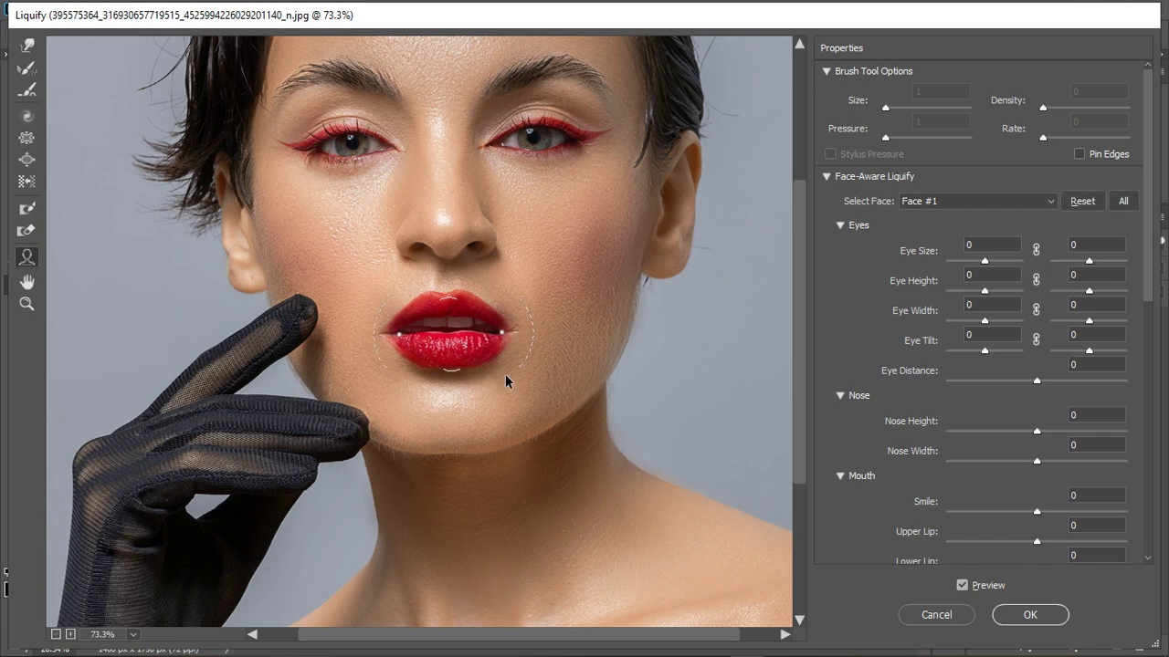
pyautogui.moveTo(350, 141)
pyautogui.scroll(-3, 551, 280)
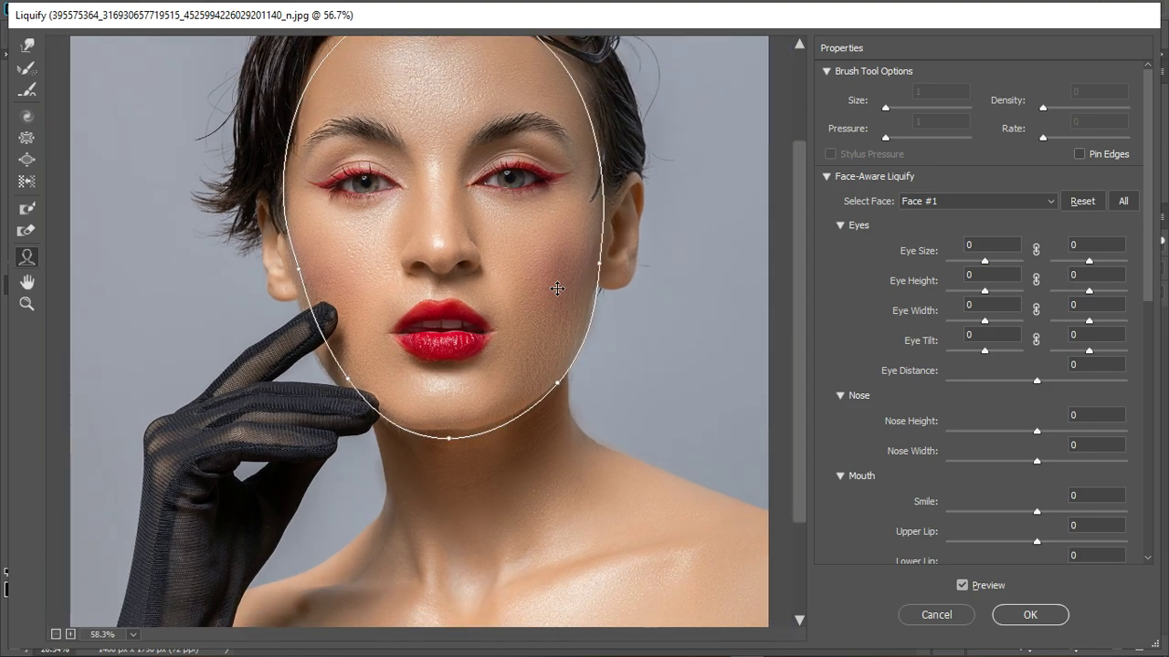
pyautogui.scroll(-2, 551, 279)
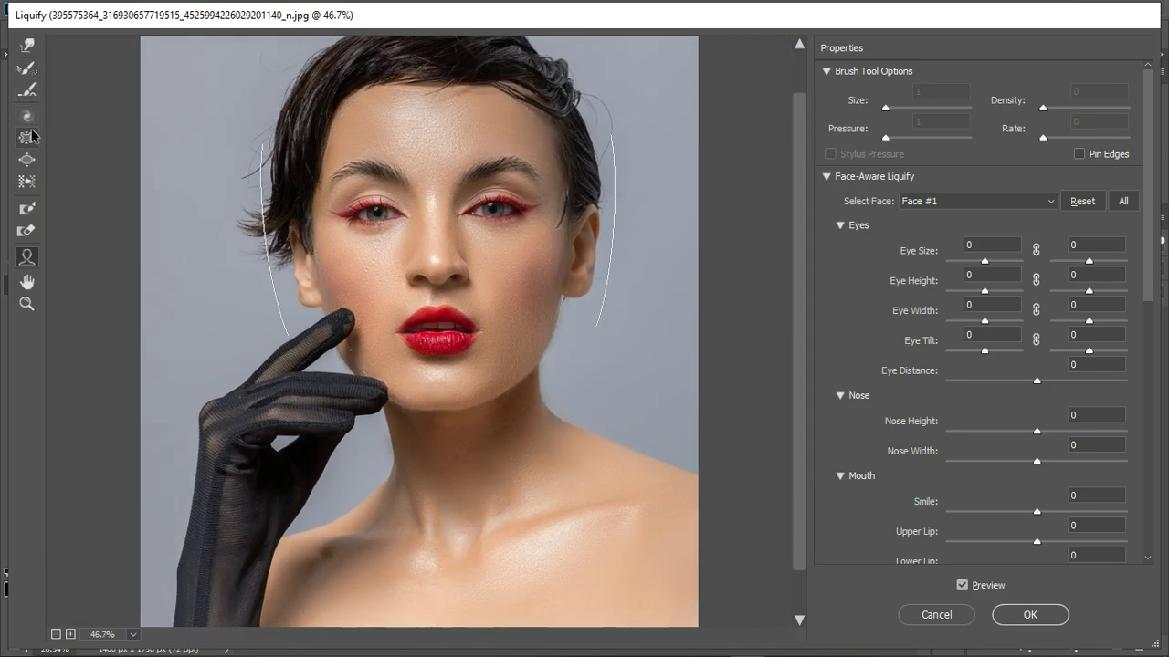
# Switch to the Twirl Clockwise tool in Liquify and enlarge its brush to size 1100.
pyautogui.click(28, 116)
pyautogui.press(']')
pyautogui.press(']')
pyautogui.press(']')
pyautogui.press(']')
pyautogui.press(']')
pyautogui.press(']')
pyautogui.press(']')
pyautogui.press(']')
pyautogui.press(']')
pyautogui.press(']')
pyautogui.press(']')
pyautogui.press(']')
pyautogui.press(']')
pyautogui.press(']')
pyautogui.press(']')
pyautogui.press(']')
pyautogui.press(']')
pyautogui.press(']')
pyautogui.press(']')
pyautogui.press(']')
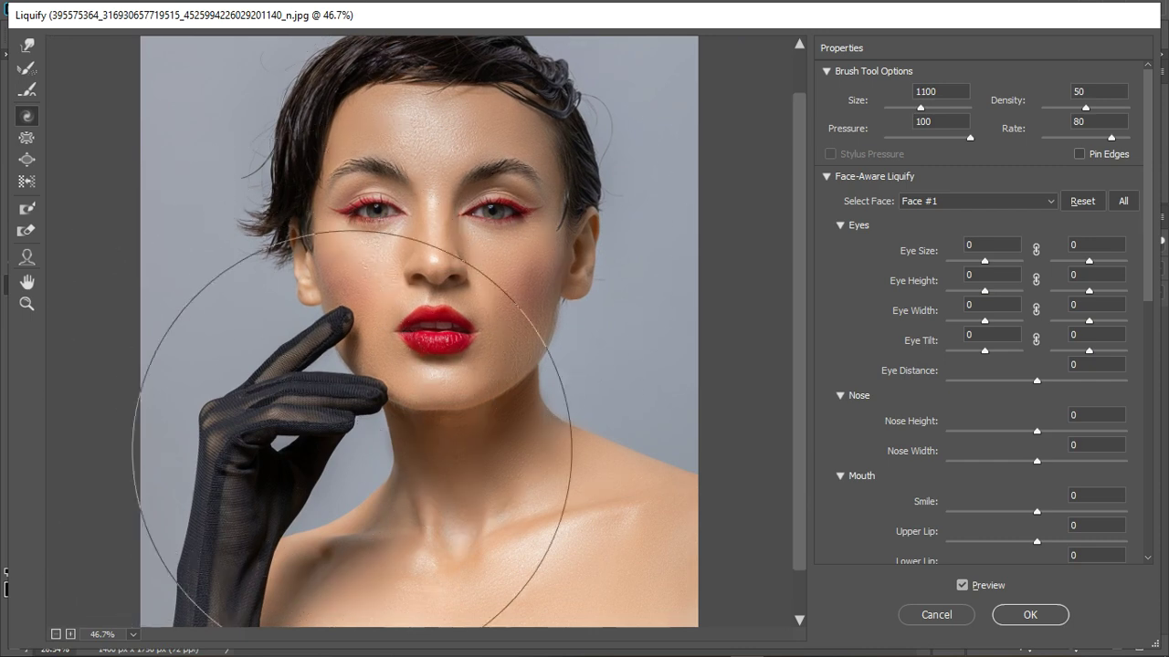
pyautogui.hotkey('ctrl', '-')
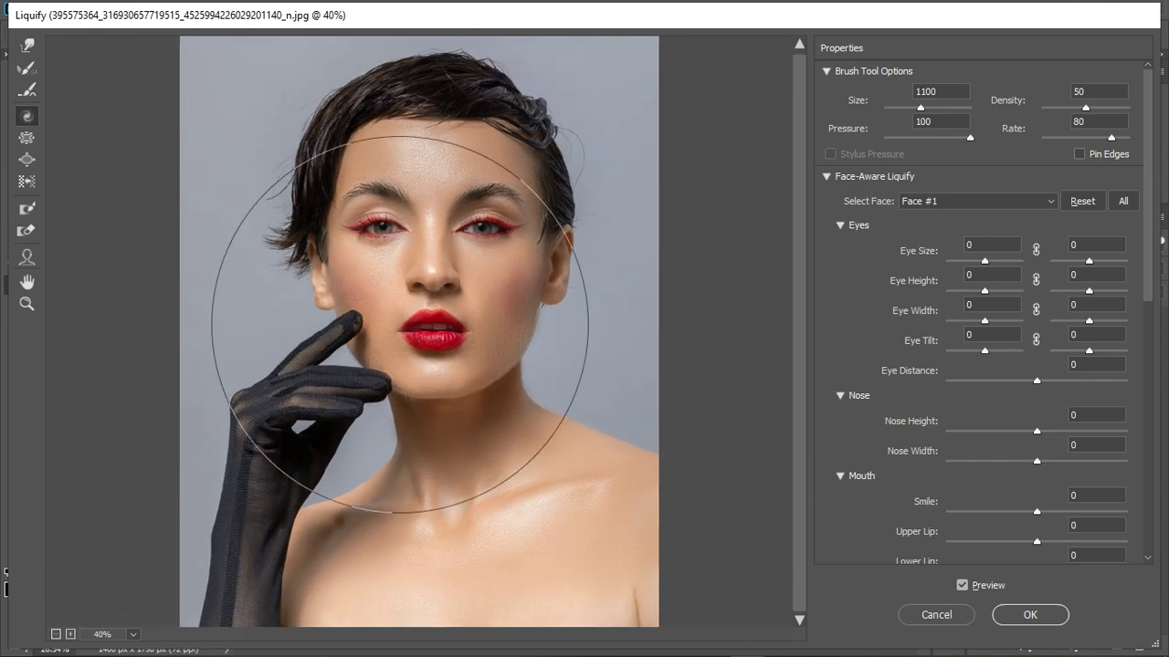
# Compare the reshaped face with the original by turning the Liquify preview off and back on.
pyautogui.hotkey('ctrl', '+')
pyautogui.hotkey('ctrl', '+')
pyautogui.click(964, 586)
pyautogui.click(964, 587)
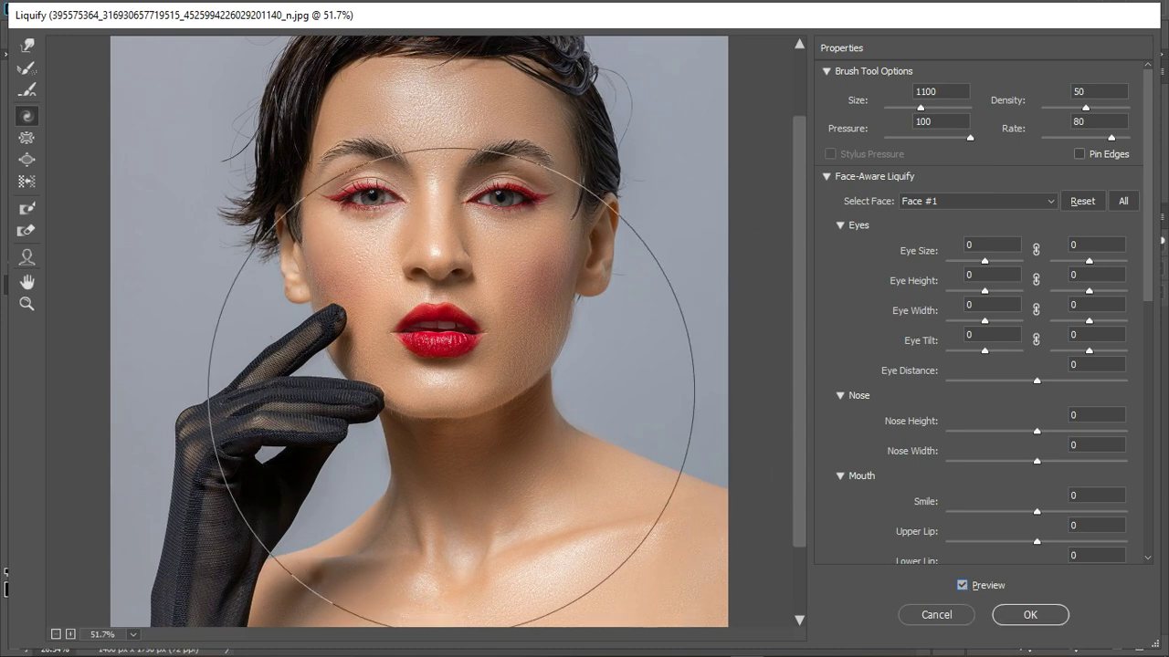
# Narrow the nose to a Nose Width of -20 with the Face tool and apply the Liquify filter.
pyautogui.click(26, 260)
pyautogui.moveTo(466, 262)
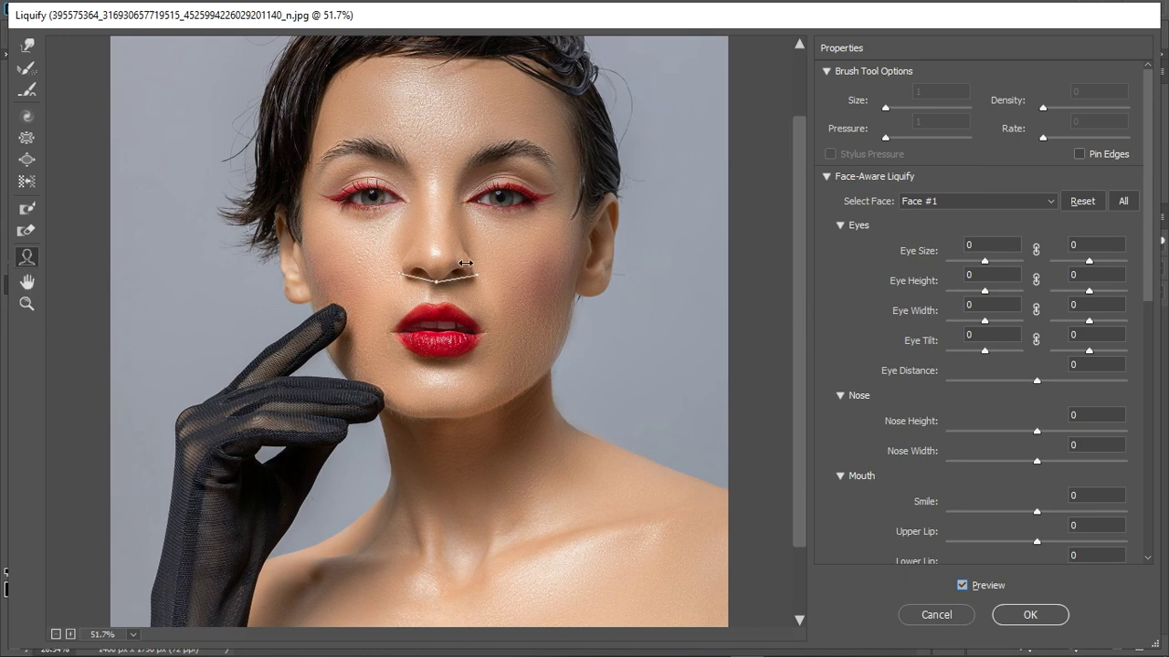
pyautogui.moveTo(480, 283); pyautogui.dragTo(475, 274)
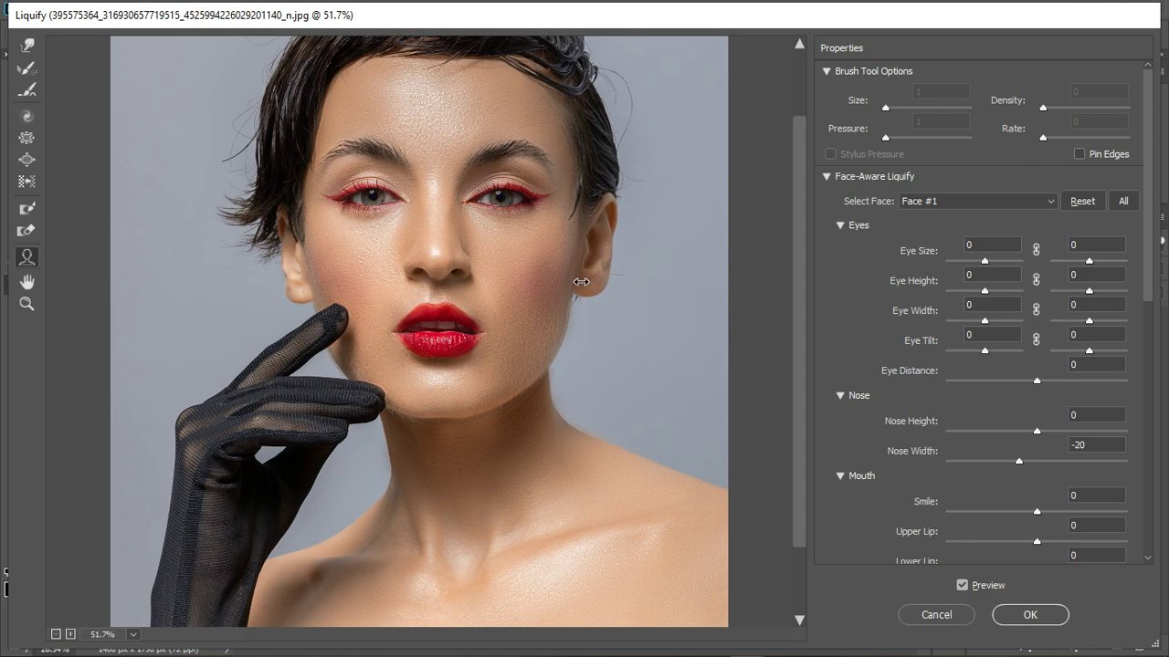
pyautogui.moveTo(577, 278)
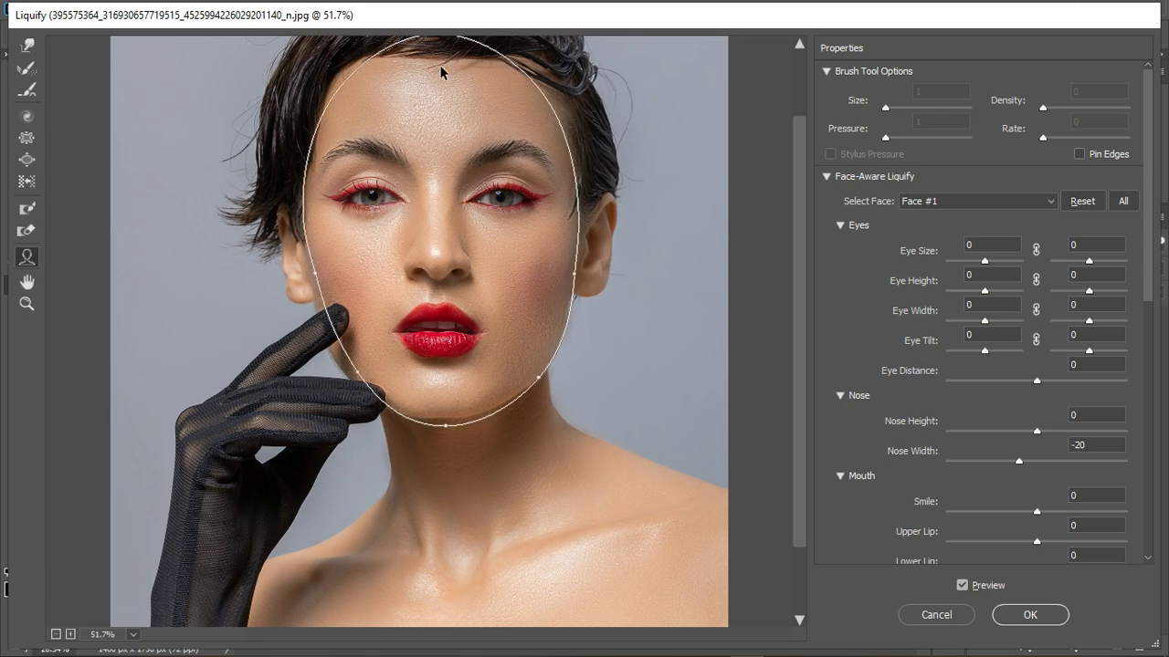
pyautogui.scroll(-1, 456, 91)
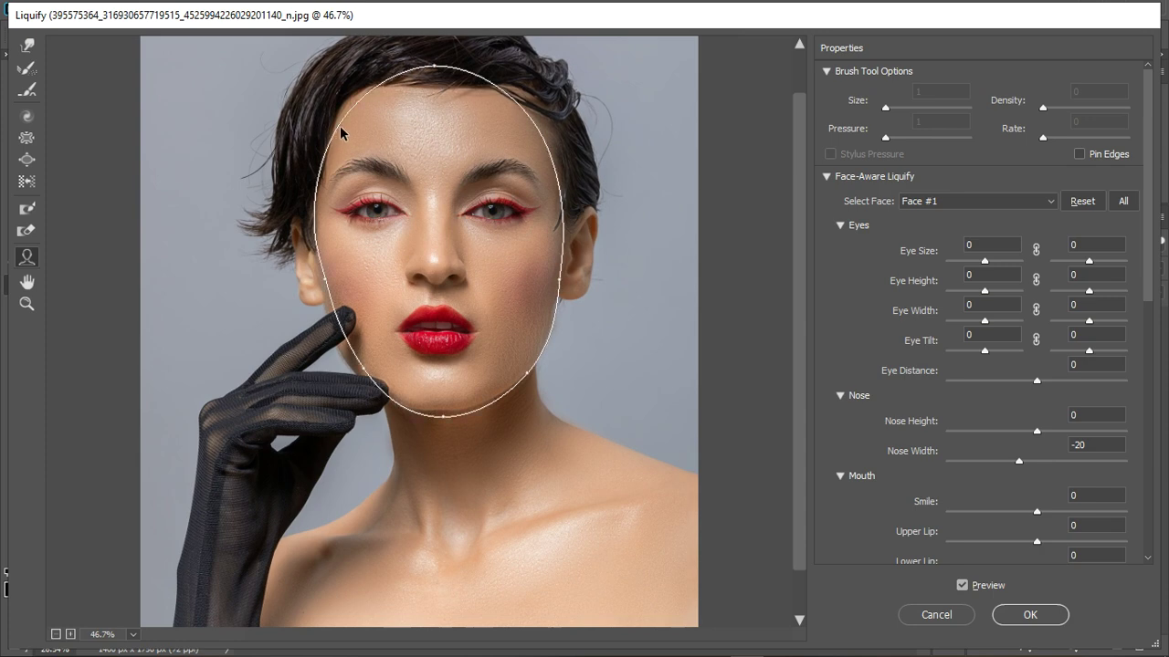
pyautogui.scroll(-2, 389, 271)
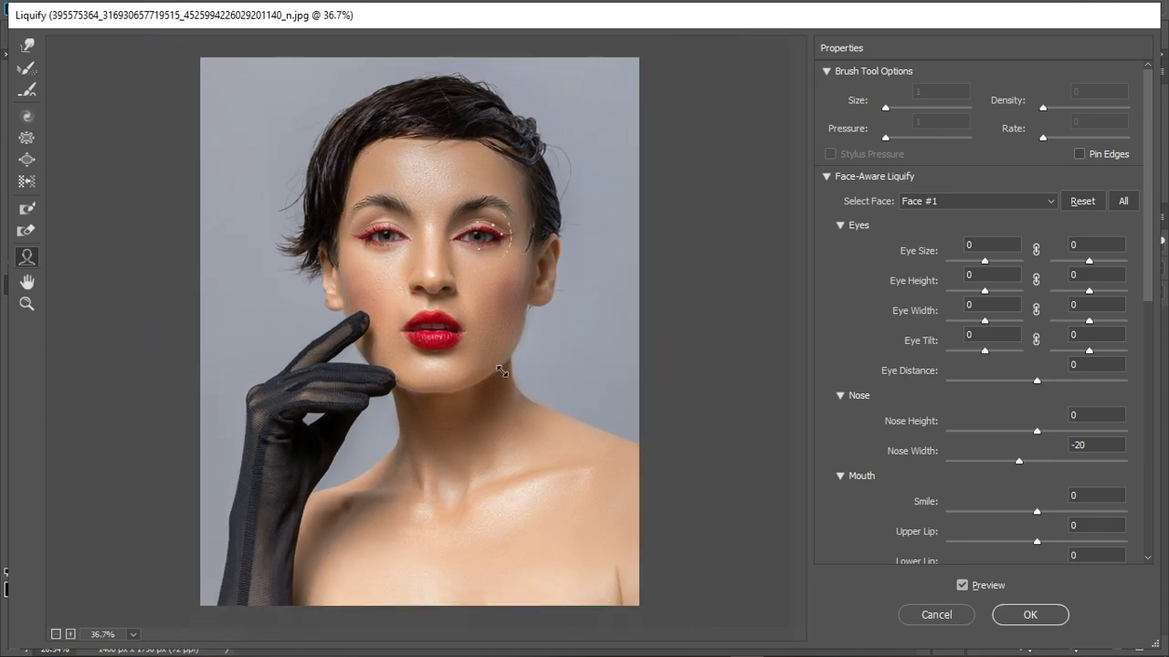
pyautogui.scroll(2, 456, 310)
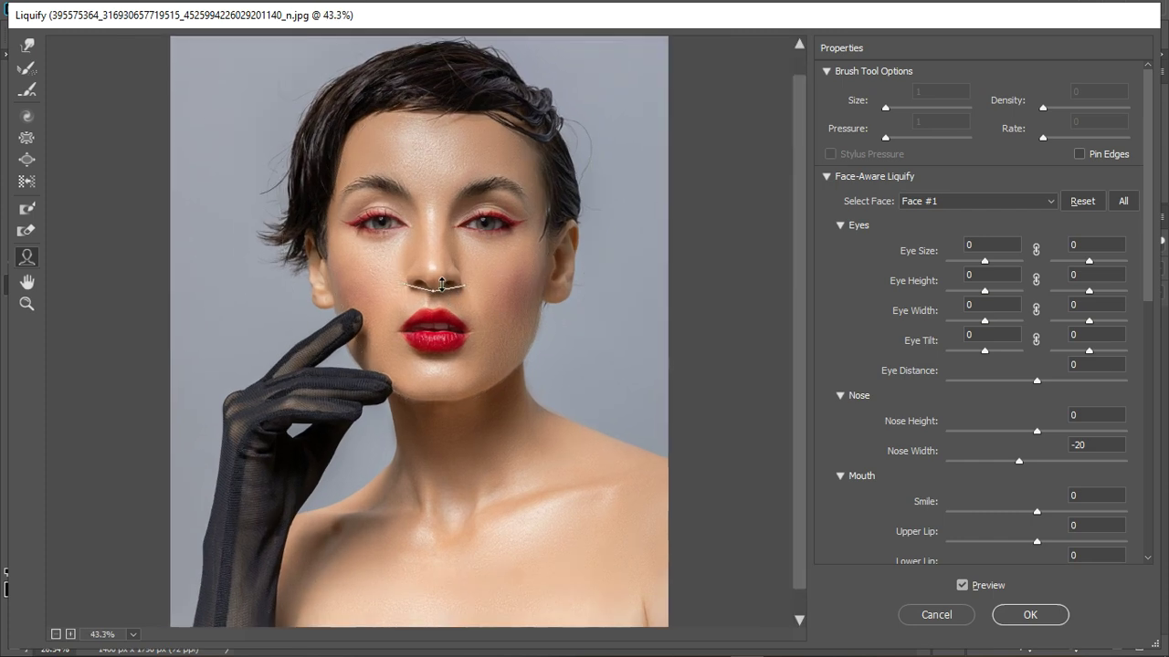
pyautogui.click(26, 45)
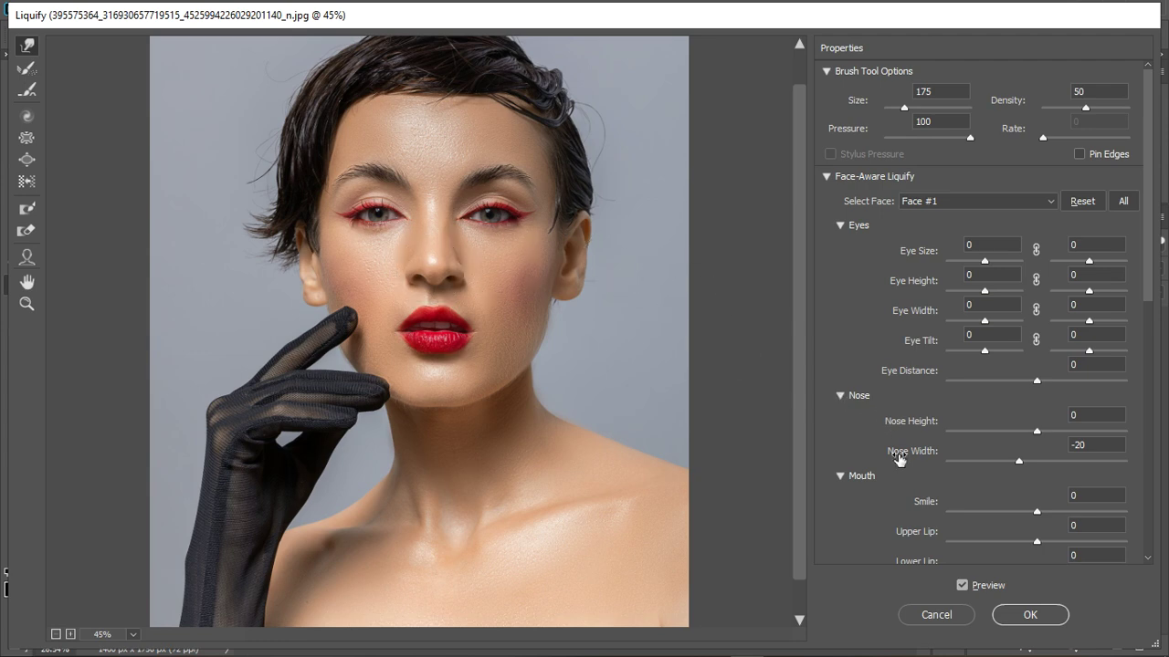
pyautogui.click(1012, 617)
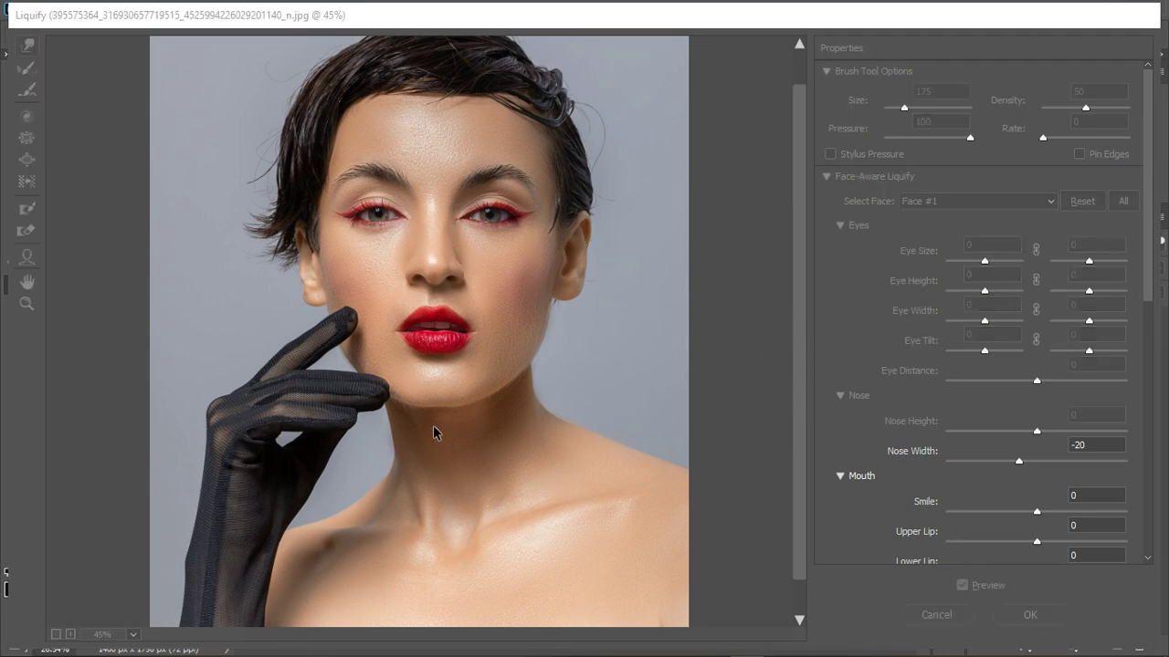
# Hide and show Layer 2 to compare the portrait before and after the Liquify changes.
pyautogui.scroll(5, 522, 345)
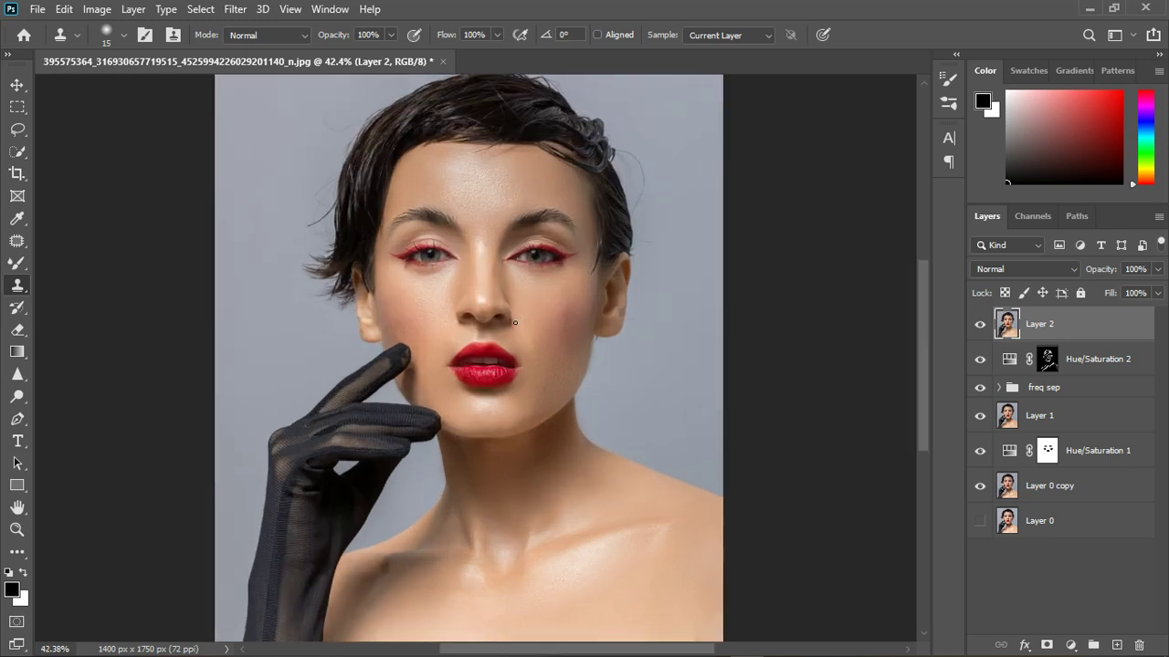
pyautogui.click(983, 327)
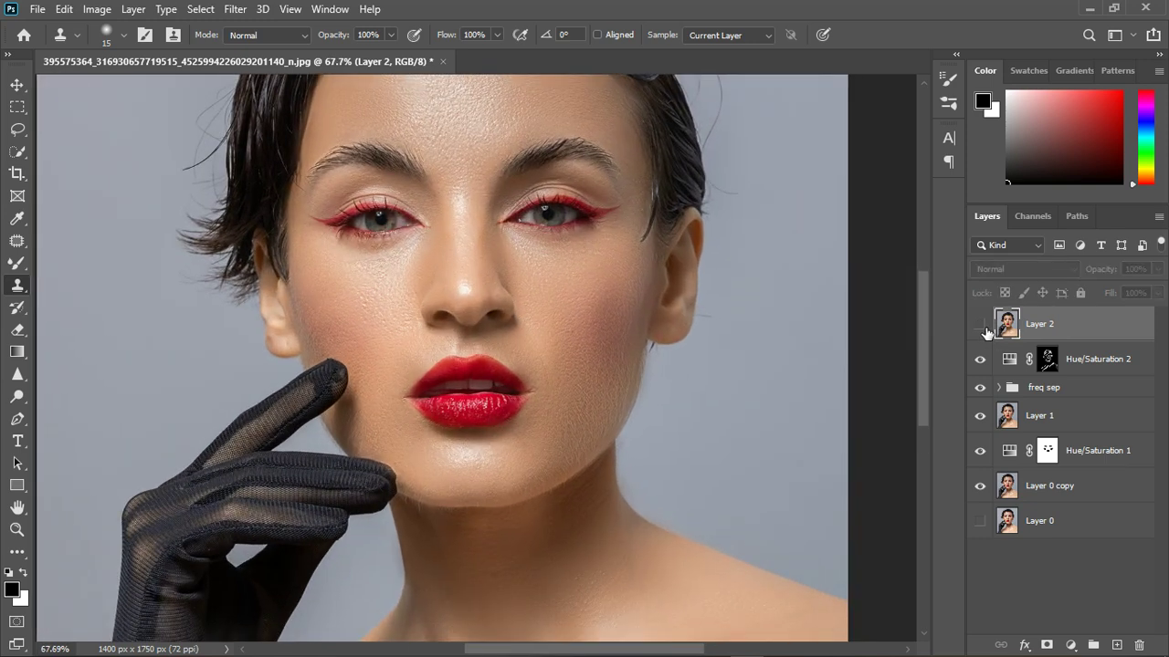
pyautogui.click(980, 327)
pyautogui.scroll(-3, 498, 293)
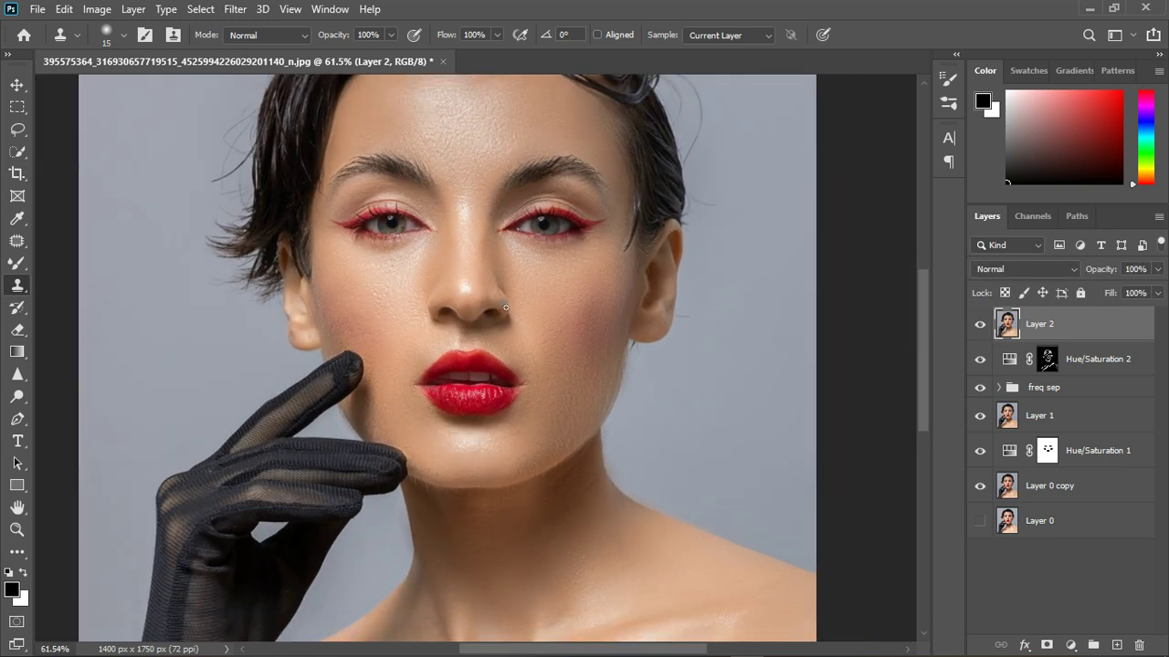
# Open Layer 2 in the Camera Raw Filter and expand the Color Mixer settings.
pyautogui.click(237, 11)
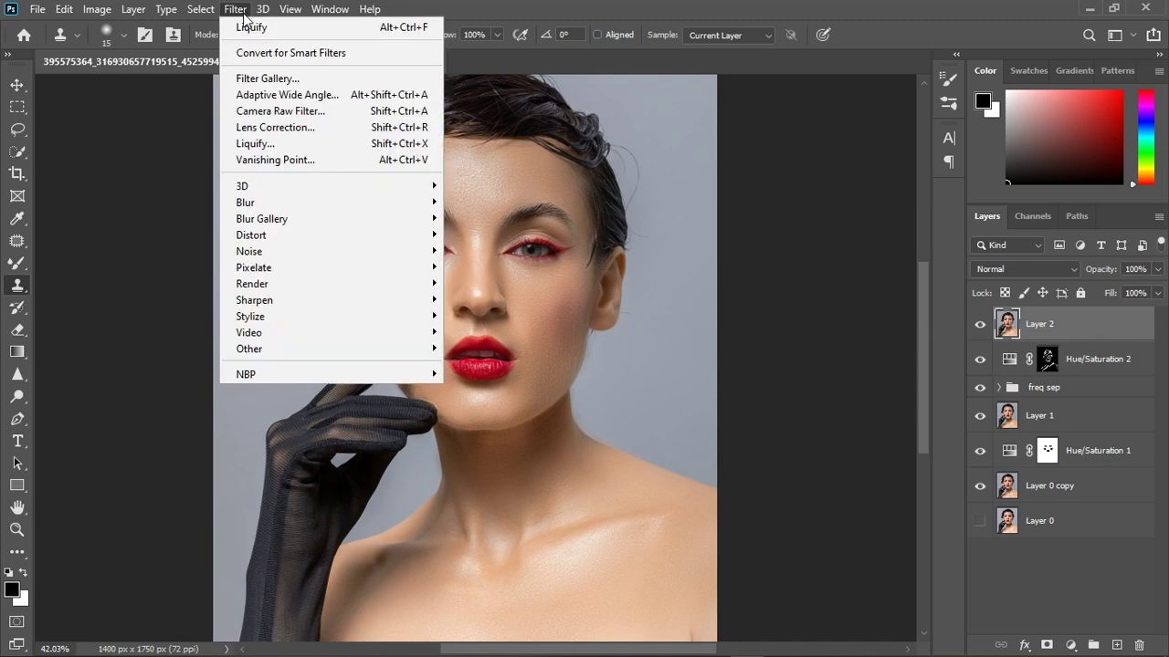
pyautogui.click(278, 111)
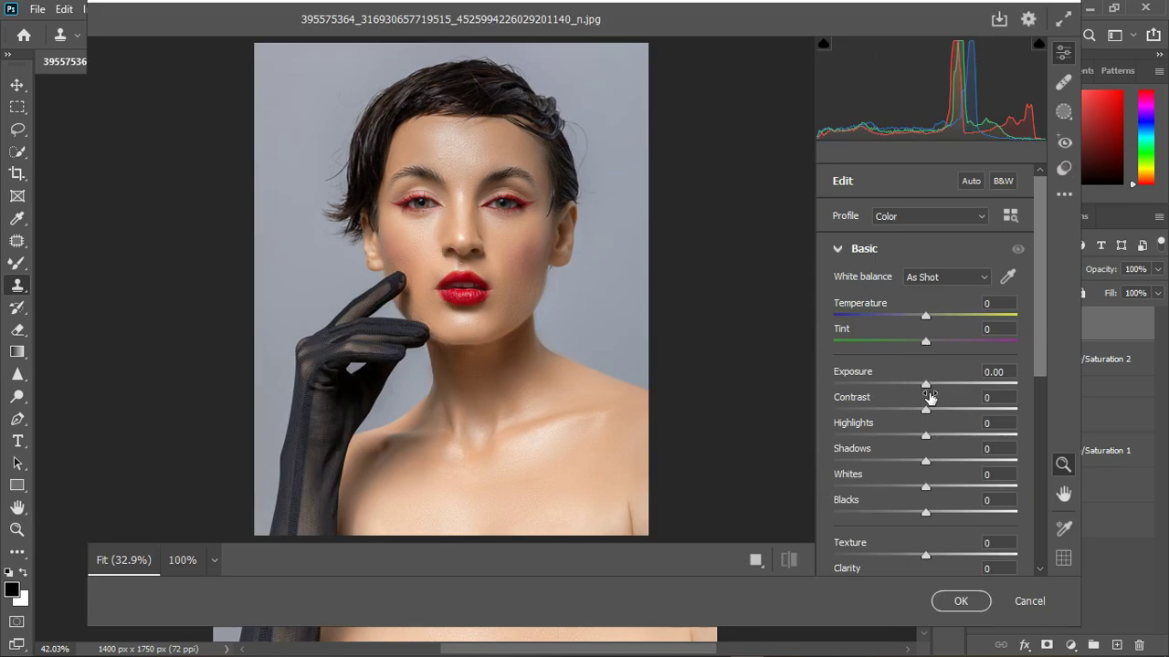
pyautogui.scroll(-4, 930, 448)
pyautogui.scroll(4, 930, 445)
pyautogui.click(842, 248)
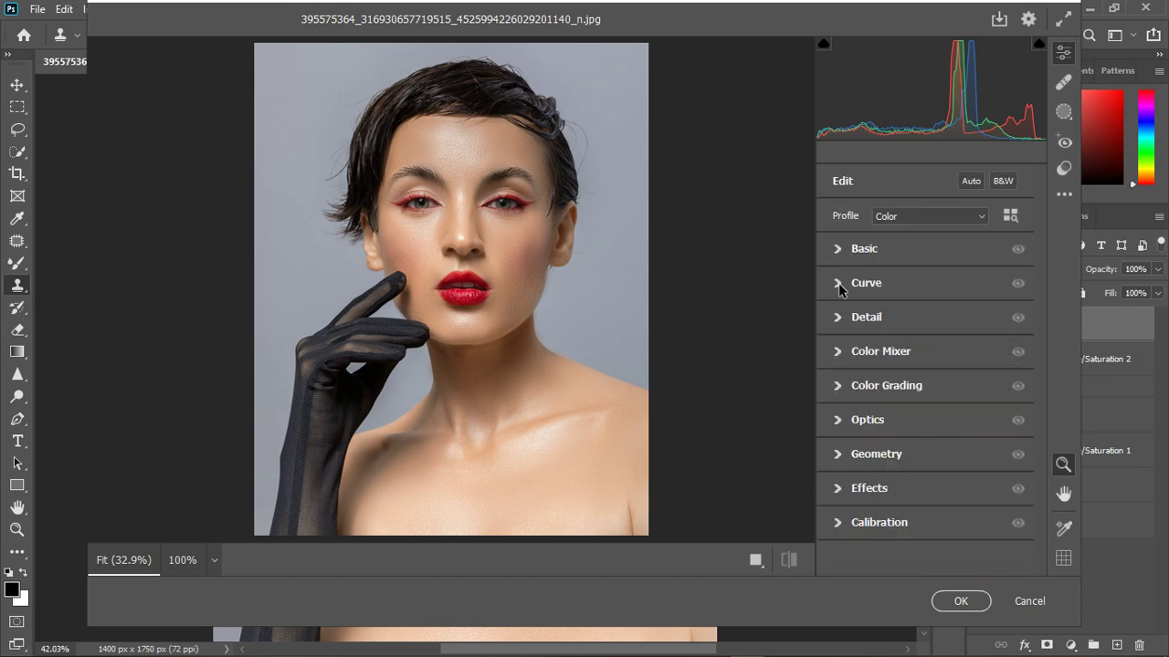
pyautogui.click(838, 351)
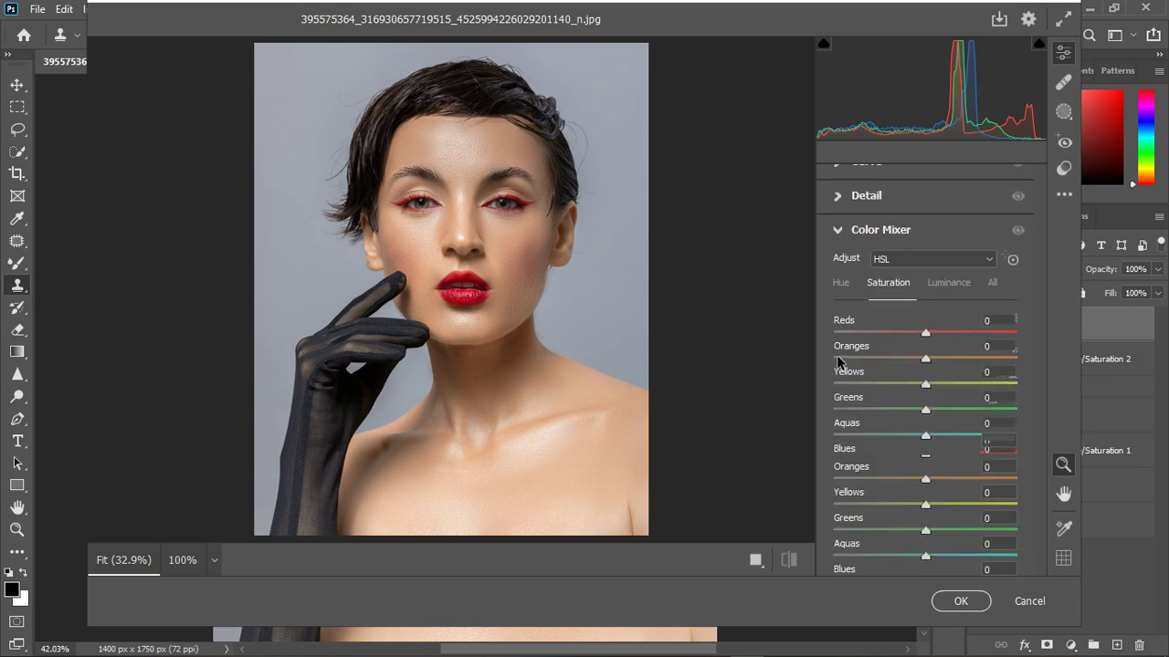
# Set the Reds hue to -10 and the Reds saturation to +17 in the Color Mixer.
pyautogui.click(842, 285)
pyautogui.moveTo(925, 334); pyautogui.dragTo(918, 340)
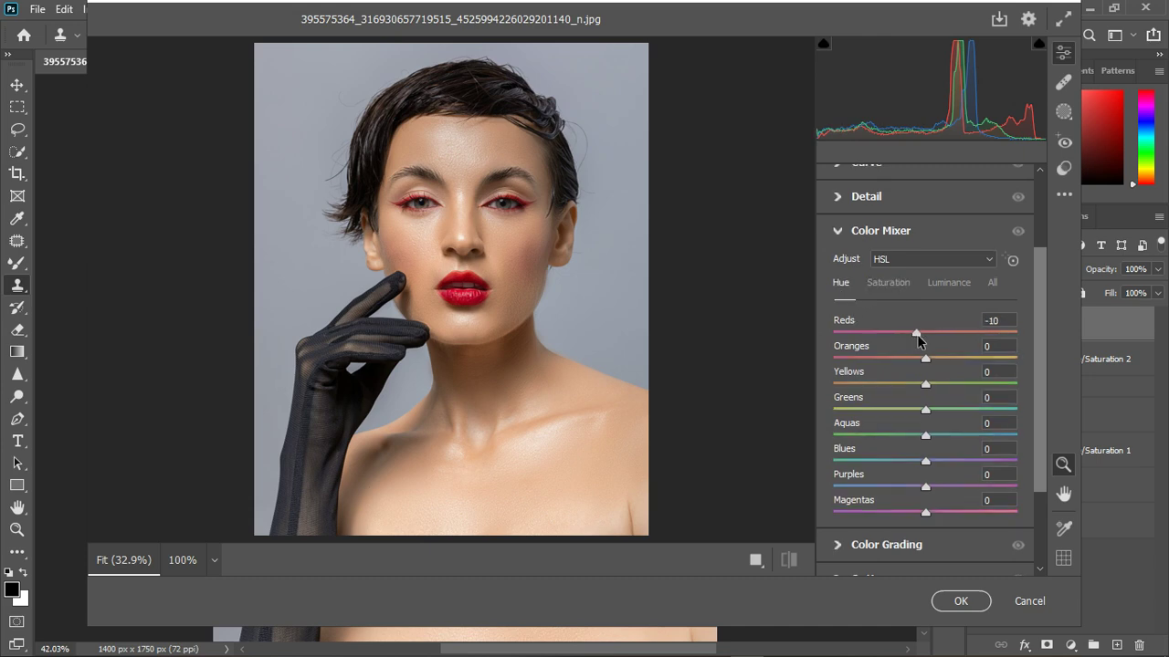
pyautogui.click(895, 285)
pyautogui.moveTo(925, 334); pyautogui.dragTo(942, 336)
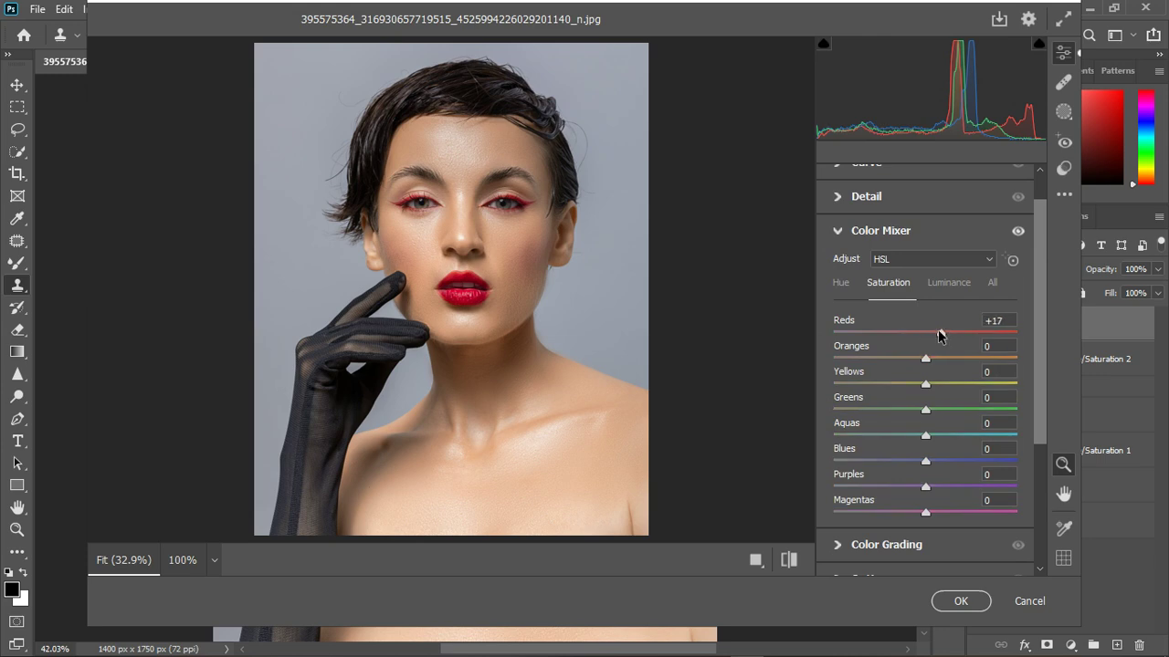
# Set the Oranges hue to -5, the Oranges saturation to +29 and the Yellows saturation to +17.
pyautogui.click(841, 284)
pyautogui.moveTo(926, 360)
pyautogui.mouseDown()
pyautogui.moveTo(936, 360)
pyautogui.moveTo(928, 365)
pyautogui.mouseUp()
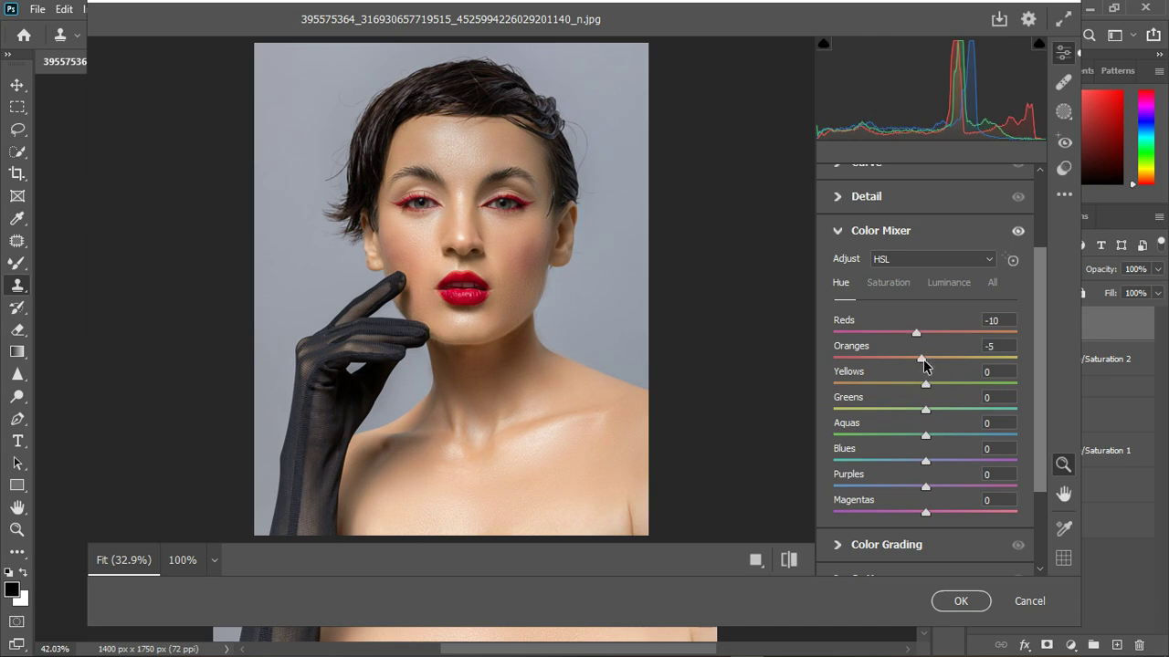
pyautogui.click(893, 285)
pyautogui.moveTo(927, 358); pyautogui.dragTo(945, 352)
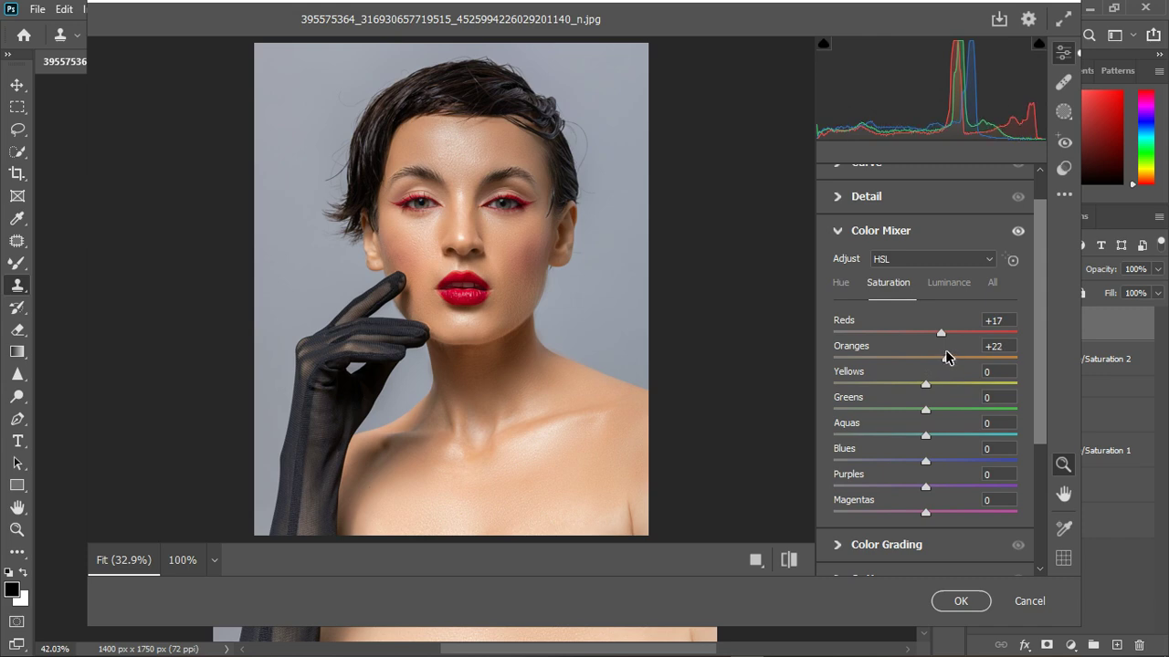
pyautogui.moveTo(951, 357); pyautogui.dragTo(955, 357)
pyautogui.moveTo(925, 385); pyautogui.dragTo(941, 390)
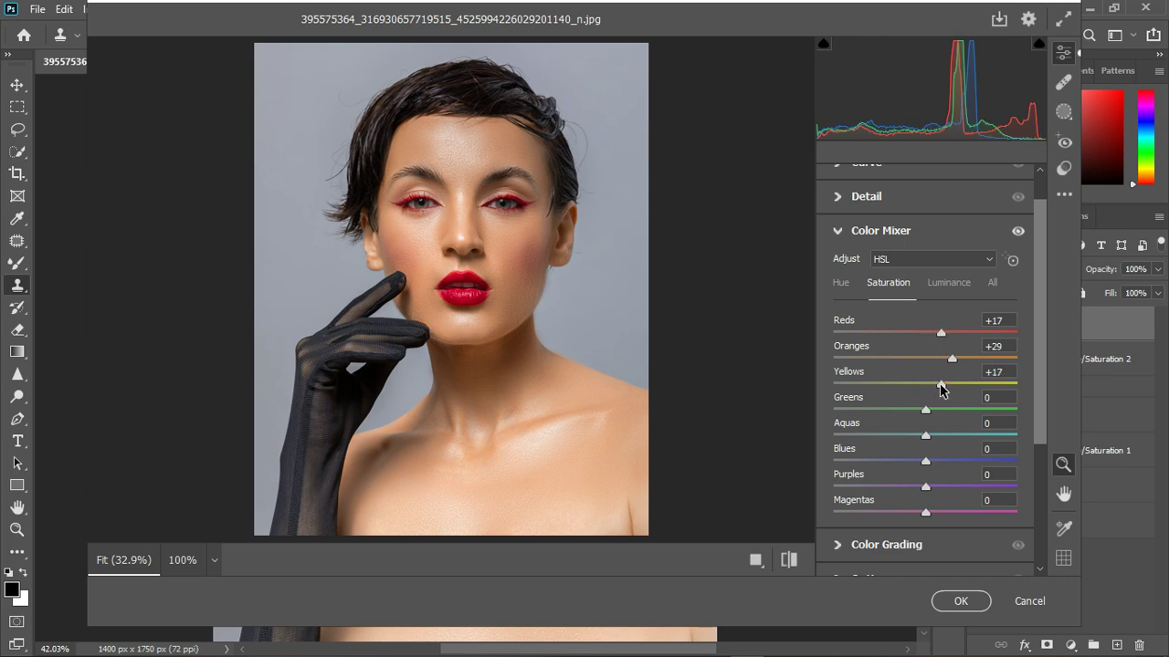
# Shift the Blues hue towards teal and slightly lower the Blues saturation for the background, then collapse the Color Mixer.
pyautogui.click(841, 284)
pyautogui.moveTo(921, 466); pyautogui.dragTo(944, 436)
pyautogui.moveTo(925, 486); pyautogui.dragTo(908, 462)
pyautogui.click(878, 282)
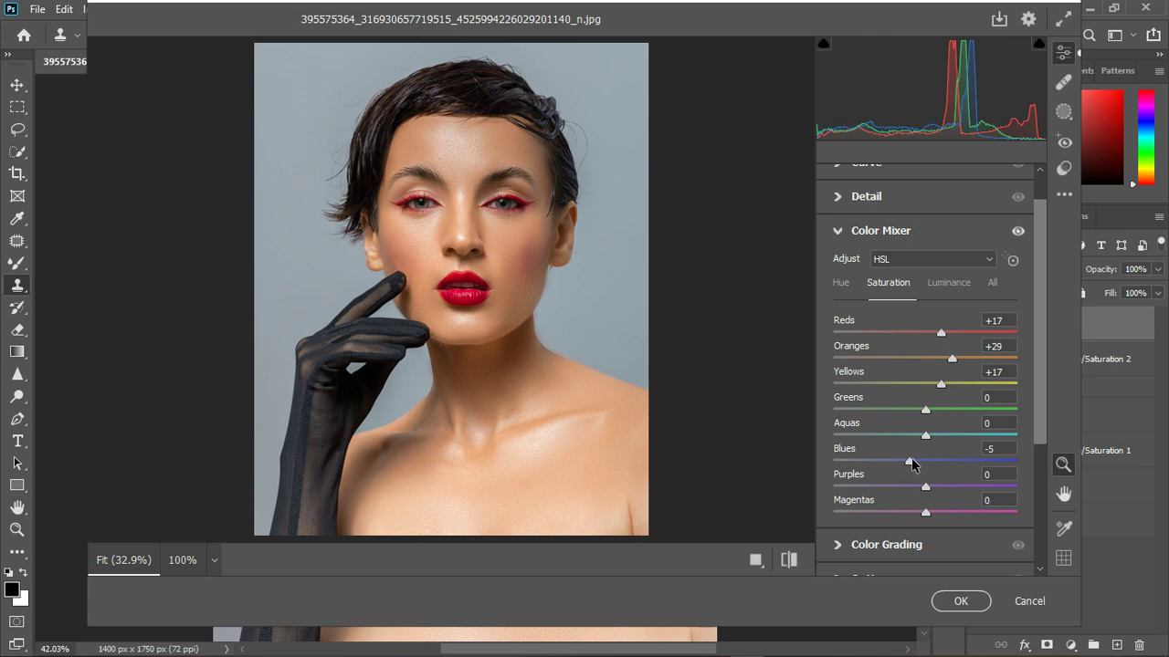
pyautogui.click(838, 232)
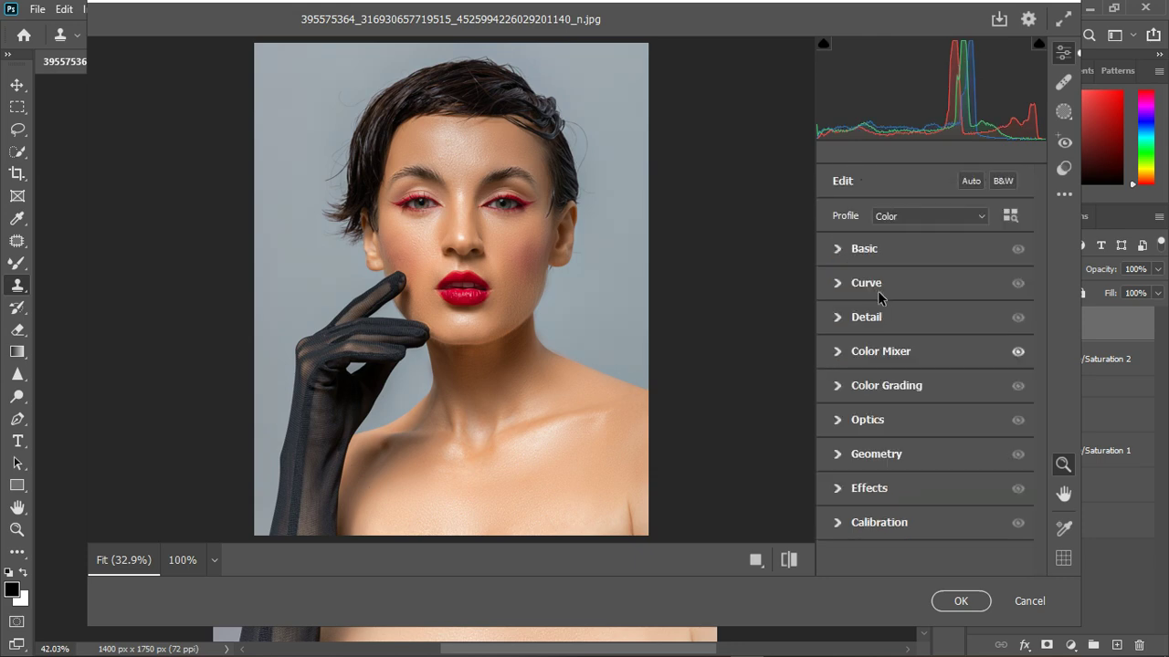
# Raise the parametric curve's Highlights to +7 in the Curve settings.
pyautogui.click(852, 291)
pyautogui.moveTo(926, 475); pyautogui.dragTo(935, 484)
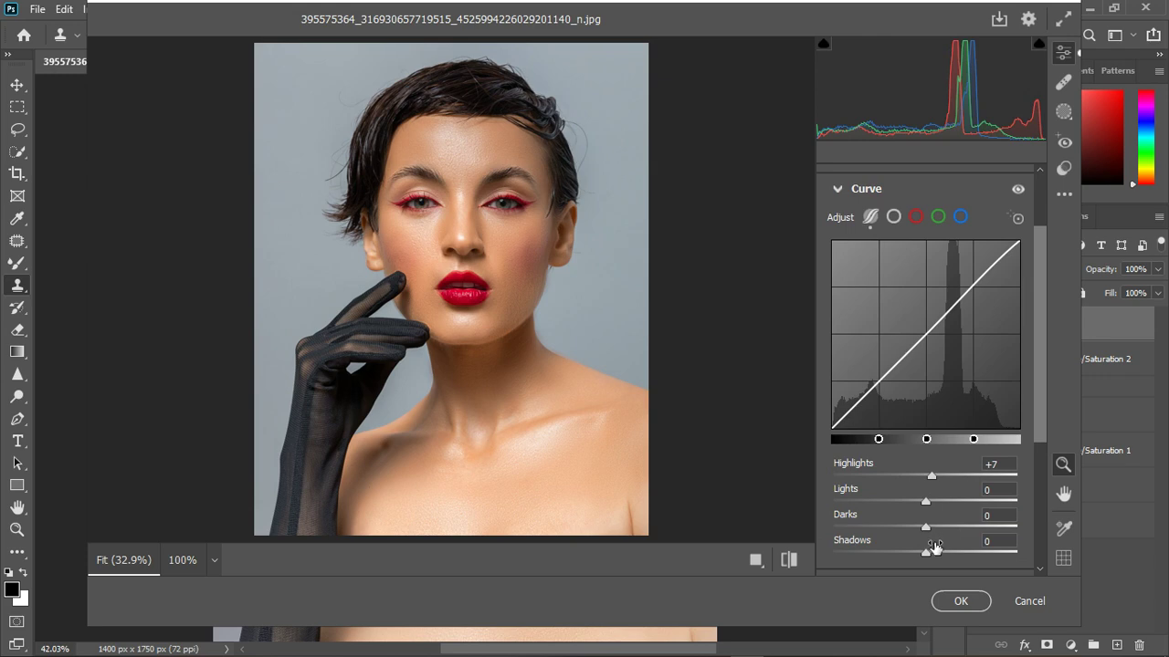
pyautogui.moveTo(925, 528); pyautogui.dragTo(925, 529)
pyautogui.click(839, 191)
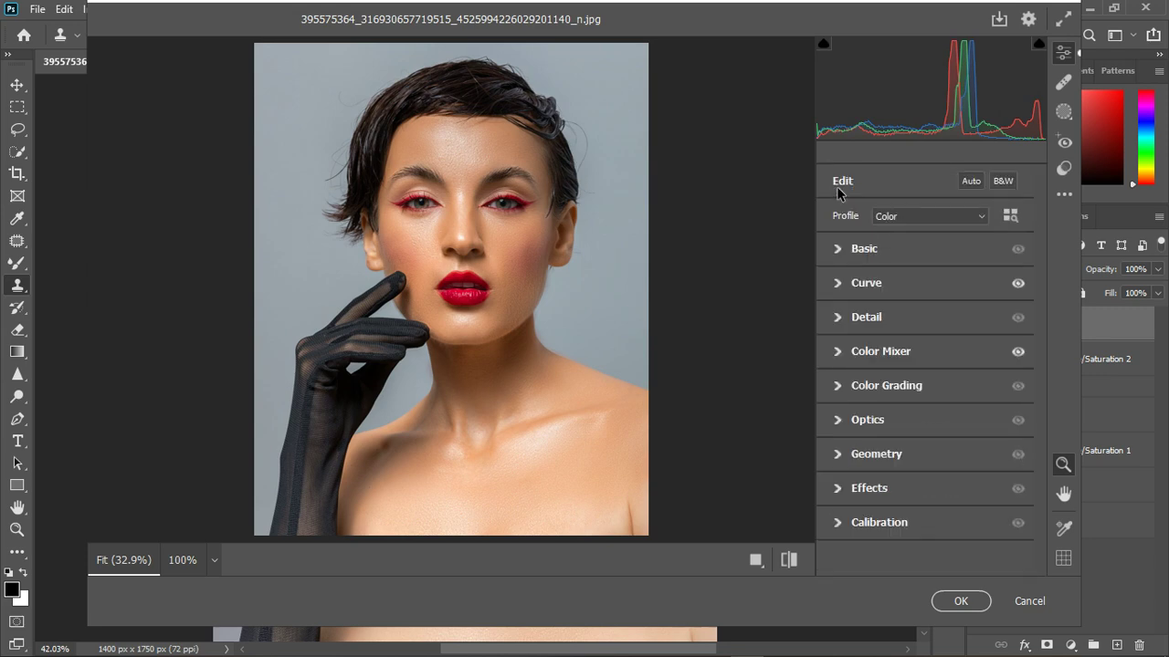
# Set Texture to +7, Whites to -8 and Highlights to +7 in the Basic settings and apply the Camera Raw Filter.
pyautogui.click(838, 250)
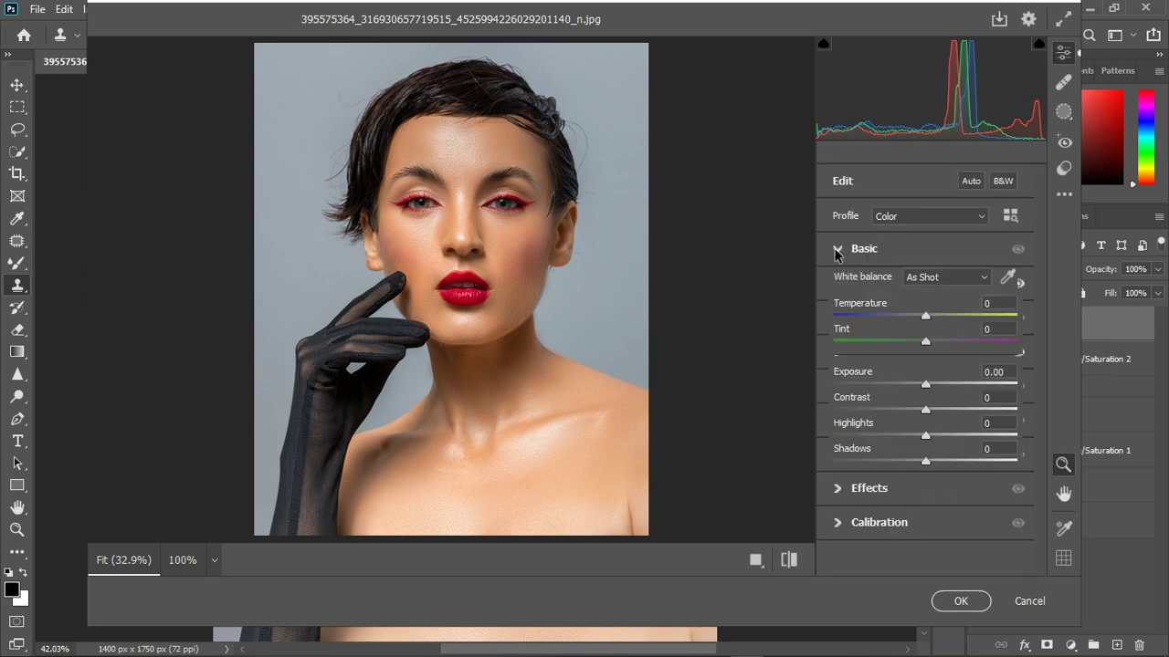
pyautogui.moveTo(929, 488); pyautogui.dragTo(932, 487)
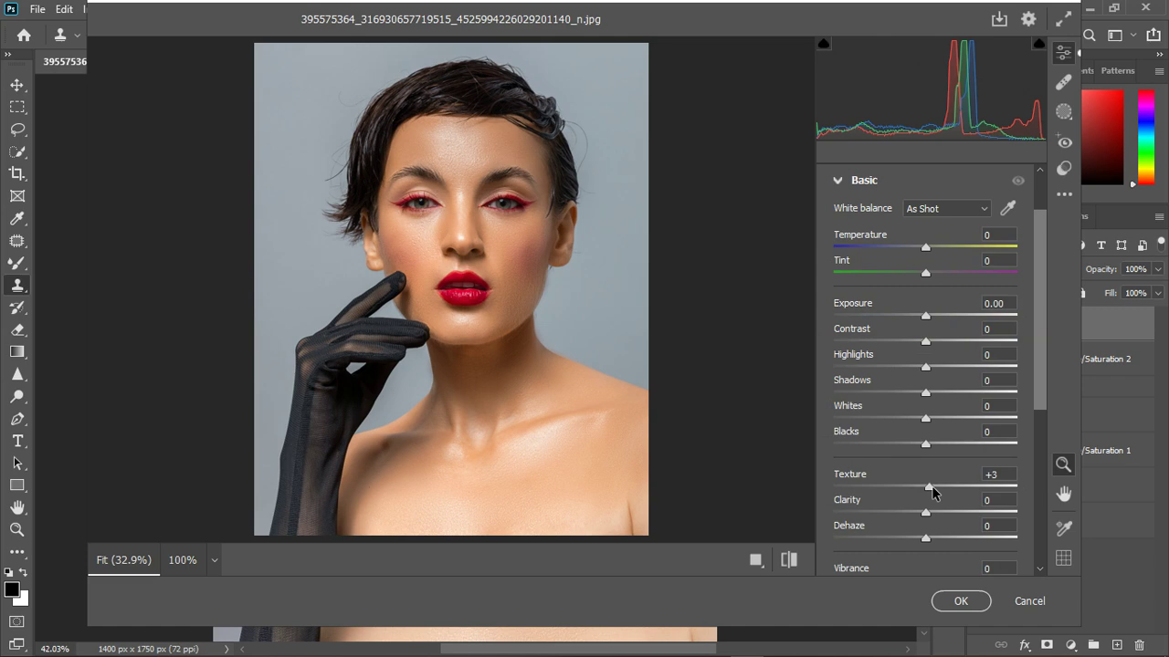
pyautogui.moveTo(924, 420); pyautogui.dragTo(919, 416)
pyautogui.click(931, 368)
pyautogui.click(933, 370)
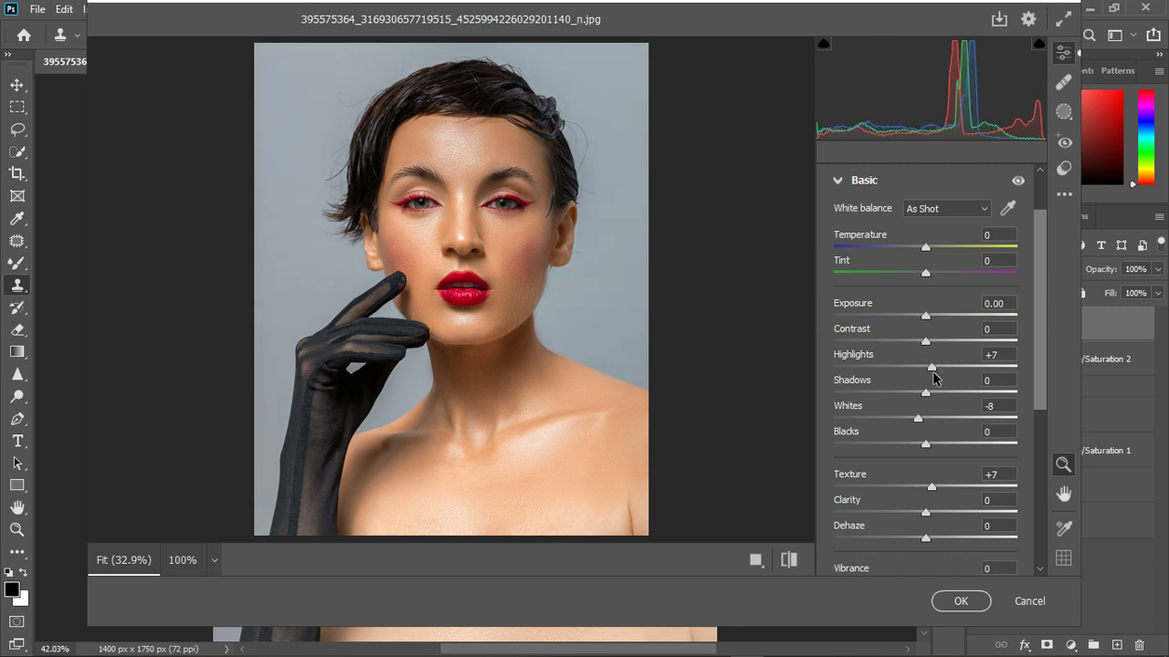
pyautogui.click(842, 188)
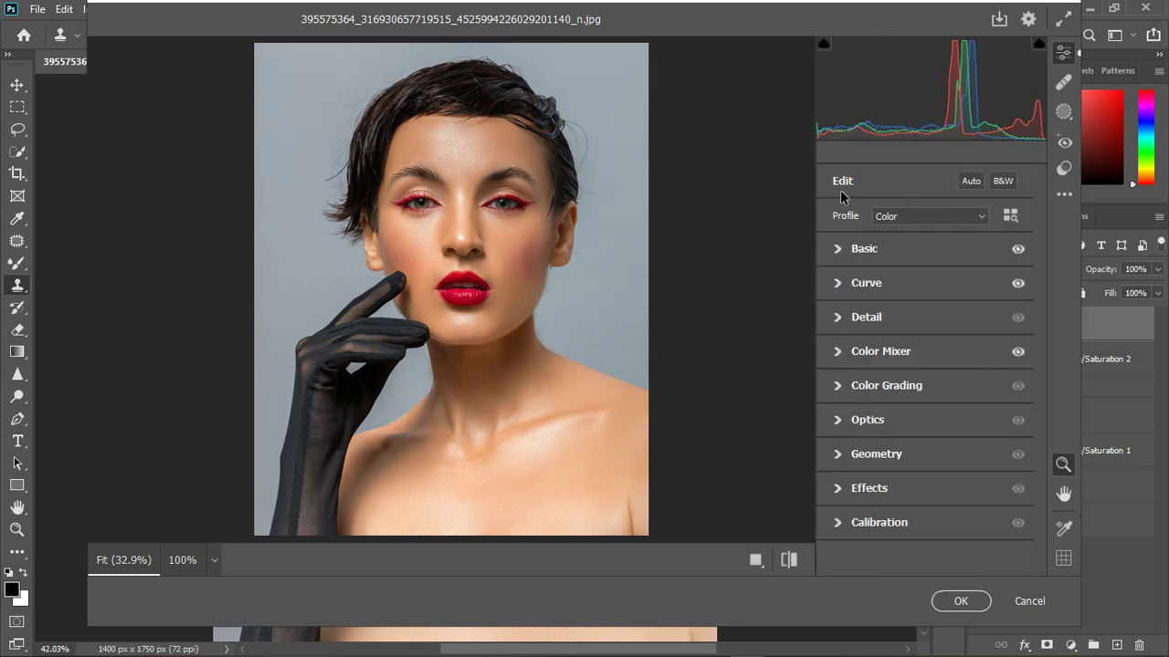
pyautogui.click(963, 600)
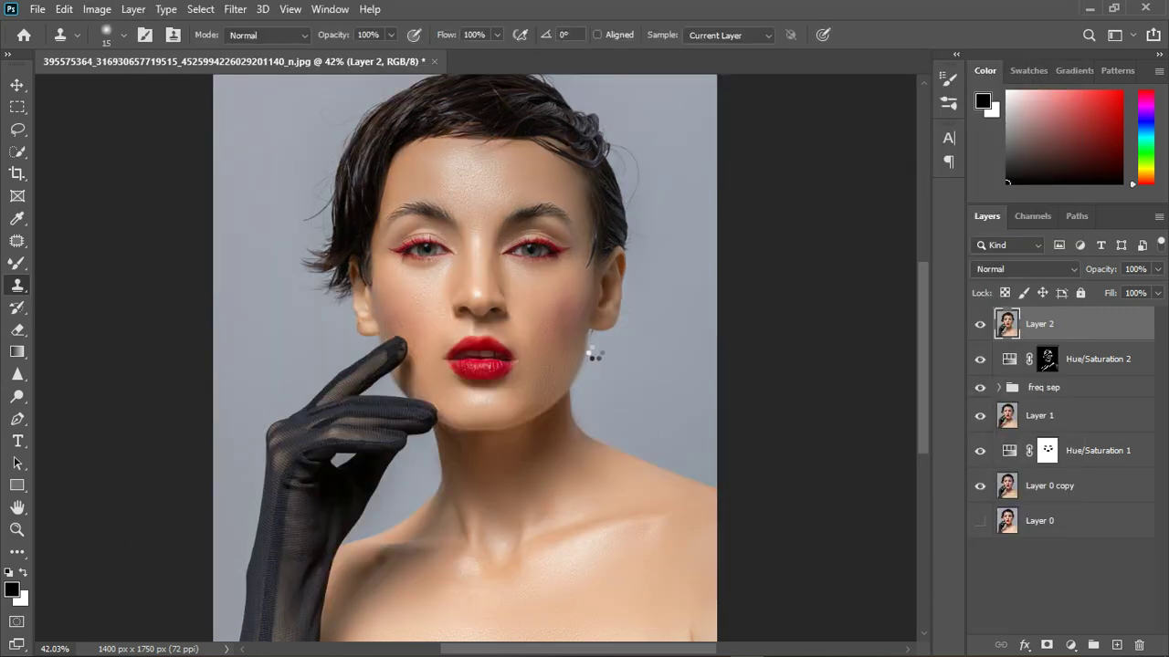
# Toggle the visibility of Layer 2 and inspect the portrait before and after the Camera Raw color grading.
pyautogui.click(987, 326)
pyautogui.scroll(-2, 541, 240)
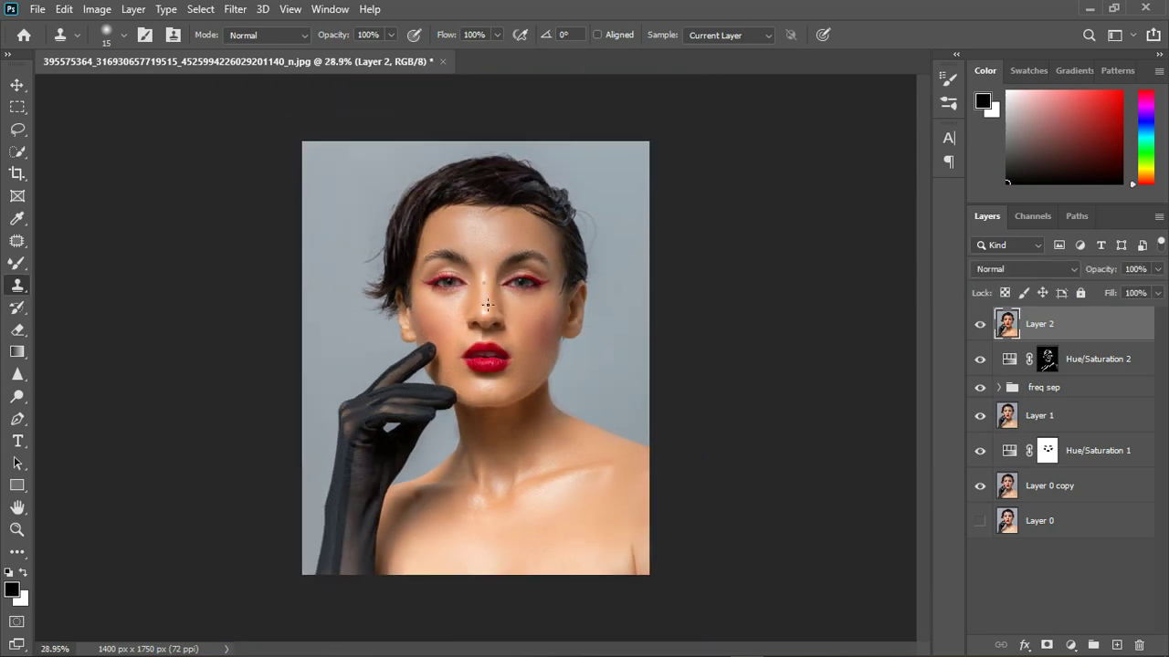
pyautogui.scroll(2, 487, 305)
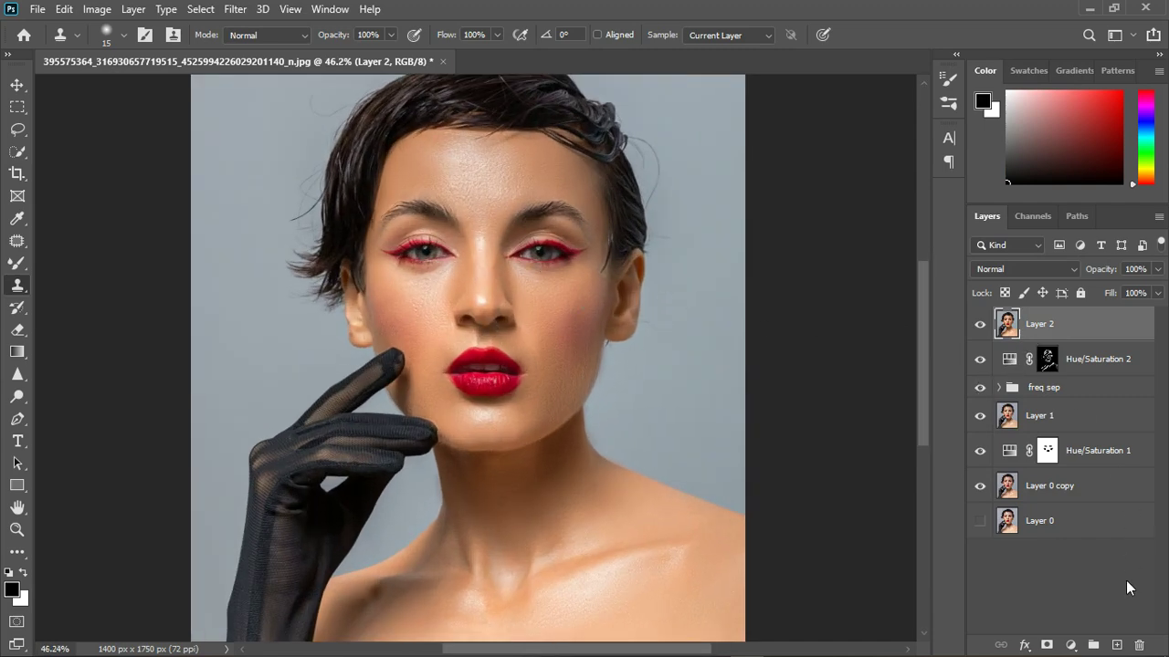
# Add a Photo Filter adjustment layer above Layer 2 using Cooling Filter (82) and select its layer mask.
pyautogui.click(1070, 644)
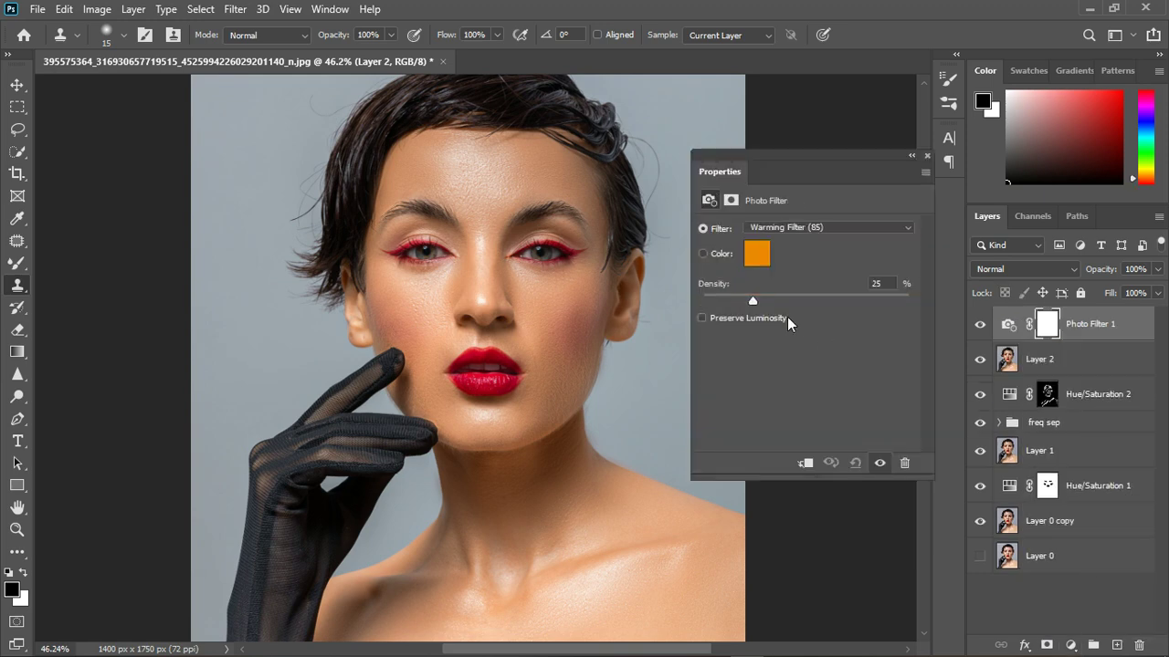
pyautogui.click(839, 225)
pyautogui.click(817, 305)
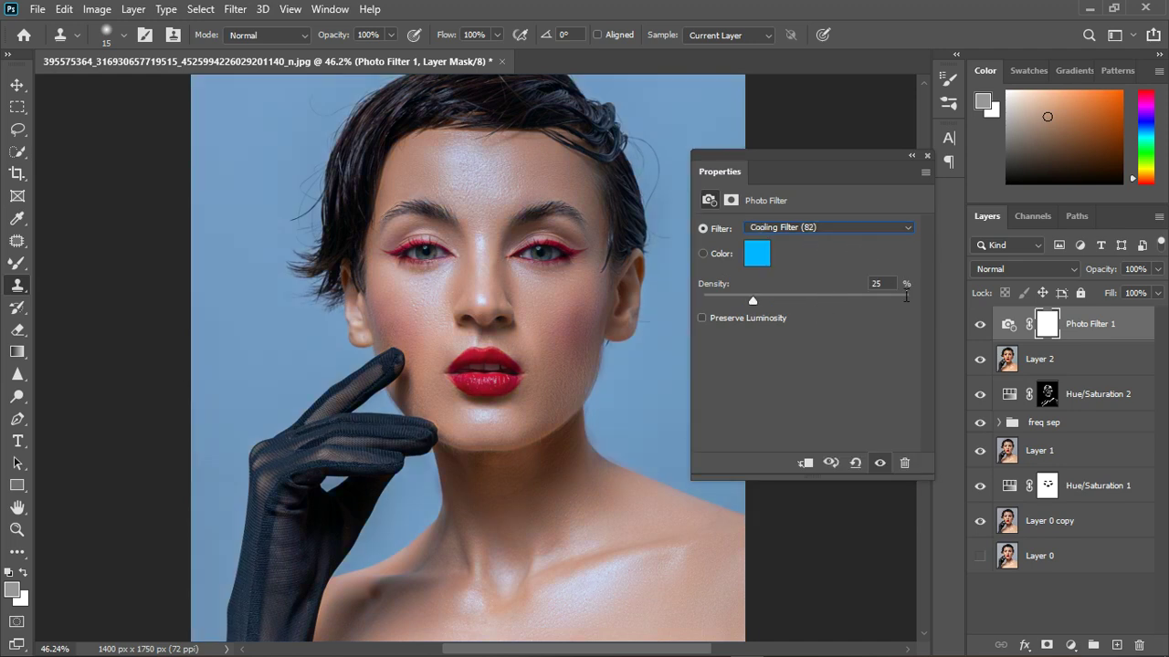
pyautogui.click(1050, 328)
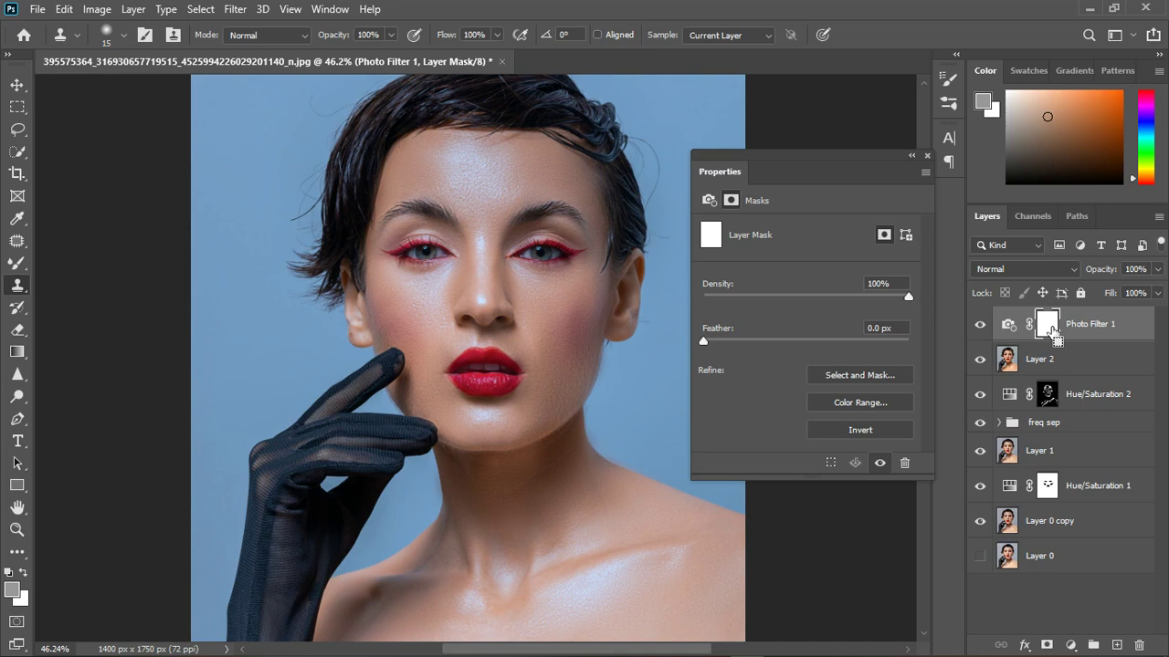
# Invert the Photo Filter 1 layer mask to black.
pyautogui.hotkey('ctrl', 'i')
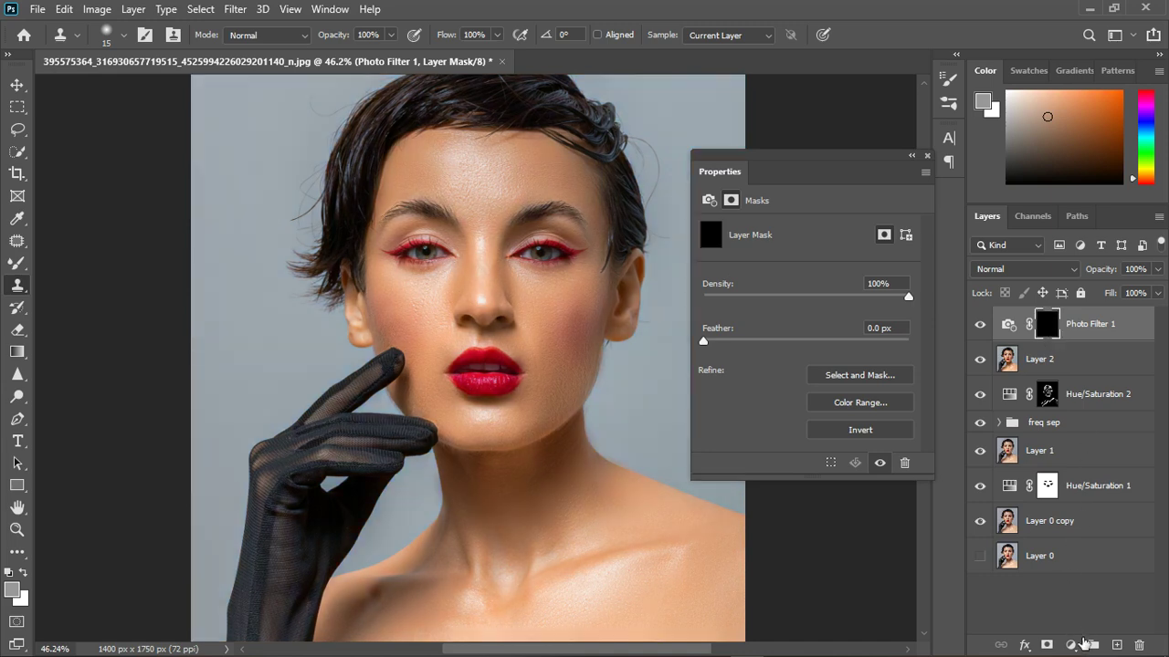
# Add a black Solid Color fill layer above Photo Filter 1 and hide it.
pyautogui.click(1074, 642)
pyautogui.click(1092, 356)
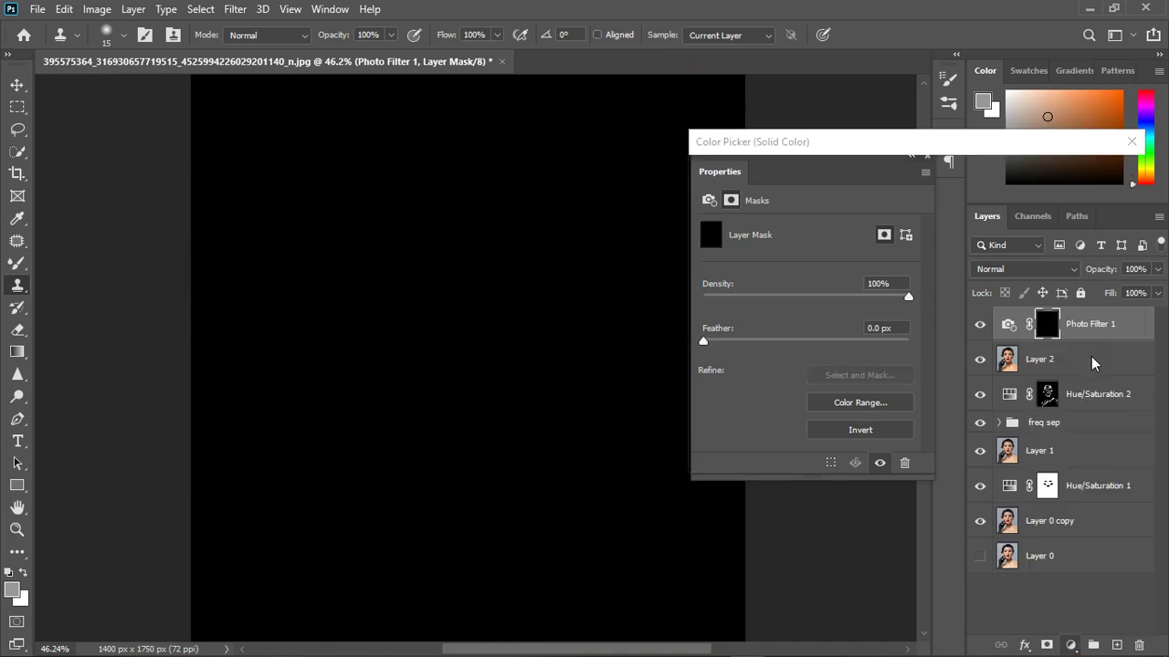
pyautogui.click(1063, 174)
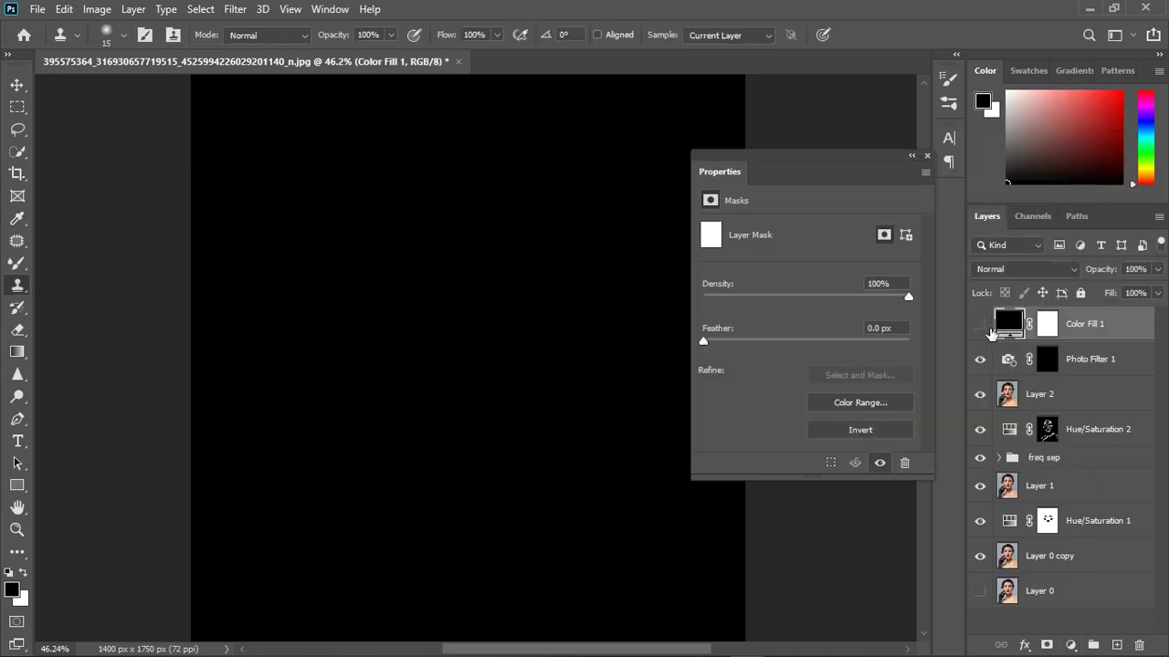
pyautogui.click(984, 329)
# Paint light grey over the irises and whites of both eyes on the Photo Filter 1 mask with a 40 px brush.
pyautogui.click(1049, 361)
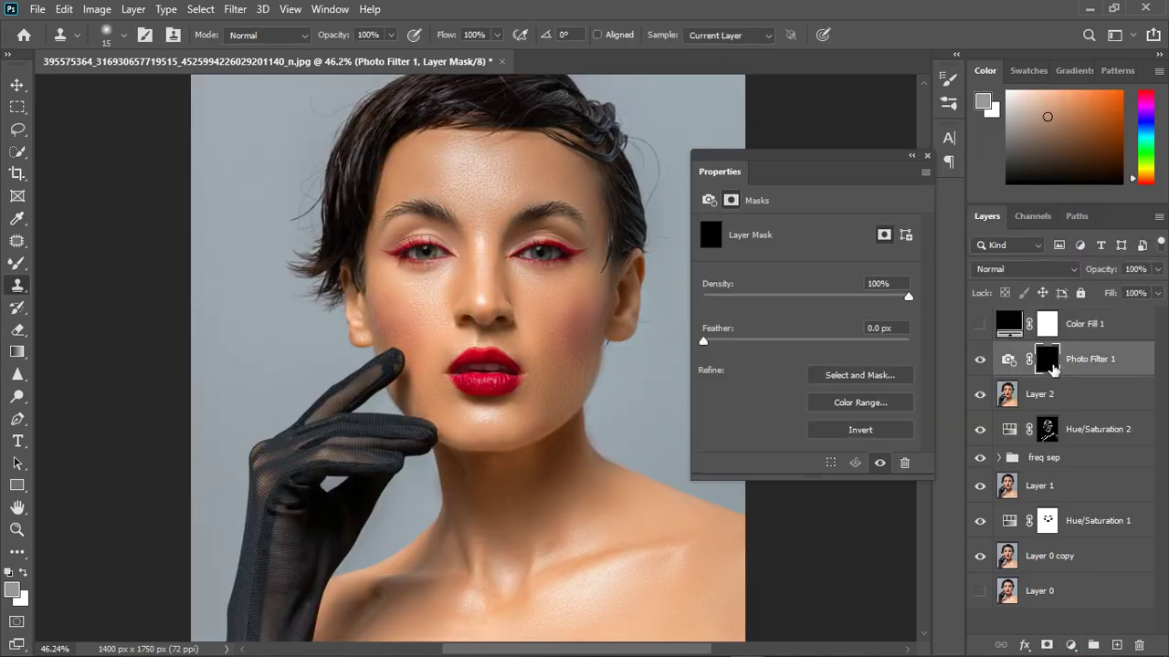
pyautogui.click(16, 263)
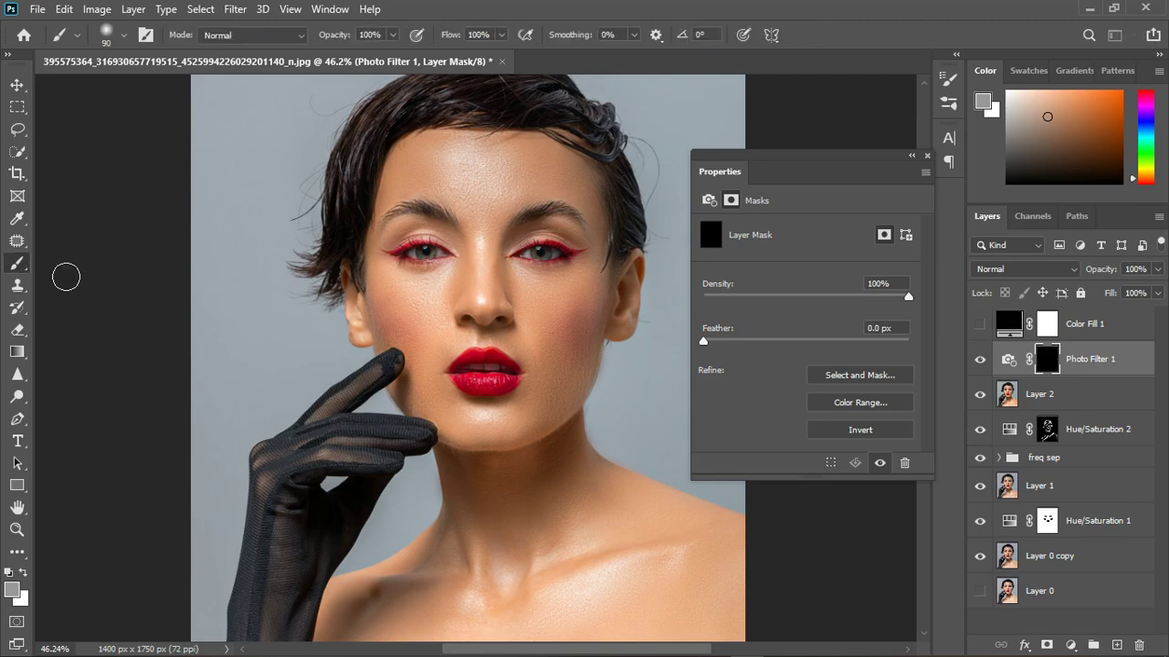
pyautogui.scroll(5, 465, 274)
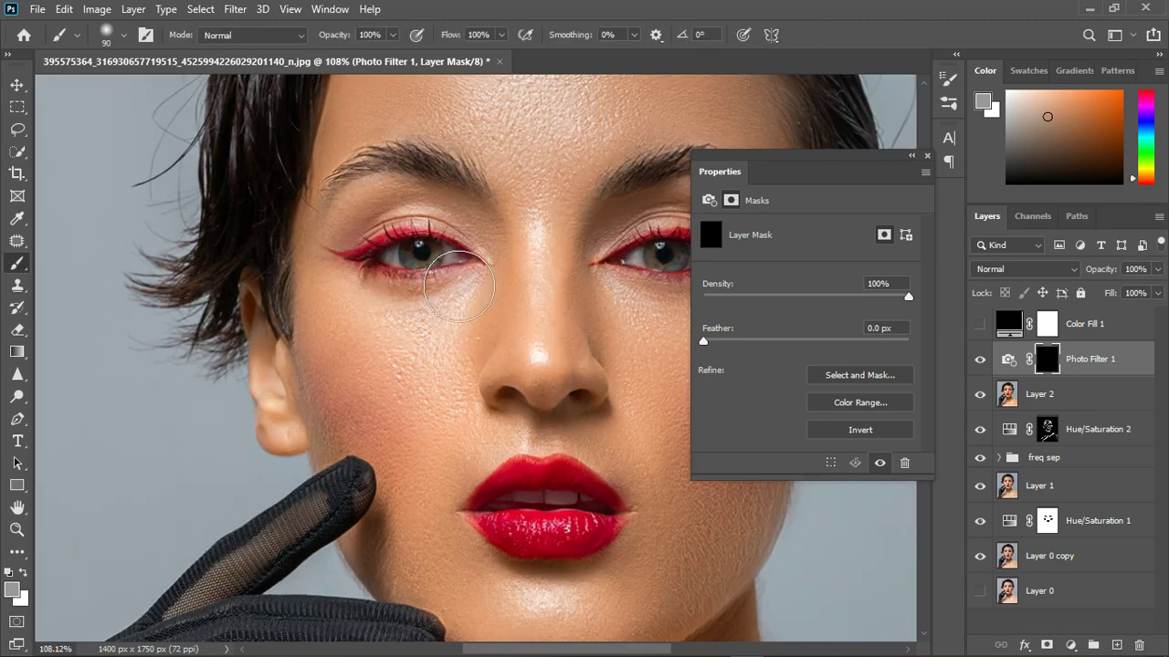
pyautogui.press('[')
pyautogui.press('[')
pyautogui.press('[')
pyautogui.press('[')
pyautogui.press('[')
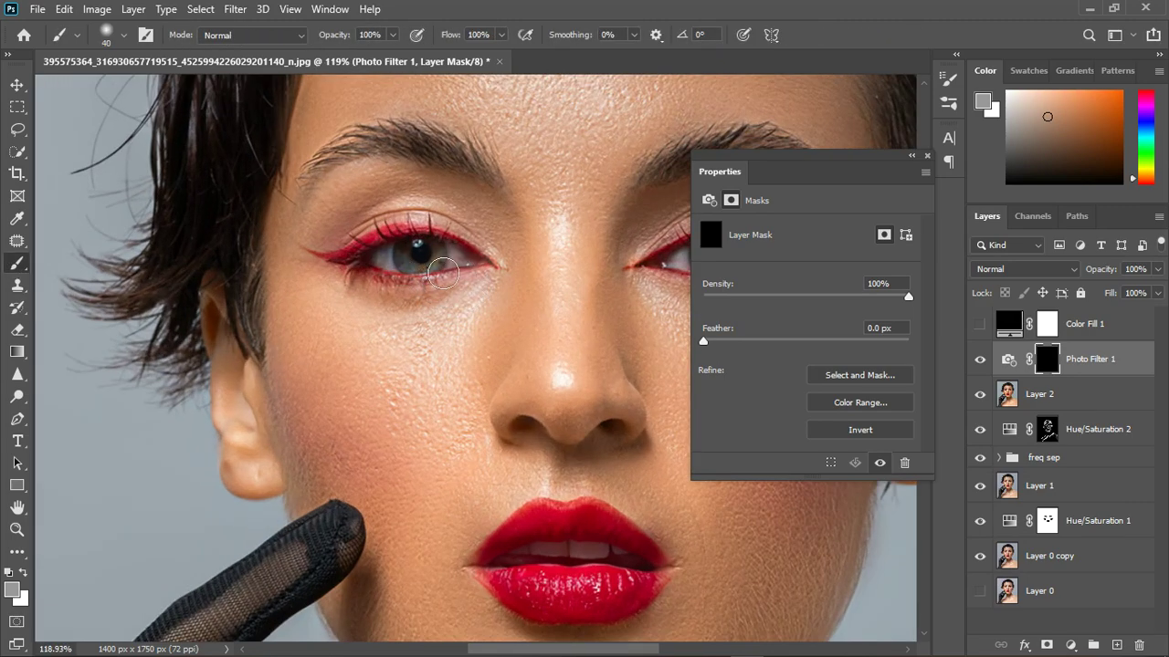
pyautogui.scroll(-4, 411, 274)
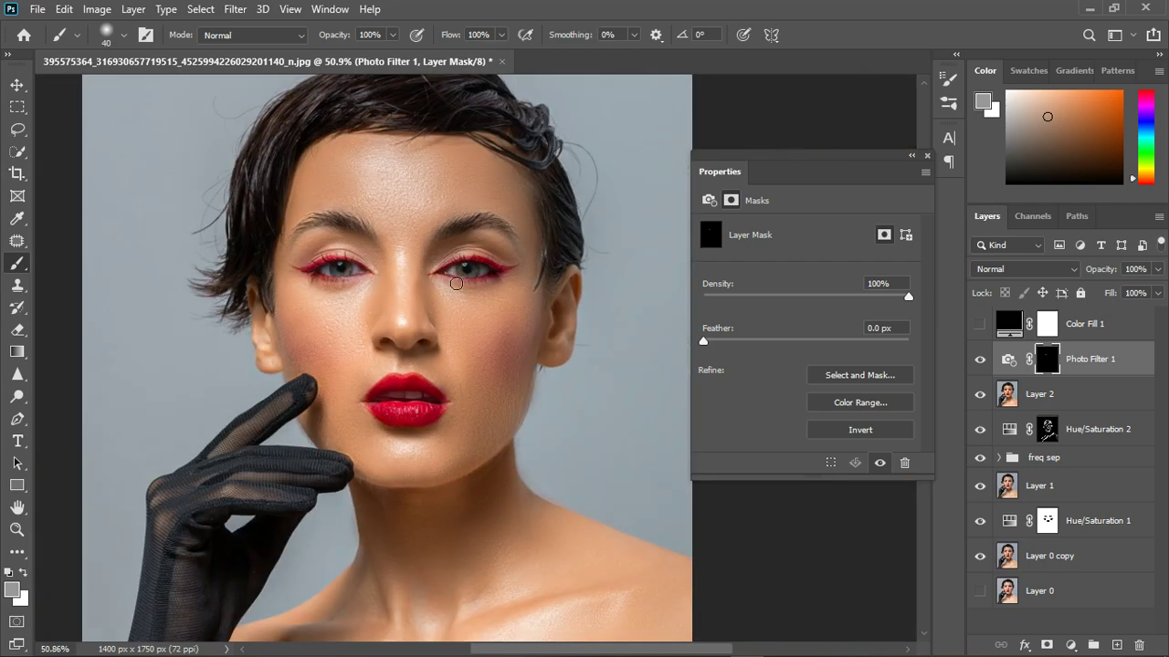
pyautogui.scroll(3, 456, 286)
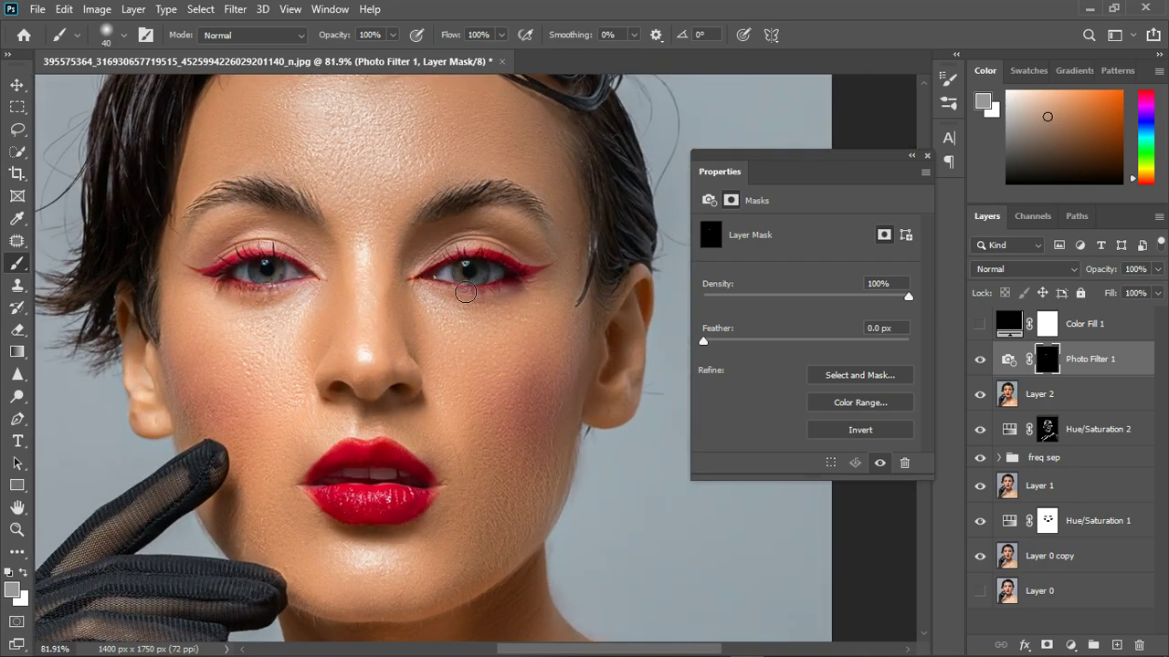
pyautogui.scroll(-3, 461, 274)
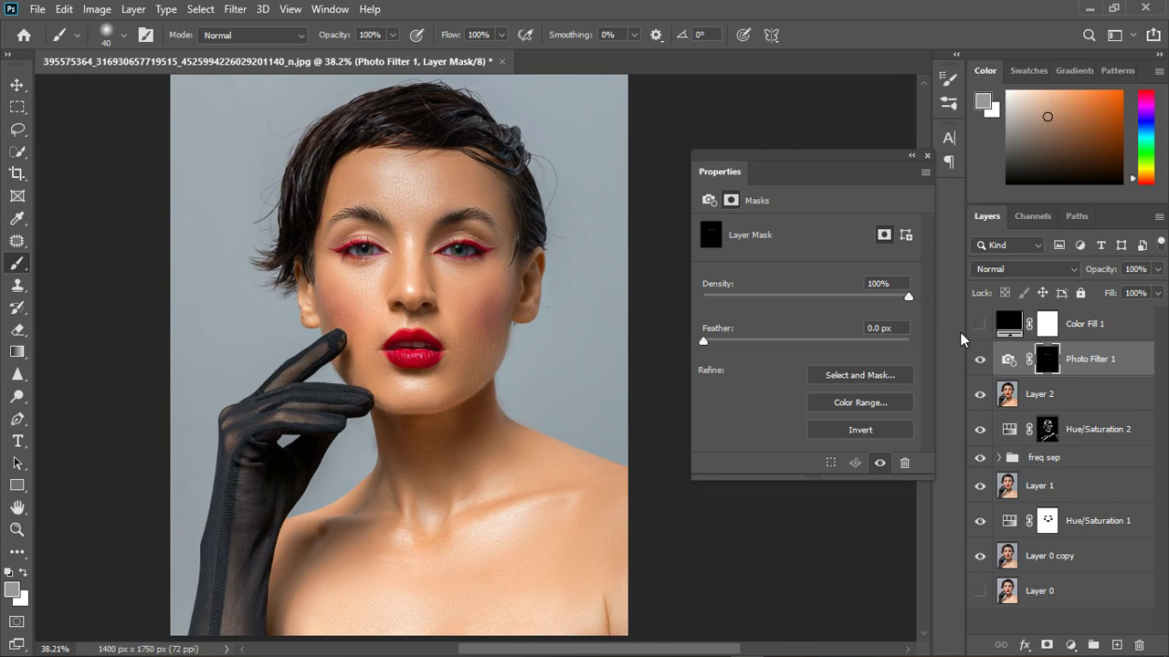
# Replace the Color Fill 1 mask with the Photo Filter 1 mask, show the fill layer and set its blend mode to Divide.
pyautogui.moveTo(1057, 367); pyautogui.dragTo(1048, 327)
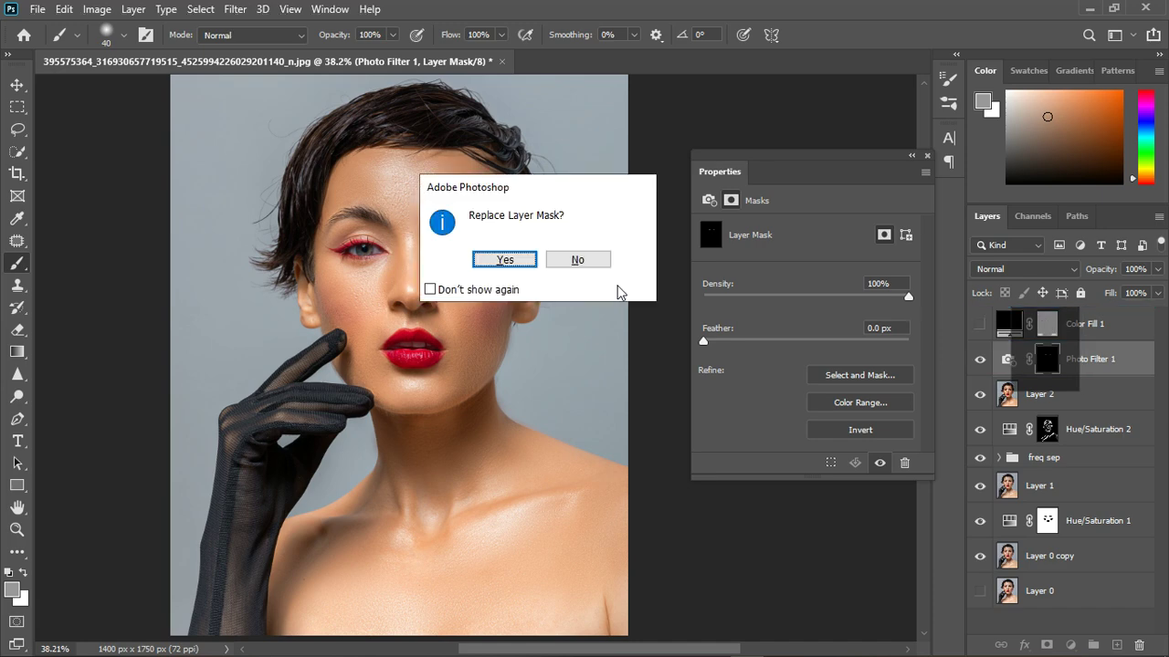
pyautogui.click(504, 260)
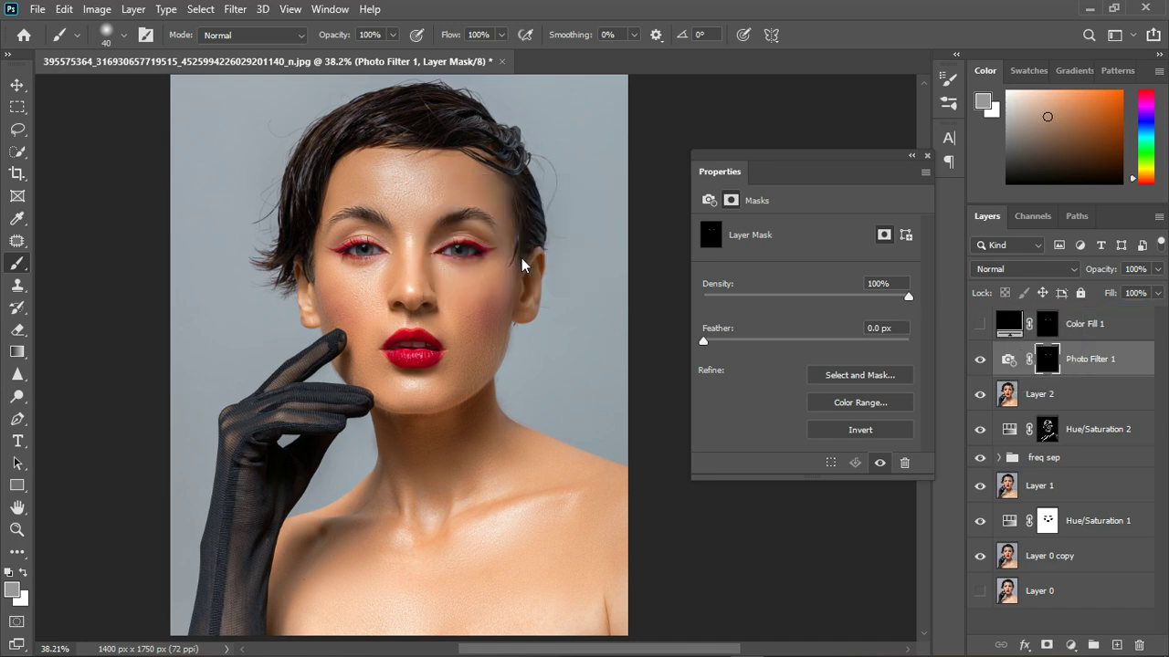
pyautogui.click(986, 329)
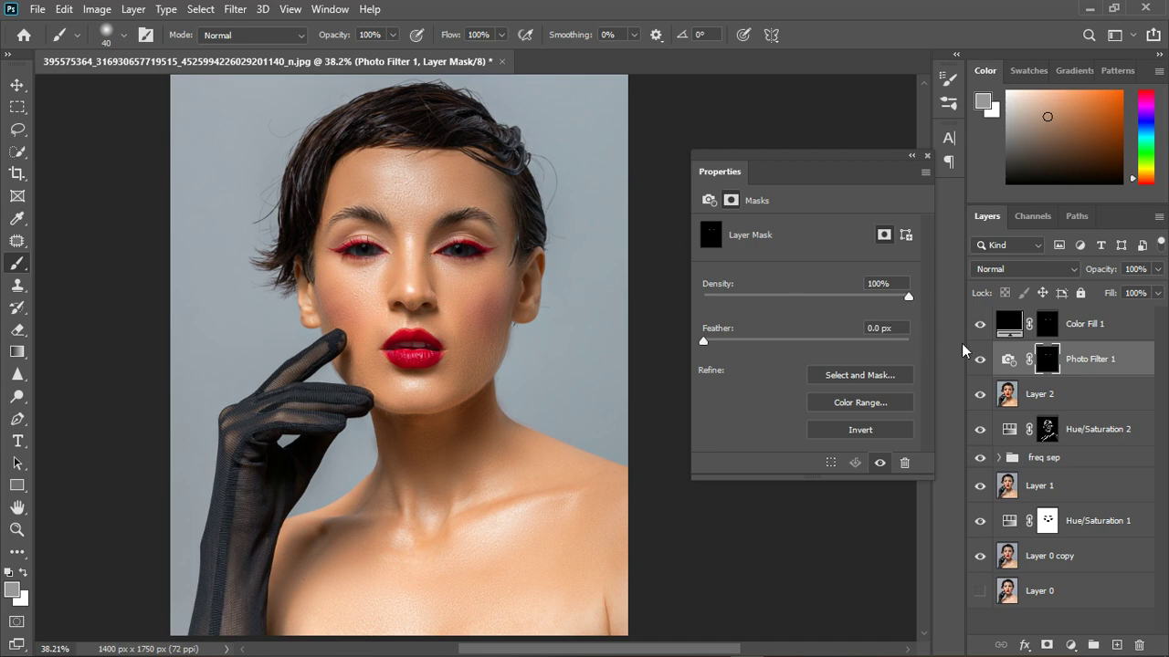
pyautogui.click(1045, 323)
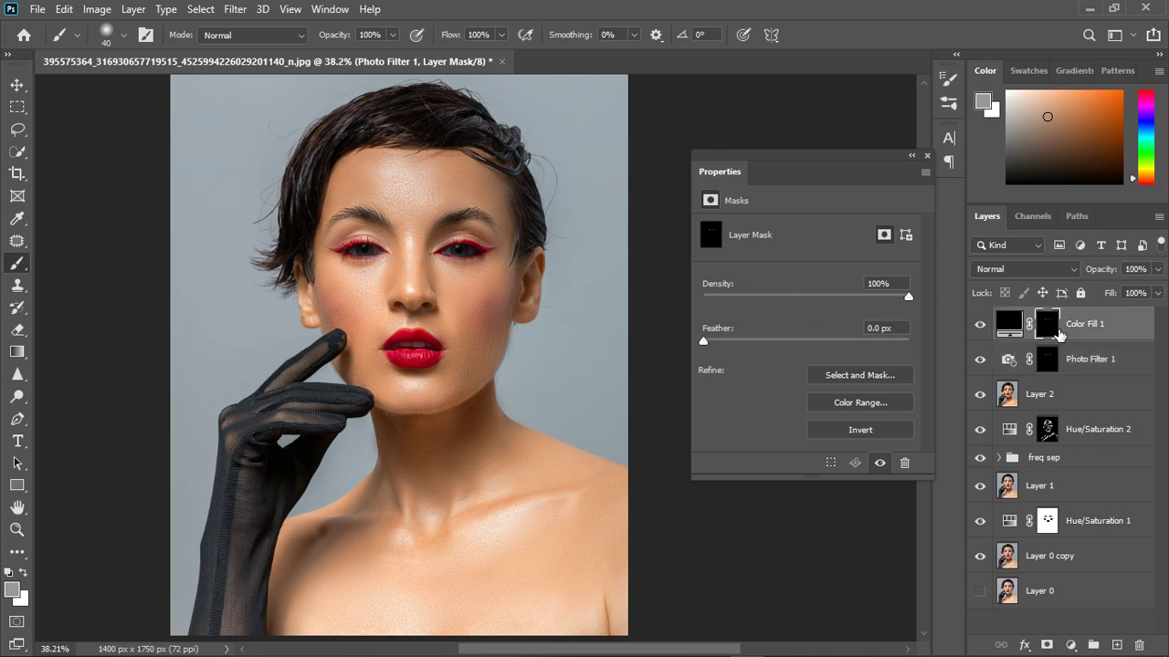
pyautogui.click(1031, 268)
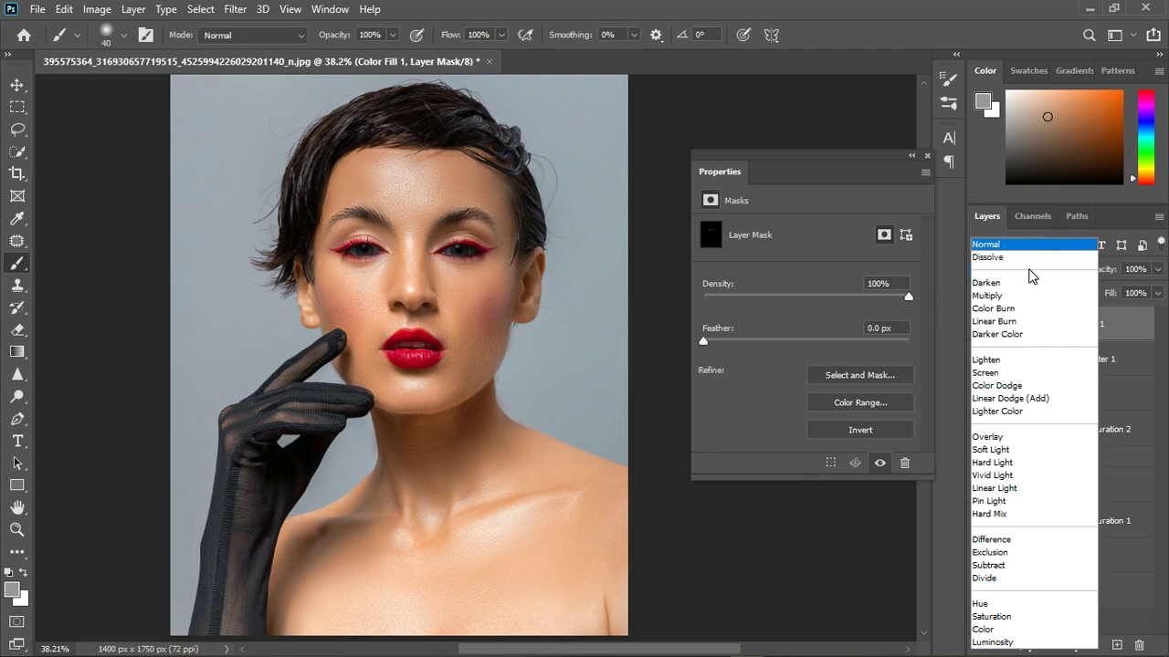
pyautogui.click(1004, 579)
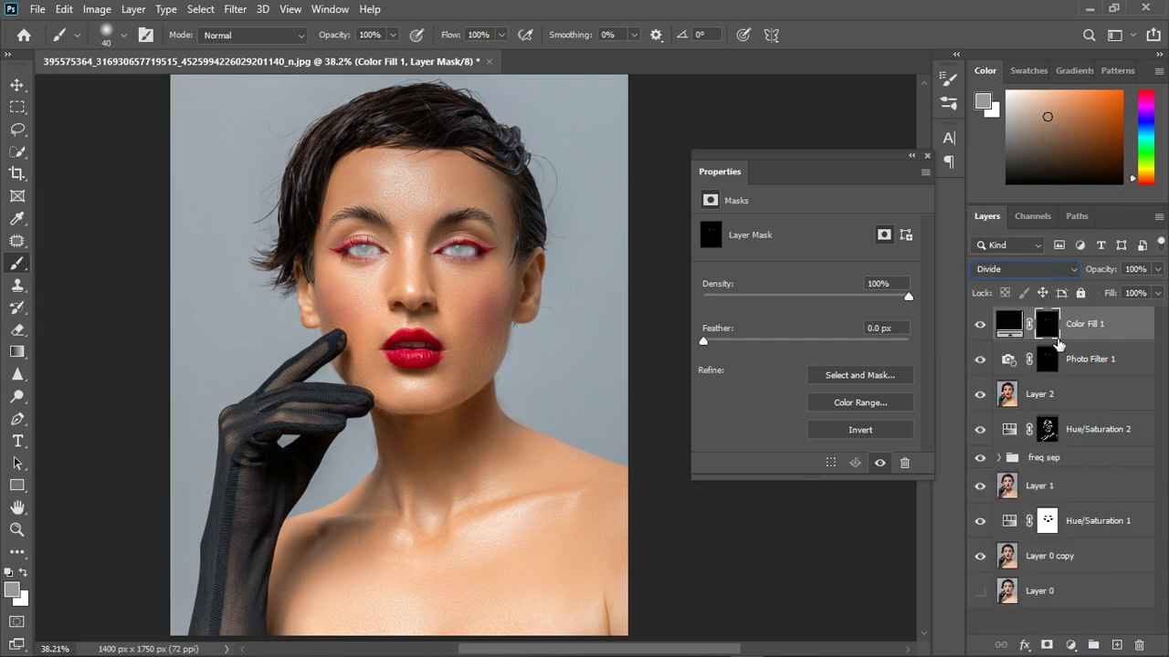
# Delete the Color Fill 1 layer without changing its fill color.
pyautogui.doubleClick(1011, 325)
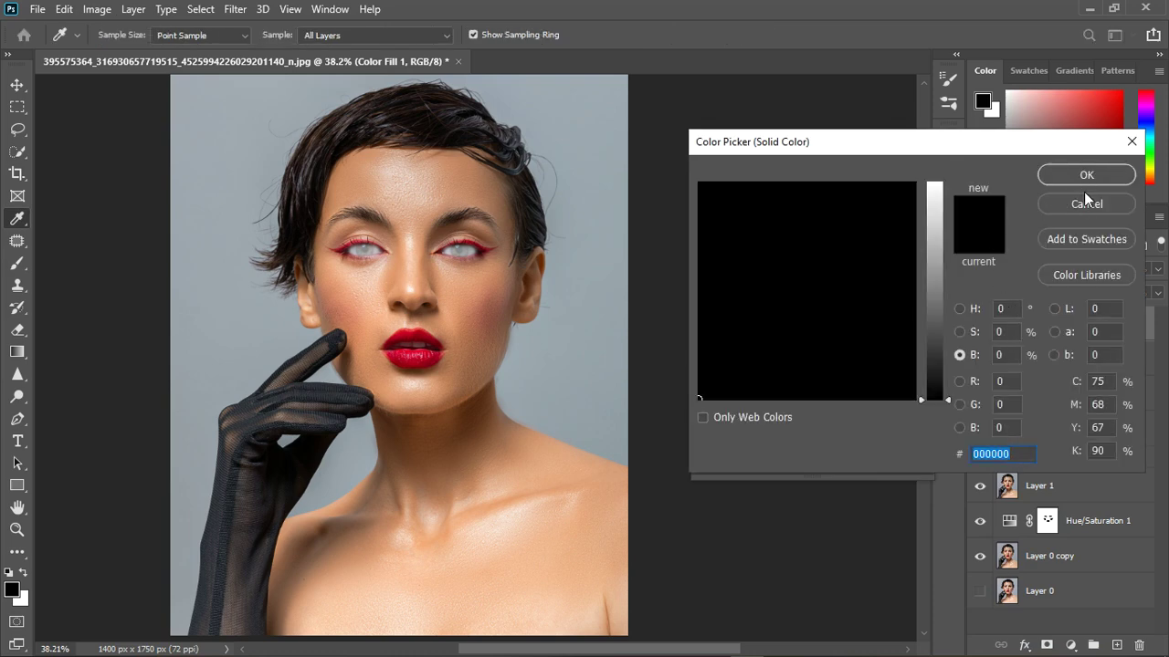
pyautogui.click(1086, 202)
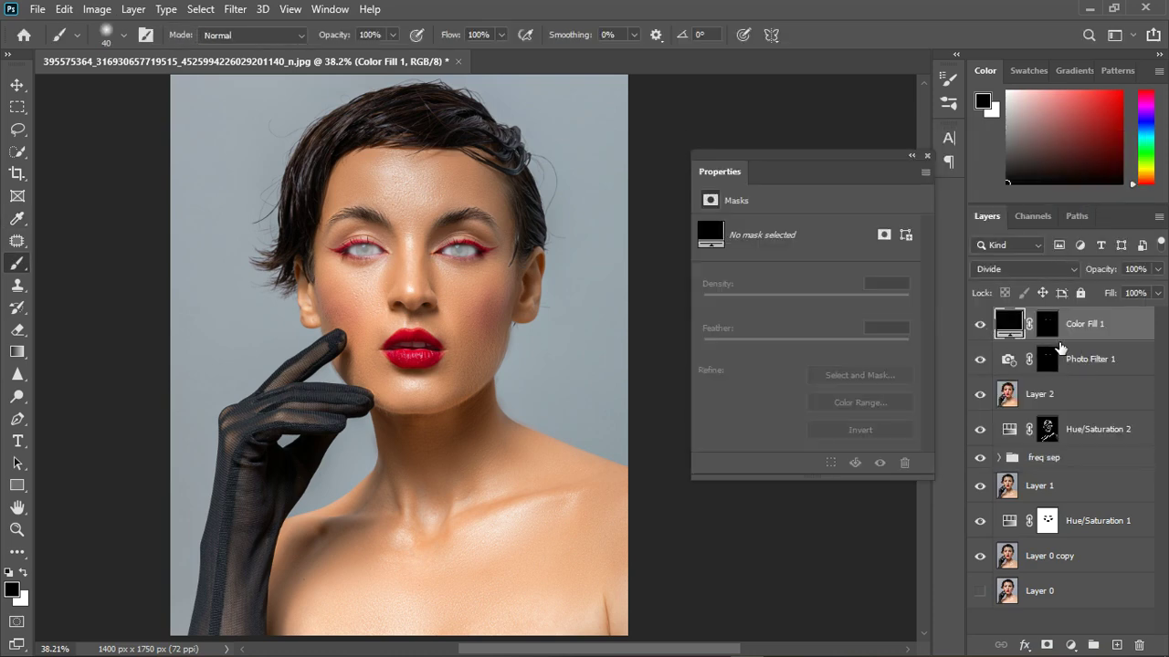
pyautogui.press('Delete')
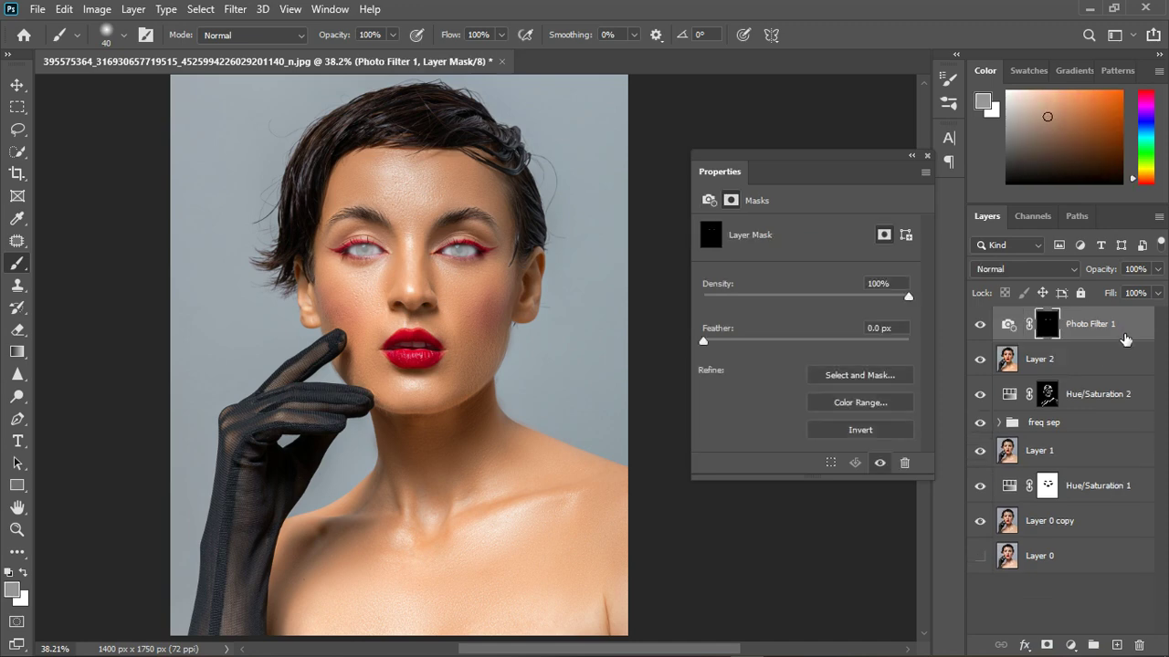
# Add a new black Solid Color fill layer above Photo Filter 1, invert its mask to black and leave the layer visible.
pyautogui.click(1071, 645)
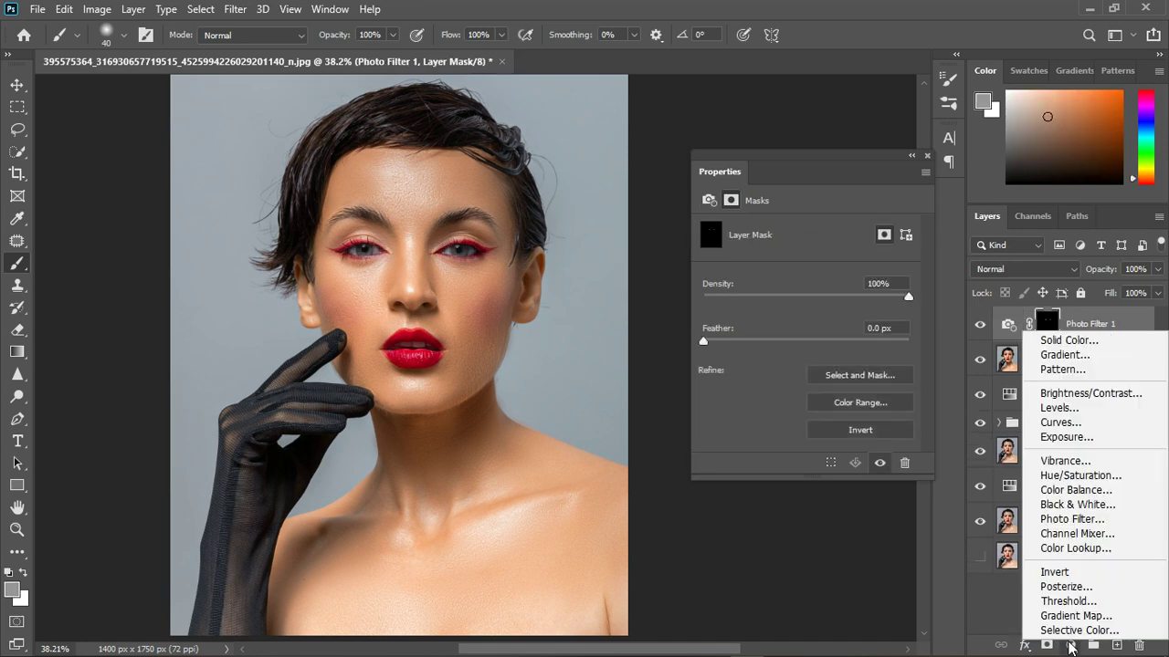
pyautogui.click(1064, 338)
pyautogui.click(1046, 179)
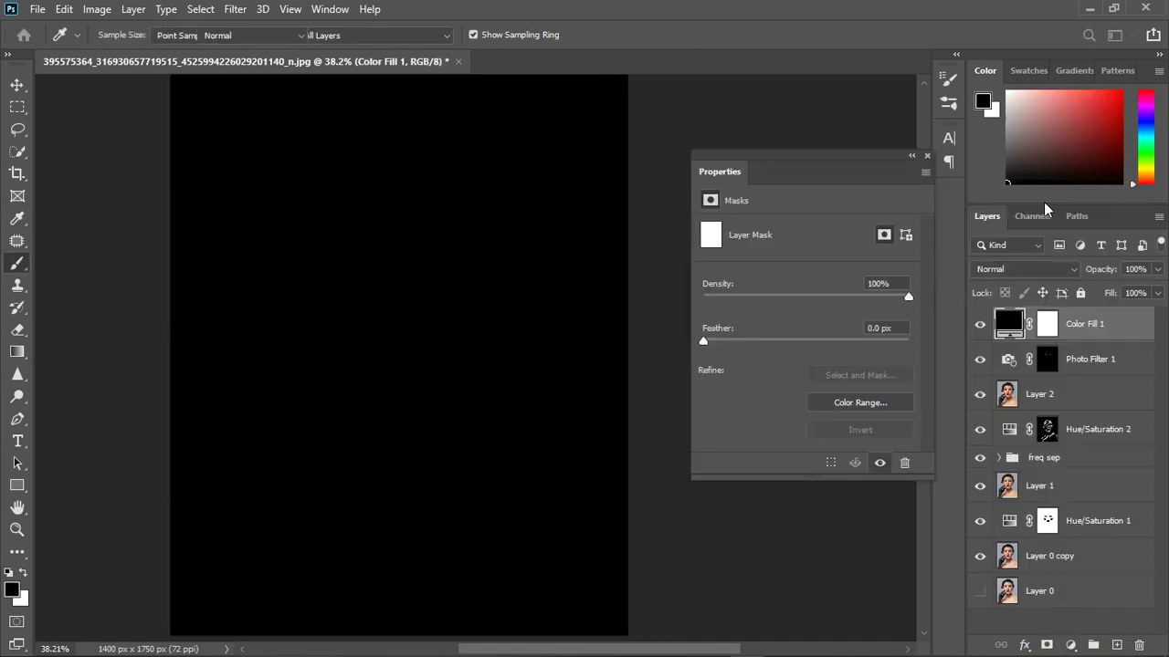
pyautogui.click(981, 325)
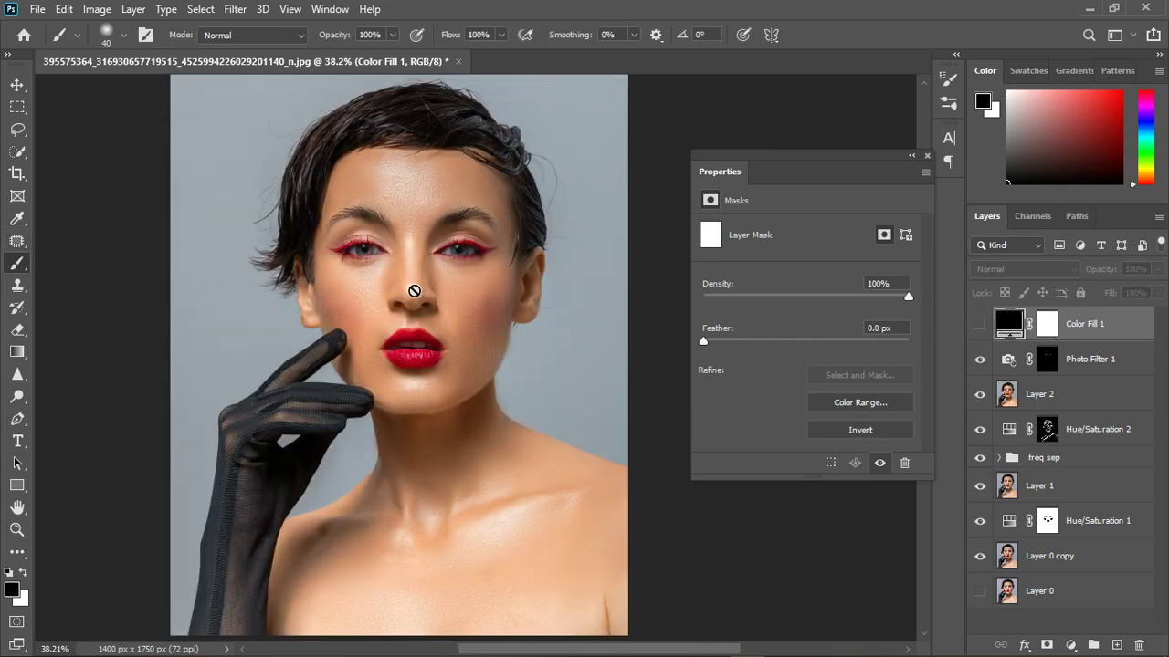
pyautogui.click(1048, 325)
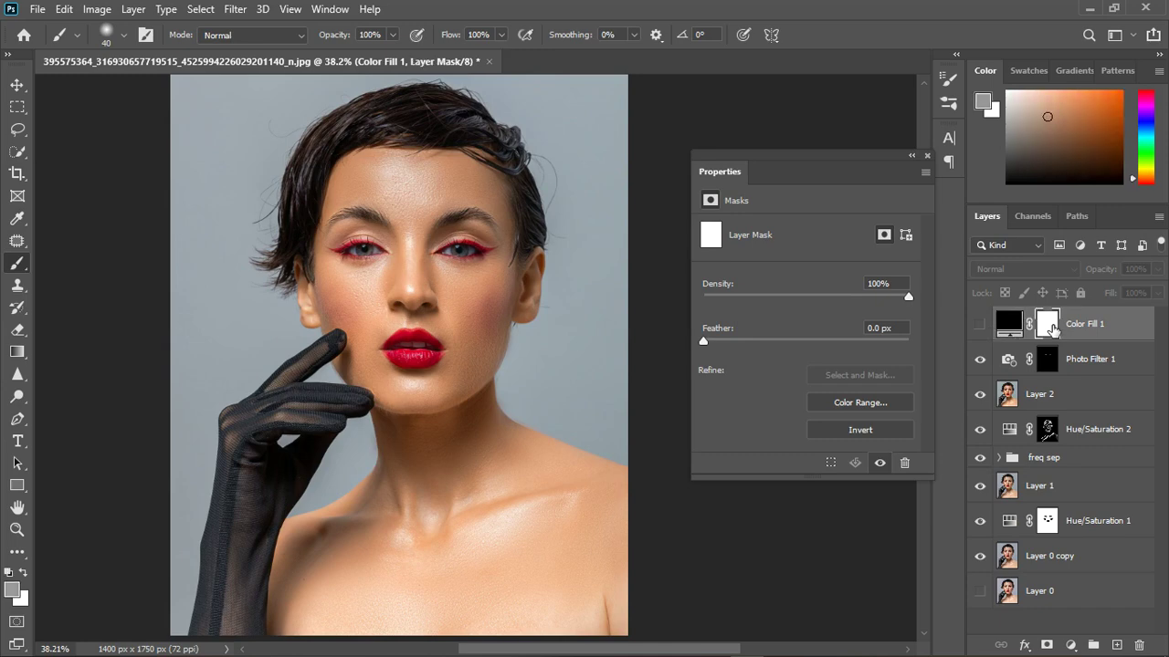
pyautogui.hotkey('ctrl', 'i')
pyautogui.click(979, 324)
# Try a light grey 40 px brush stroke over one eye on the Color Fill 1 mask and undo it.
pyautogui.rightClick(20, 267)
pyautogui.click(54, 263)
pyautogui.scroll(5, 324, 235)
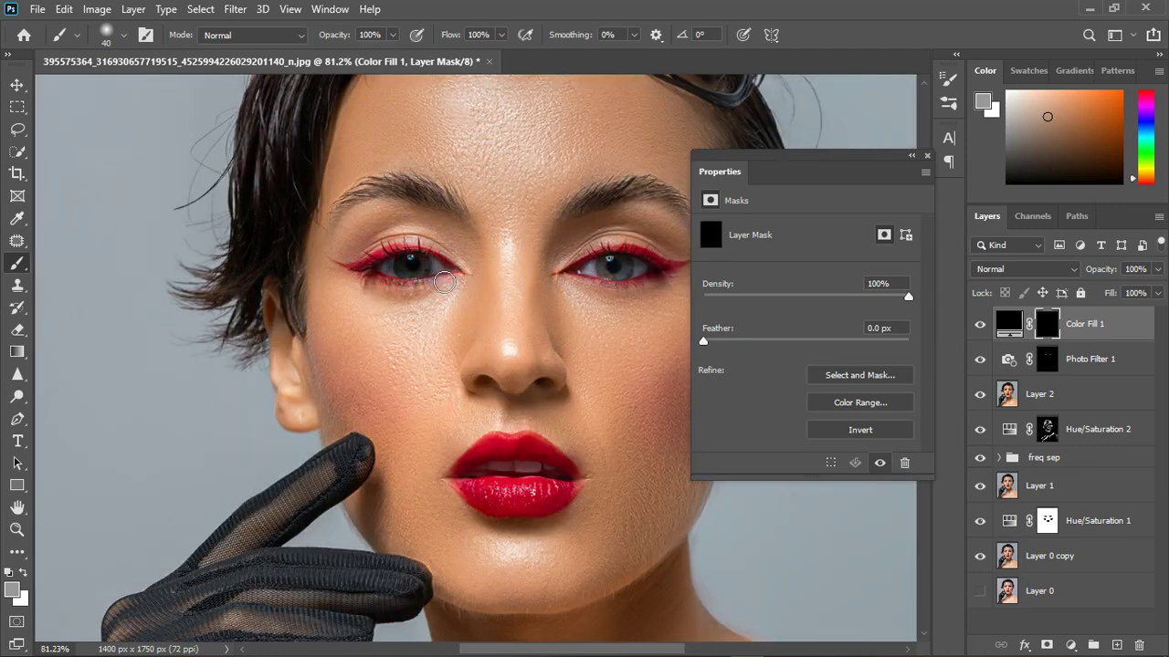
pyautogui.moveTo(446, 280)
pyautogui.mouseDown()
pyautogui.moveTo(383, 276)
pyautogui.moveTo(444, 274)
pyautogui.moveTo(427, 283)
pyautogui.mouseUp()
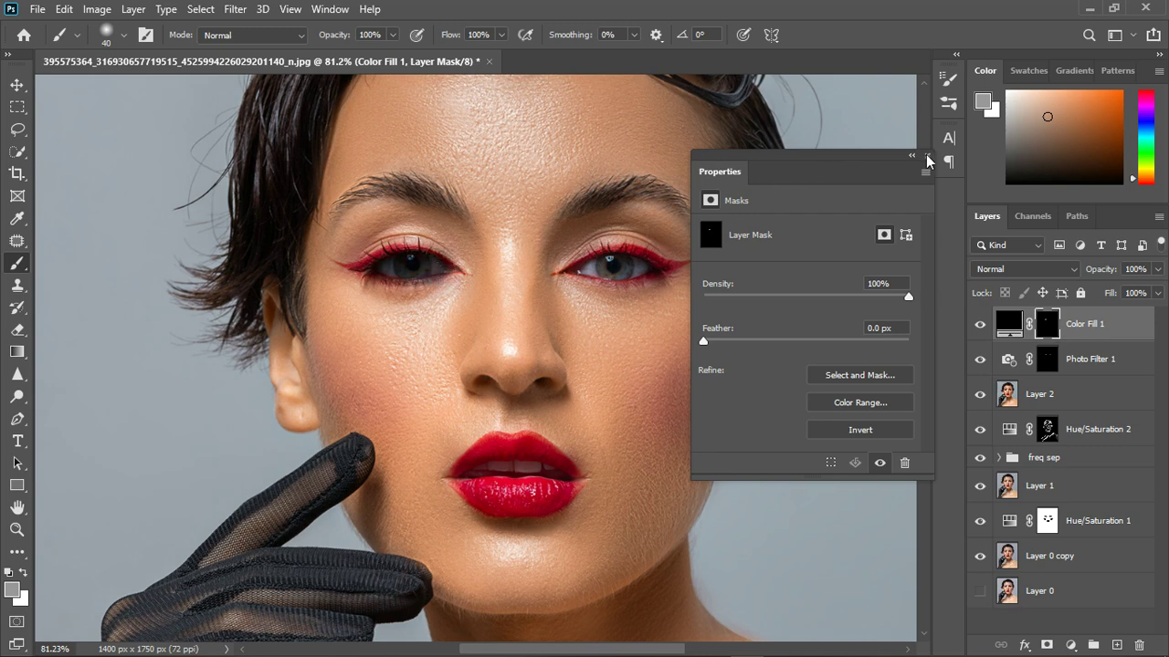
pyautogui.click(926, 157)
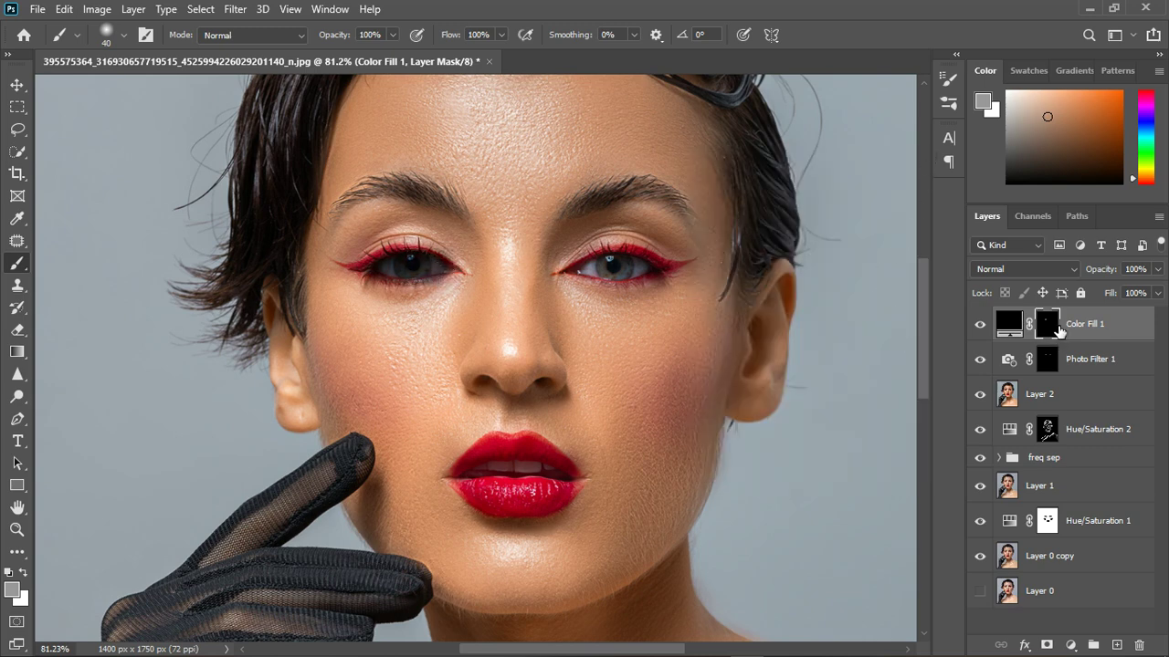
pyautogui.hotkey('ctrl', 'z')
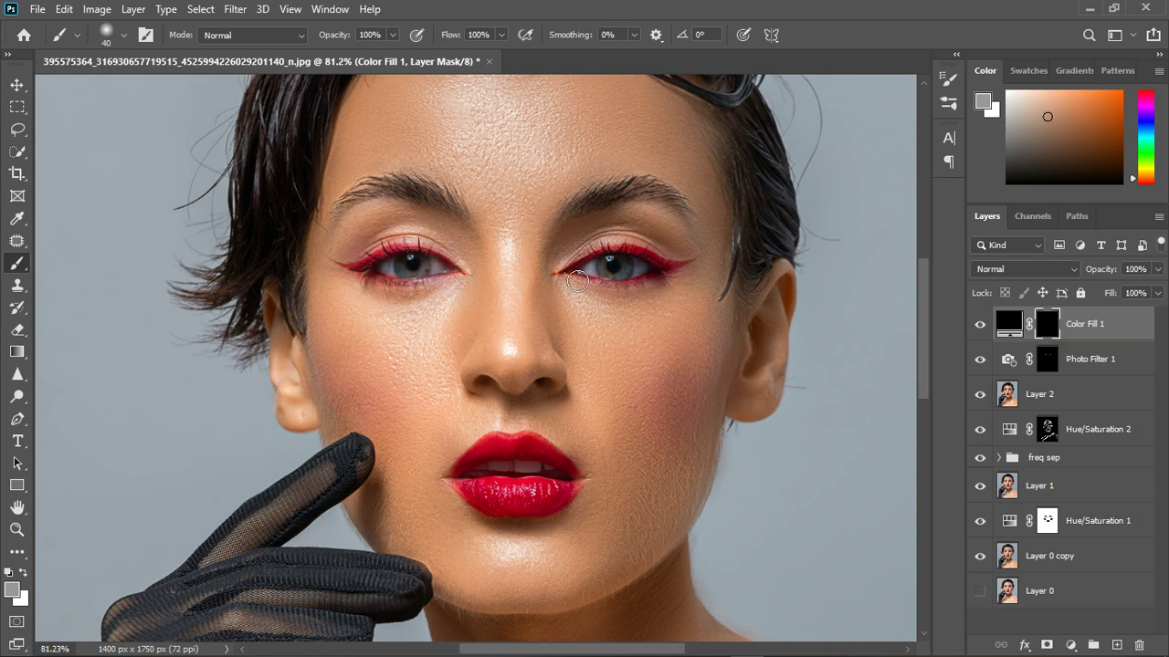
# Set the foreground color to white and paint over both eyes on the Color Fill 1 mask with the 40 px brush.
pyautogui.click(12, 590)
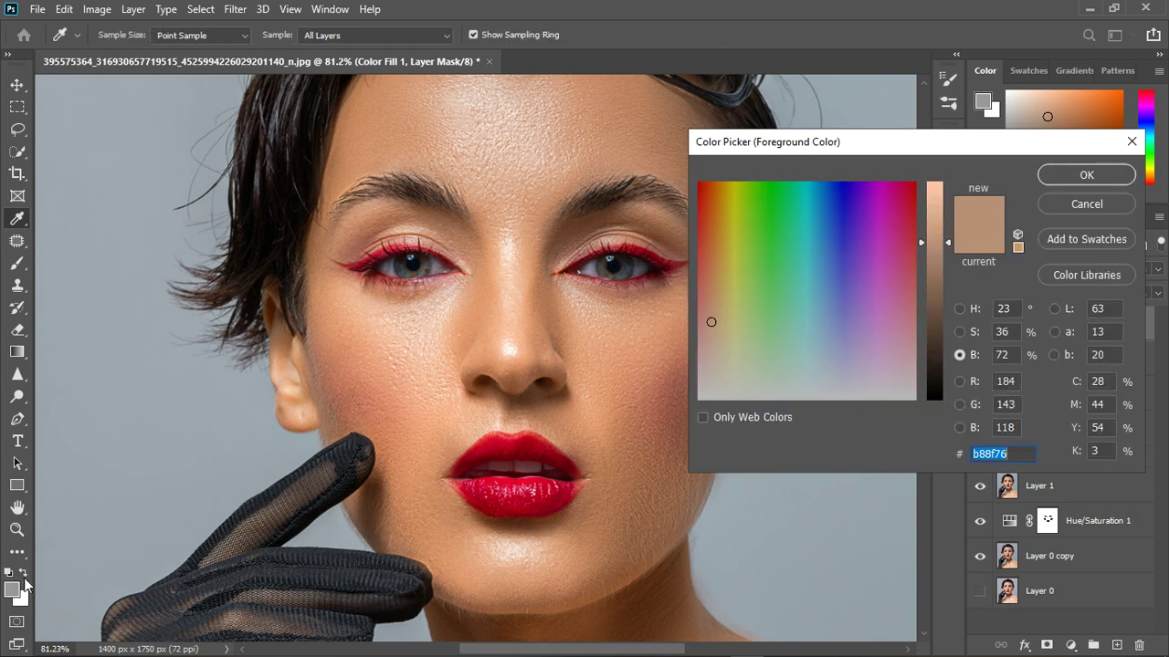
pyautogui.click(1103, 205)
pyautogui.press('b')
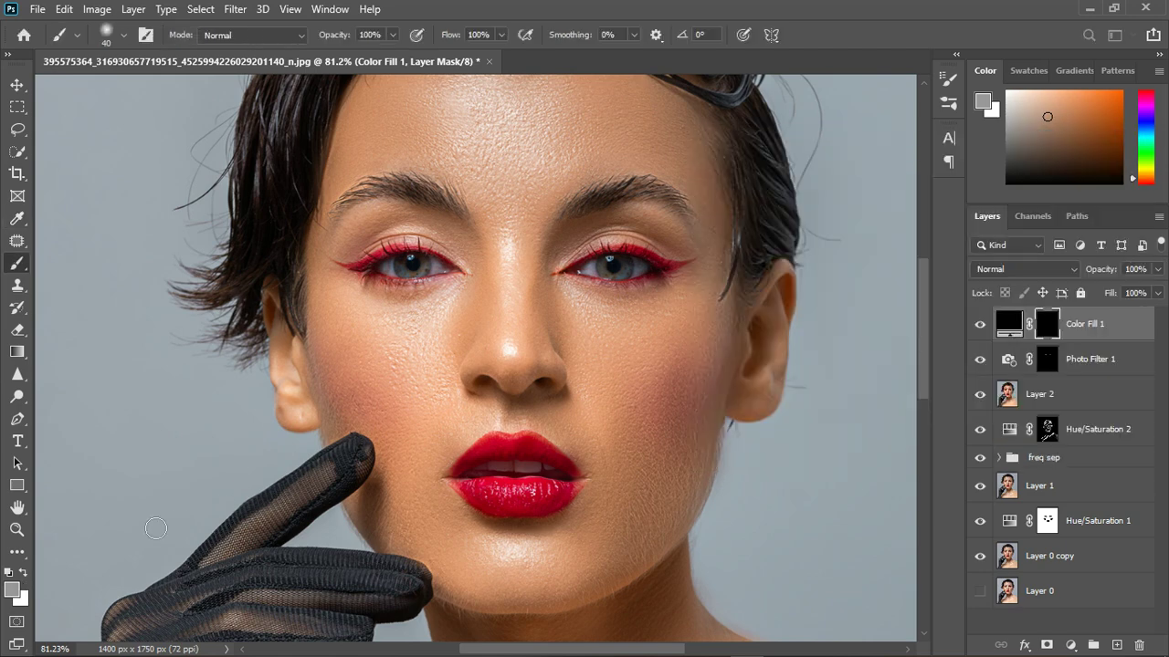
pyautogui.click(11, 572)
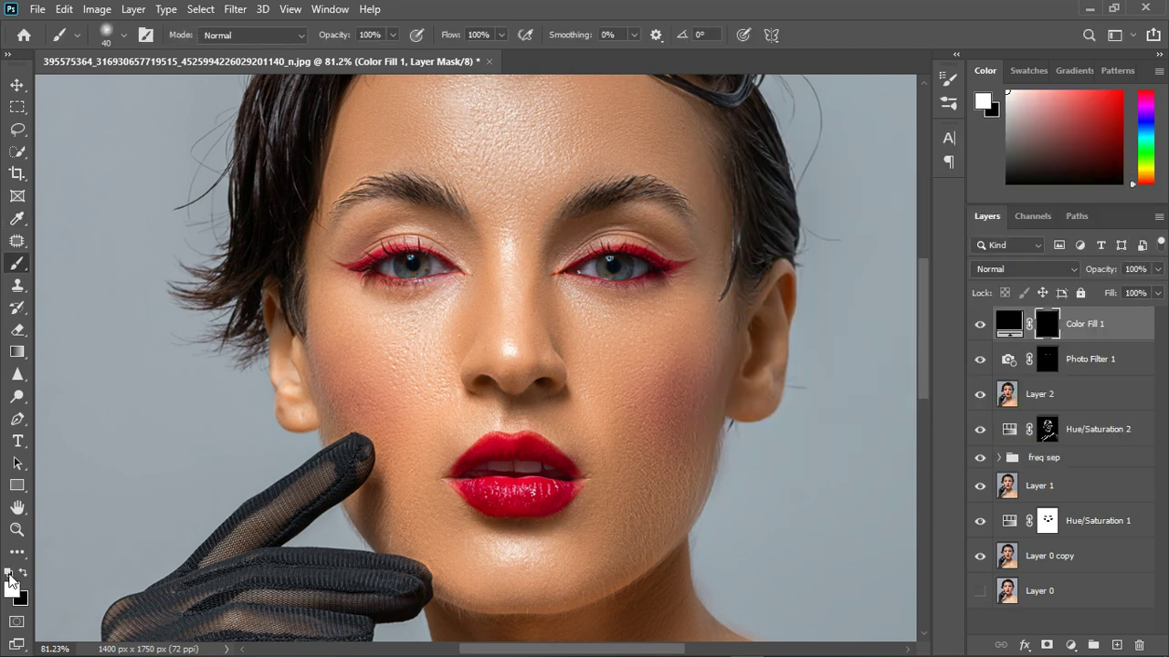
pyautogui.click(22, 574)
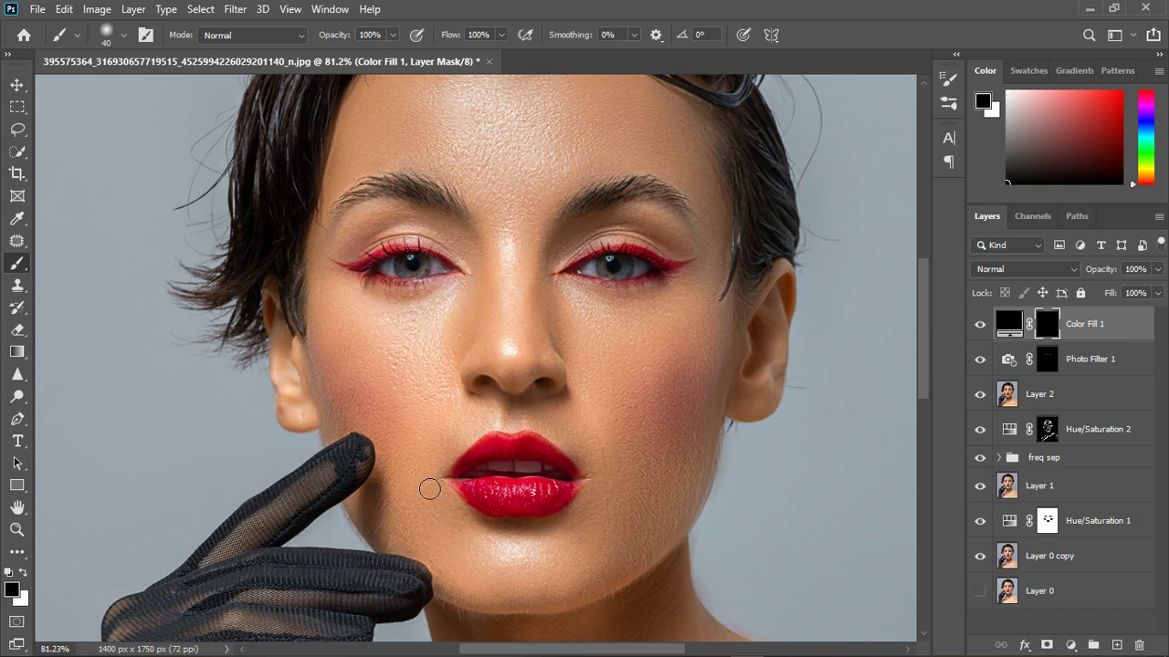
pyautogui.click(22, 573)
pyautogui.moveTo(420, 270)
pyautogui.mouseDown()
pyautogui.moveTo(391, 274)
pyautogui.moveTo(446, 277)
pyautogui.moveTo(410, 264)
pyautogui.moveTo(394, 269)
pyautogui.moveTo(442, 279)
pyautogui.mouseUp()
pyautogui.moveTo(595, 273)
pyautogui.mouseDown()
pyautogui.moveTo(647, 279)
pyautogui.moveTo(594, 264)
pyautogui.moveTo(644, 291)
pyautogui.mouseUp()
# Paint white over the teeth between the lips on the Color Fill 1 mask with a 15 px brush, and hide the layer.
pyautogui.scroll(5, 505, 485)
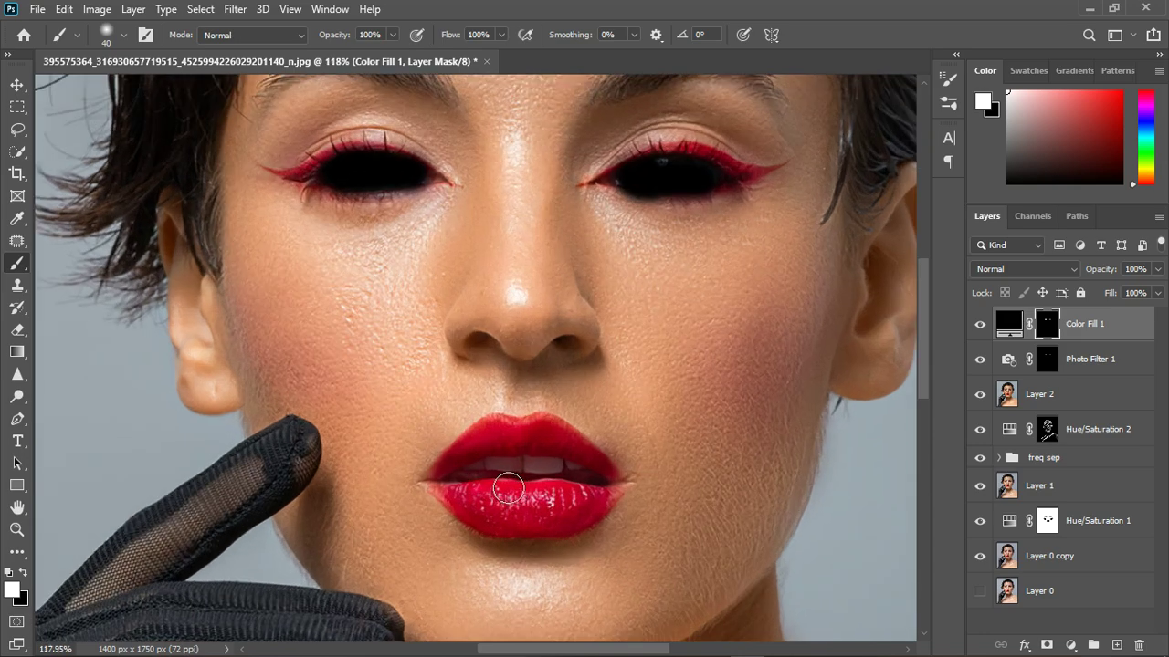
pyautogui.press('[')
pyautogui.press('[')
pyautogui.press('[')
pyautogui.press('[')
pyautogui.press('[')
pyautogui.moveTo(456, 471)
pyautogui.mouseDown()
pyautogui.moveTo(598, 479)
pyautogui.moveTo(476, 478)
pyautogui.moveTo(594, 472)
pyautogui.moveTo(572, 465)
pyautogui.moveTo(467, 478)
pyautogui.moveTo(516, 475)
pyautogui.mouseUp()
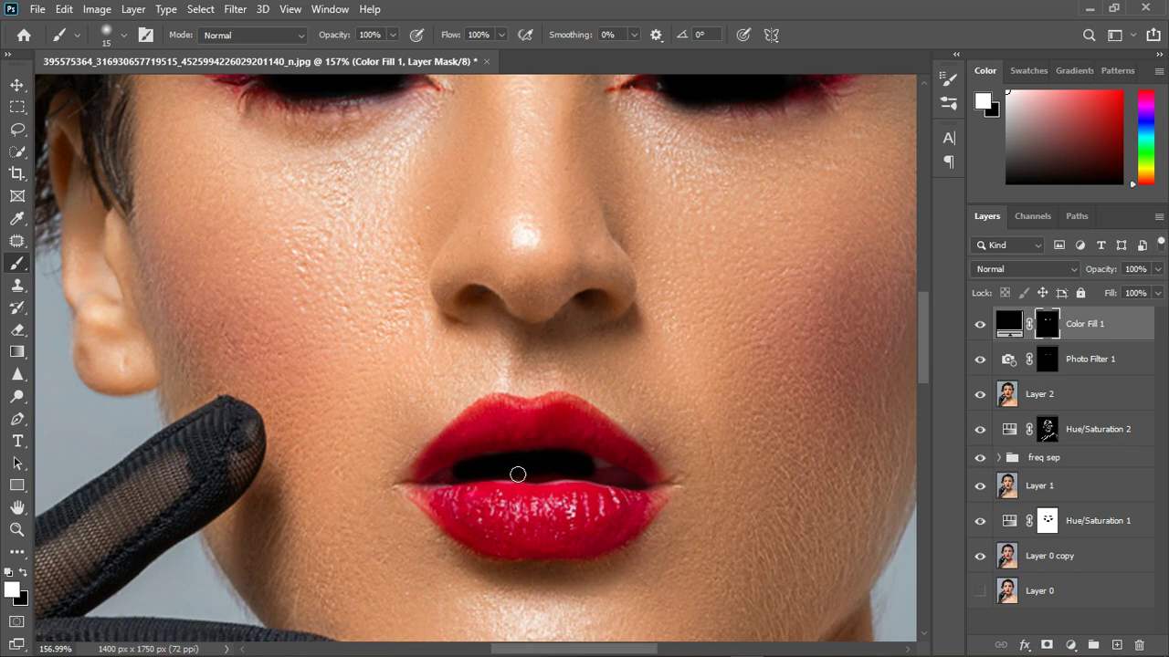
pyautogui.moveTo(589, 468); pyautogui.dragTo(624, 473)
pyautogui.scroll(-5, 595, 337)
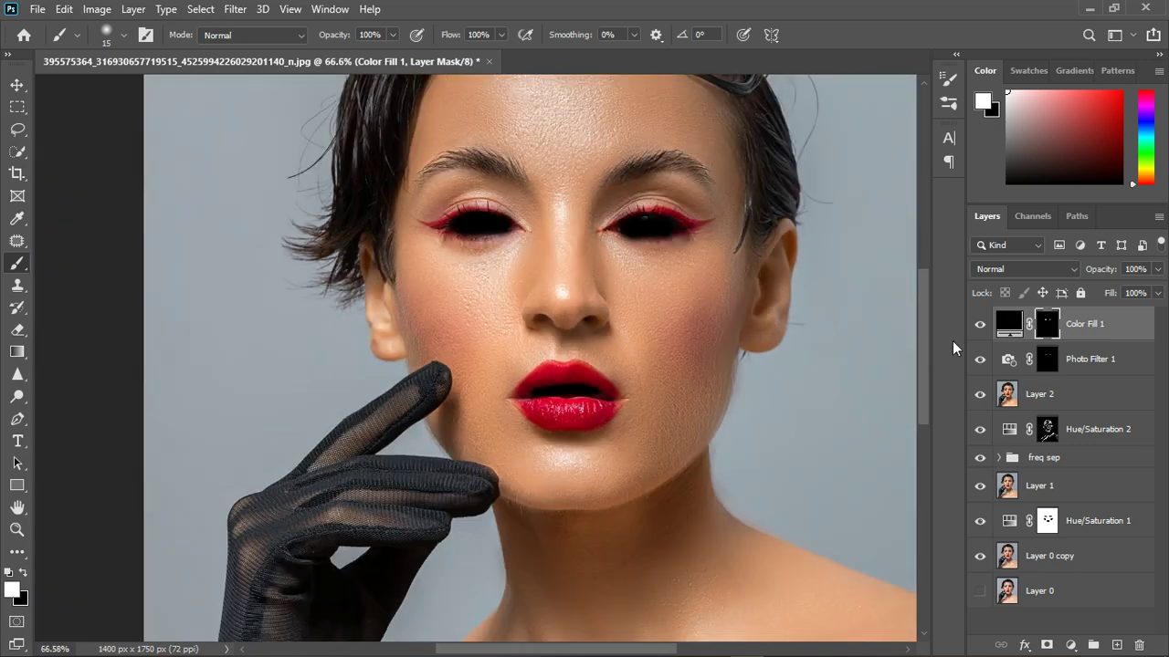
pyautogui.click(980, 325)
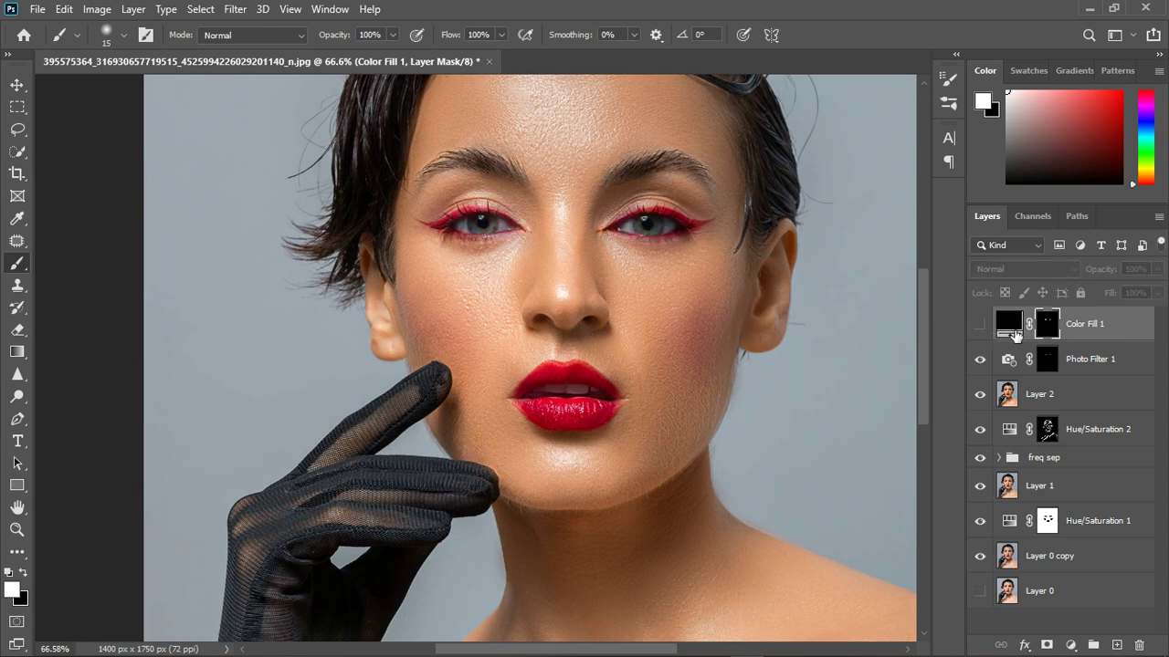
# Recolor the Color Fill 1 layer with the grey-blue sampled from the eye, show it and set its blend mode to Divide.
pyautogui.doubleClick(1009, 325)
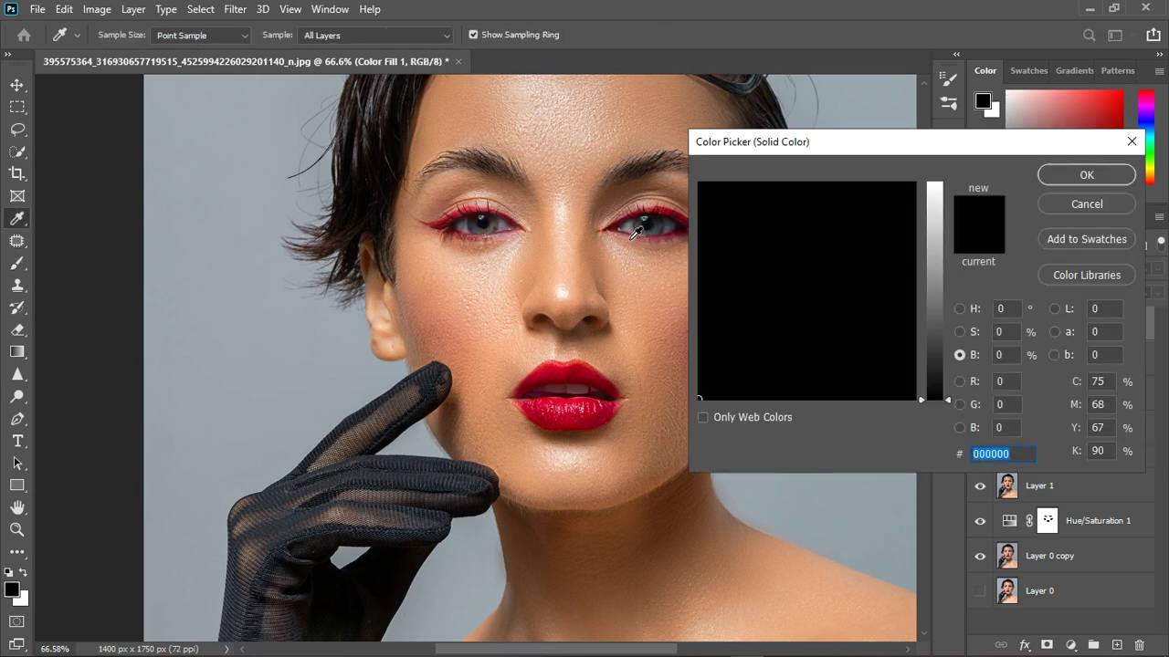
pyautogui.click(635, 236)
pyautogui.click(1061, 176)
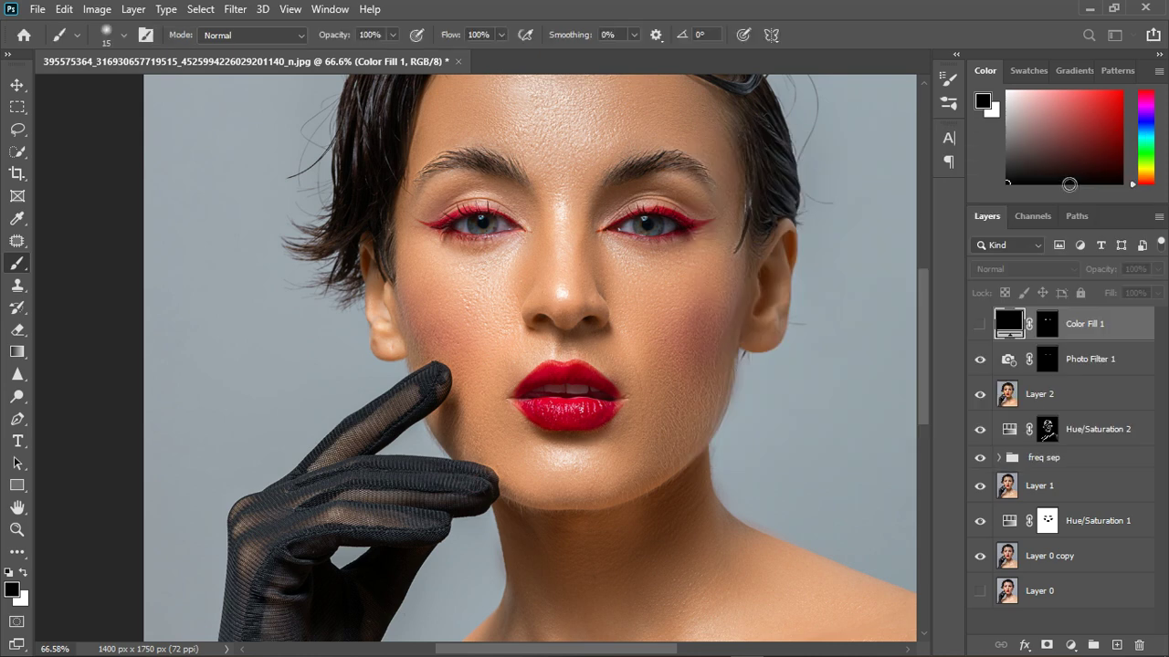
pyautogui.click(980, 325)
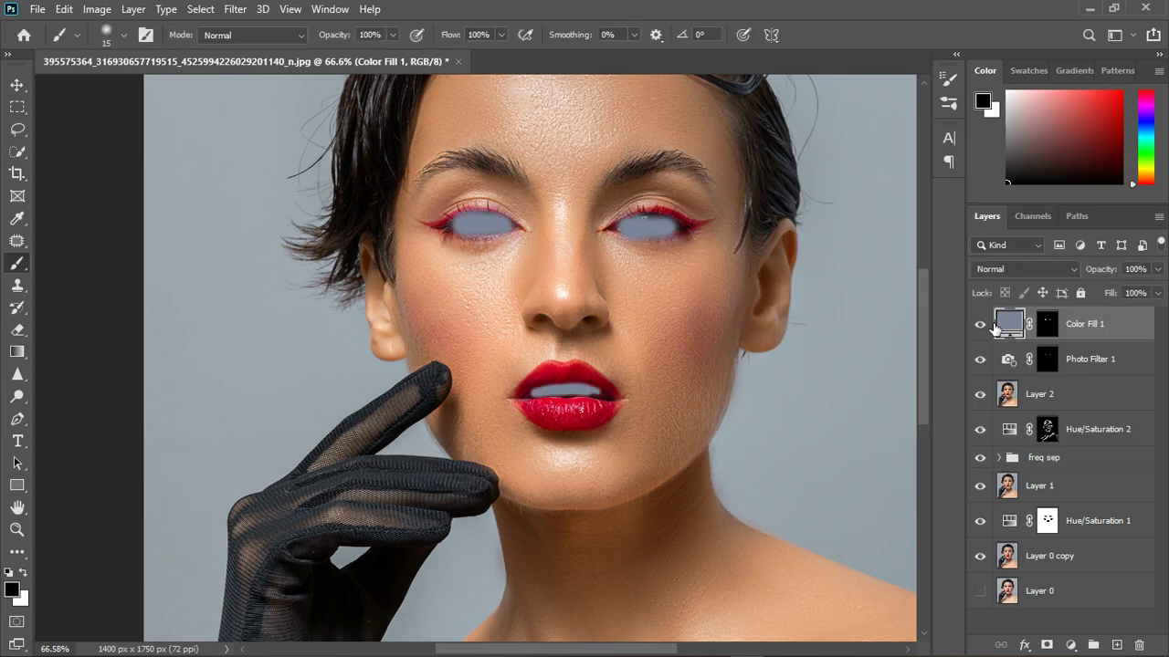
pyautogui.click(1029, 266)
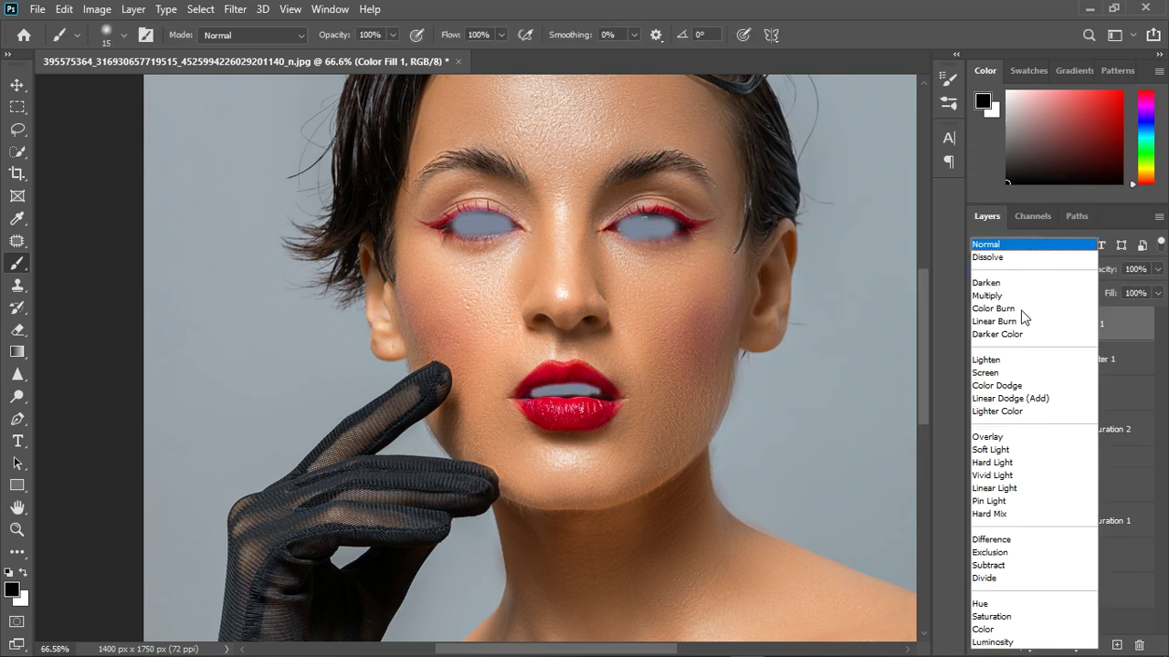
pyautogui.click(1002, 584)
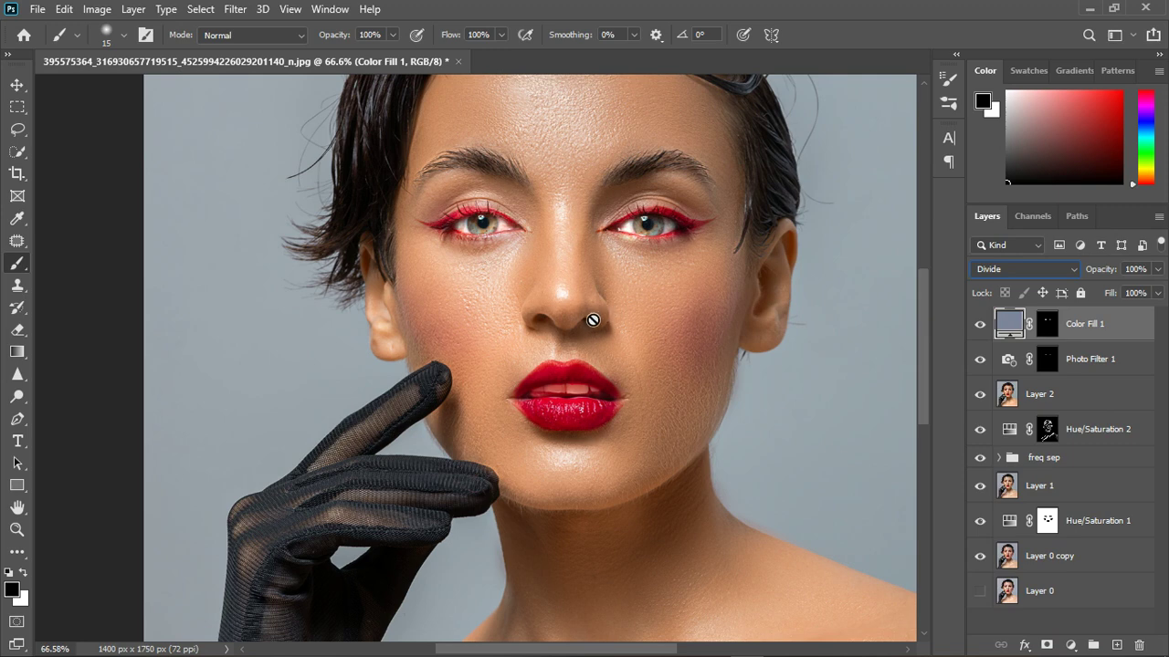
# Brighten the Color Fill 1 color to #beccec.
pyautogui.doubleClick(1011, 323)
pyautogui.moveTo(950, 226); pyautogui.dragTo(950, 198)
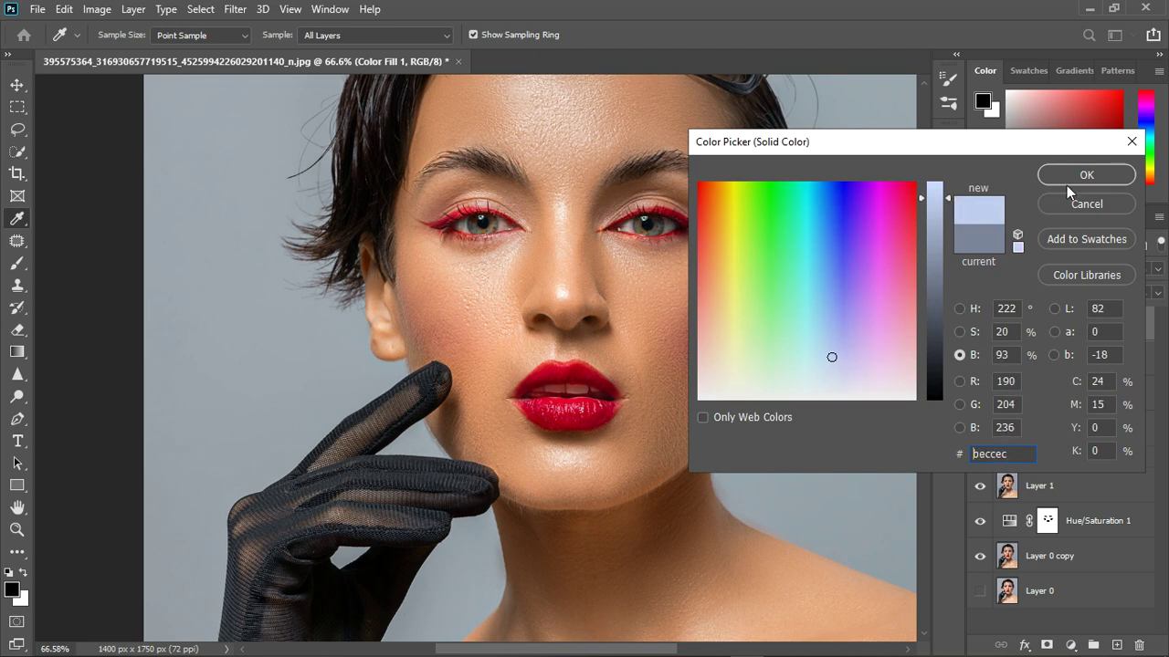
pyautogui.click(1086, 175)
pyautogui.press('b')
pyautogui.hotkey('ctrl', '-')
# Compare the eyes with the correction layers hidden and shown, and delete the Color Fill 1 layer.
pyautogui.click(981, 326)
pyautogui.click(981, 331)
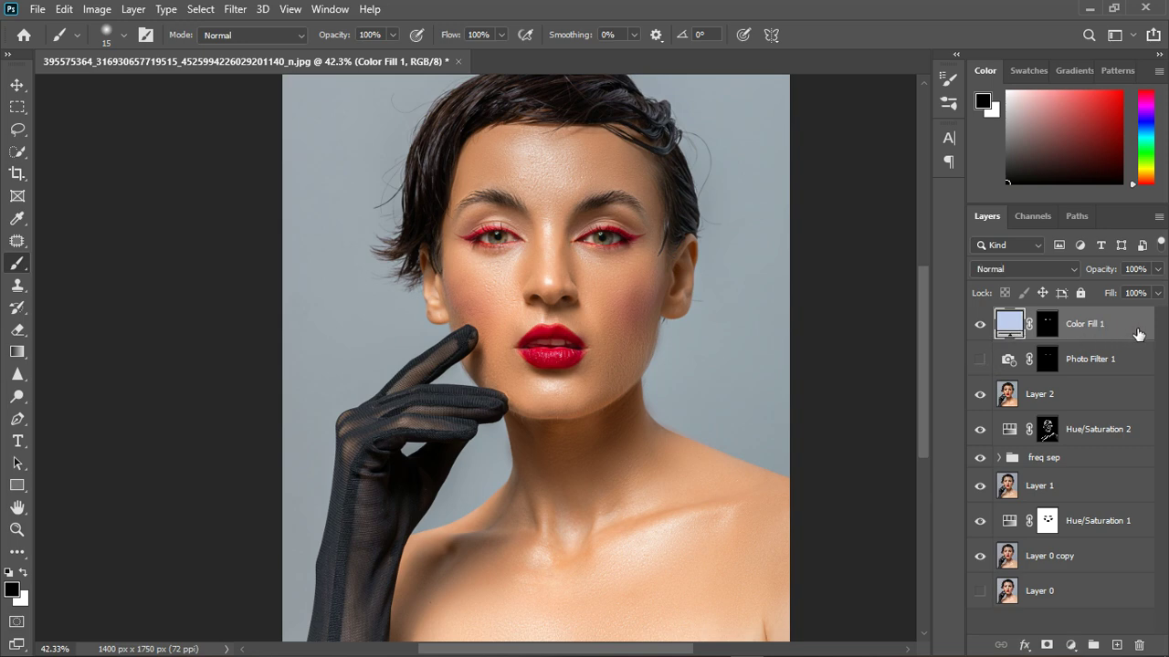
pyautogui.press('Delete')
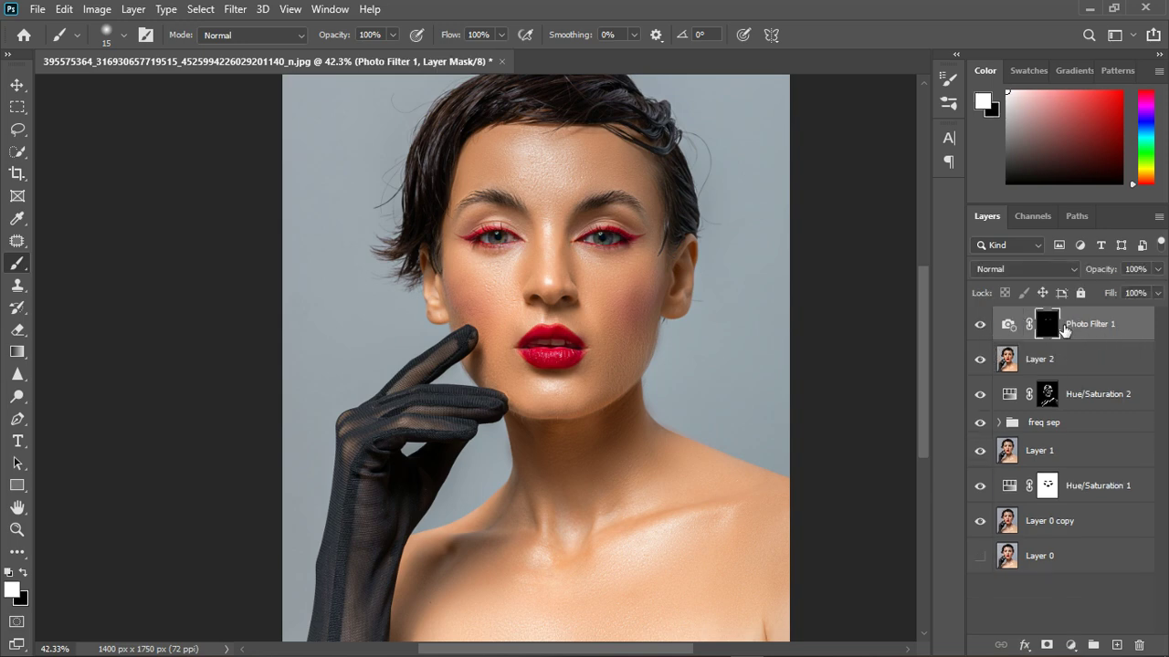
# Add a Black & White adjustment layer above Photo Filter 1 and invert its mask to black.
pyautogui.click(1072, 645)
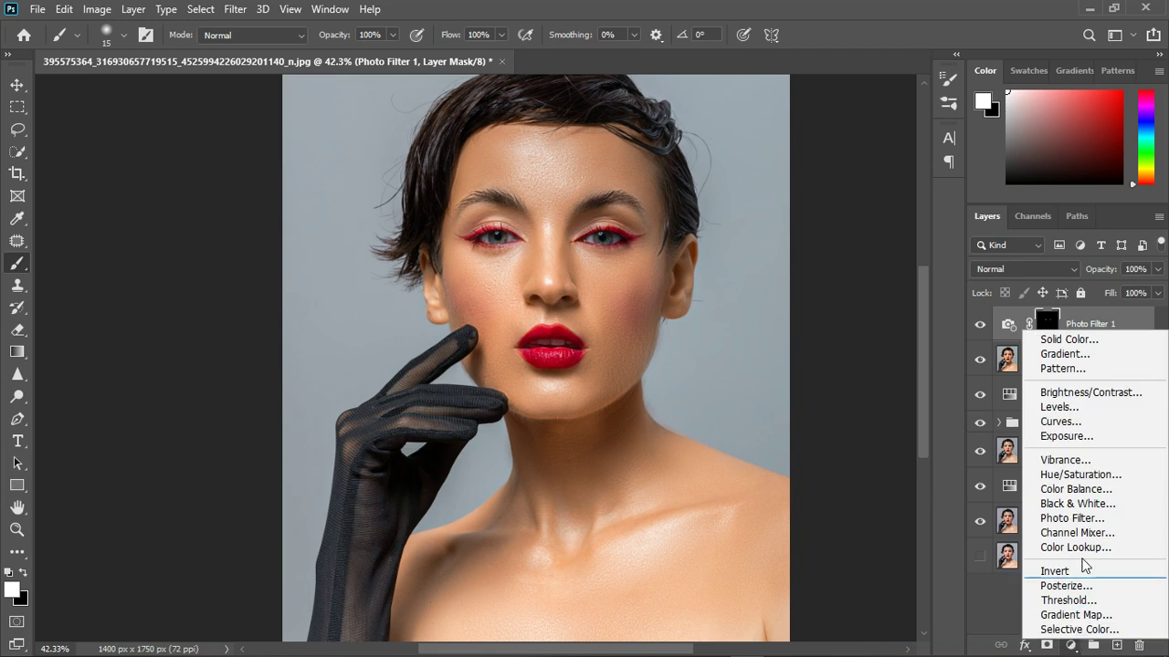
pyautogui.click(1064, 508)
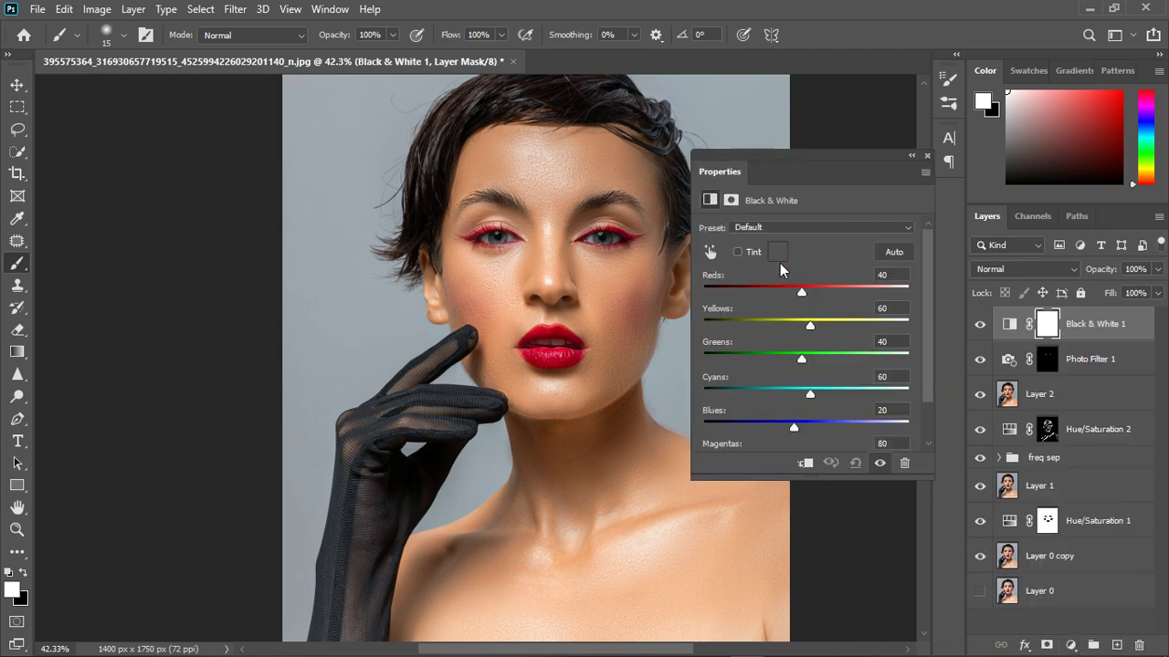
pyautogui.click(928, 156)
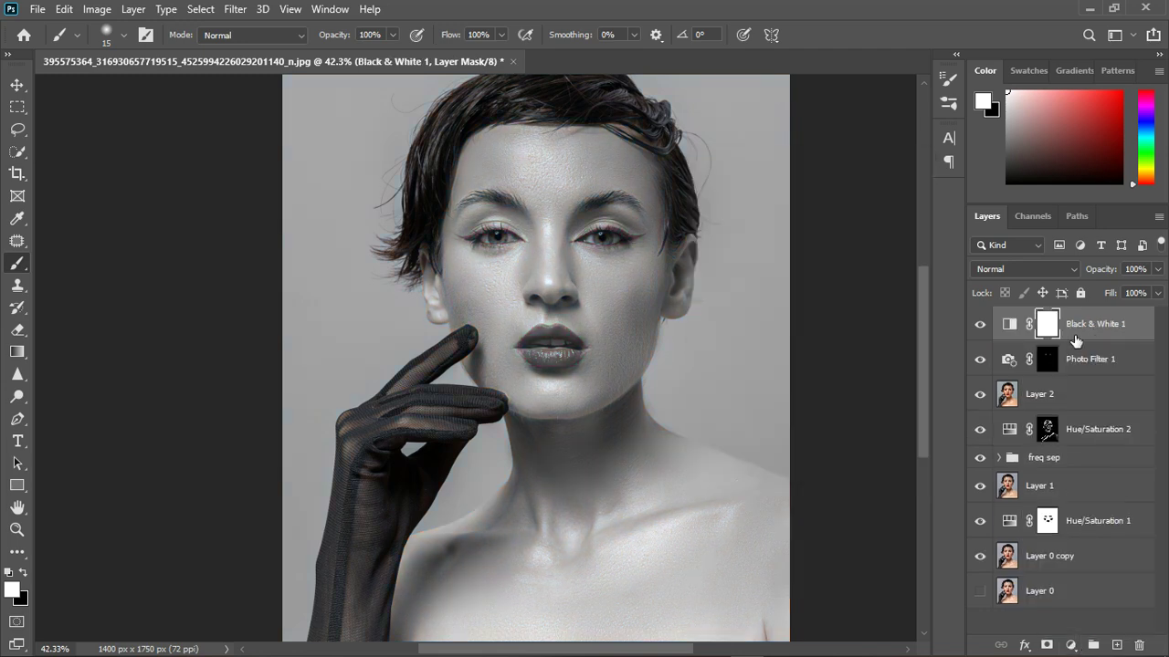
pyautogui.hotkey('ctrl', 'i')
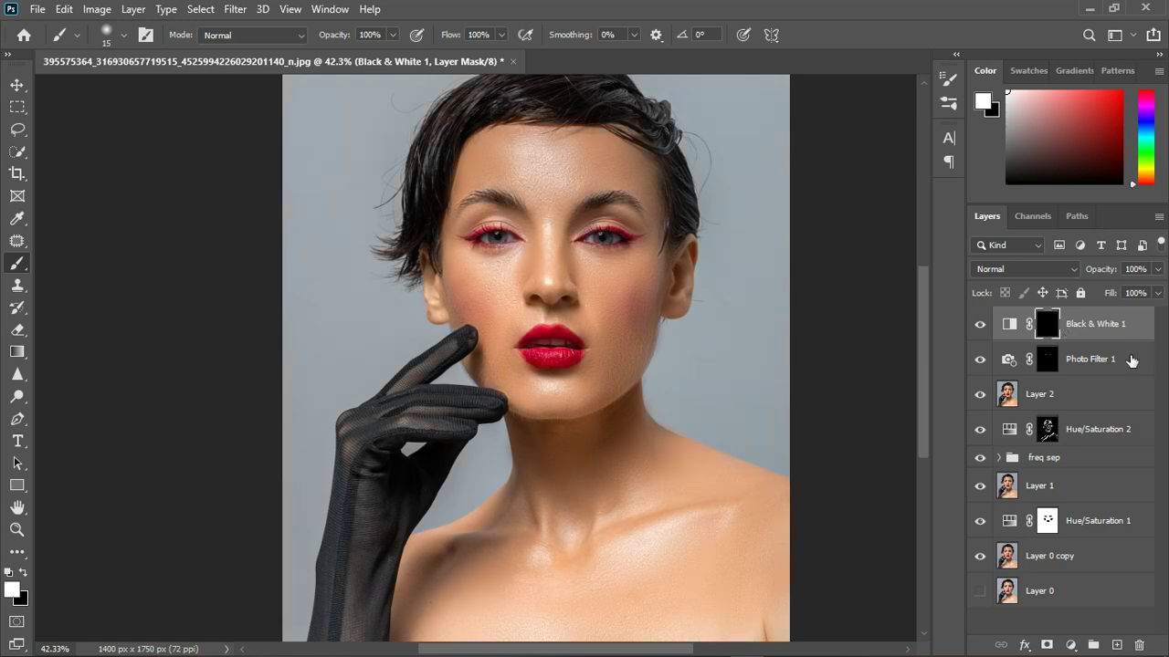
# Replace the Black & White 1 mask with a copy of the Photo Filter 1 mask.
pyautogui.click(1050, 362)
pyautogui.moveTo(1059, 362); pyautogui.dragTo(1046, 319)
pyautogui.click(519, 265)
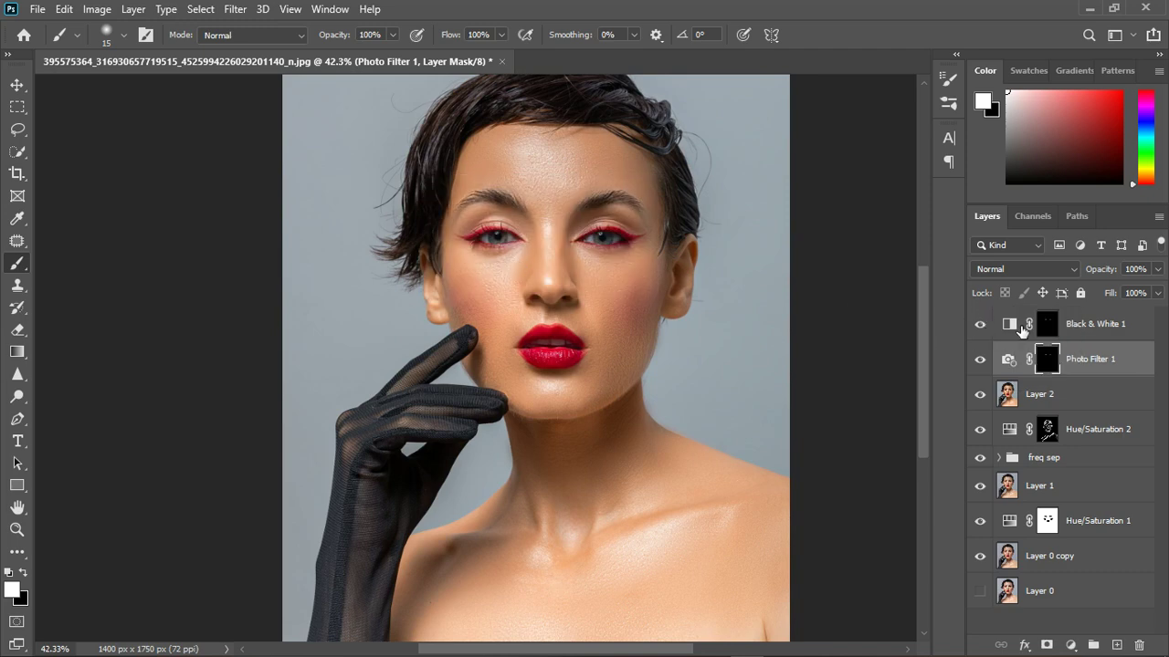
# Set Yellows to 115 and Reds to 94 in the Black & White 1 adjustment.
pyautogui.doubleClick(1020, 327)
pyautogui.moveTo(812, 326); pyautogui.dragTo(833, 325)
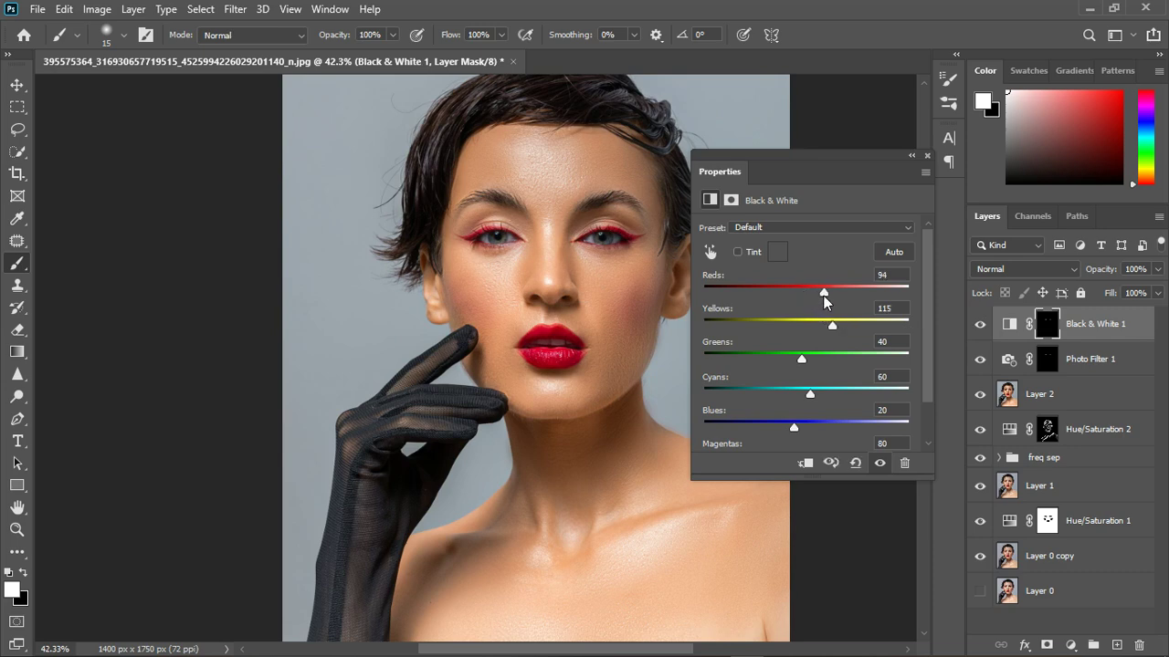
pyautogui.click(927, 155)
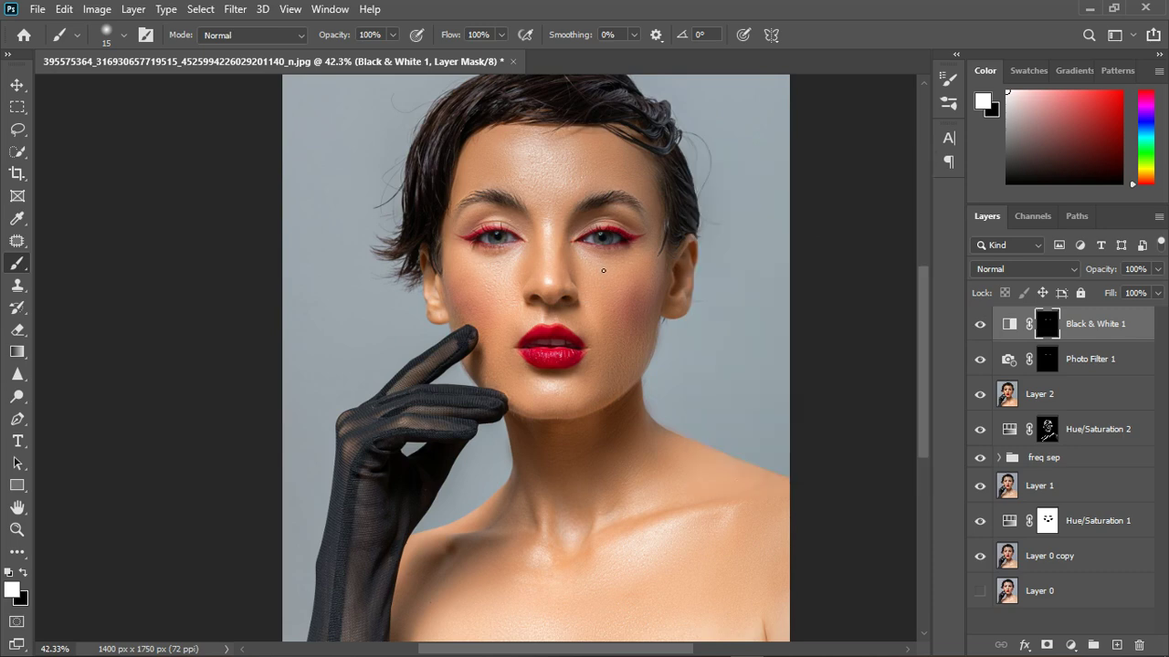
# Add a Solid Color fill layer above Black & White 1 and color it grey #74737b, sampled from the eye.
pyautogui.click(1071, 645)
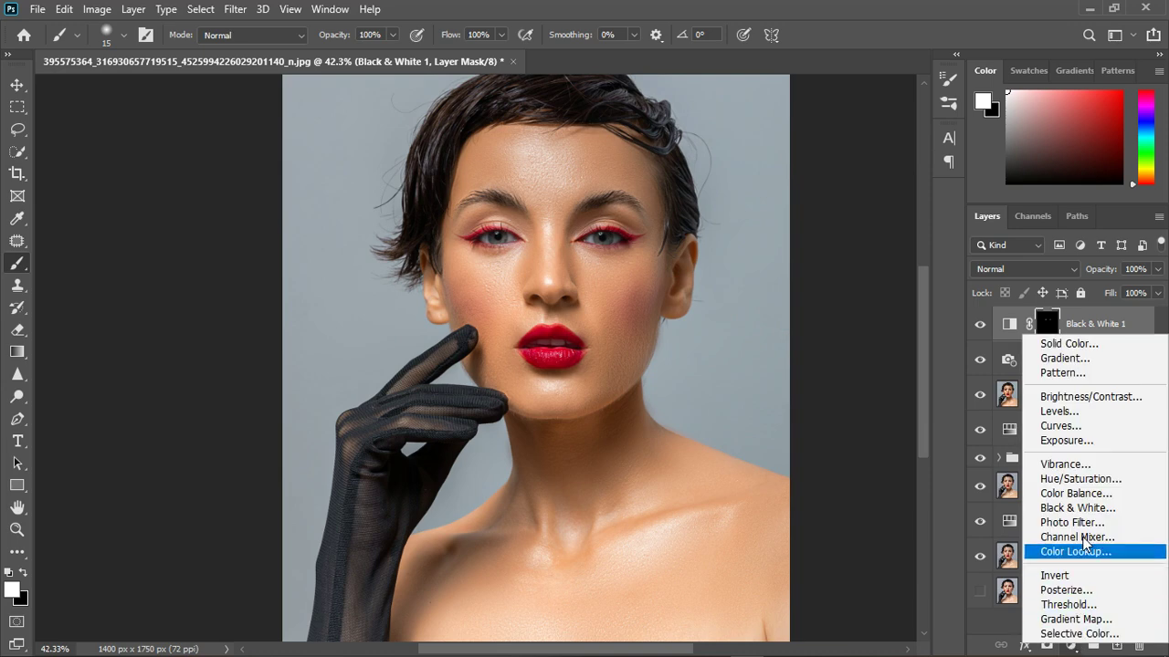
pyautogui.click(1079, 344)
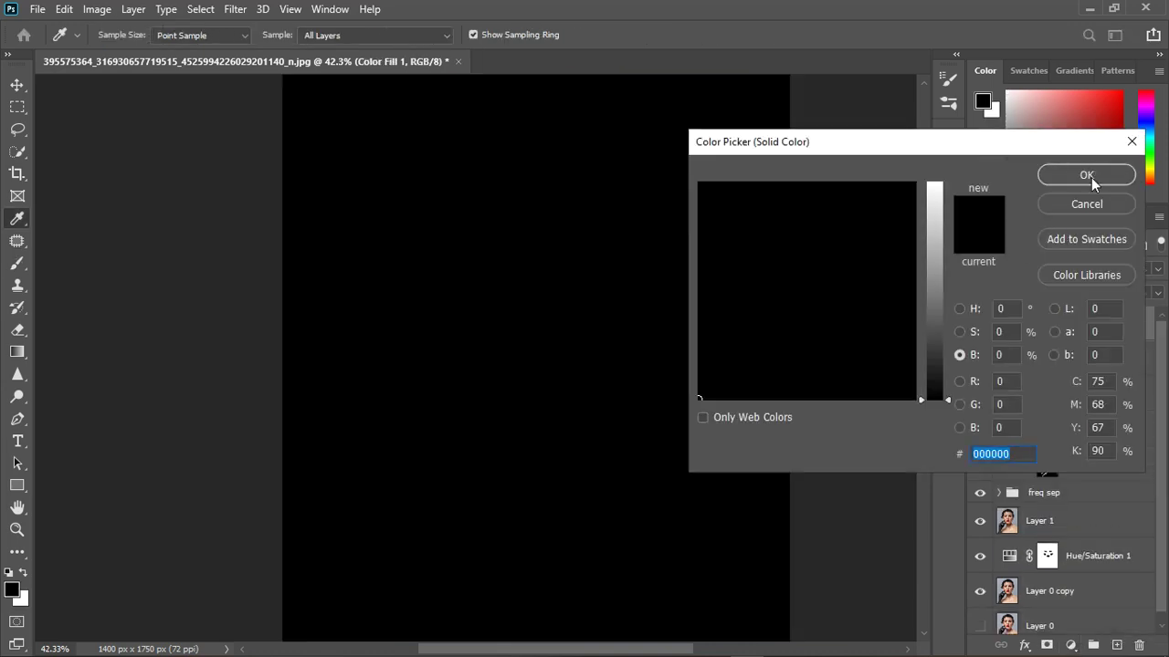
pyautogui.click(1088, 171)
pyautogui.click(979, 324)
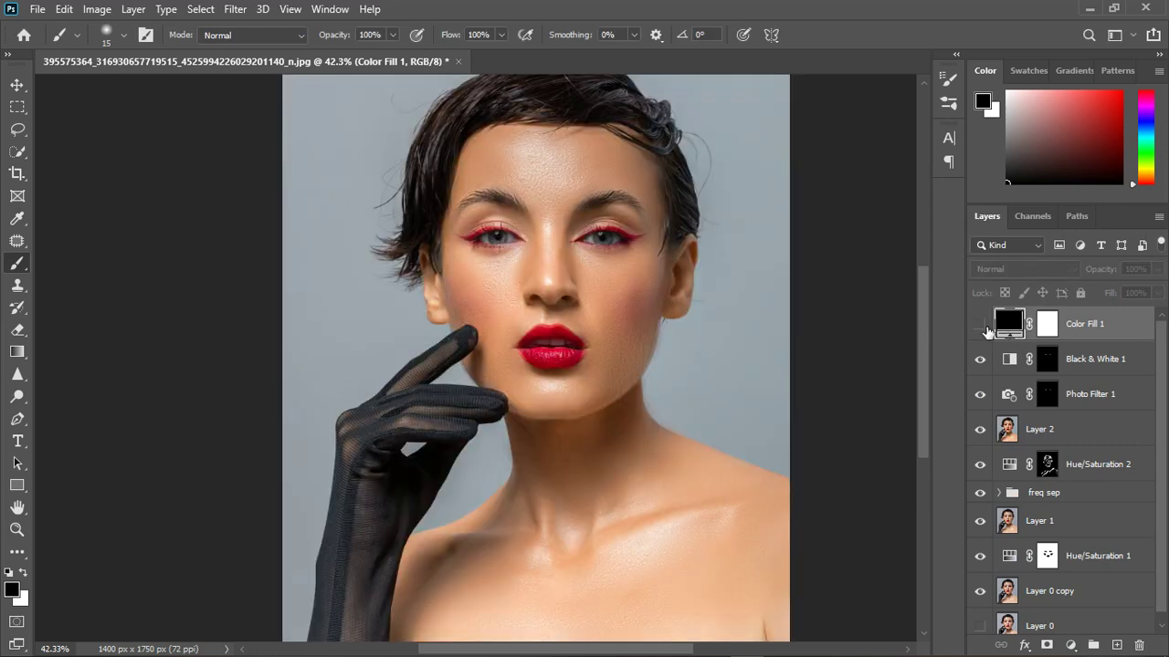
pyautogui.doubleClick(1005, 330)
pyautogui.click(600, 252)
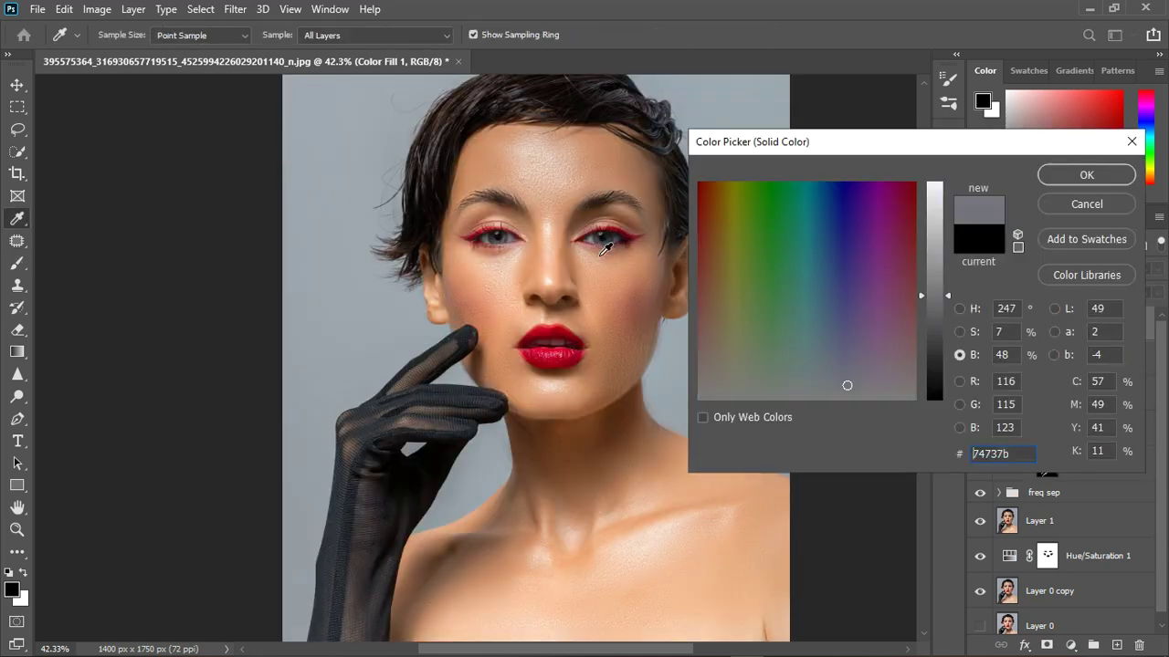
pyautogui.click(1059, 175)
# Show Color Fill 1, invert its mask to black and replace it with a copy of the Black & White 1 mask.
pyautogui.click(980, 324)
pyautogui.click(1047, 324)
pyautogui.press('x')
pyautogui.hotkey('ctrl', 'i')
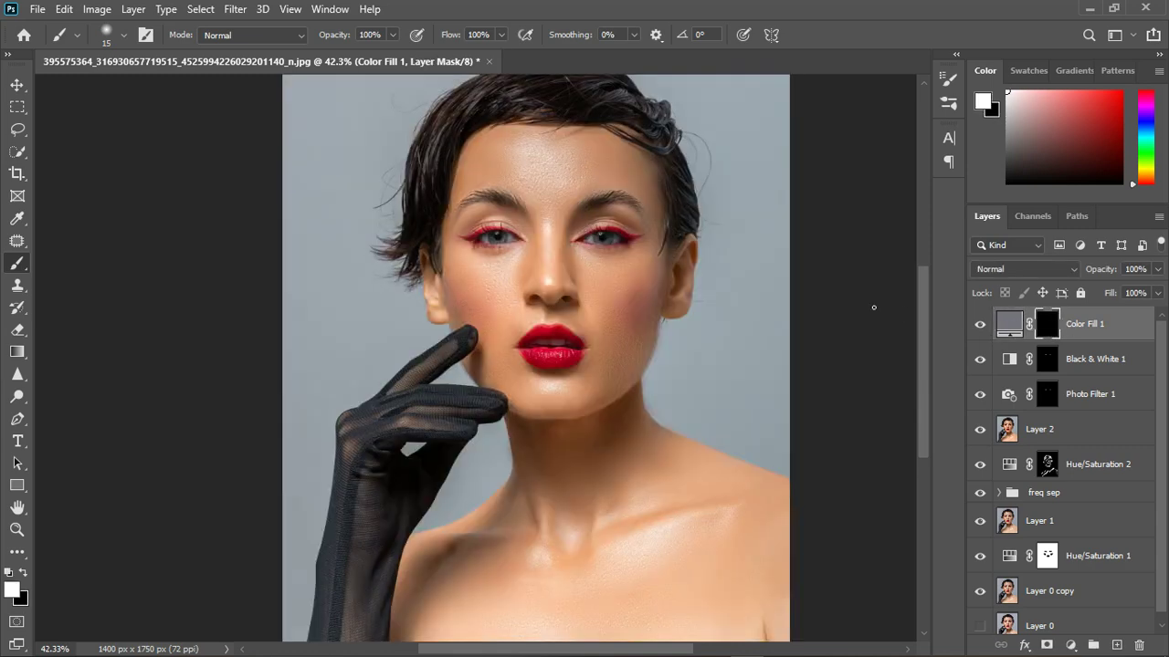
pyautogui.moveTo(1059, 367); pyautogui.dragTo(1040, 331)
pyautogui.click(511, 262)
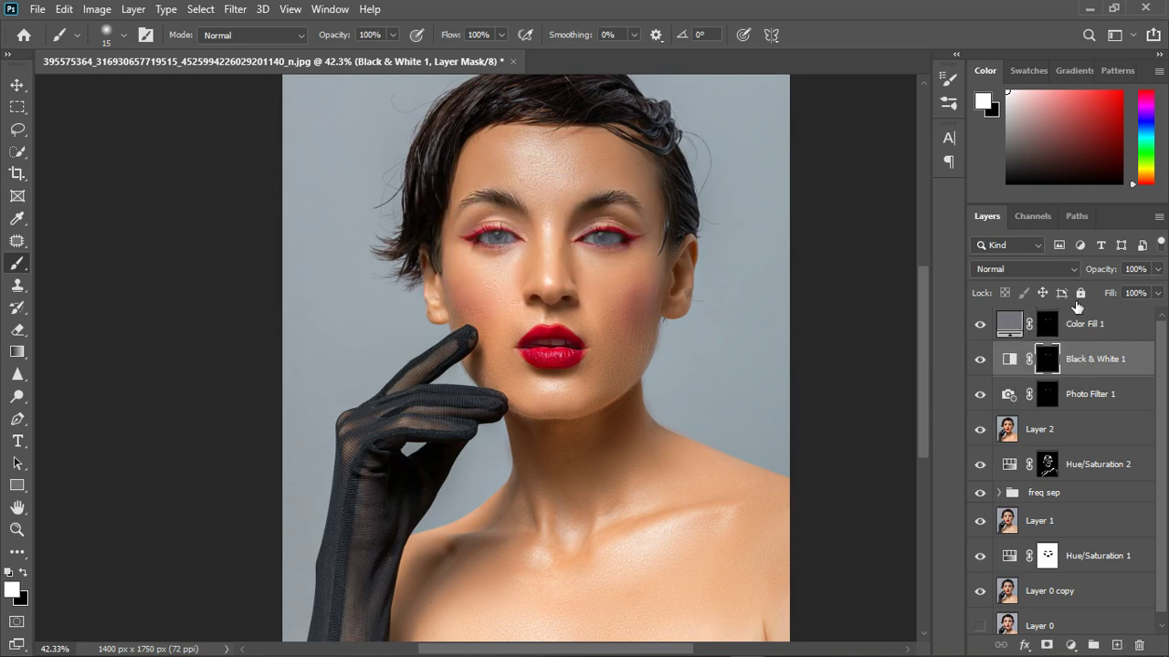
# Set the Color Fill 1 blend mode to Divide and its opacity to 64%.
pyautogui.click(1081, 322)
pyautogui.click(1050, 270)
pyautogui.click(1003, 585)
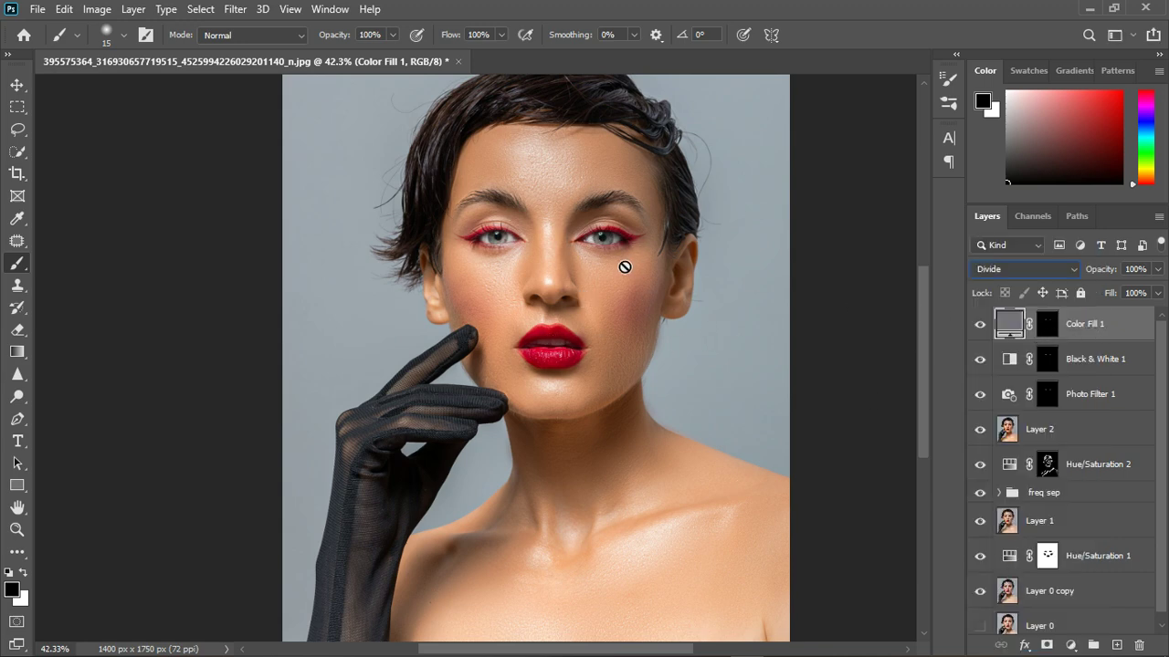
pyautogui.click(1157, 269)
pyautogui.moveTo(1157, 286); pyautogui.dragTo(1130, 294)
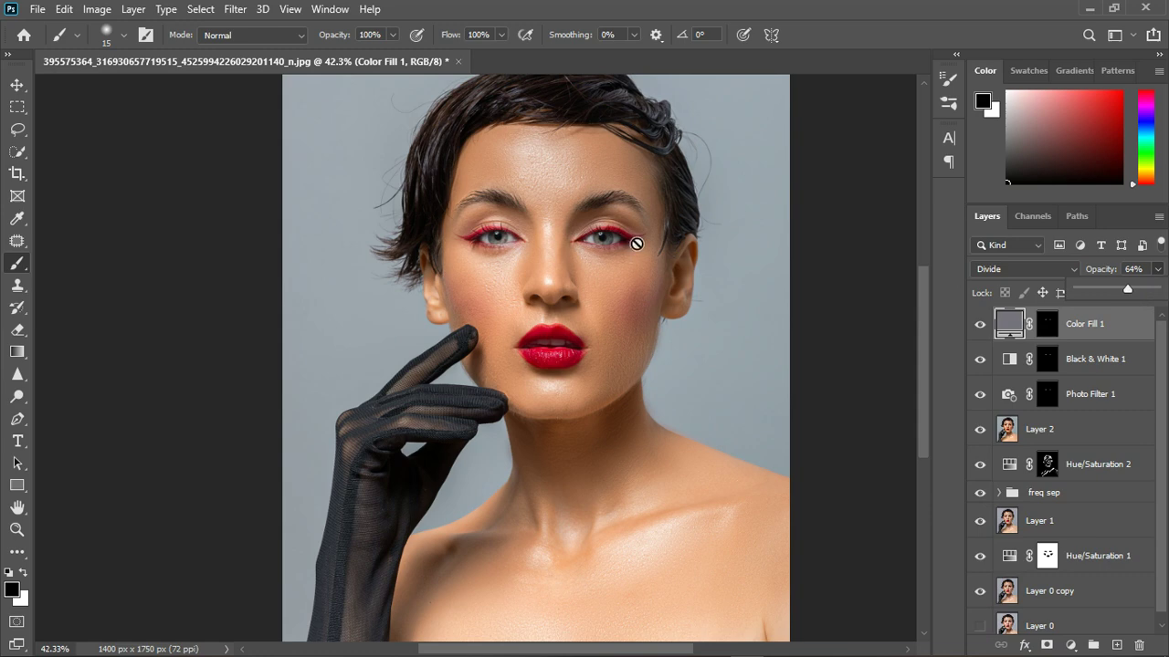
pyautogui.click(23, 265)
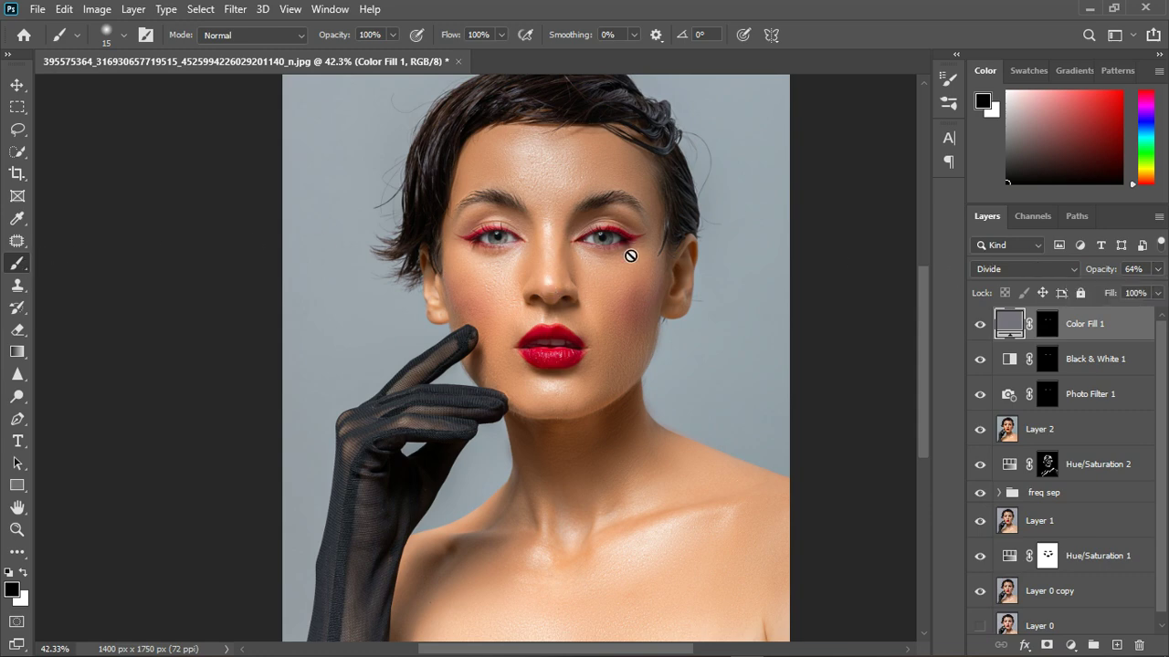
pyautogui.scroll(1, 621, 242)
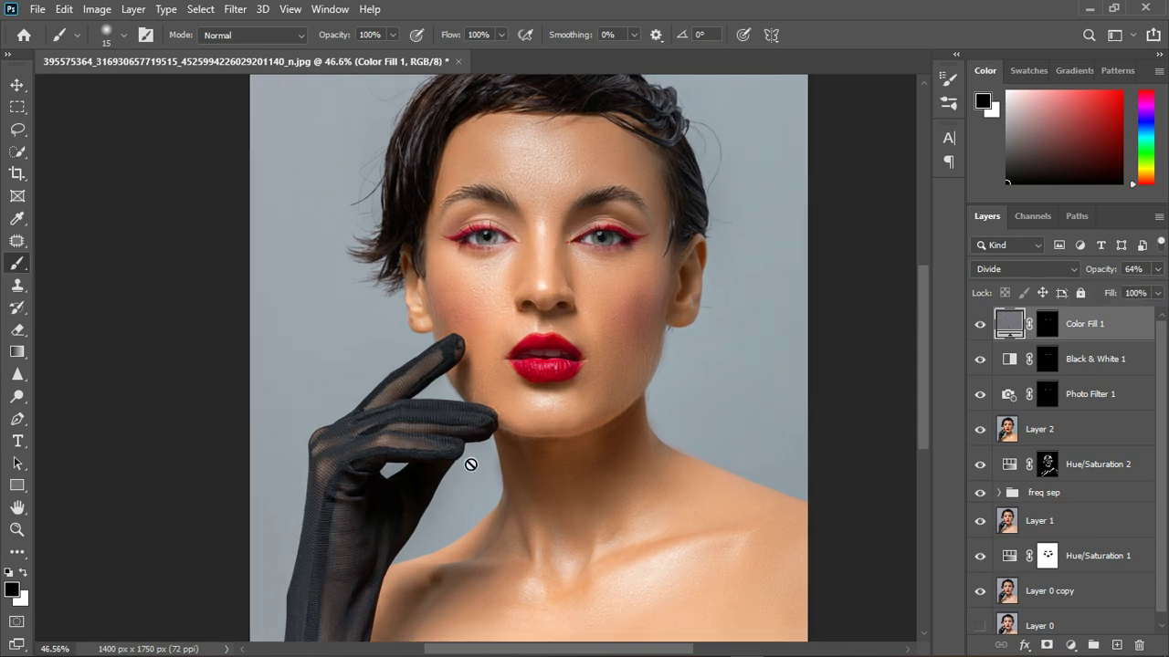
# Paint black over both irises on the Black & White 1 mask with a 50 px brush.
pyautogui.press('x')
pyautogui.click(1047, 359)
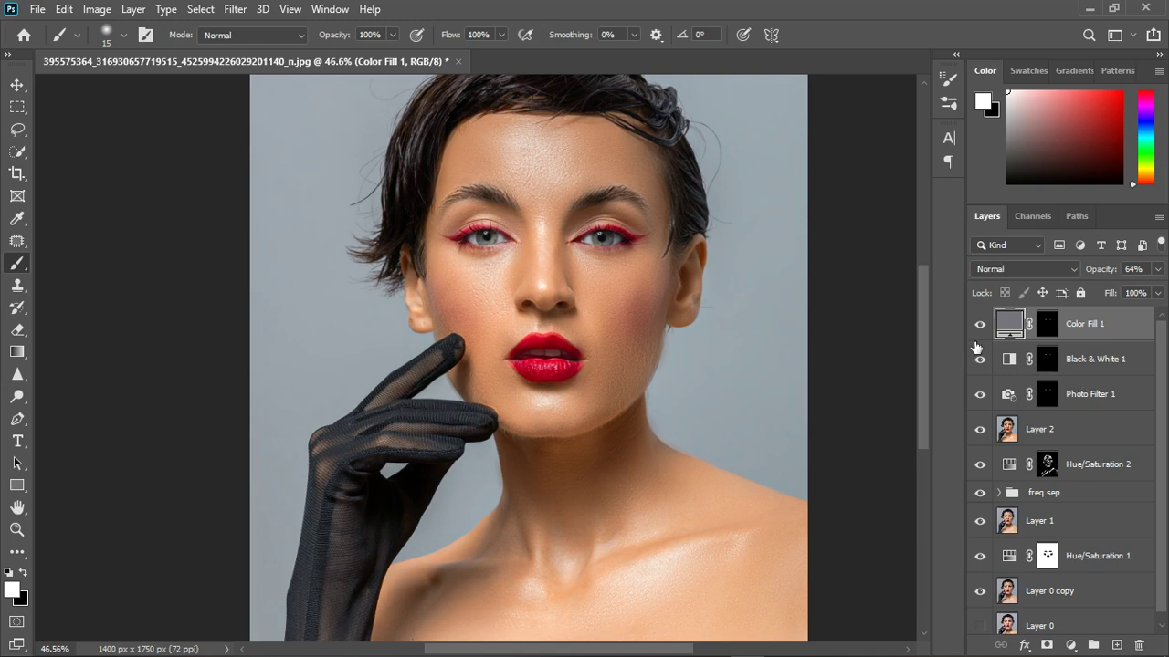
pyautogui.scroll(3, 610, 240)
pyautogui.press(']')
pyautogui.press(']')
pyautogui.press(']')
pyautogui.press(']')
pyautogui.press(']')
pyautogui.press(']')
pyautogui.press(']')
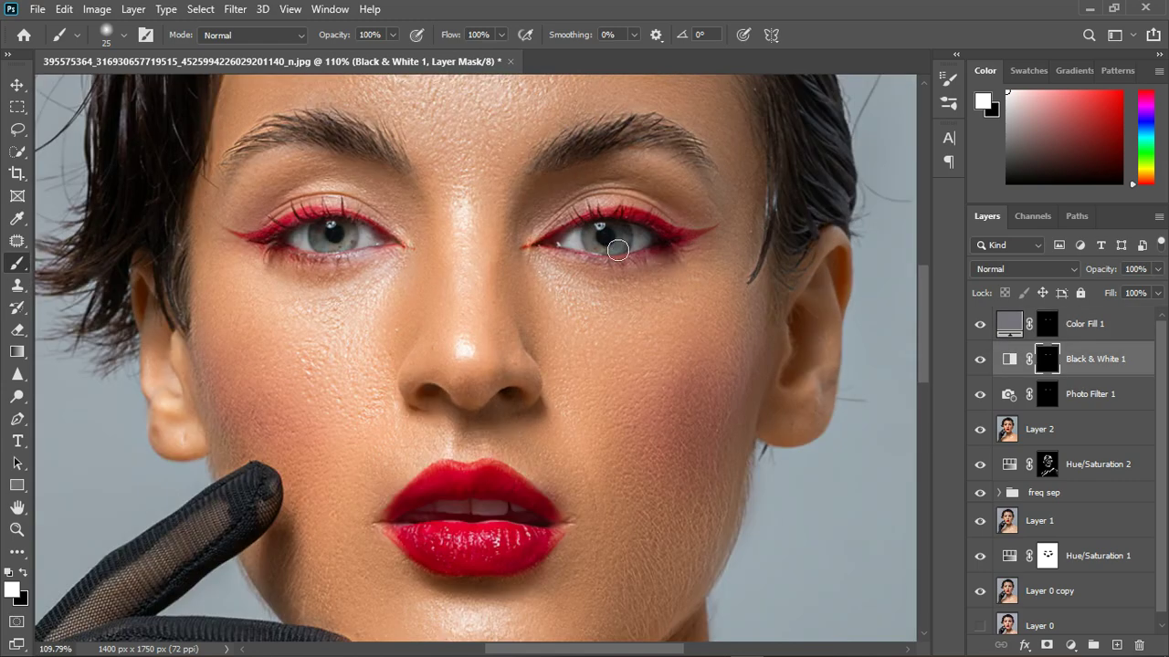
pyautogui.press('x')
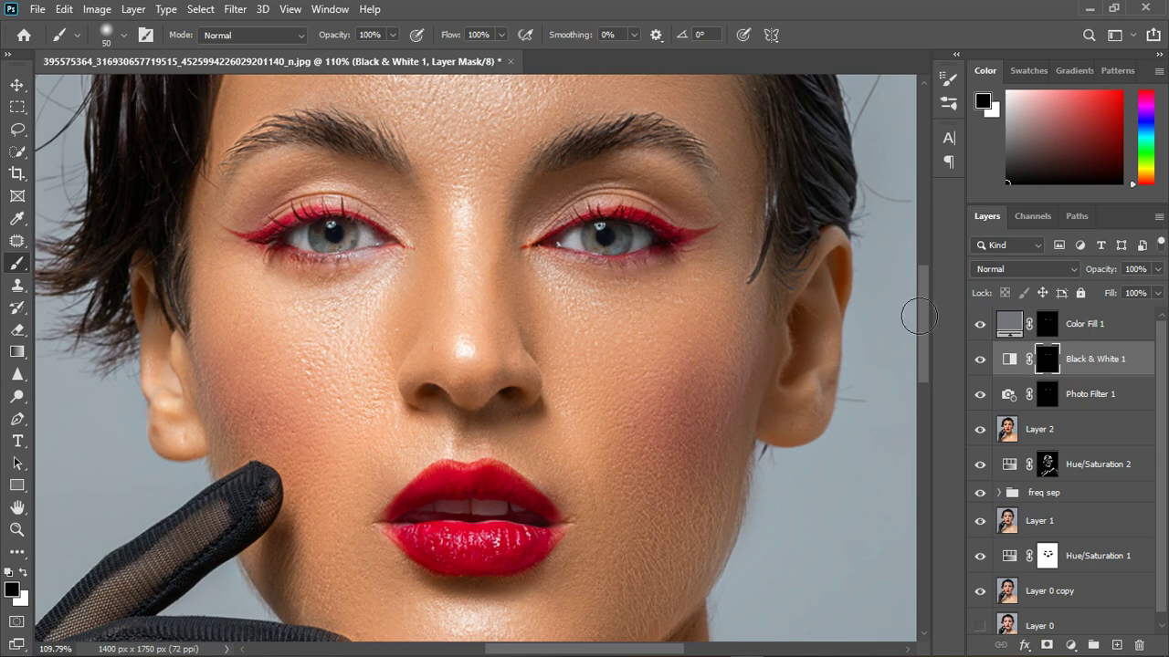
# Paint black over both irises on the Photo Filter 1 mask with the 50 px brush.
pyautogui.click(1055, 396)
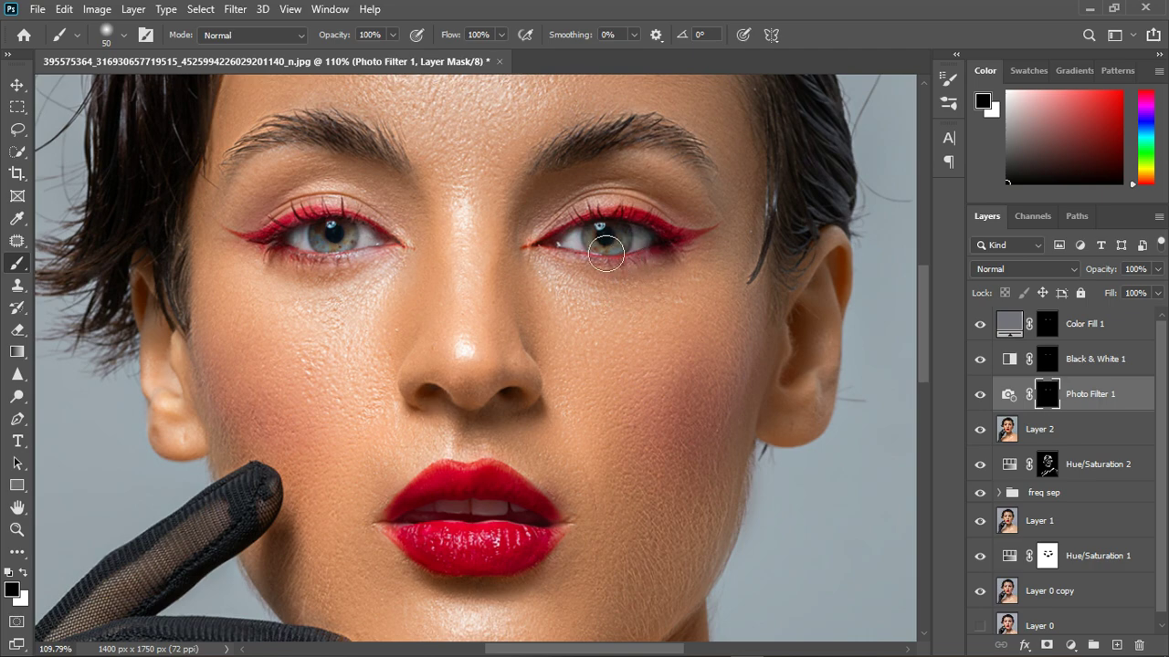
pyautogui.scroll(-2, 686, 257)
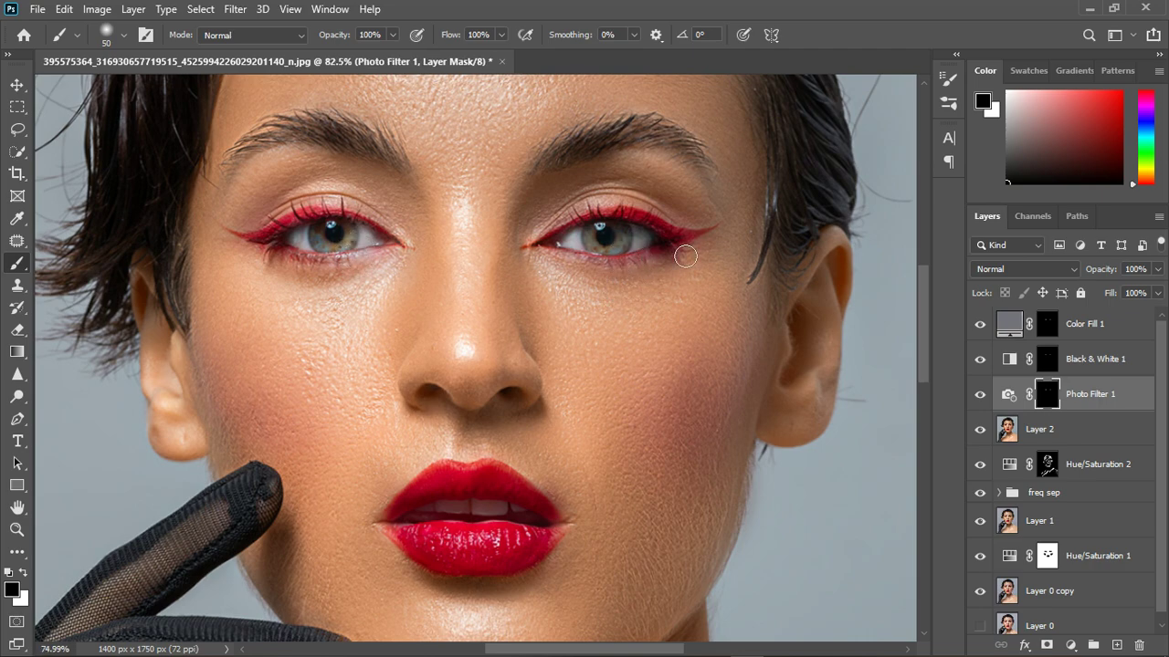
pyautogui.scroll(-3, 631, 322)
pyautogui.scroll(2, 540, 326)
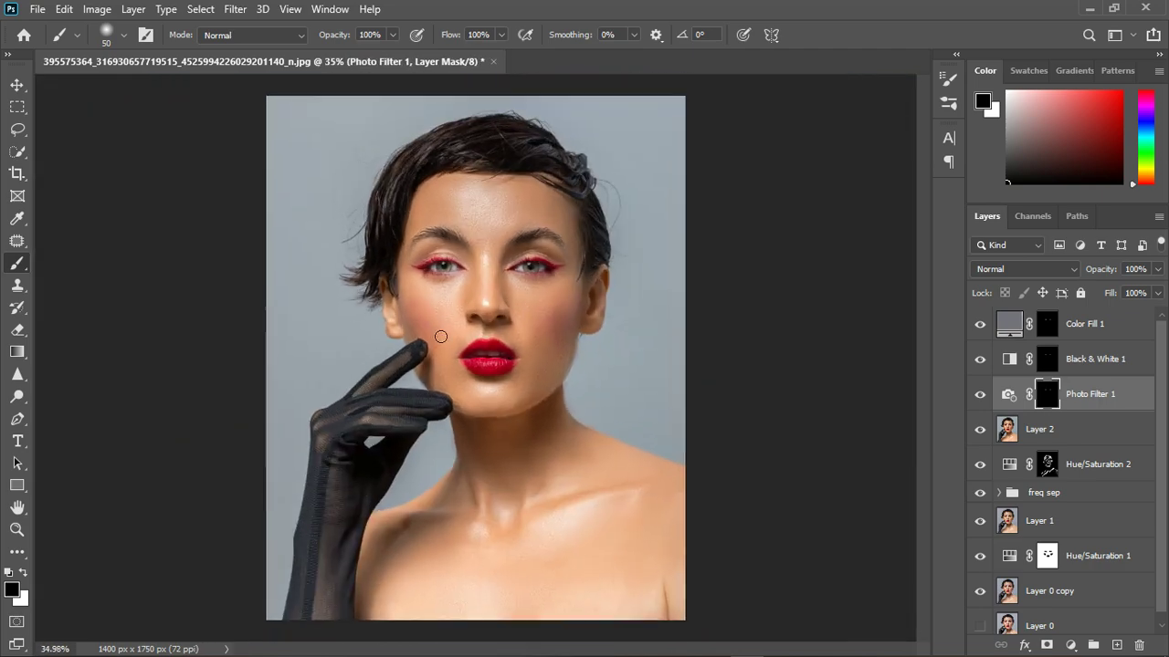
# Group Color Fill 1, Black & White 1 and Photo Filter 1, and compare the portrait with the group hidden and shown.
pyautogui.keyDown('shift'); pyautogui.click(1115, 331); pyautogui.keyUp('shift')
pyautogui.click(1093, 645)
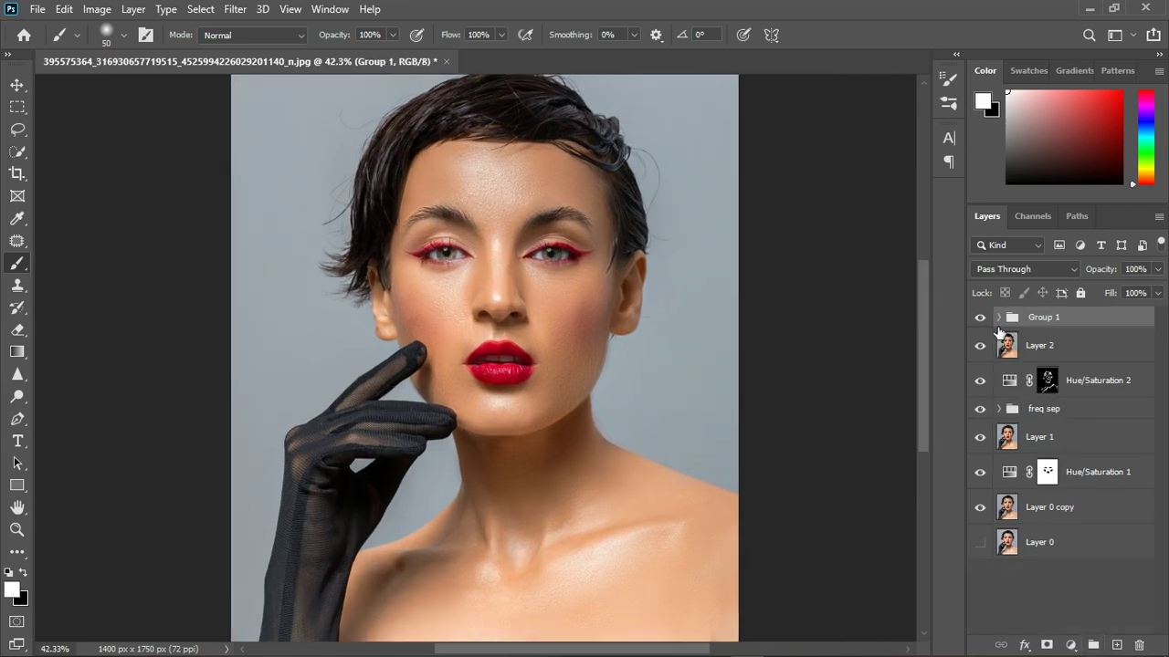
pyautogui.click(981, 317)
pyautogui.scroll(-2, 533, 342)
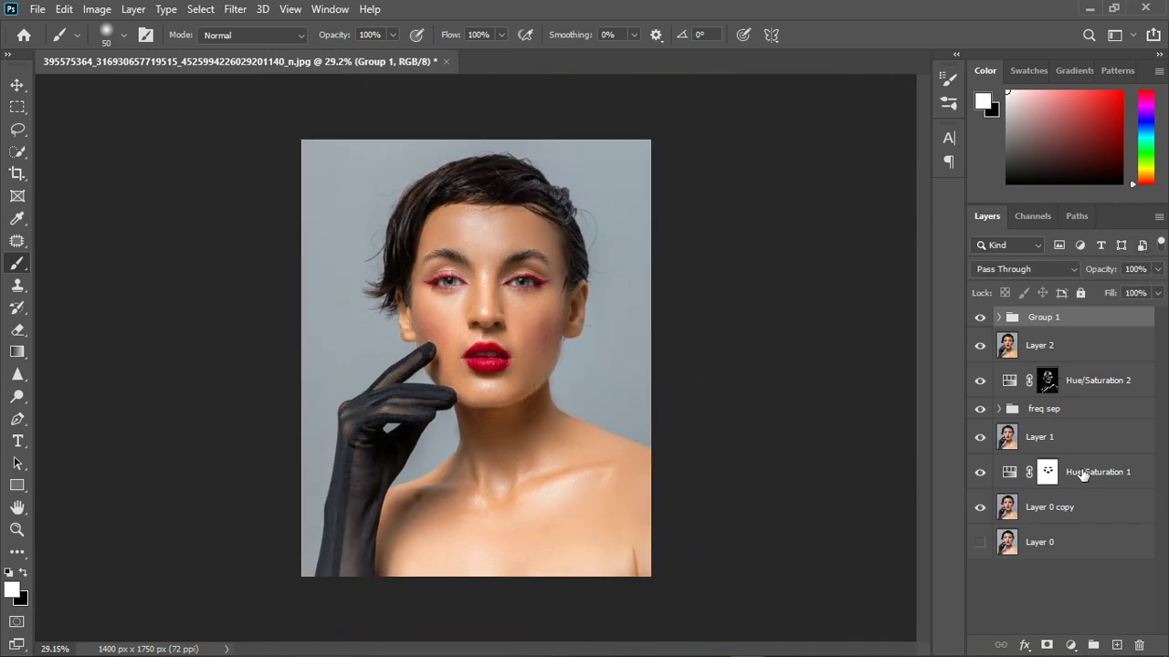
pyautogui.click(1070, 645)
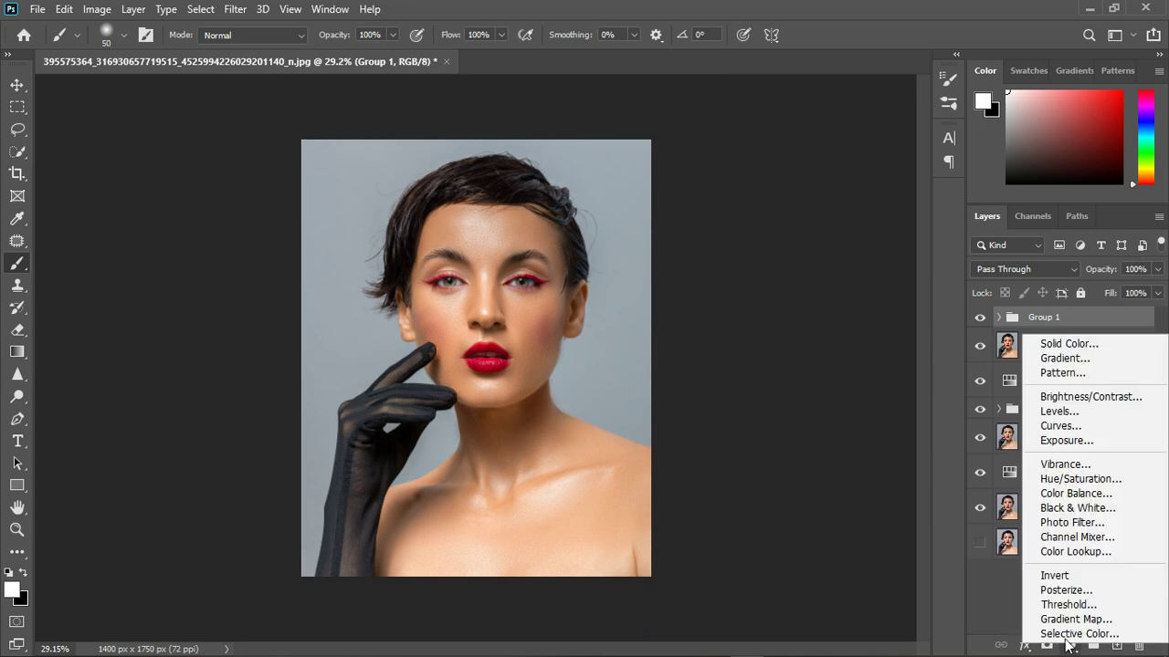
pyautogui.click(986, 578)
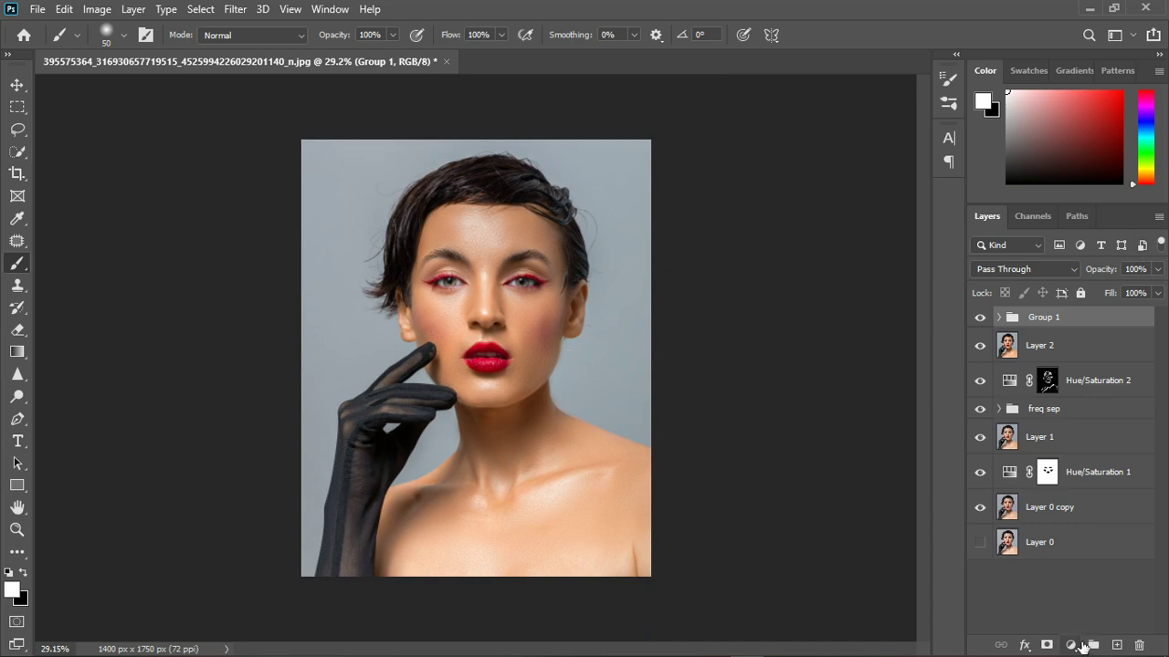
# Add a Vibrance adjustment layer above Group 1 and set its vibrance to +24.
pyautogui.scroll(4, 505, 301)
pyautogui.scroll(-3, 505, 301)
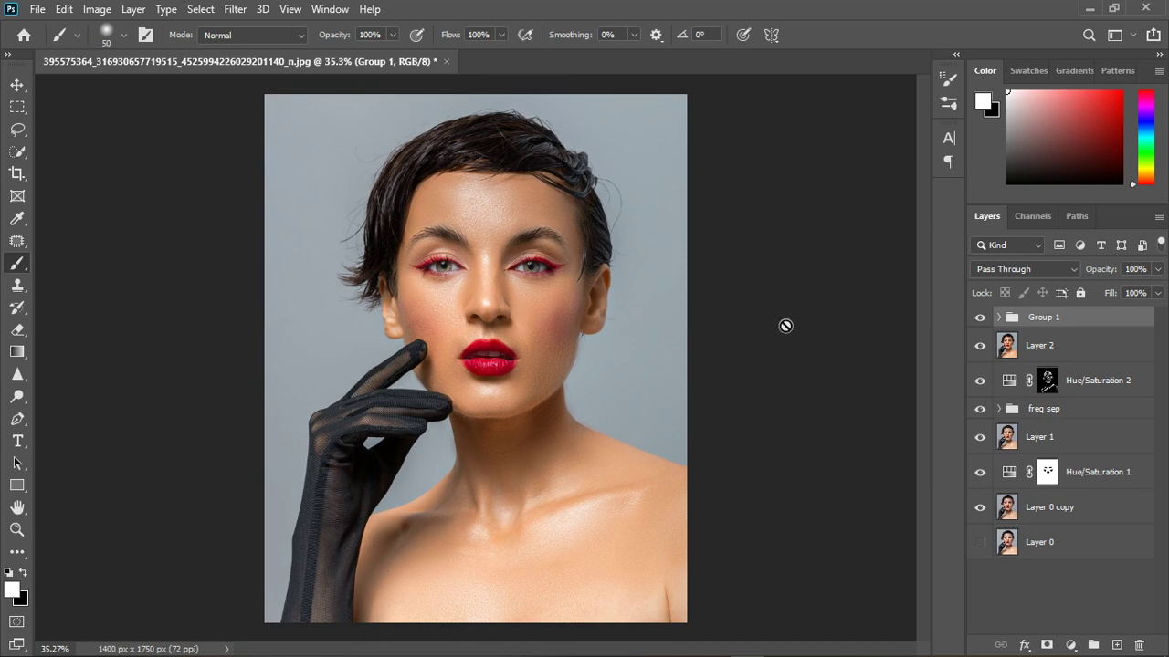
pyautogui.click(1071, 646)
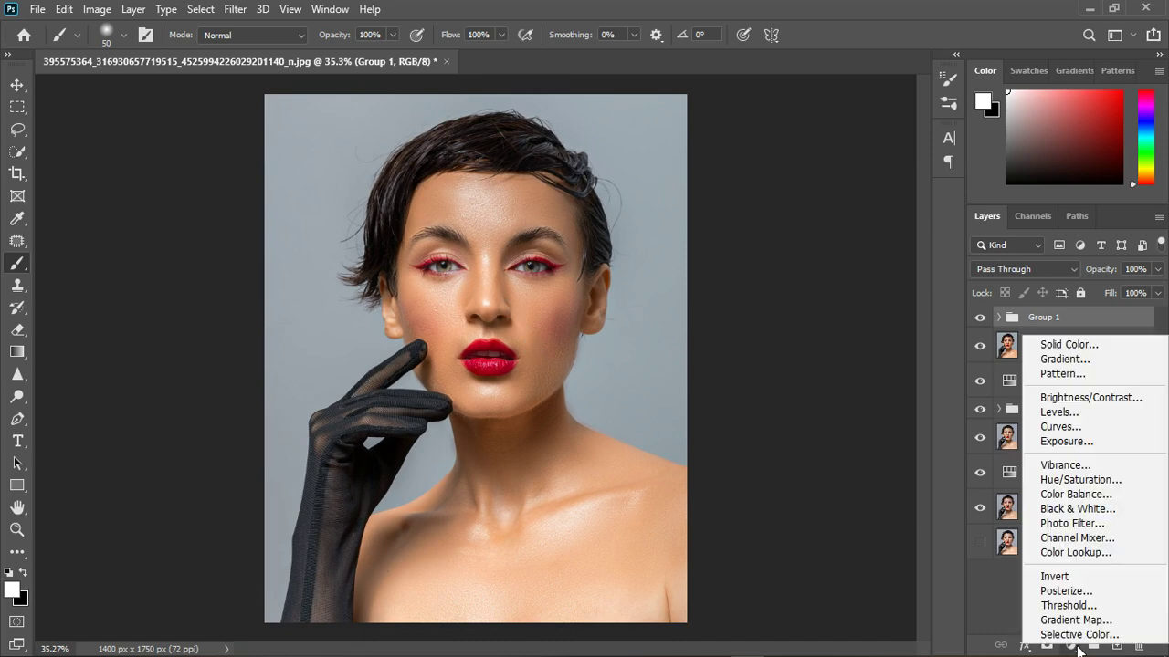
pyautogui.click(1081, 462)
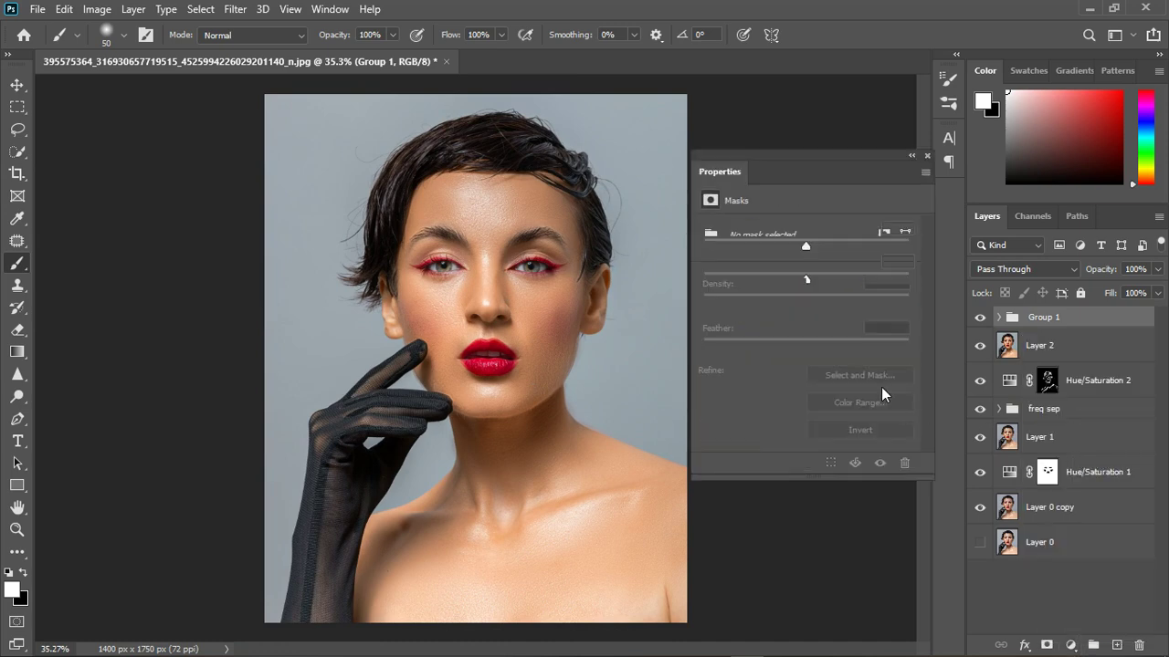
pyautogui.moveTo(805, 250); pyautogui.dragTo(831, 247)
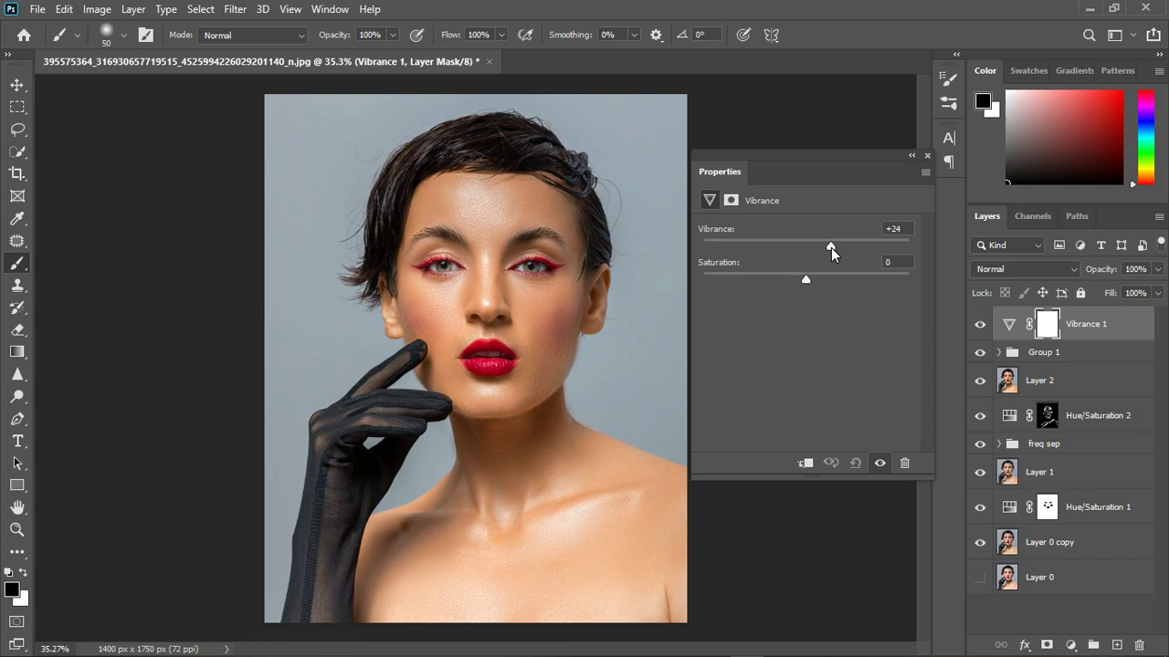
pyautogui.click(927, 155)
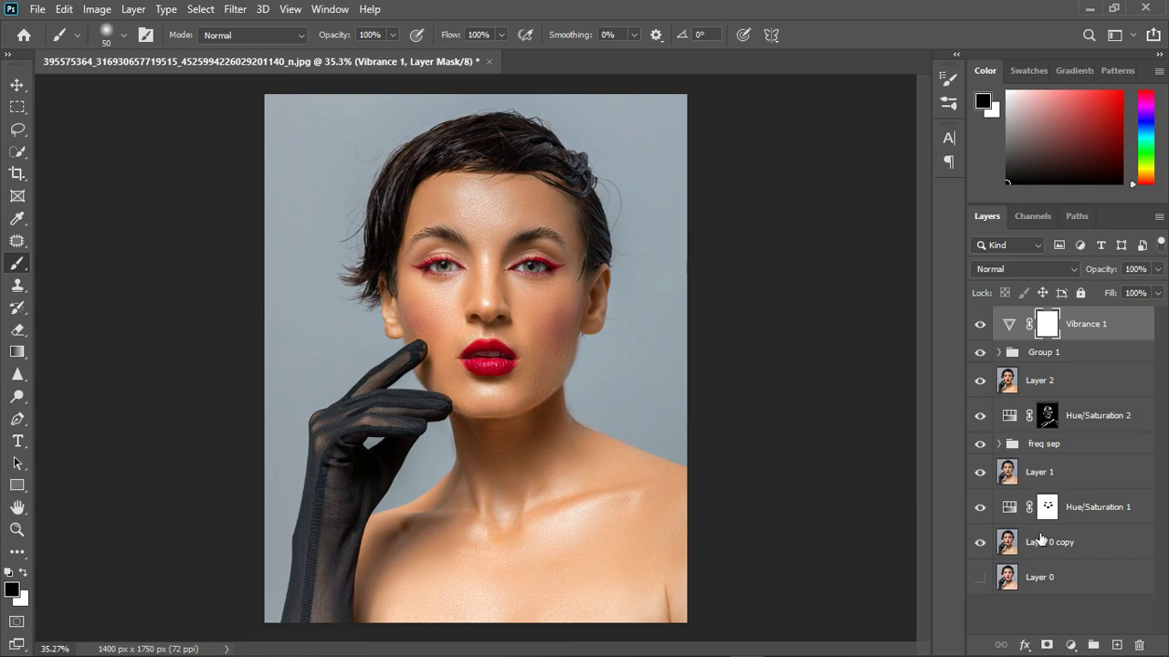
pyautogui.click(1071, 645)
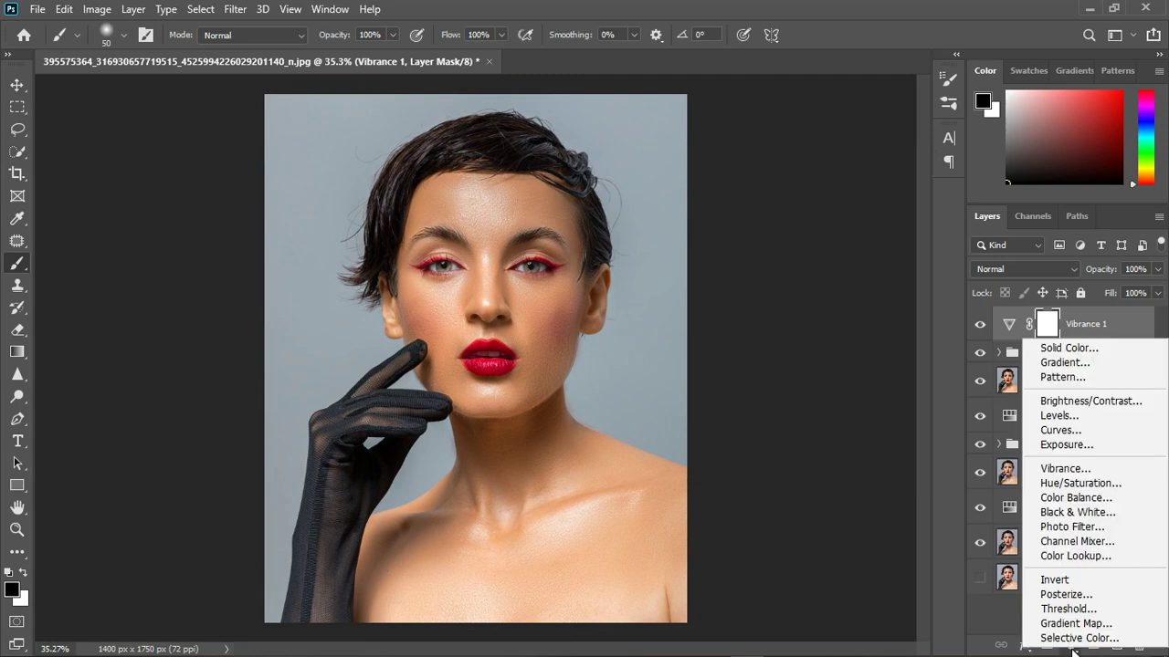
pyautogui.click(1077, 497)
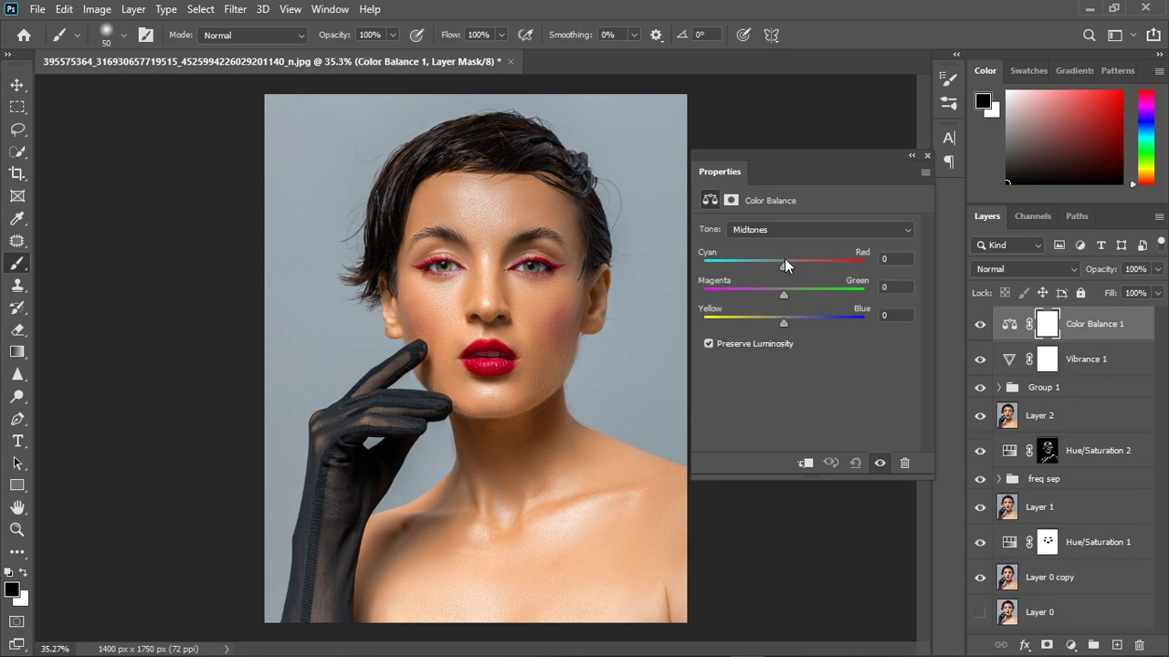
pyautogui.click(927, 156)
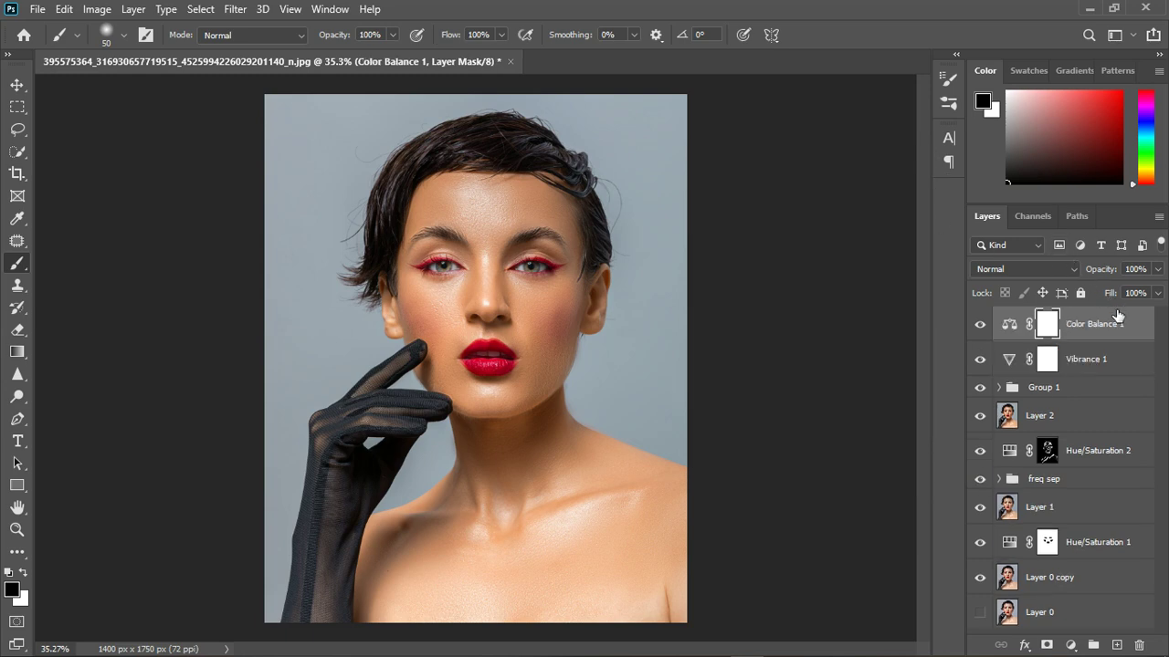
pyautogui.press('Delete')
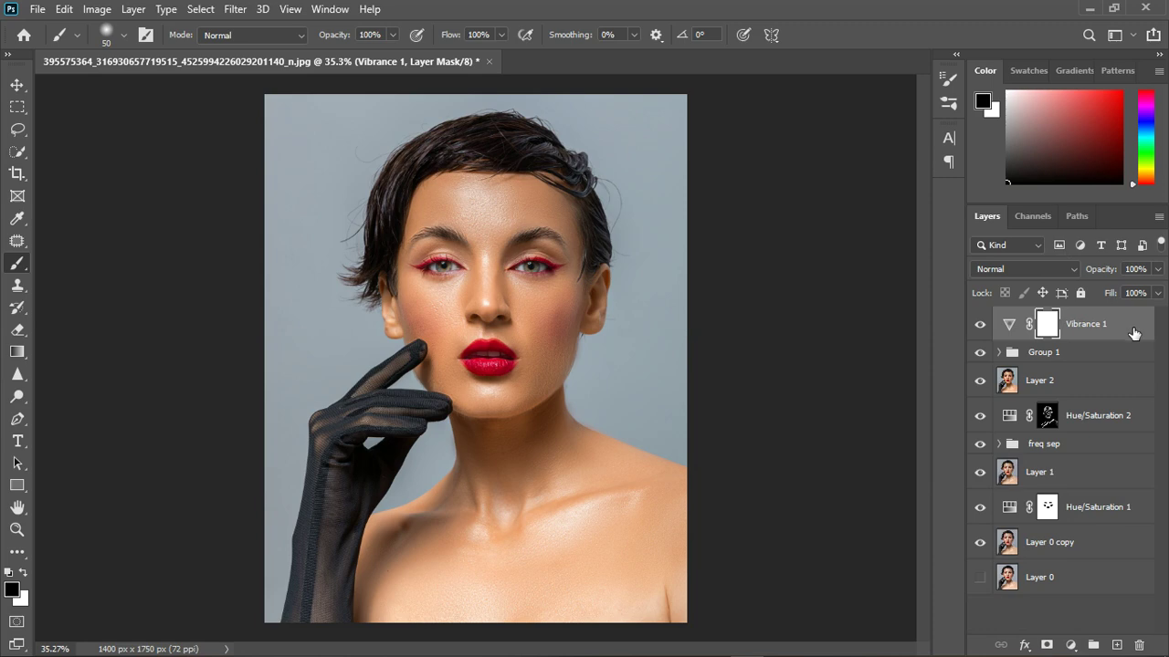